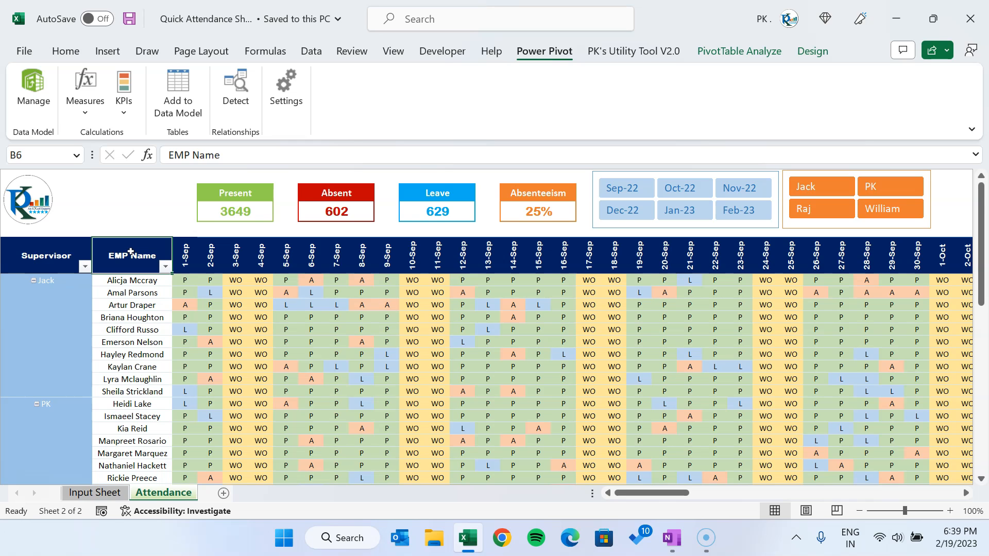
Step: Review the Input Sheet's source table columns: EMP ID, EMP Name, Supervisor, Date and Attendance
left_click(95, 493)
left_click(227, 238)
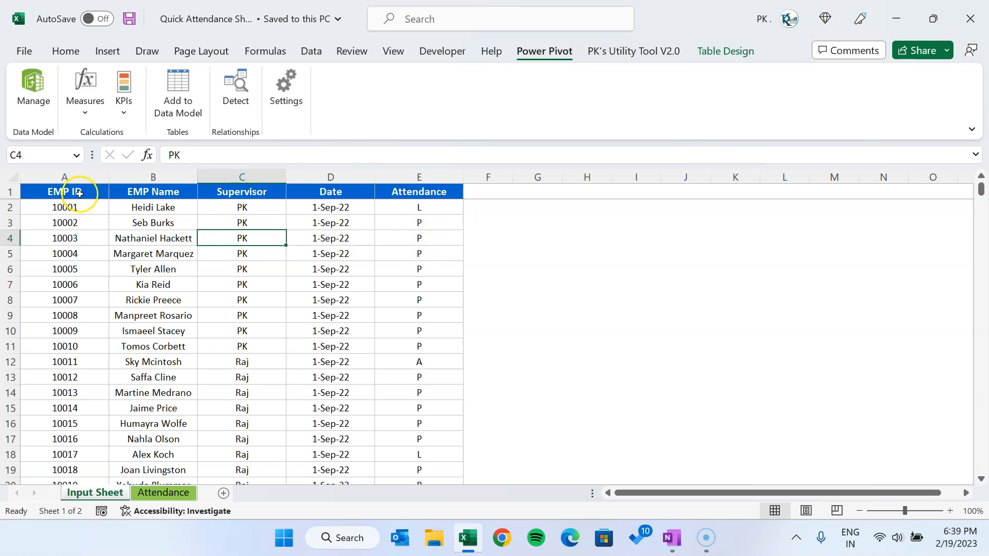
left_click_drag(73, 192, 81, 308)
left_click_drag(153, 191, 154, 282)
left_click_drag(242, 192, 248, 218)
left_click(331, 209)
left_click_drag(392, 192, 429, 284)
left_click(444, 254)
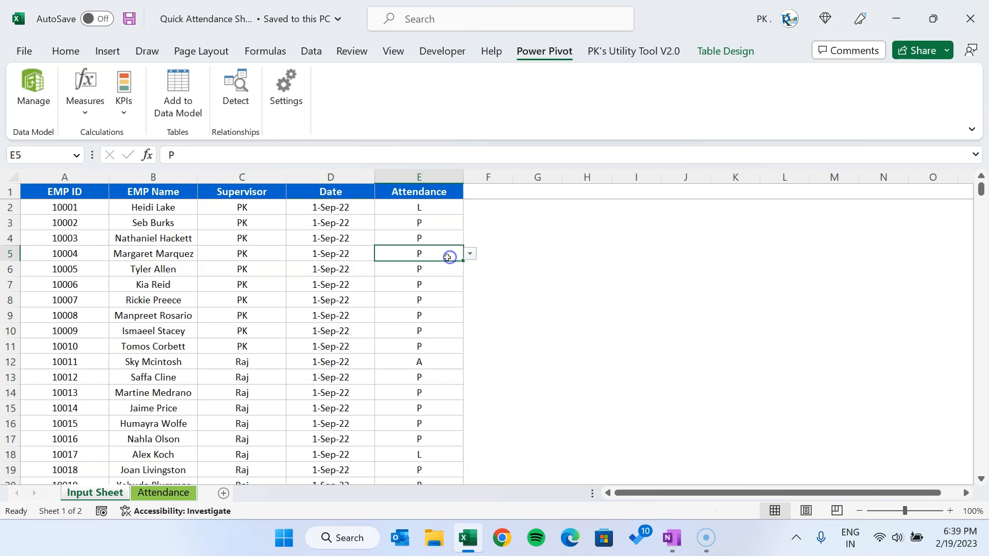
Step: Examine the Attendance sheet's date headers and P, A, L and WO entries against the Input Sheet's dates
left_click(186, 488)
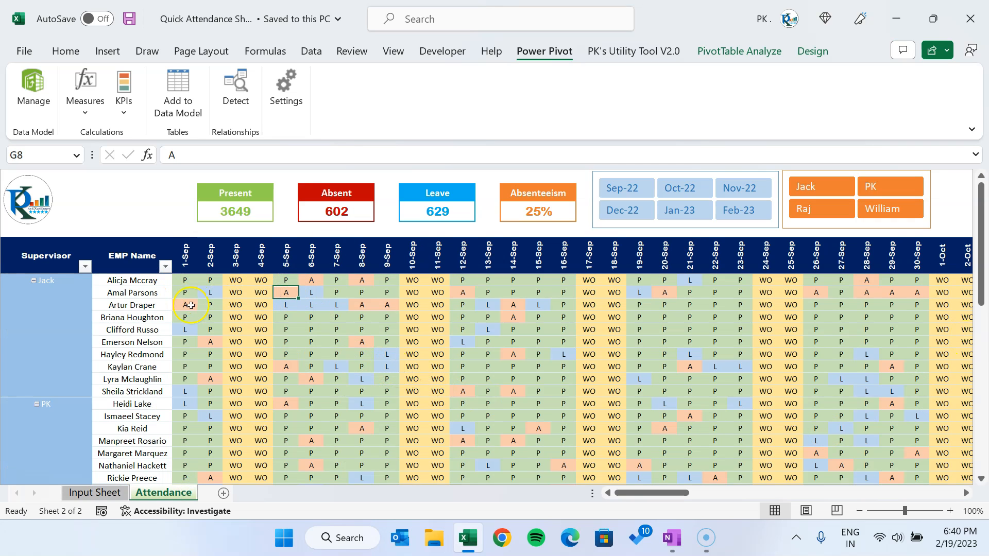
left_click_drag(197, 278, 815, 405)
left_click(300, 263)
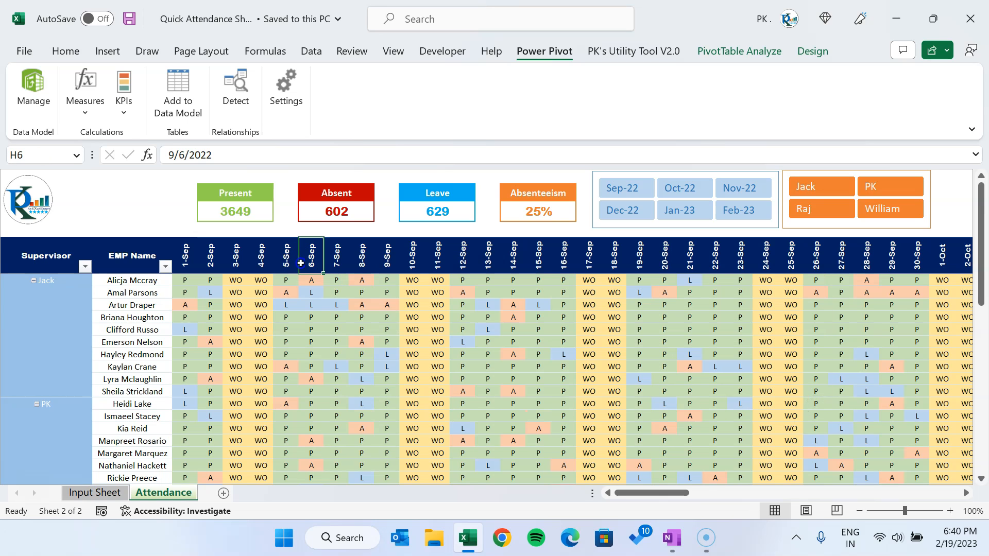
left_click(114, 492)
left_click(301, 299)
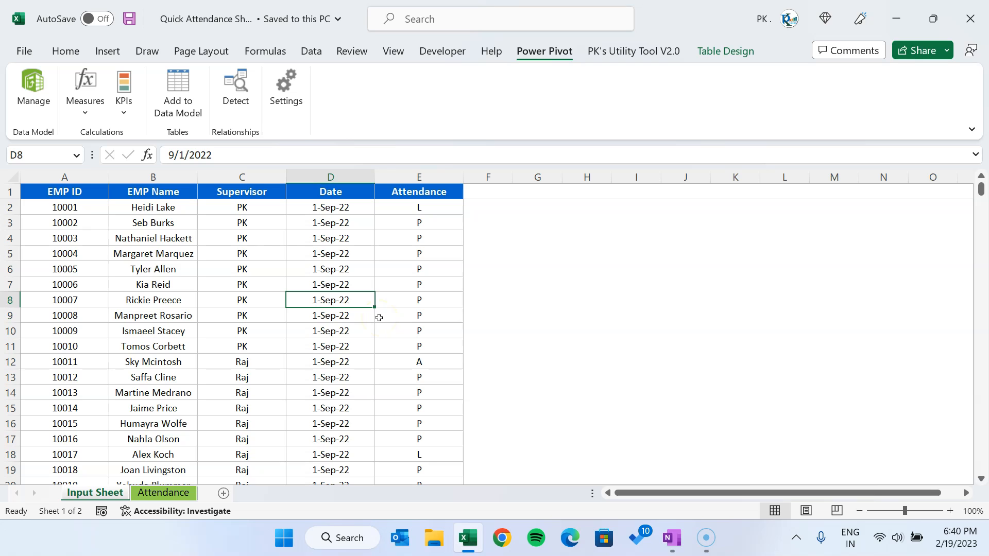
left_click(163, 492)
left_click(426, 281)
right_click(426, 280)
key("Escape")
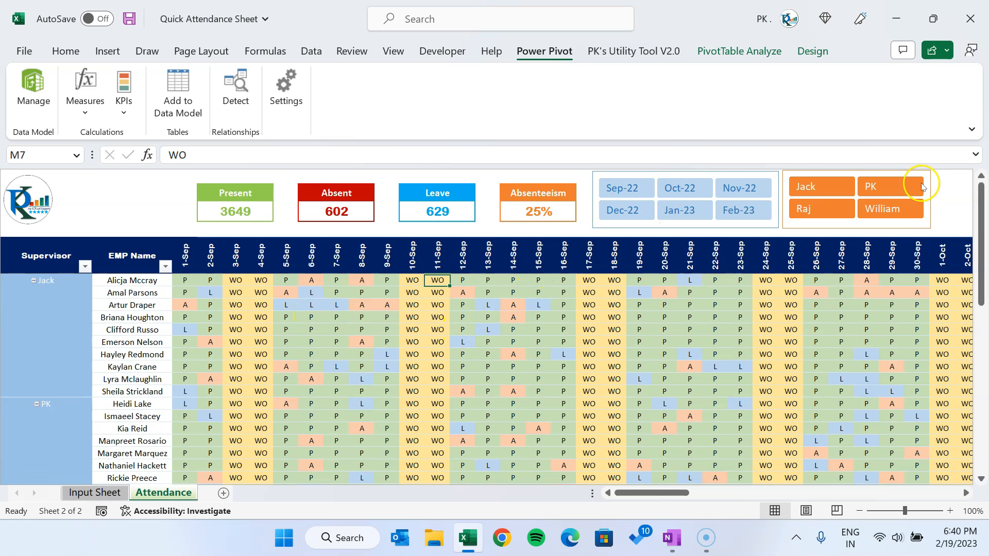
Step: Look at the month slicer and check the Attendance sheet's date columns across the unfiltered months, returning to the Supervisor header
left_click(776, 175)
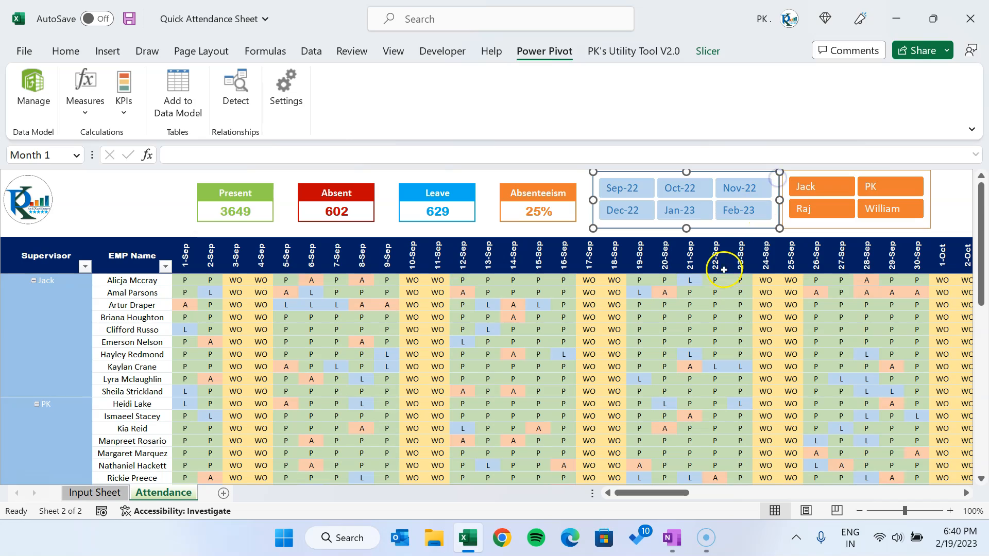
left_click(730, 261)
key("Right")
key("Right")
key("Right")
key("Right")
key("Right")
key("Right")
key("Right")
key("Right")
key("Right")
key("Right")
key("Right")
key("Right")
key("Right")
key("Right")
key("Right")
key("Right")
key("Right")
key("Right")
key("Right")
key("Right")
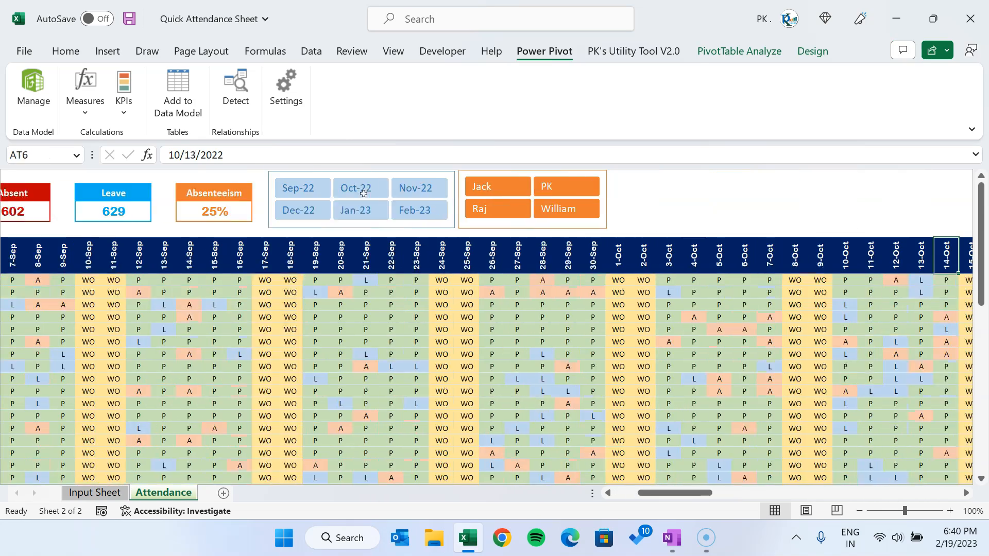
key("Right")
key("Right")
key("Right")
key("Right")
key("Right")
key("Right")
key("Right")
key("Right")
key("Right")
key("Right")
key("Right")
key("Right")
key("Right")
key("Right")
key("Right")
key("Right")
key("Right")
key("Right")
key("Right")
key("Right")
key("Home")
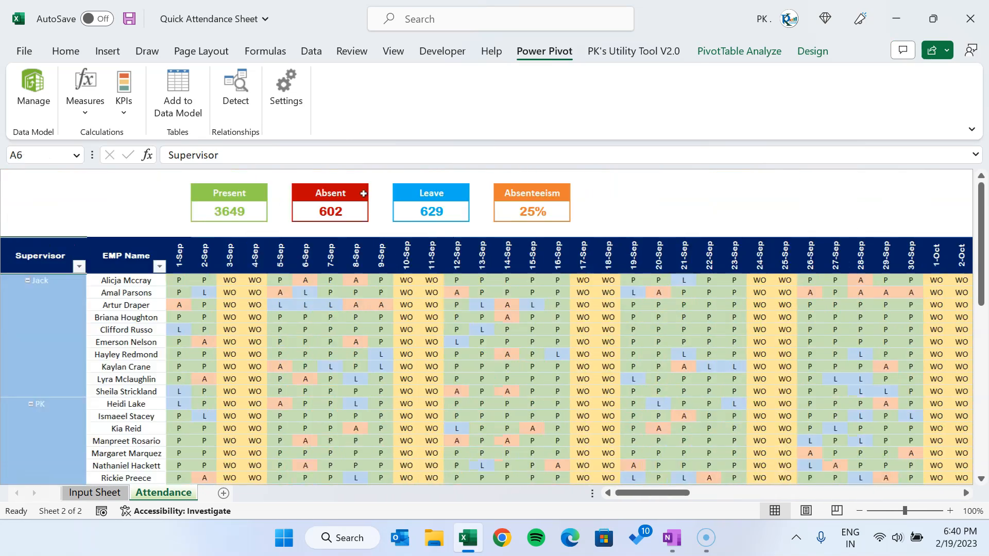
Step: Filter the attendance grid by month through Sep-22, Oct-22, Nov-22 and Dec-22, ending on Jan-23
left_click(629, 188)
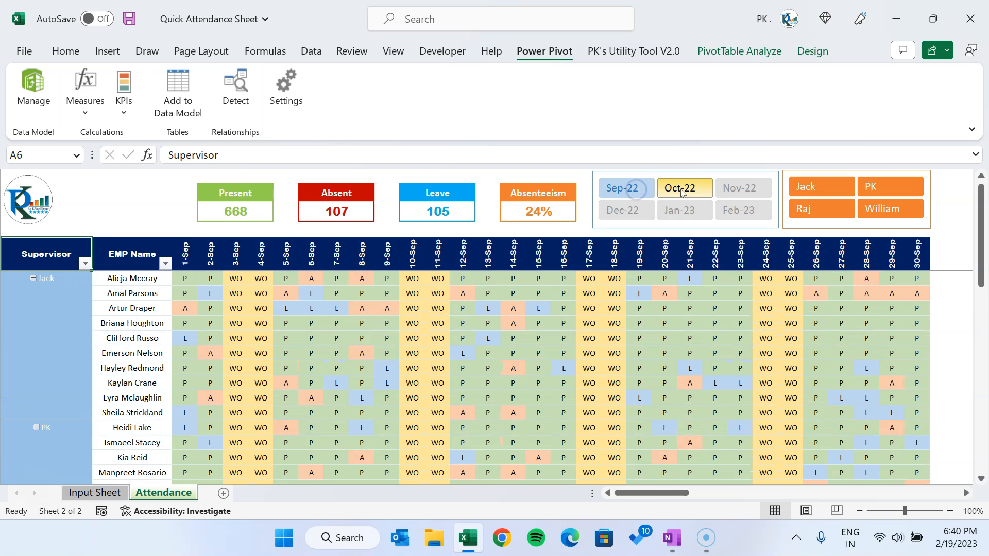
left_click(686, 188)
left_click(728, 189)
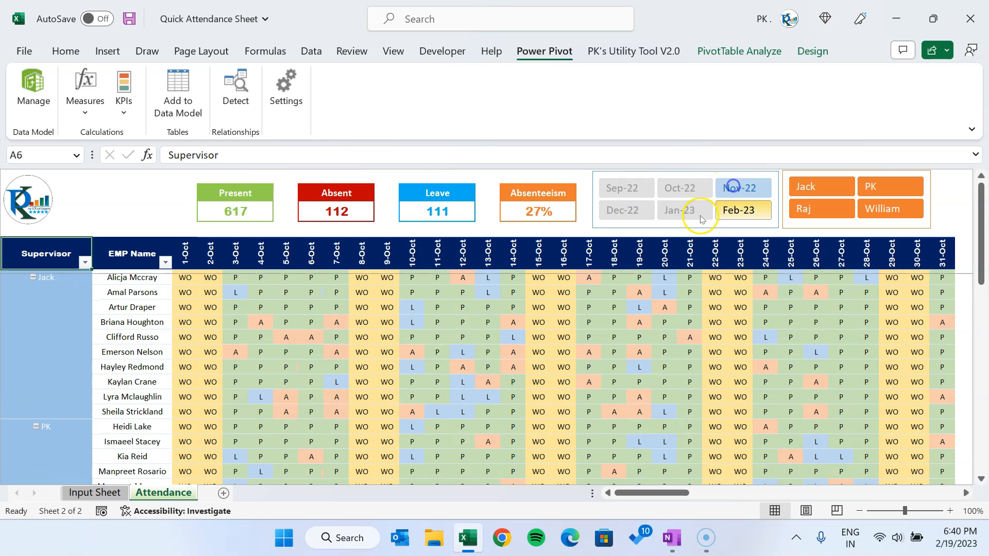
left_click(629, 210)
left_click(694, 211)
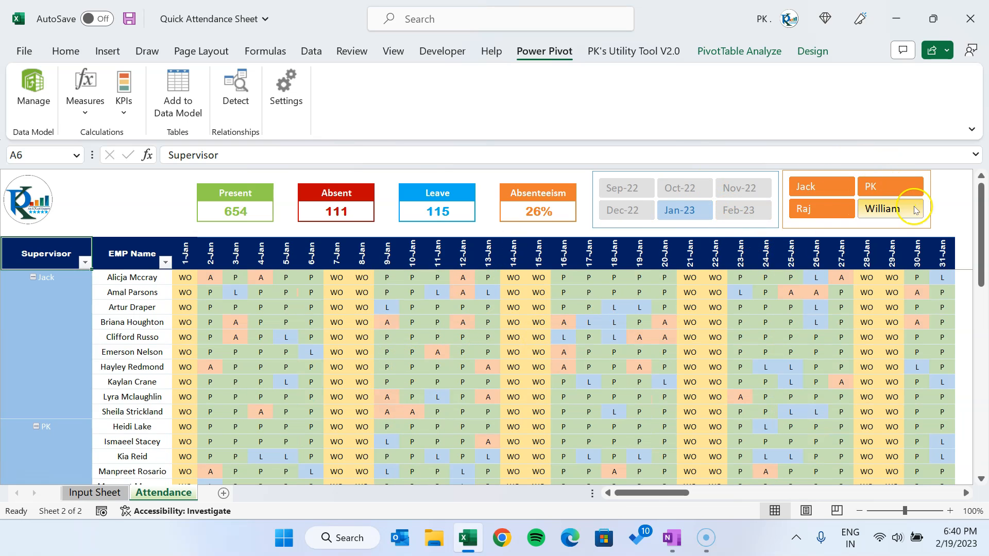
Step: Filter the January grid by individual supervisors in turn, then clear the supervisor filter
left_click(828, 189)
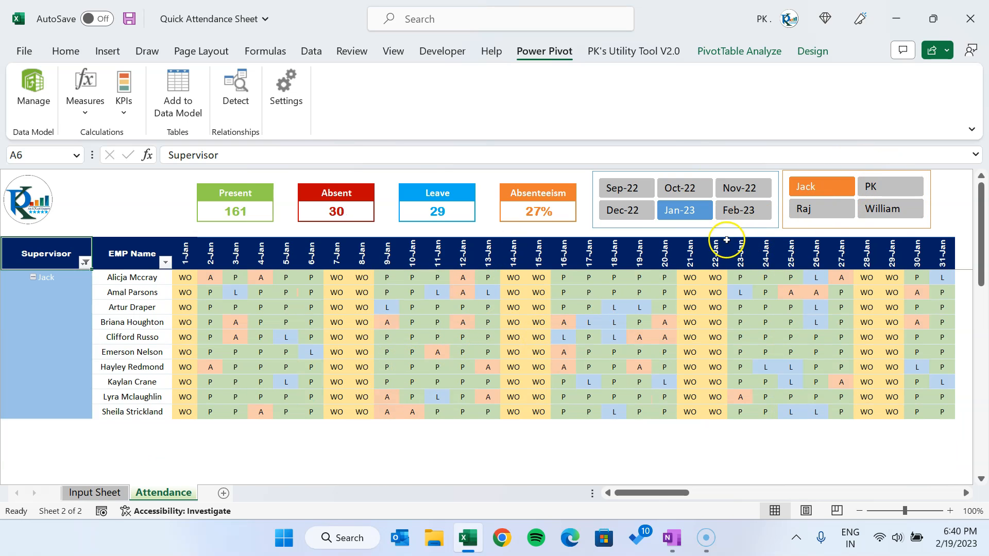
left_click(896, 190)
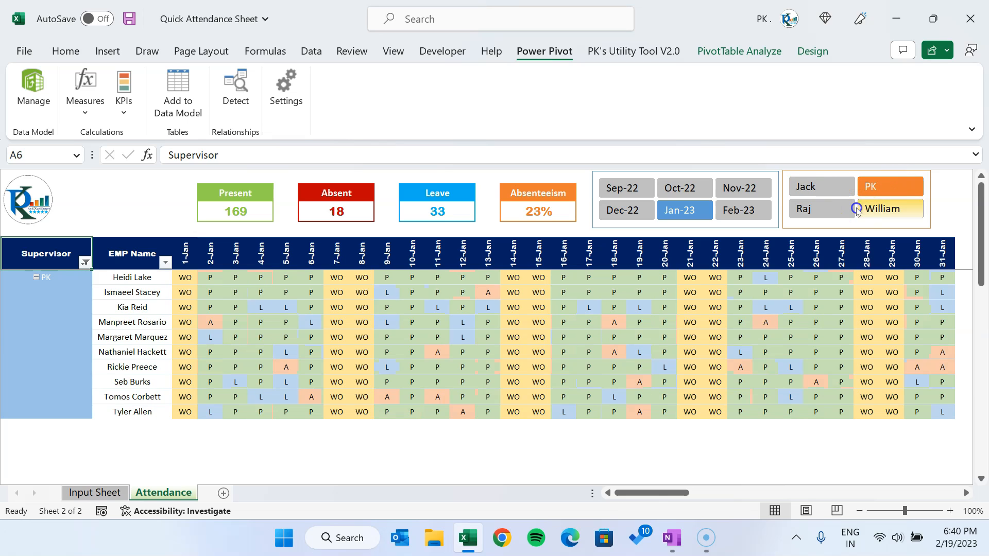
left_click(900, 207)
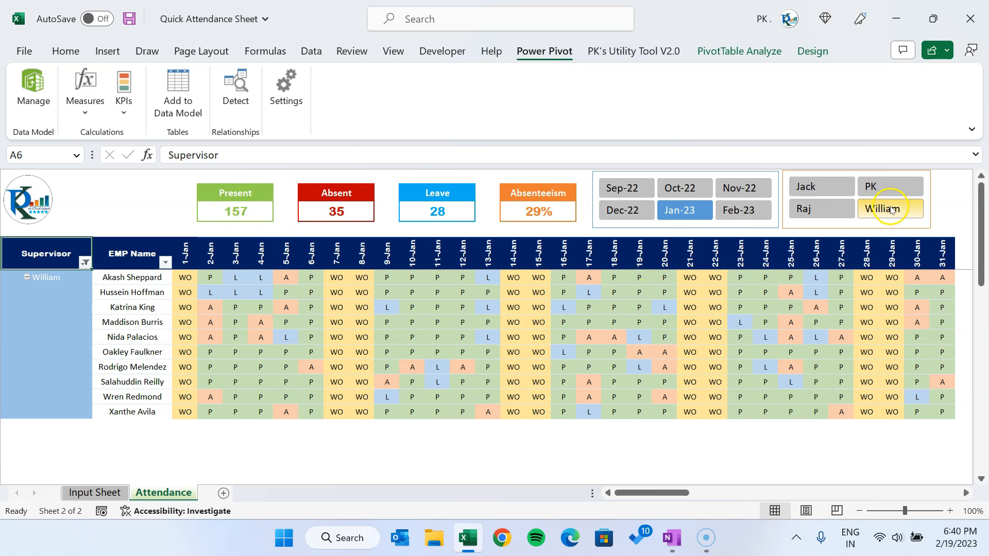
left_click(892, 209)
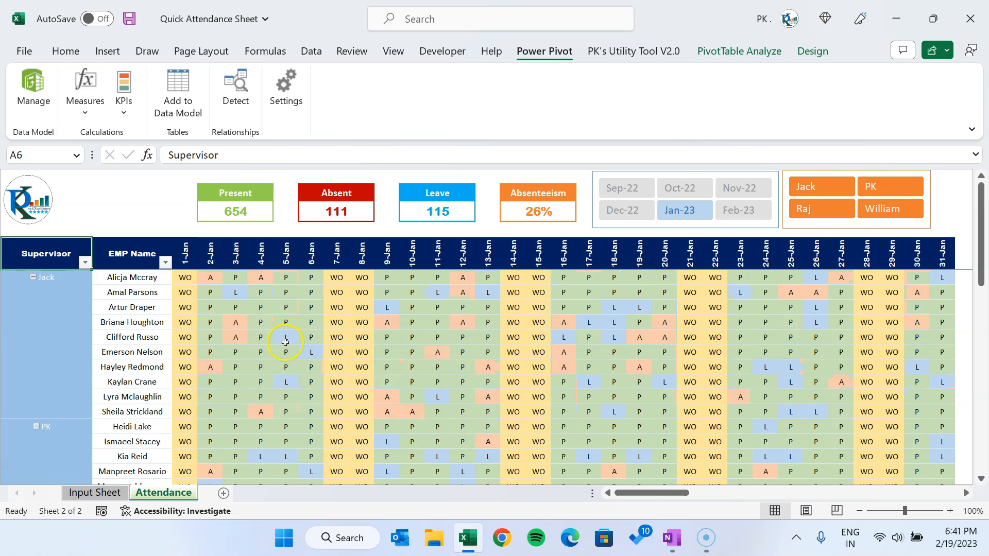
Step: Examine the second employee's daily attendance entries across the January grid
left_click(205, 289)
left_click_drag(116, 291, 865, 292)
left_click(562, 340)
left_click(208, 292)
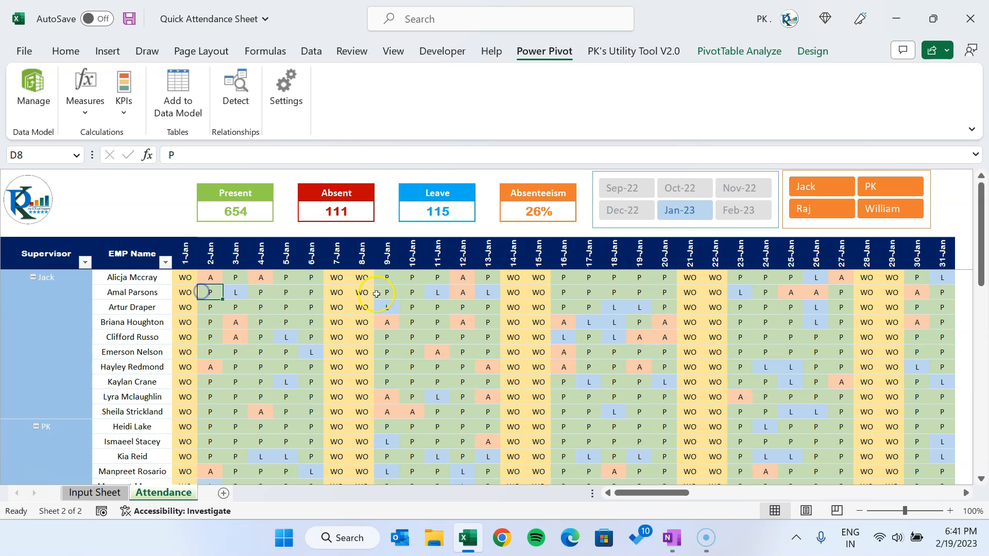
Step: Collapse all four supervisor groups and examine their daily attendance percentages for January
left_click(32, 278)
left_click(35, 292)
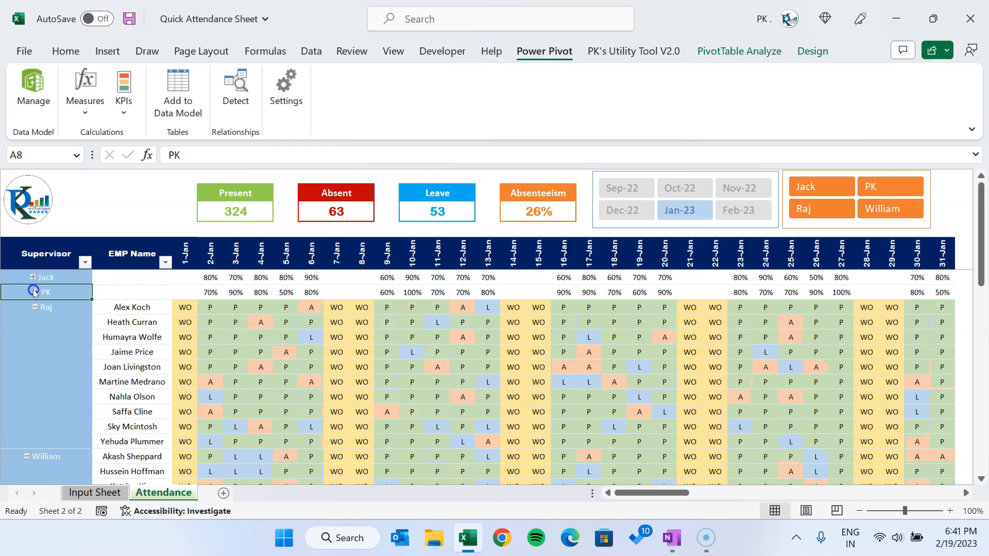
left_click(35, 308)
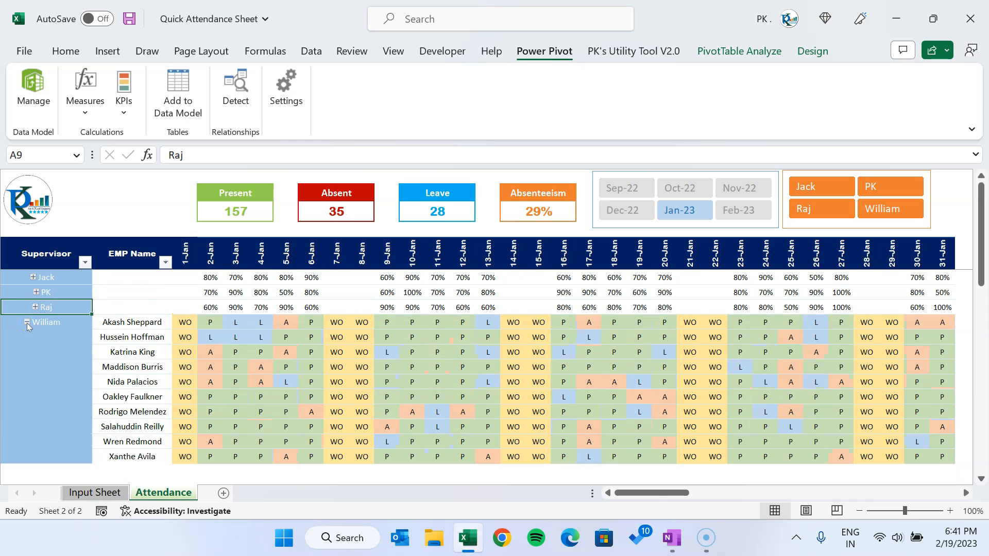
left_click(28, 322)
left_click_drag(211, 278, 916, 313)
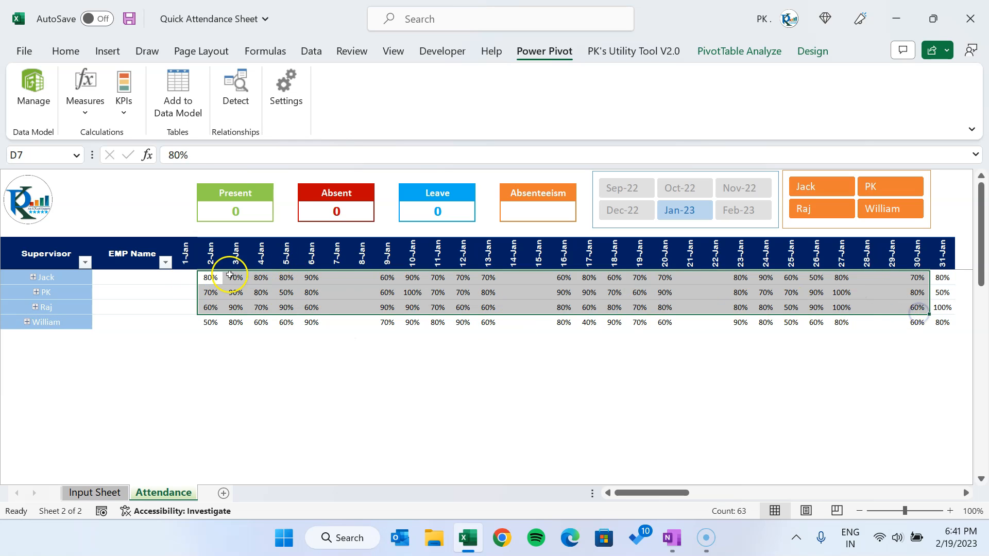
left_click(231, 275)
left_click(206, 281)
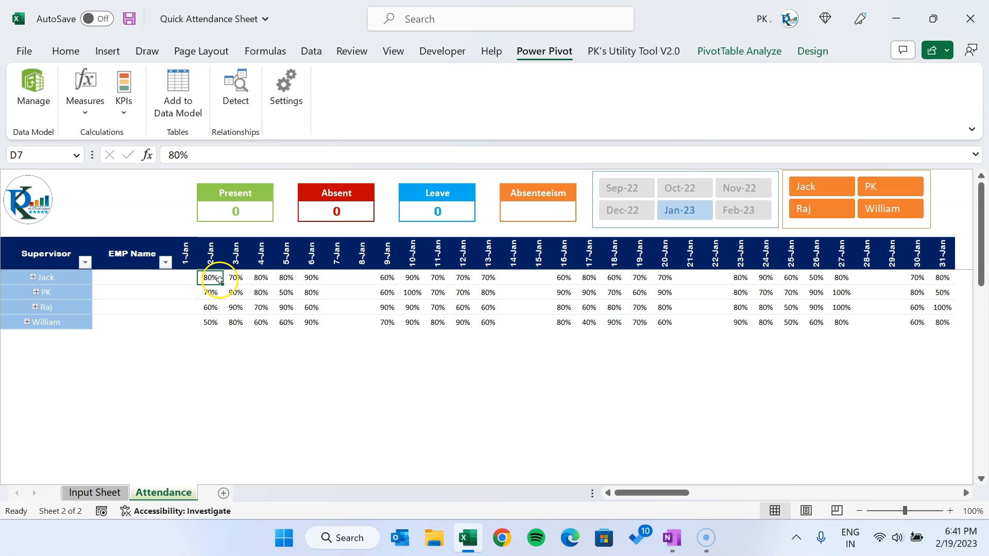
Step: Expand the first supervisor's group, compare its 2-Jan and 3-Jan entries with the daily percentages, and collapse it again
left_click(33, 278)
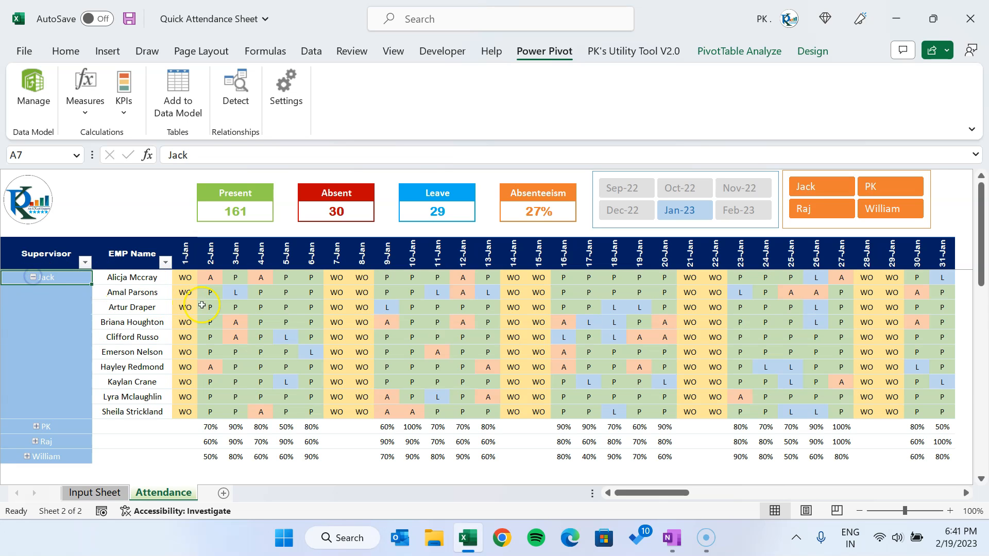
left_click_drag(212, 278, 212, 410)
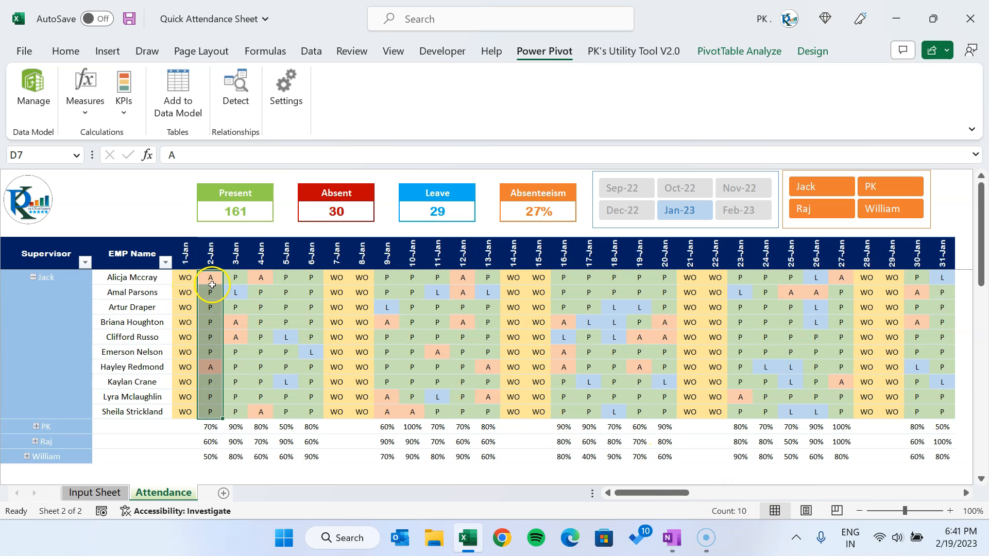
mouse_move(212, 335)
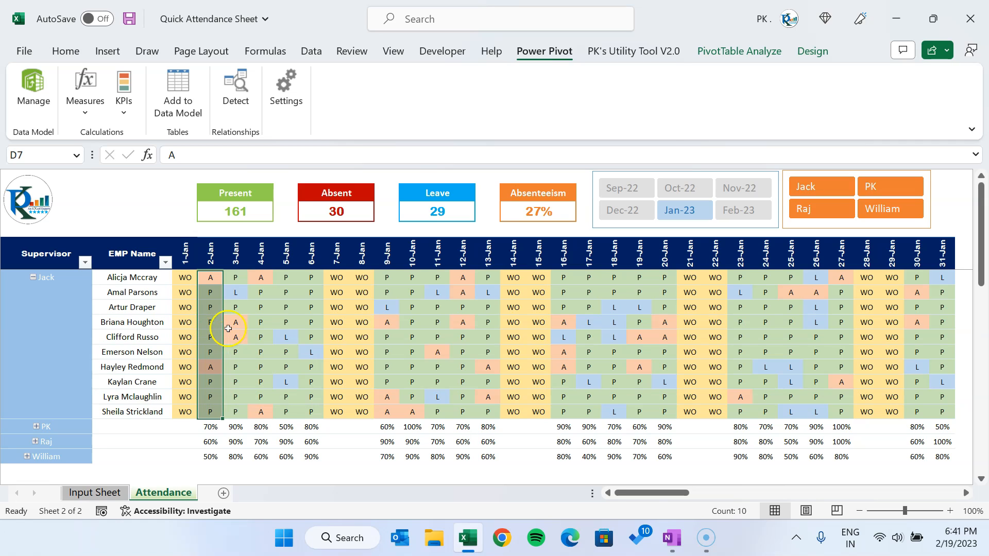
left_click(263, 295)
left_click_drag(238, 278, 237, 412)
left_click(235, 292)
left_click(236, 322)
left_click(32, 277)
left_click(236, 277)
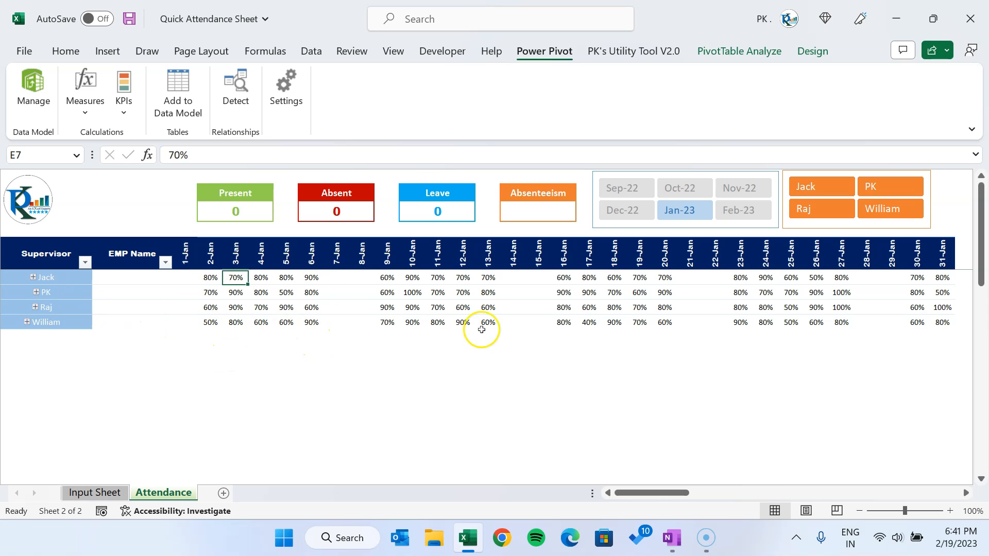
Step: Expand all four supervisor groups to show every employee's January attendance
left_click(33, 277)
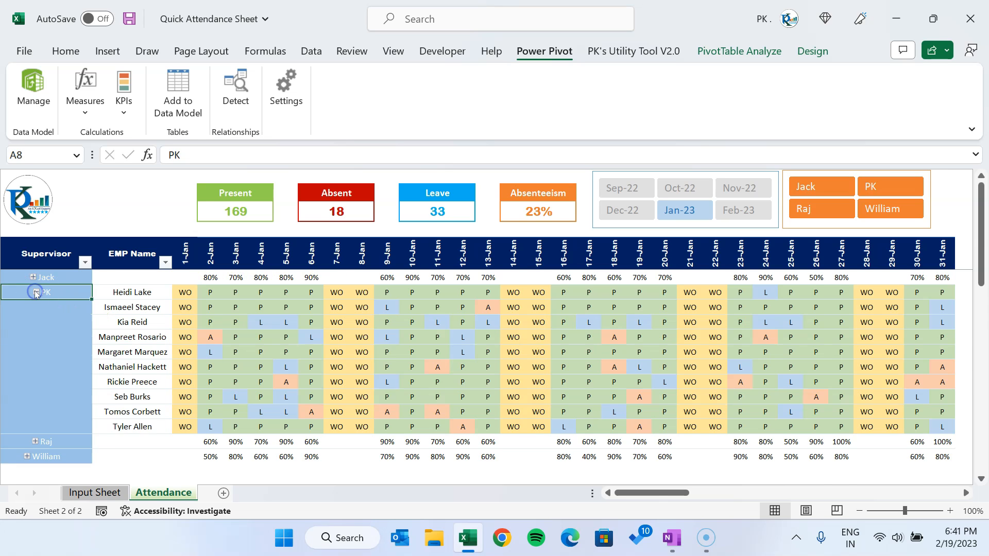
scroll(86, 347, "down", 1)
left_click(35, 390)
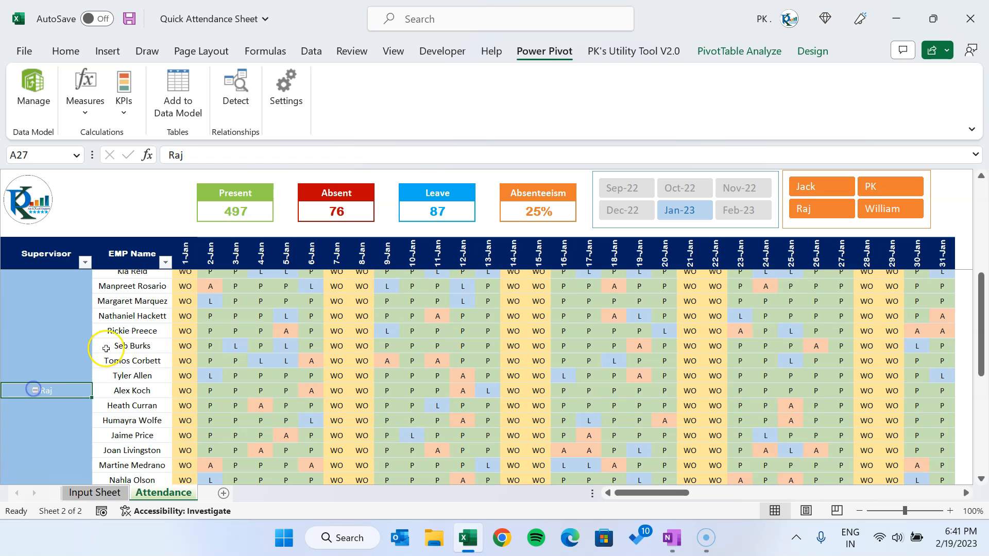
scroll(59, 368, "down", 4)
left_click(26, 392)
scroll(155, 360, "up", 10)
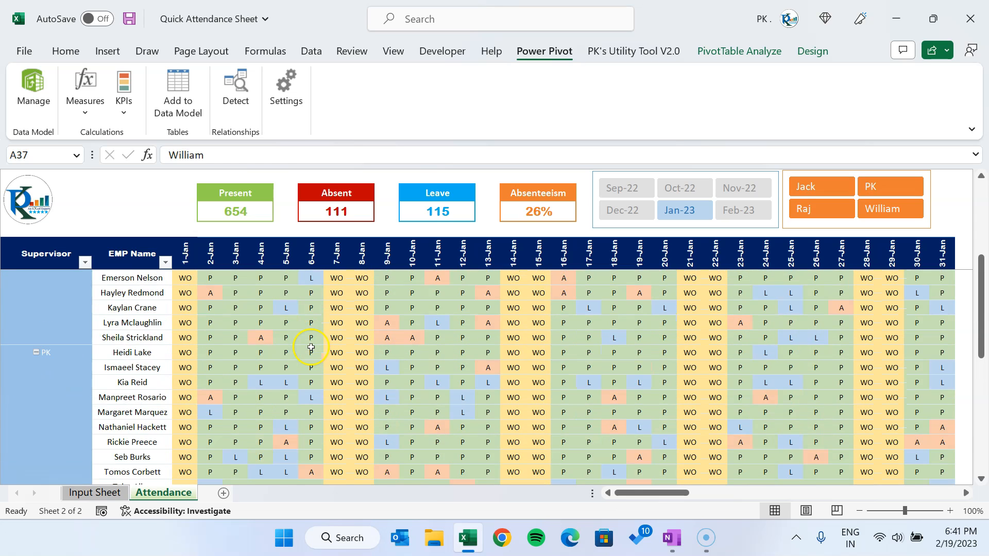
Step: Check the source table on the Input Sheet and return to the January grid on the Attendance sheet
left_click(260, 258)
left_click(117, 492)
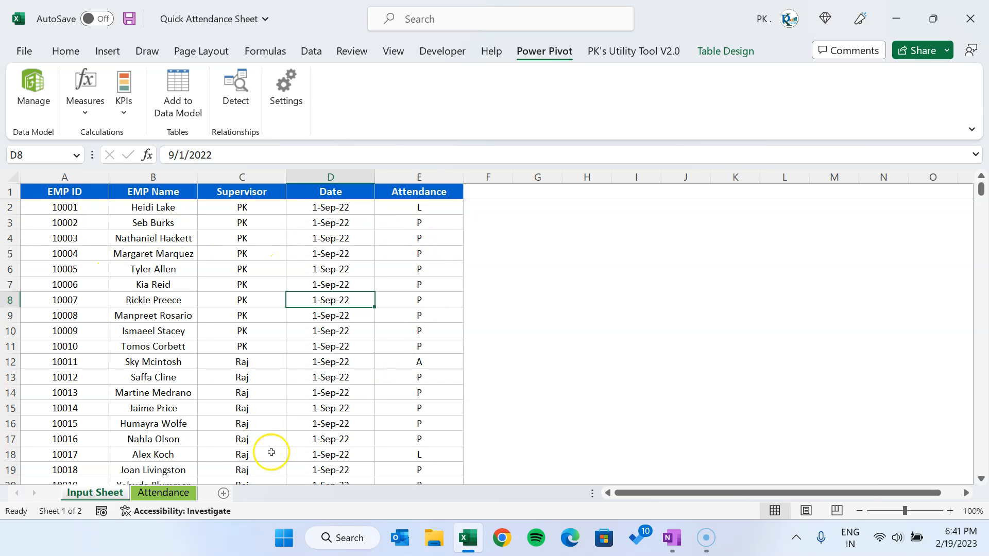
left_click(170, 492)
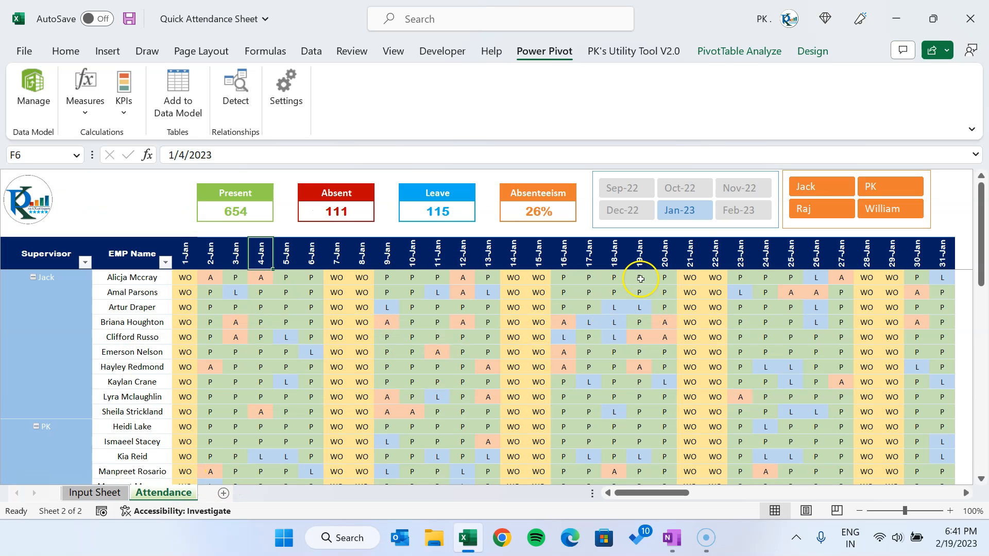
left_click(640, 278)
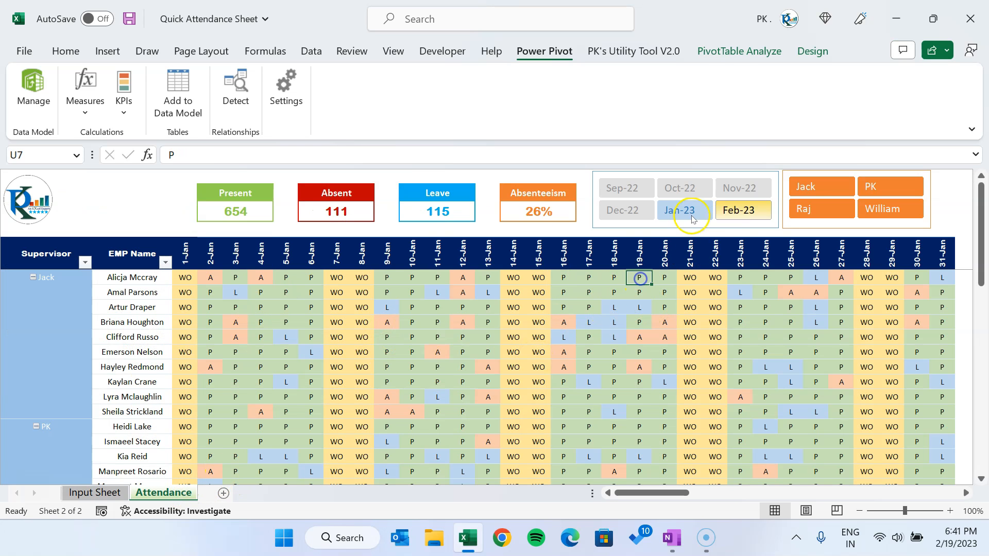
Step: Filter the attendance grid to Feb-23 and check its date headers up to 18-Feb
left_click(755, 216)
left_click(566, 266)
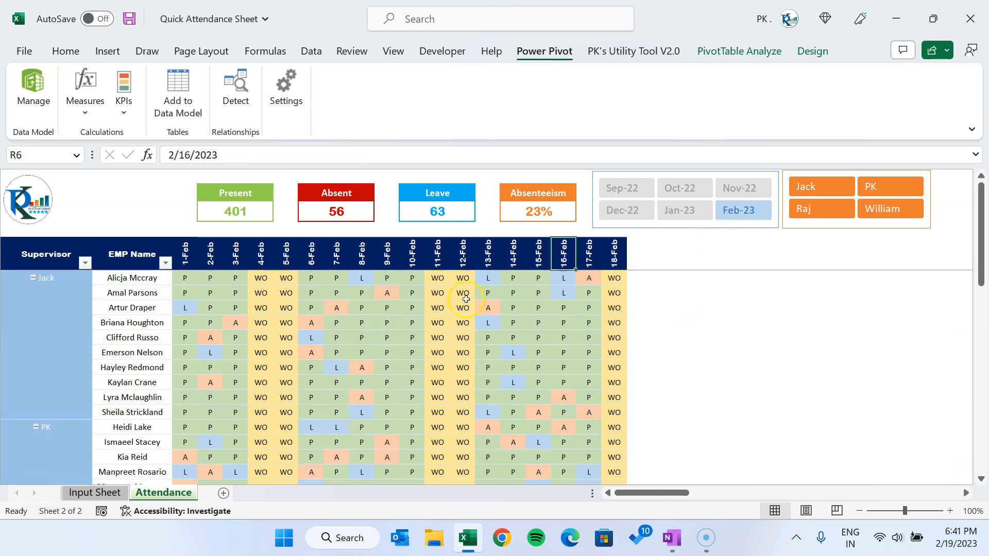
left_click(613, 262)
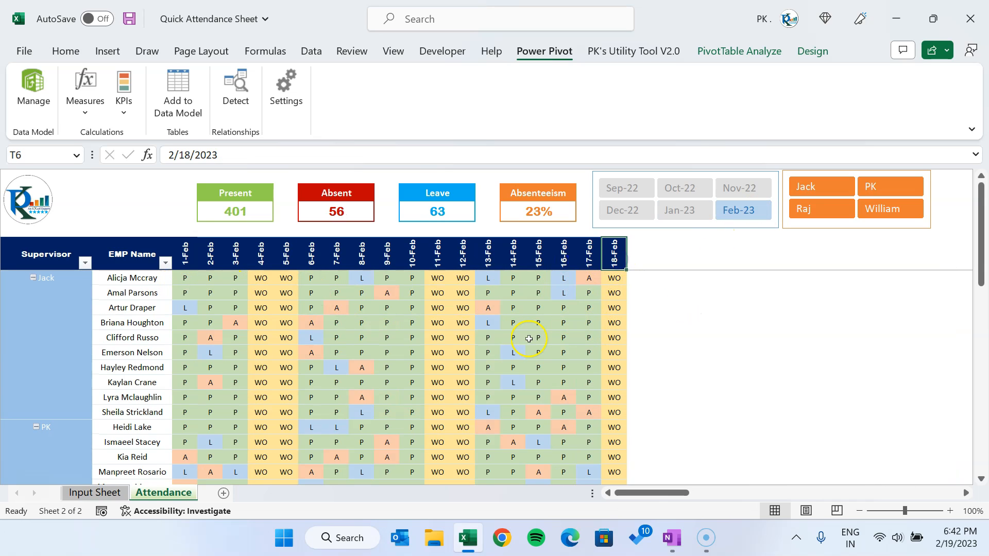
Step: Filter the February grid by individual supervisors, ending on the third supervisor in the slicer
left_click(828, 194)
left_click(889, 208)
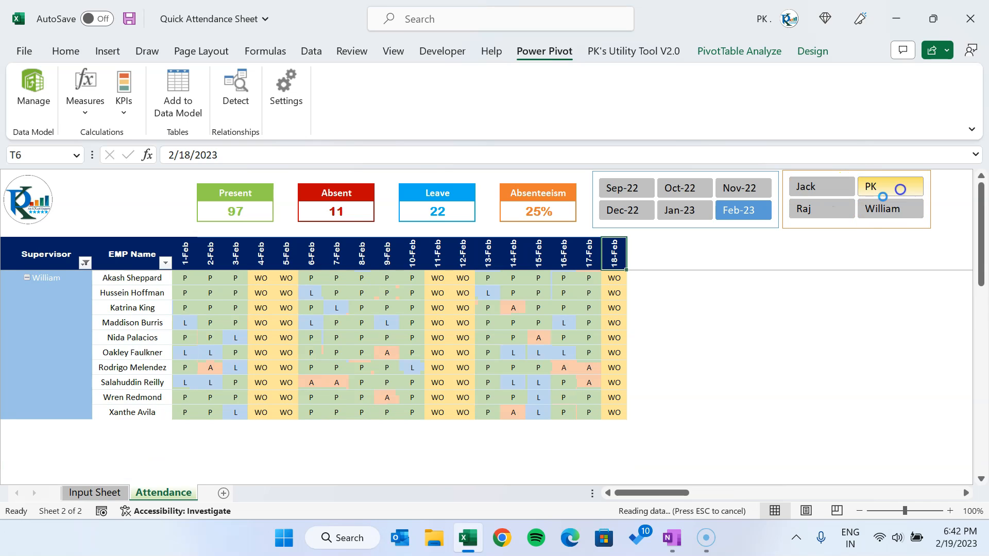
left_click(844, 207)
left_click(816, 219)
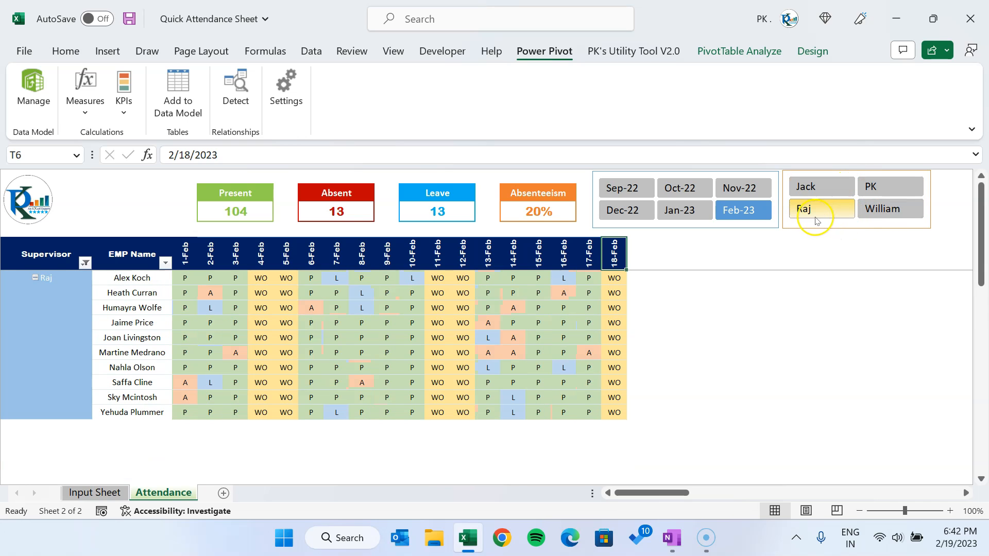
Step: Include all four supervisors in the February attendance grid again and check its date headers
left_click(834, 210, "ctrl")
left_click(533, 265)
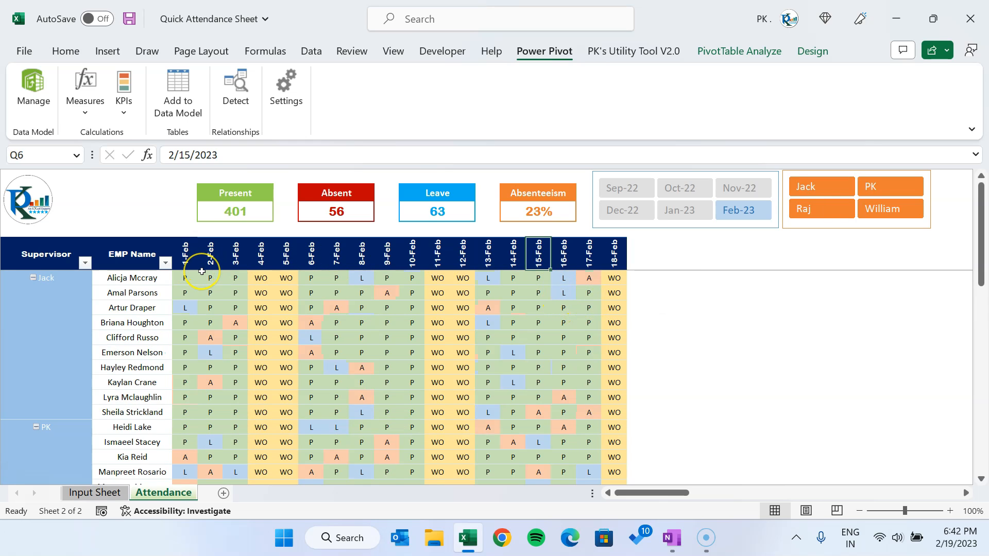
mouse_move(202, 271)
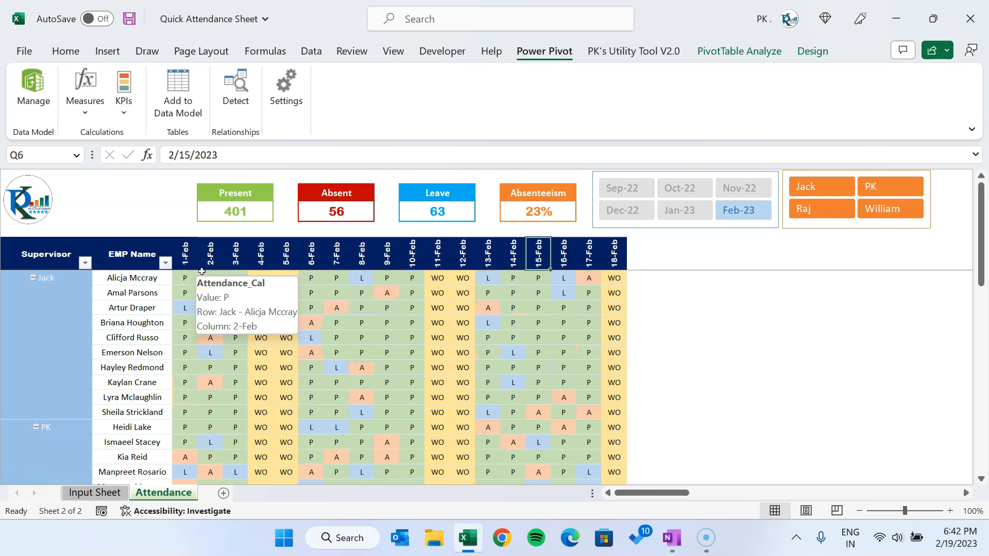
left_click(438, 260)
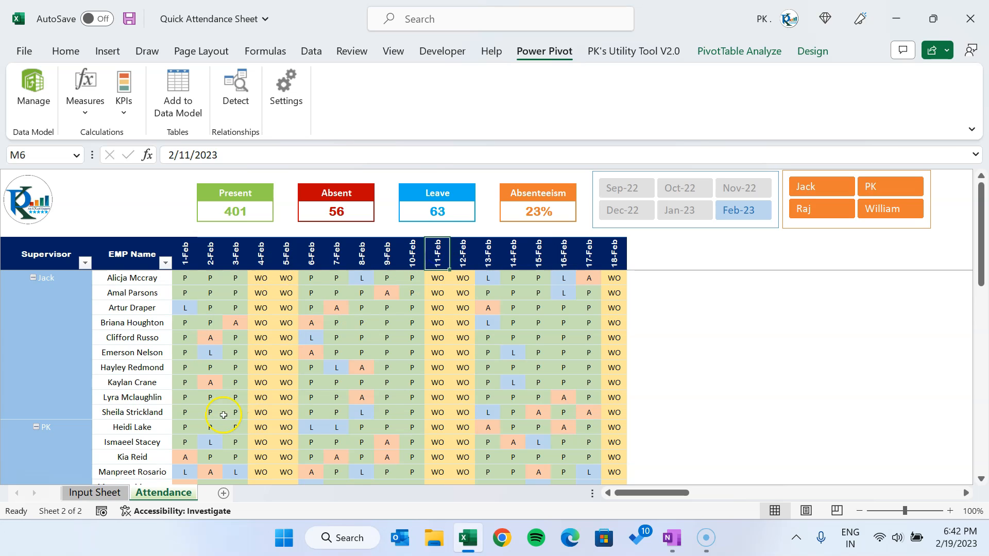
Step: Copy the entire attendance table, including its header row, from the Input Sheet
left_click(124, 492)
left_click(278, 343)
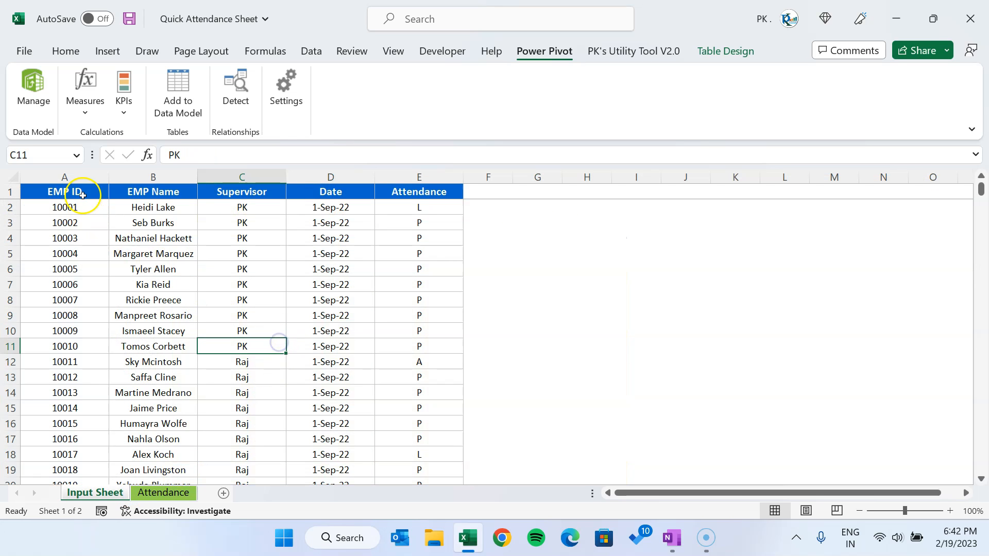
left_click(83, 194)
key("ctrl+shift+Right")
key("ctrl+shift+Down")
key("ctrl+c")
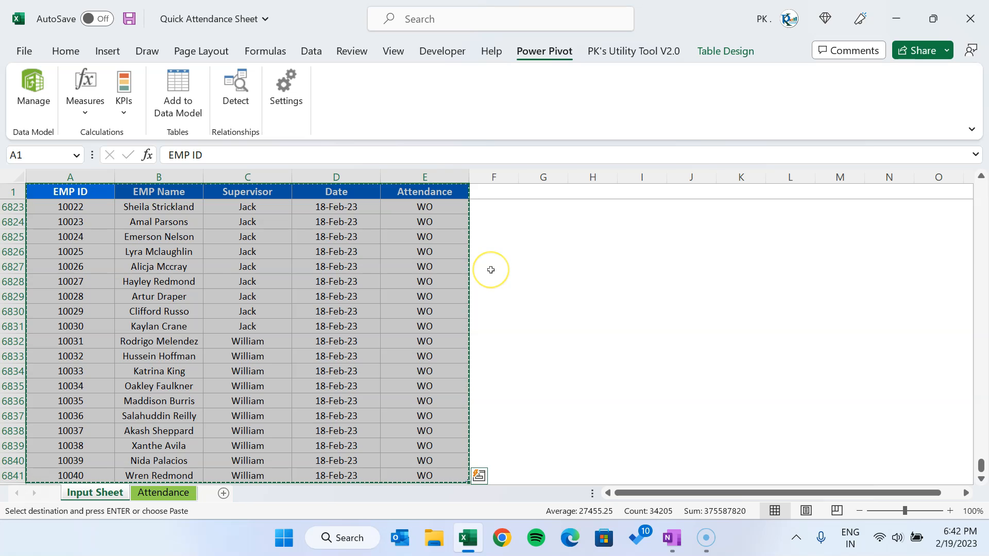
Step: Create a new blank workbook and paste the copied data at A1 as values and number formats
key("ctrl+n")
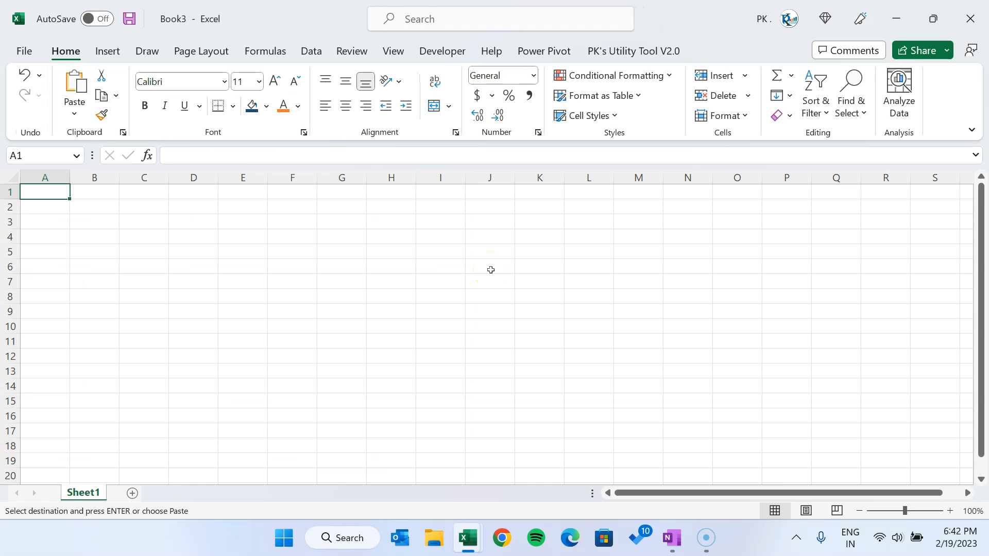
key("alt+e")
key("s")
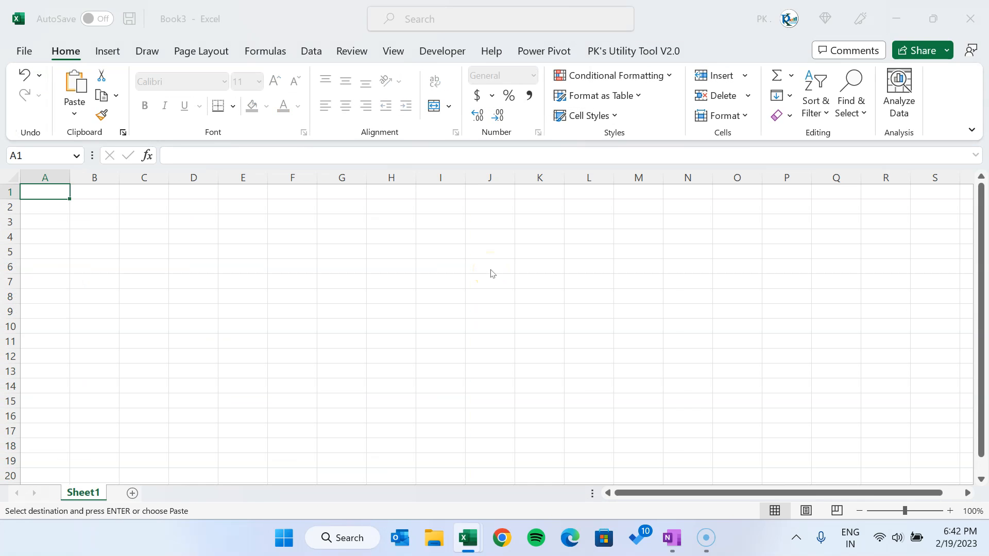
key("u")
left_click(554, 399)
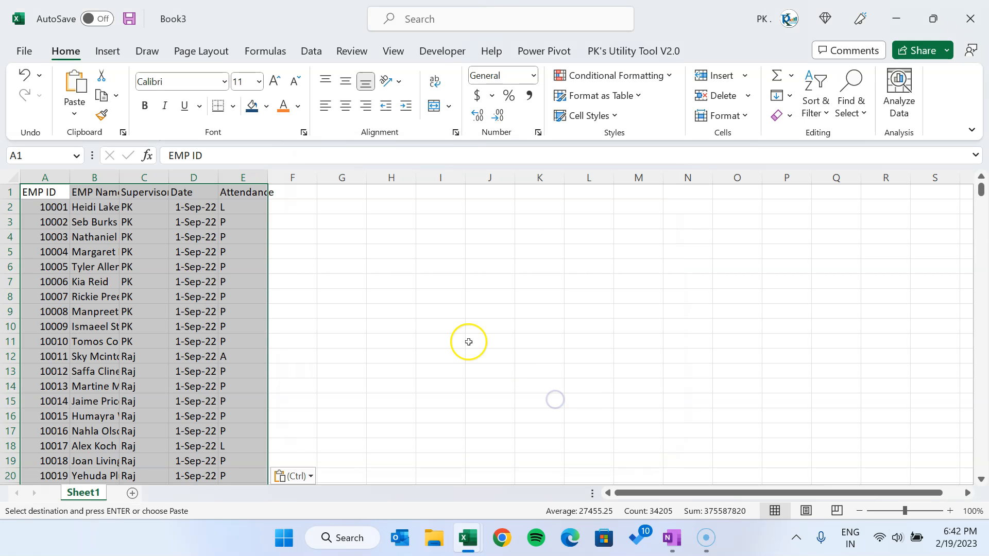
Step: Widen columns A to E of the pasted attendance data evenly
left_click_drag(247, 260, 248, 257)
left_click(212, 220)
left_click(237, 188)
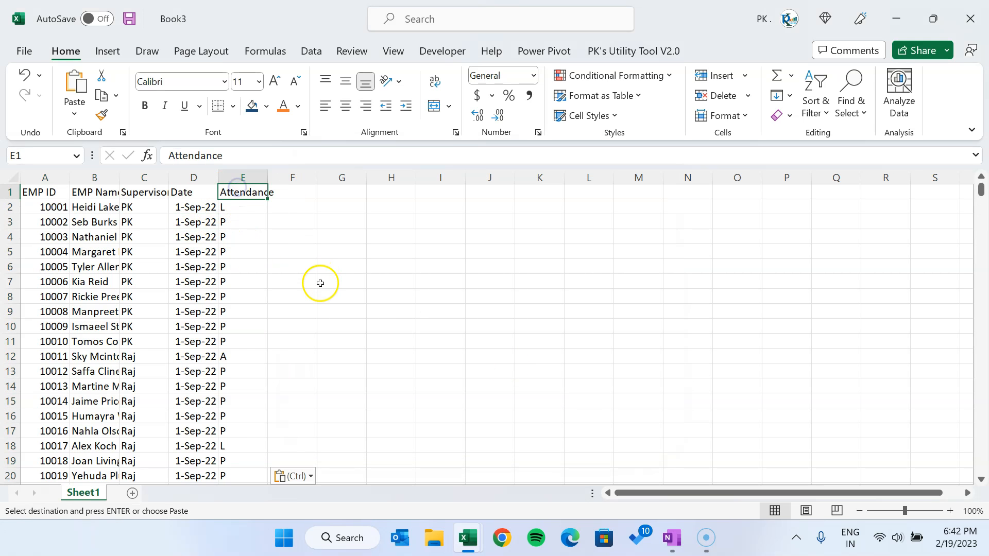
key("ctrl+shift+Down")
key("ctrl+shift+Left")
key("ctrl+space")
left_click_drag(274, 179, 289, 178)
Step: Convert the range A1:E6841 into a table with headers and turn off its banded rows
left_click(237, 231)
key("ctrl+Up")
key("ctrl+Left")
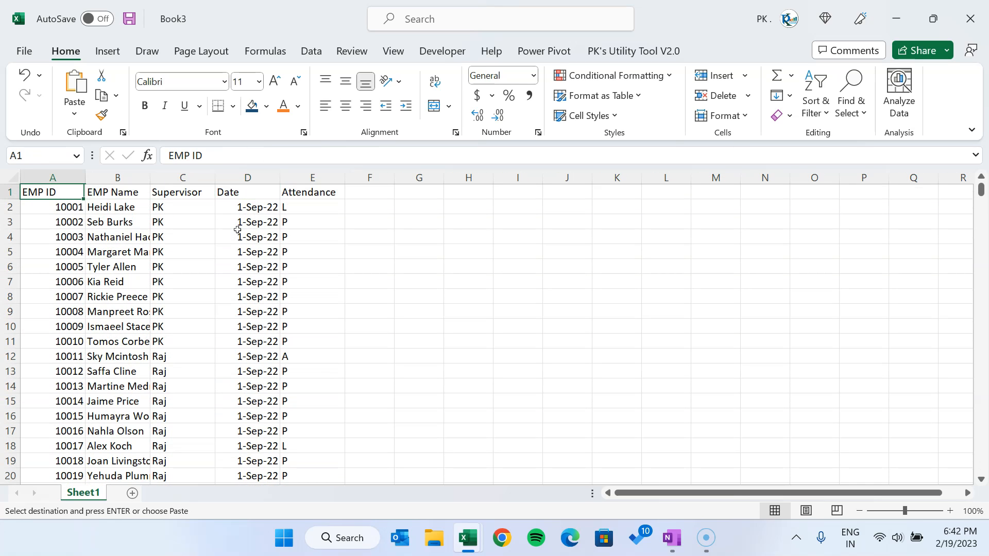
key("ctrl+shift+End")
key("ctrl+l")
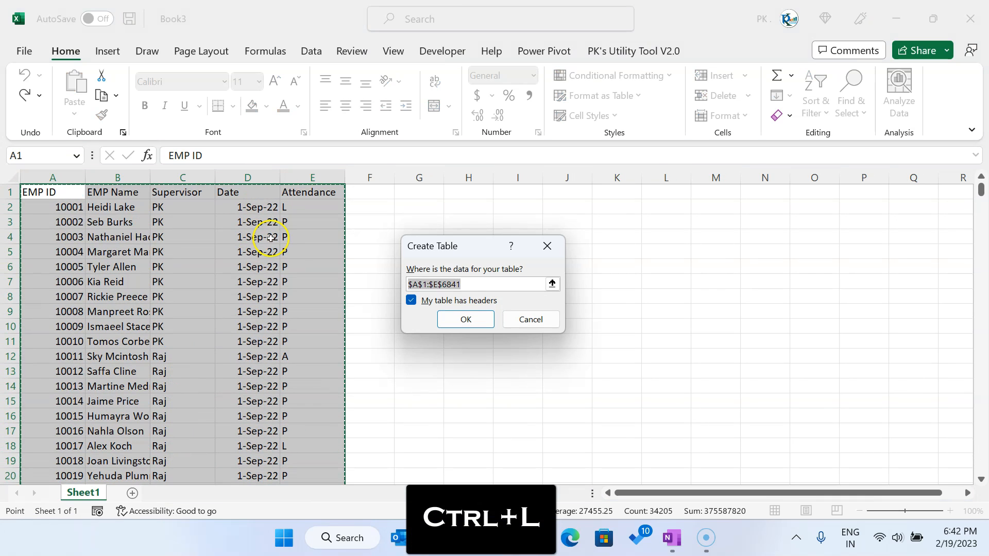
left_click(471, 319)
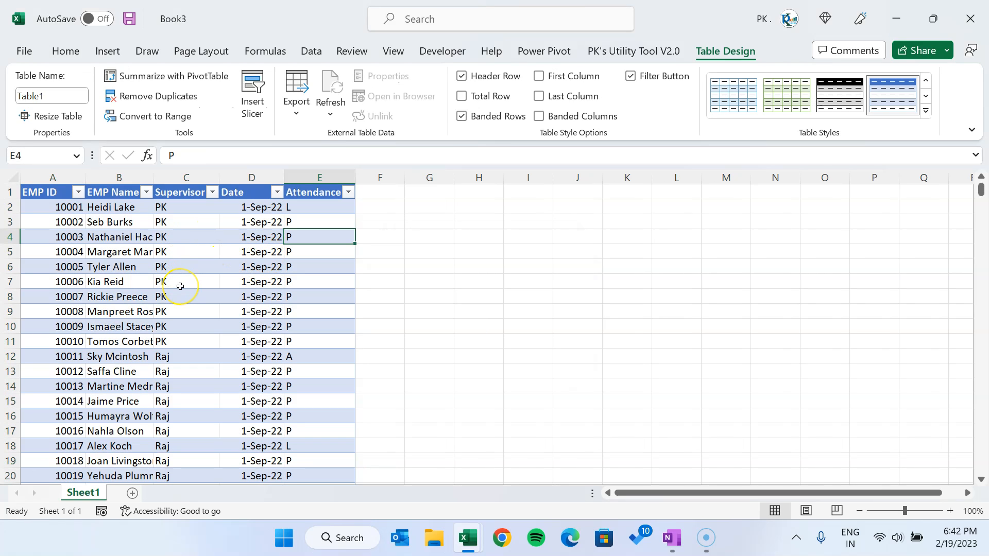
left_click(489, 117)
left_click(227, 252)
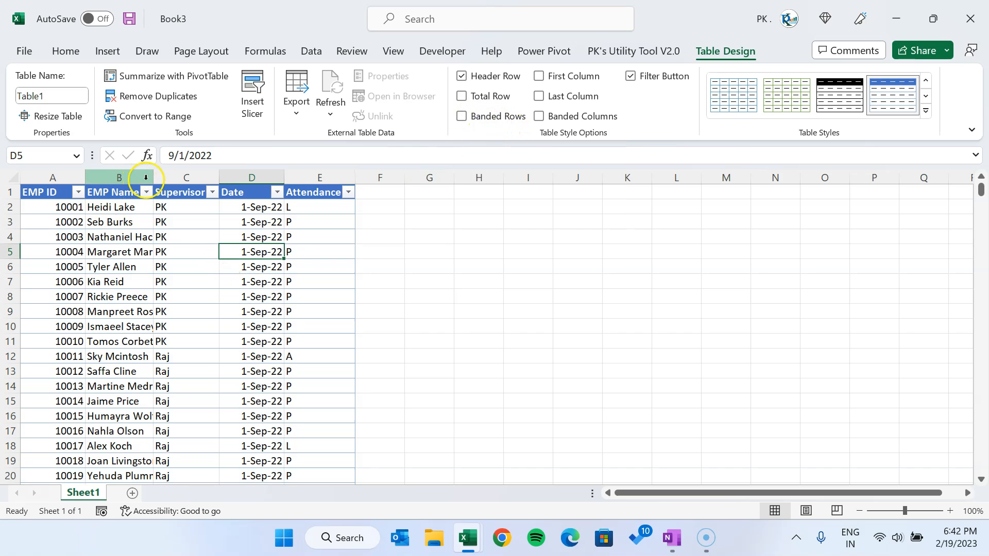
Step: Set the table's columns A to E to one equal width that fits the full employee names
left_click_drag(145, 177, 177, 180)
left_click_drag(52, 178, 386, 178)
left_click(341, 230)
Step: Hide the sheet's row and column headings
left_click(394, 53)
left_click(412, 97)
left_click(355, 207)
Step: Rename the table as Data and hide the gridlines of Sheet1
left_click(738, 51)
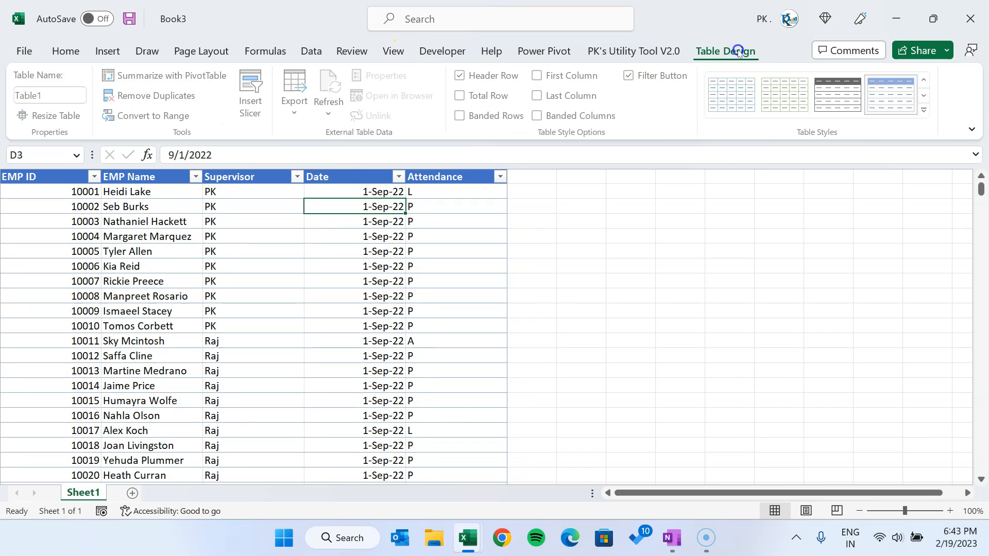
left_click(58, 96)
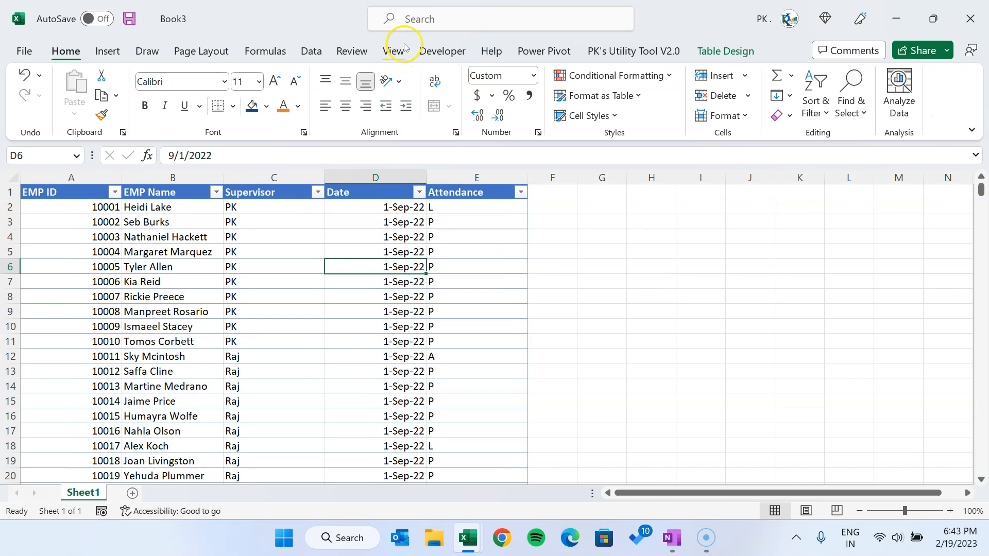
left_click(405, 46)
left_click(478, 106)
left_click(474, 252)
left_click(443, 207)
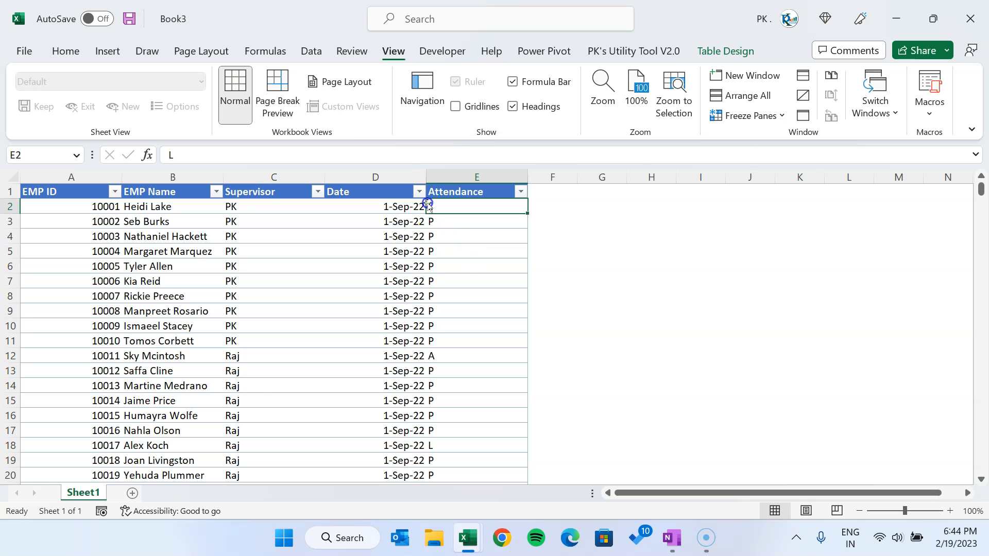
Step: Add the attendance table to the Power Pivot data model
left_click(292, 217)
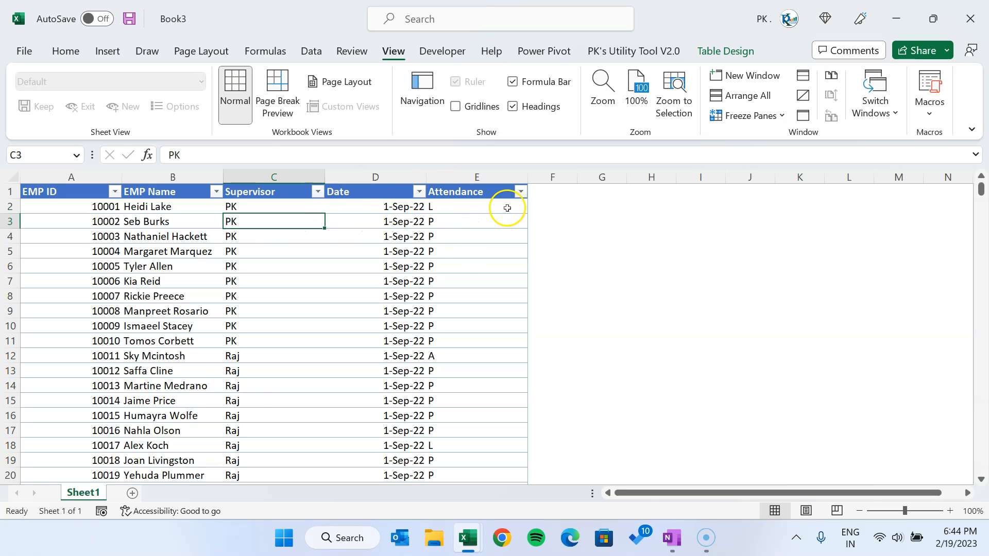
left_click(554, 53)
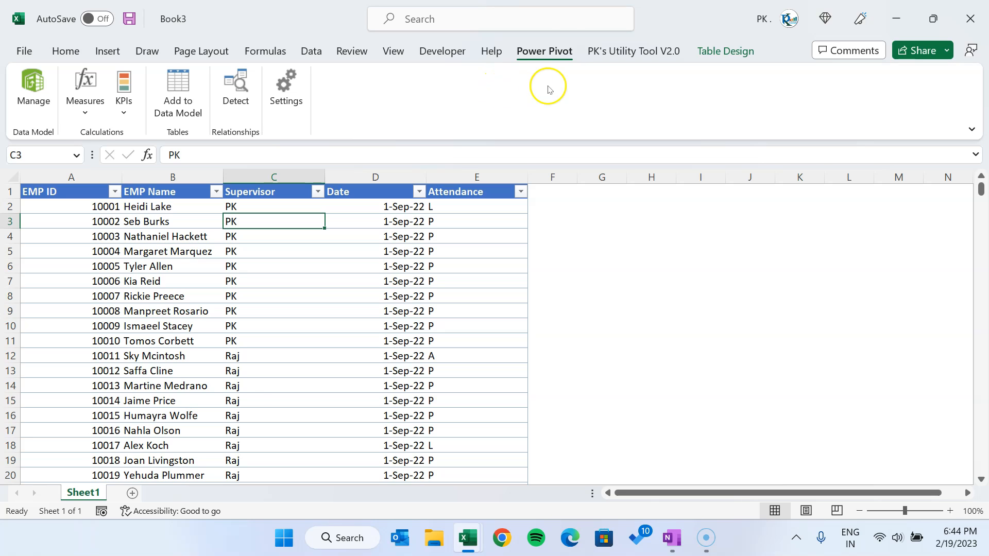
left_click(287, 263)
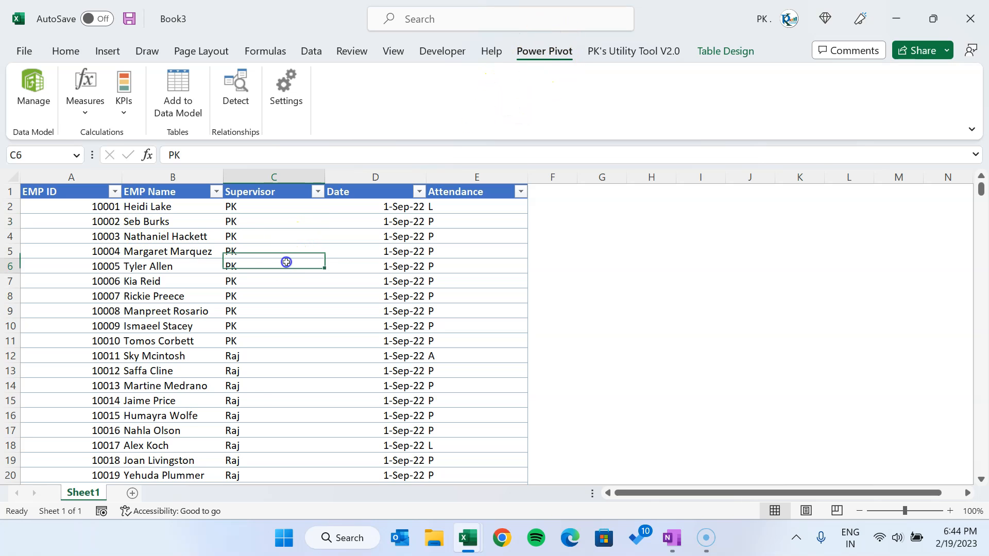
left_click(190, 86)
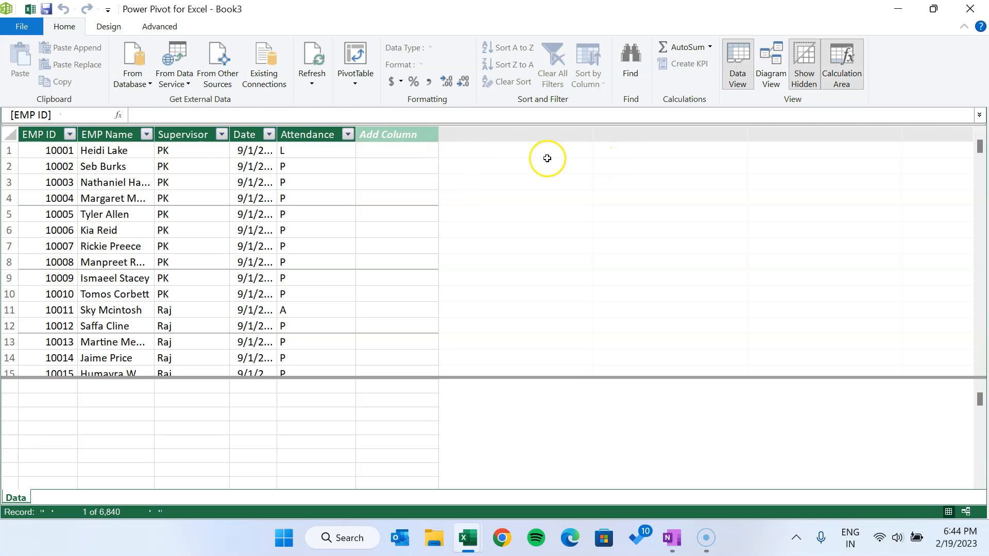
Step: Add a column named Sorting Month to the Data table in the data model
double_click(397, 133)
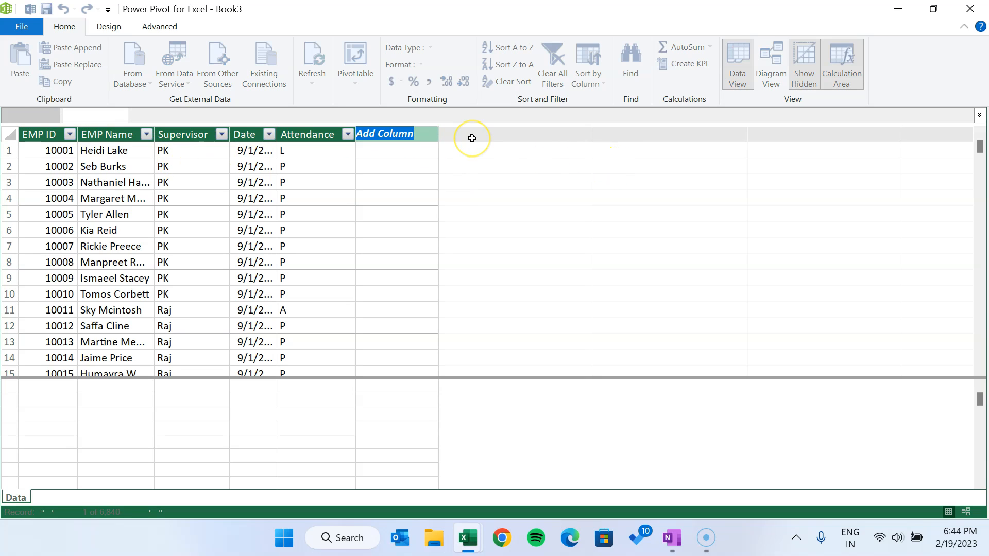
type("Sorting Month")
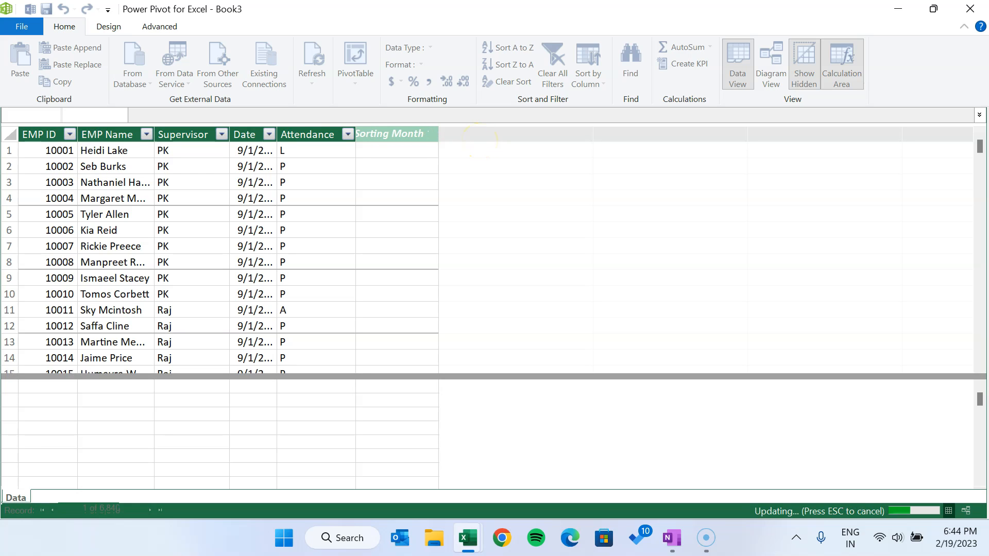
left_click(365, 135)
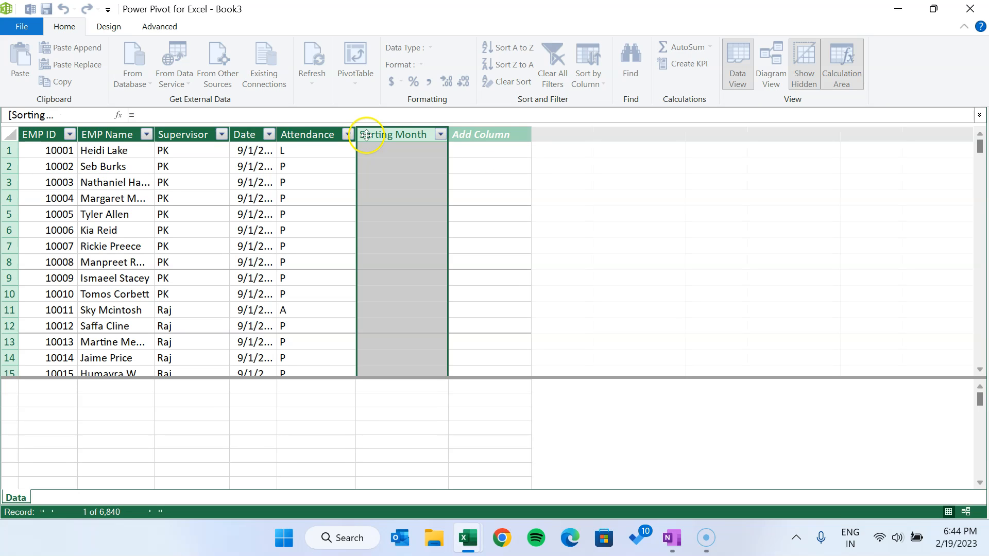
Step: Fill the Sorting Month column with =FORMAT(Data[Date],"YYYYMM") and set its data type to Whole Number
left_click(161, 112)
type("=for")
key("Tab")
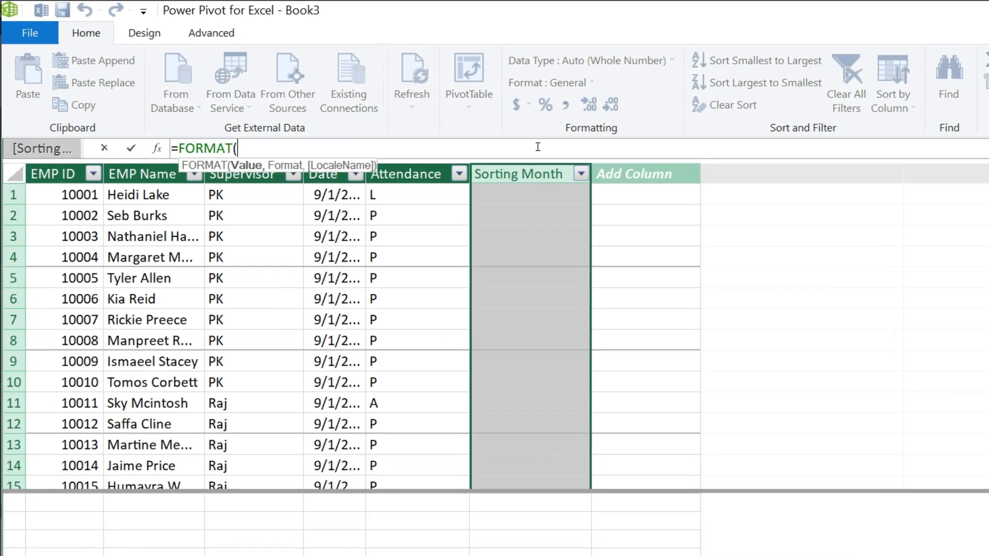
type("date")
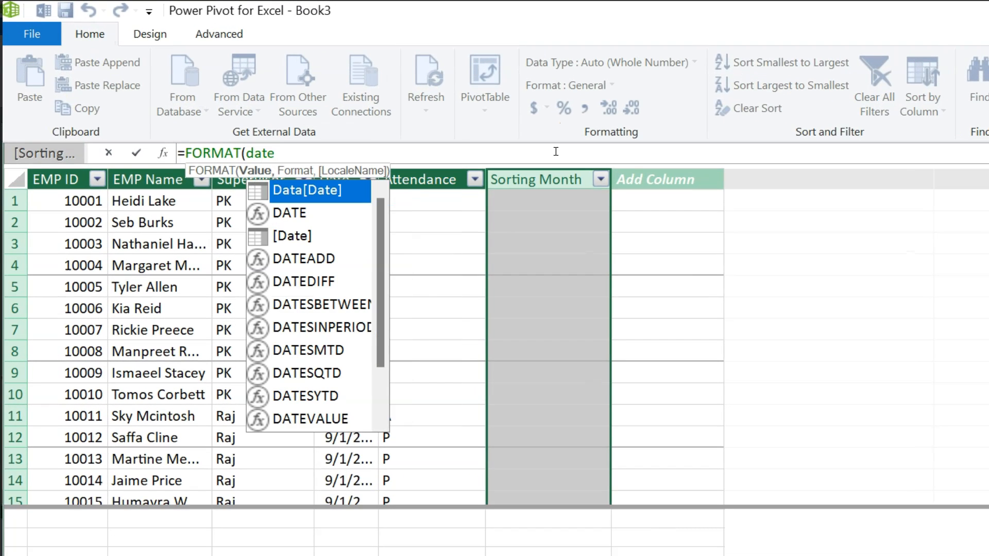
key("Tab")
type(",\"YYYY")
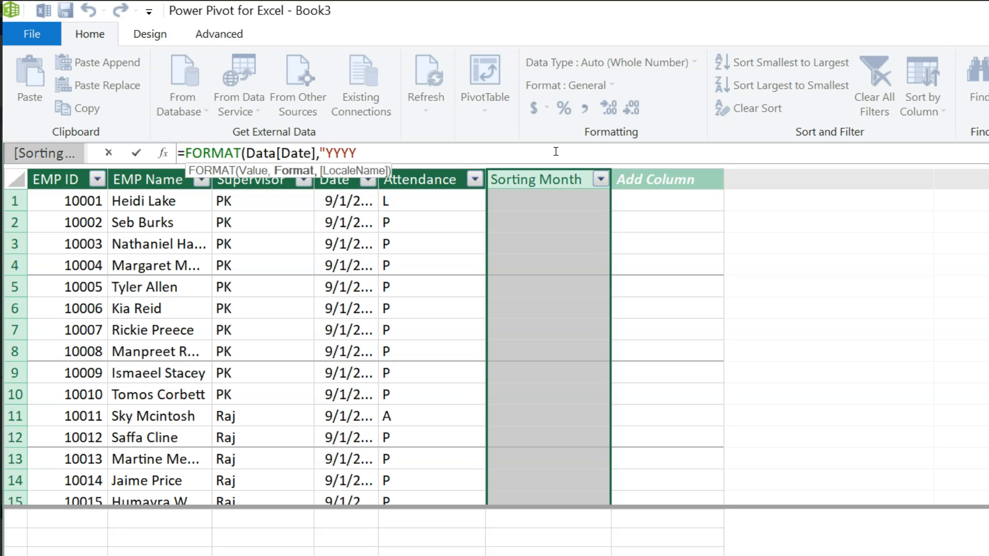
type("MM\")")
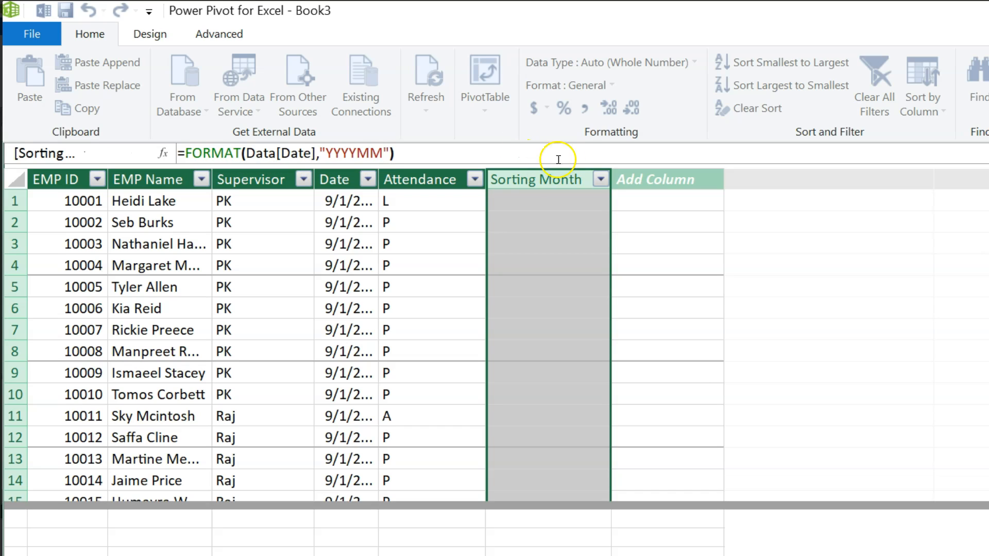
left_click(630, 279)
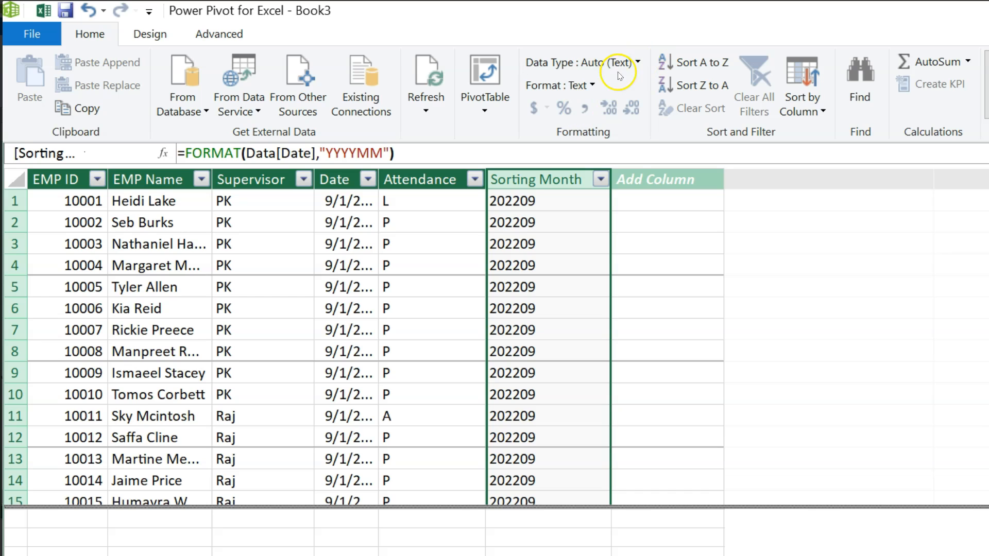
left_click(637, 63)
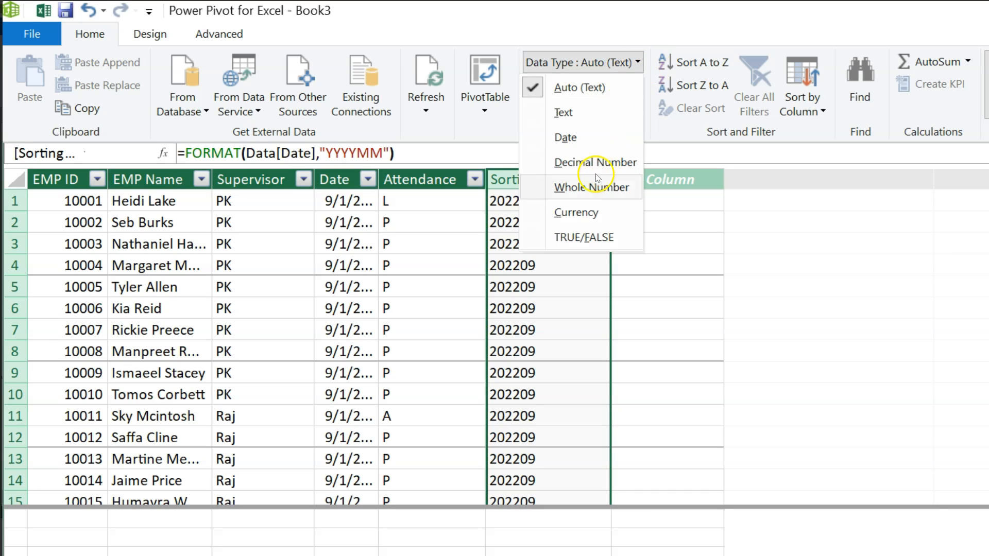
left_click(594, 187)
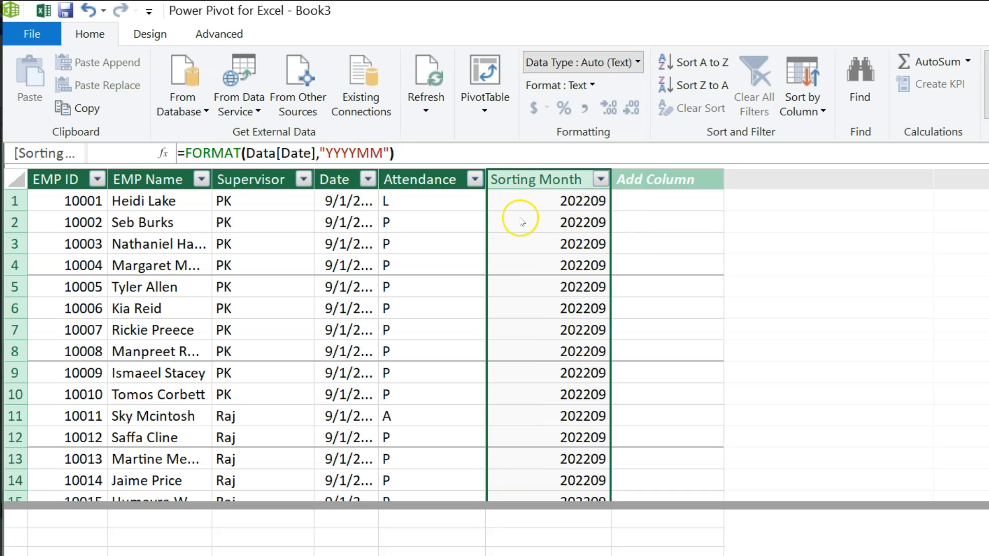
Step: Add another column named Month after Sorting Month in the Data table
left_click(656, 179)
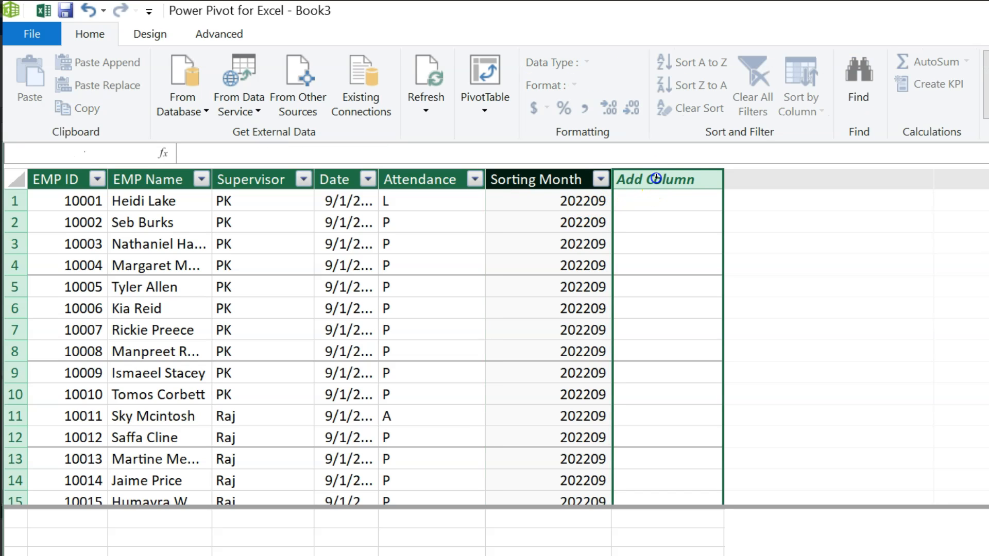
double_click(650, 180)
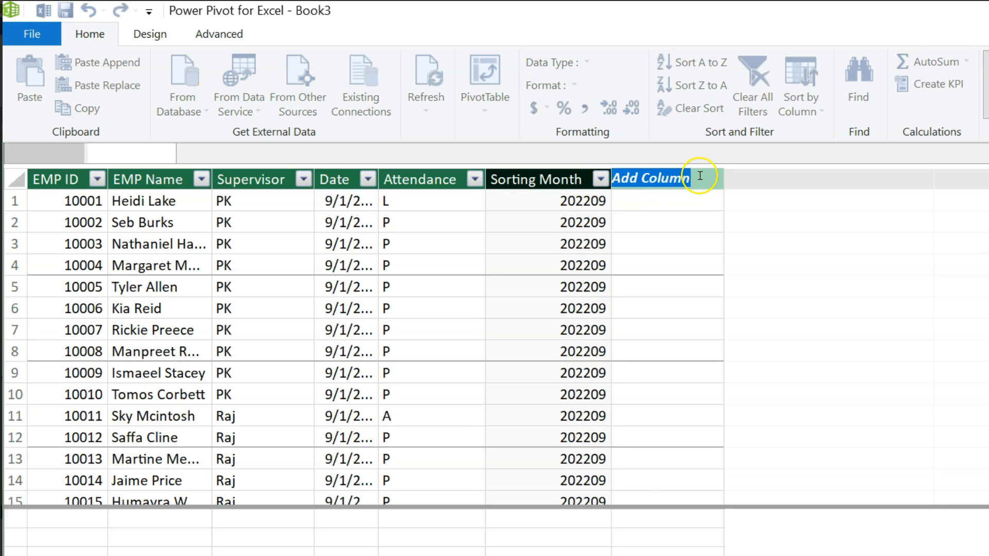
type("Month")
key("Return")
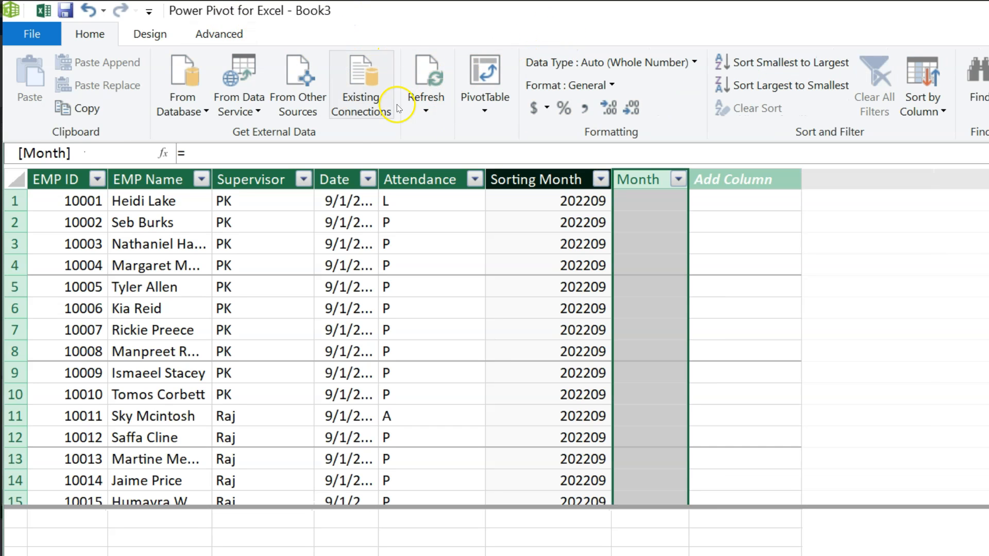
Step: Fill the Month column with =FORMAT(Data[Date],"MMM-YY")
left_click(335, 149)
type("form")
key("Tab")
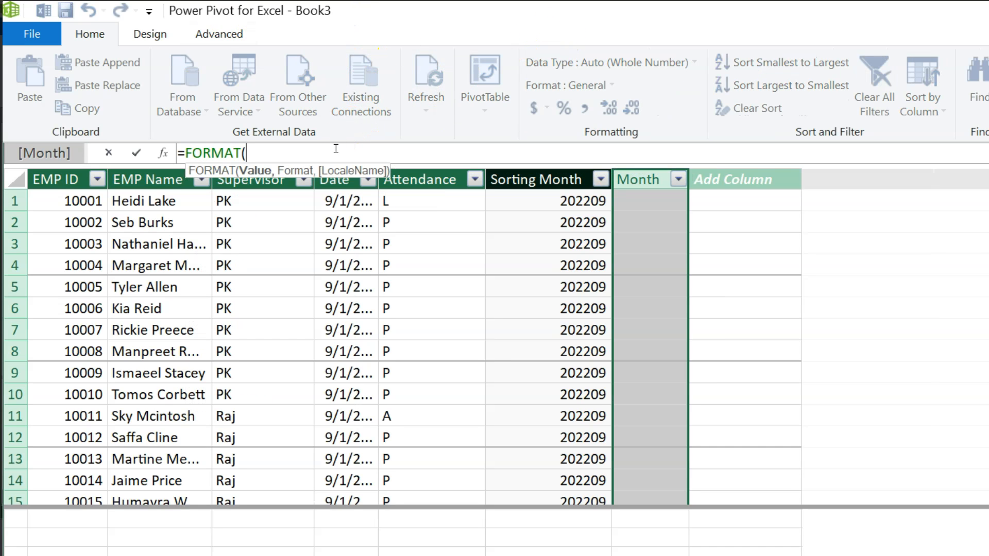
type("date")
key("Tab")
type(",")
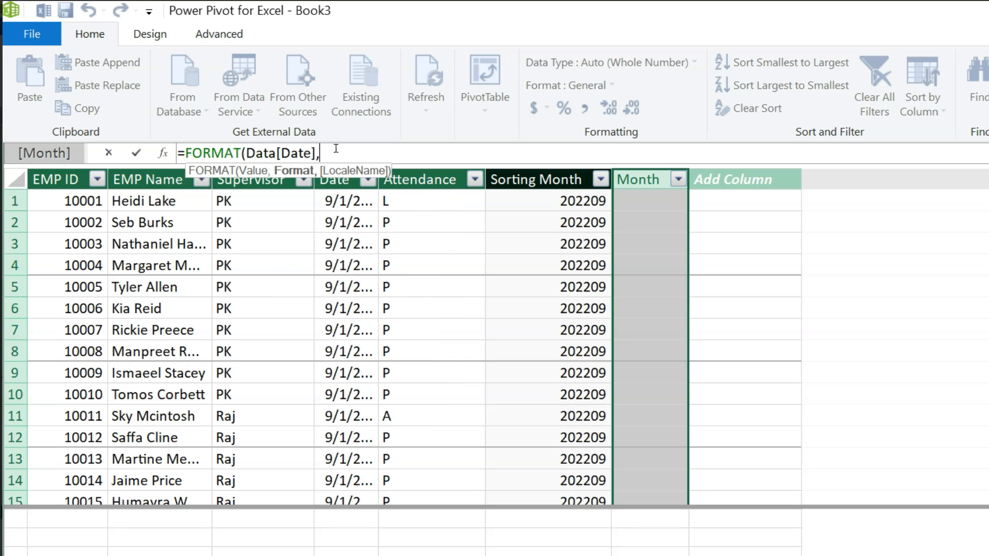
type("\"MMM-YY")
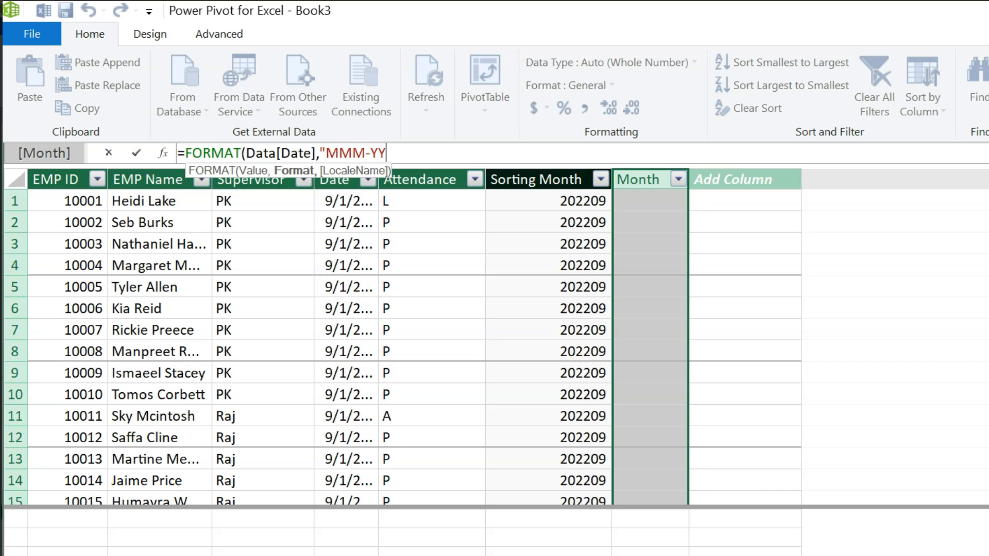
type("\")")
key("Return")
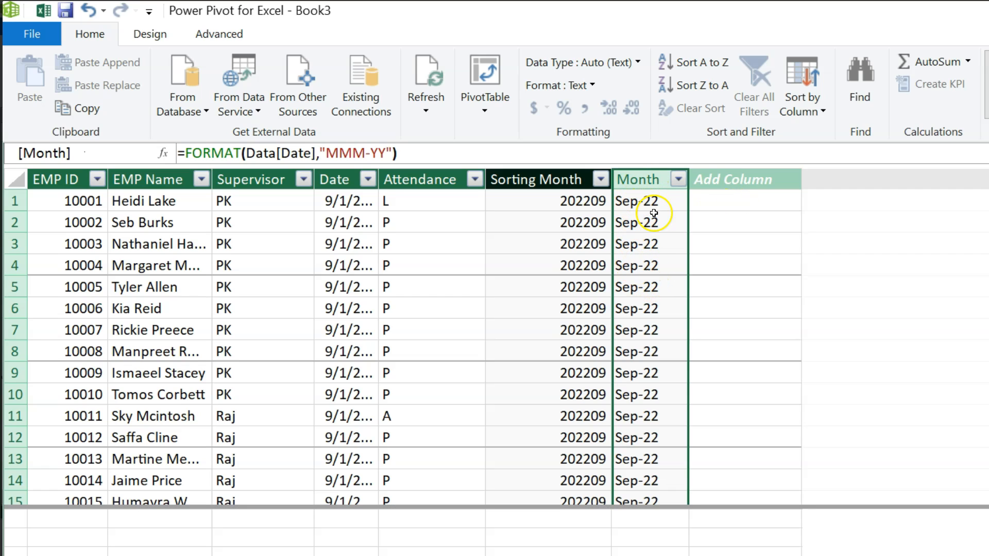
Step: Set the Month column to sort by the Sorting Month column
left_click(815, 110)
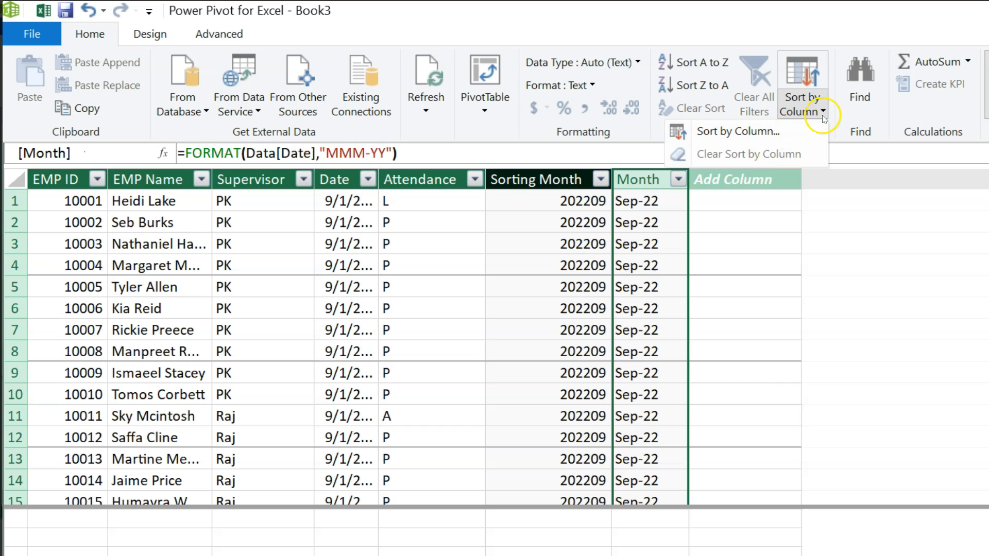
left_click(758, 135)
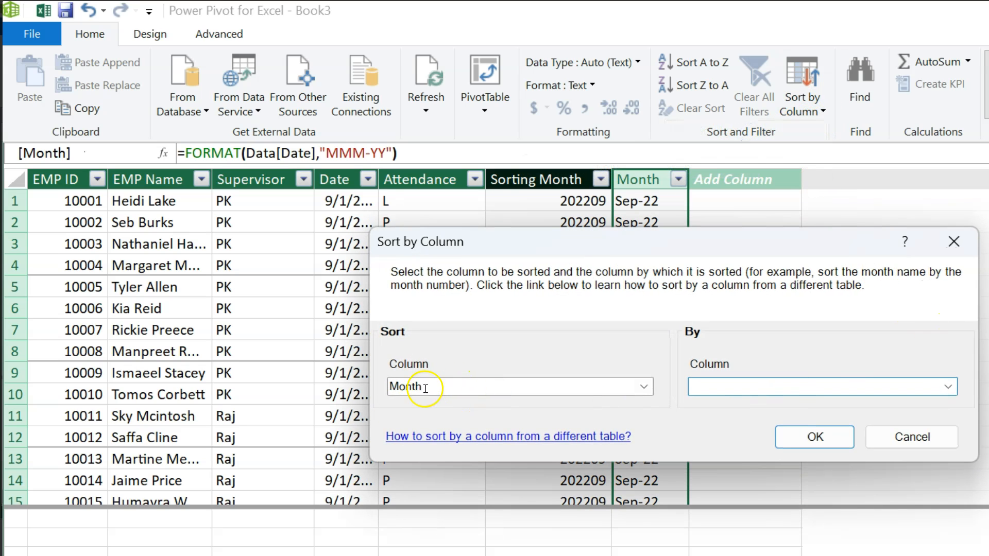
left_click(948, 387)
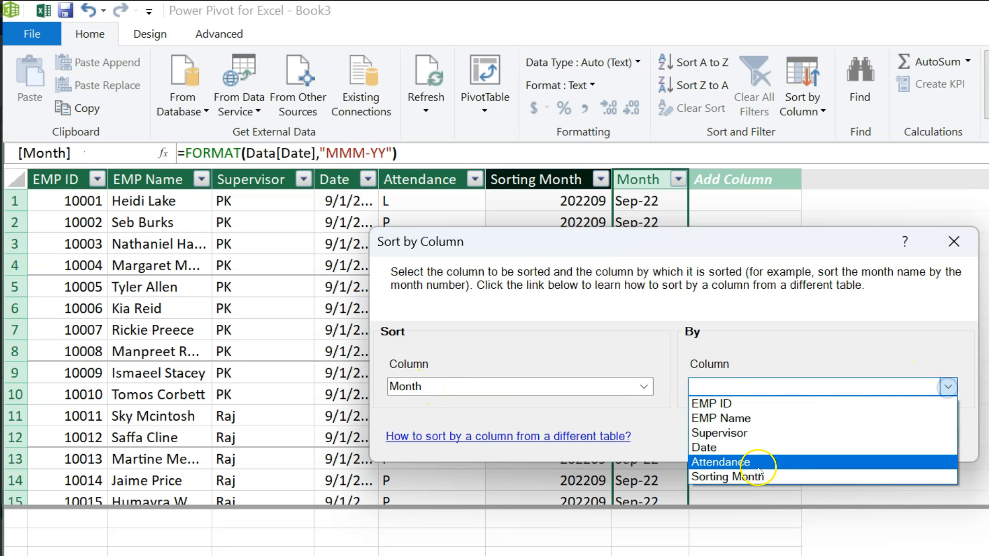
left_click(726, 476)
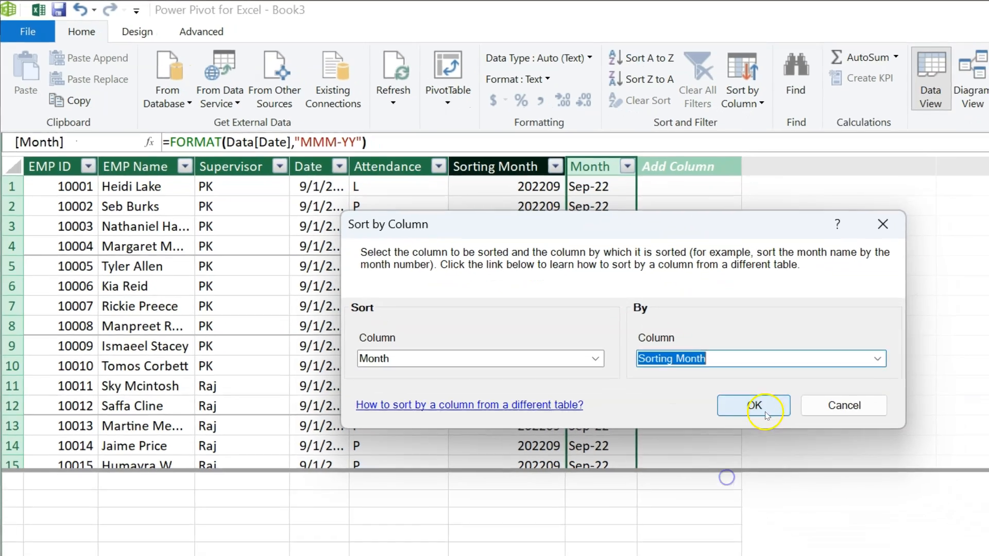
left_click(814, 437)
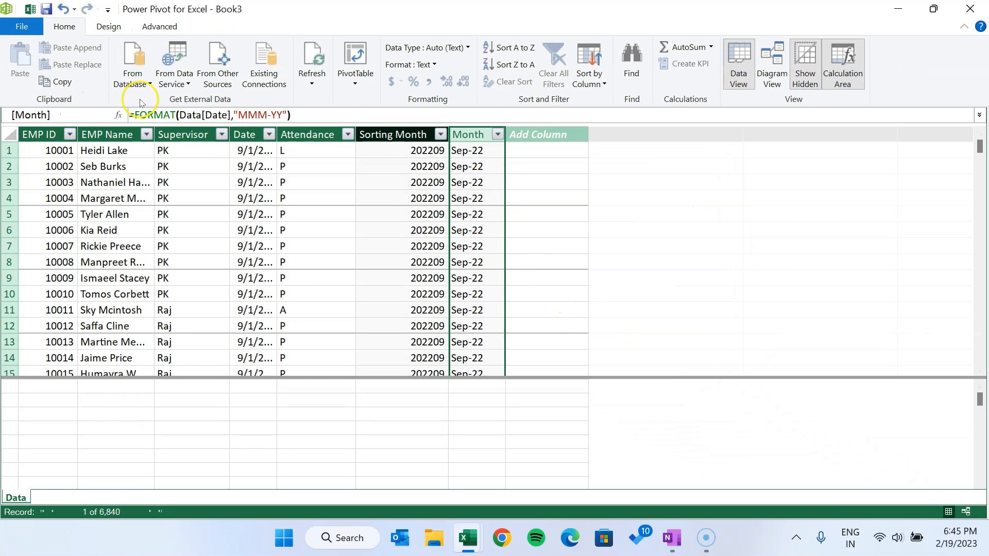
Step: Insert a PivotTable from the data model on a new worksheet
left_click(364, 84)
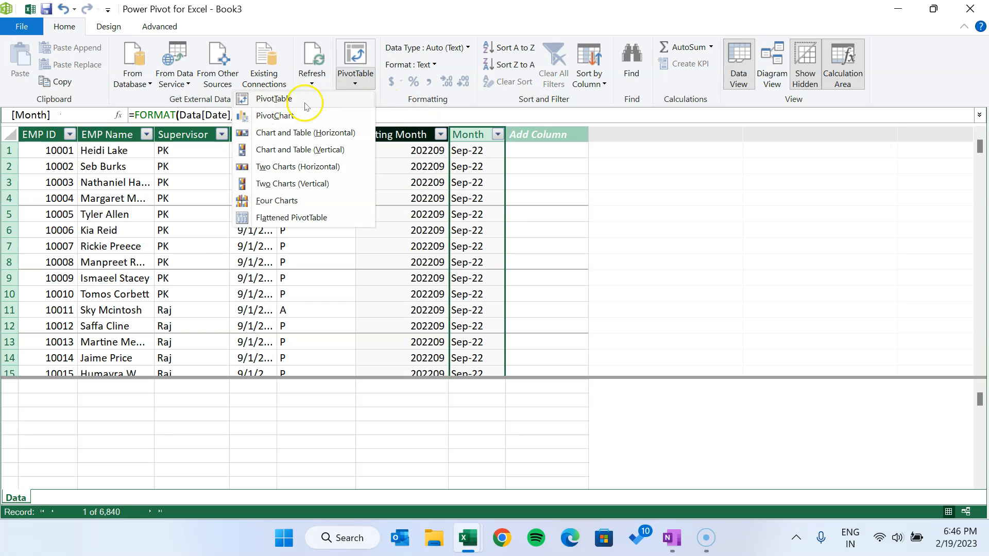
left_click(282, 103)
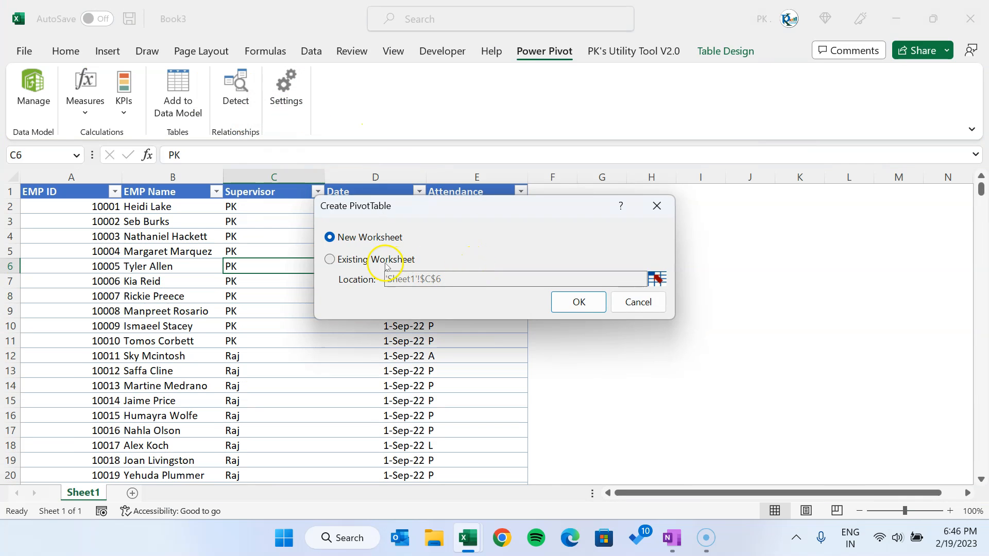
left_click(587, 302)
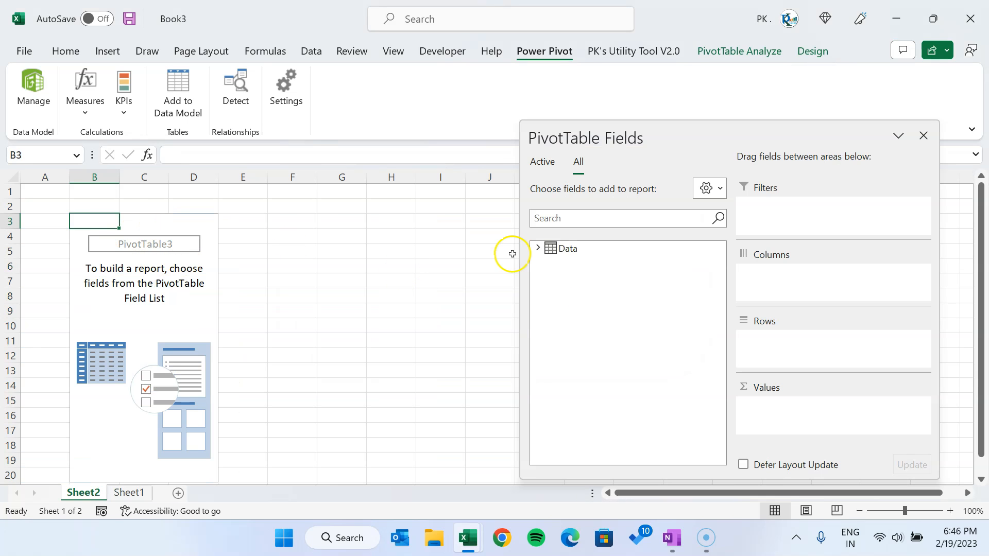
Step: Add Supervisor and EMP Name as PivotTable rows and Date as its columns
left_click(538, 247)
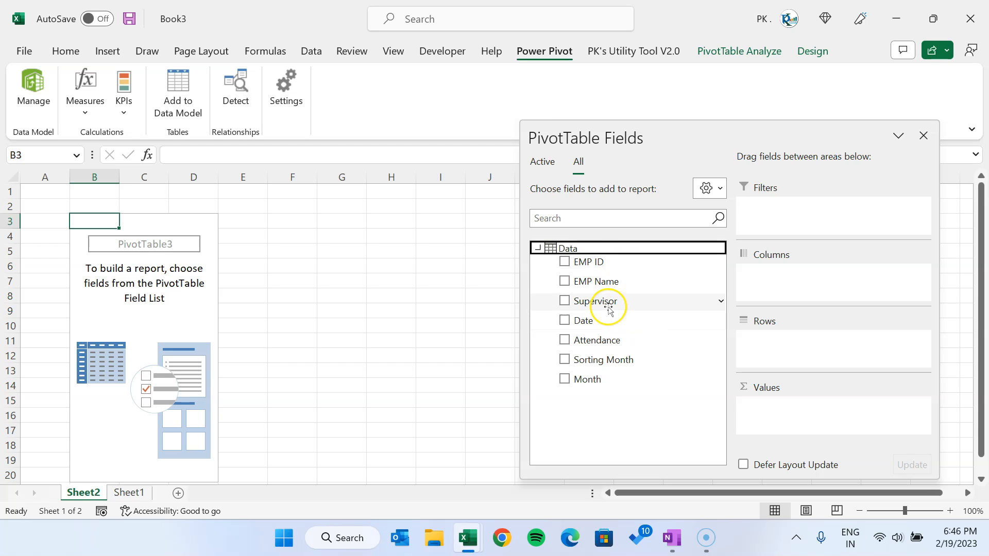
left_click_drag(600, 304, 824, 361)
left_click_drag(587, 281, 790, 363)
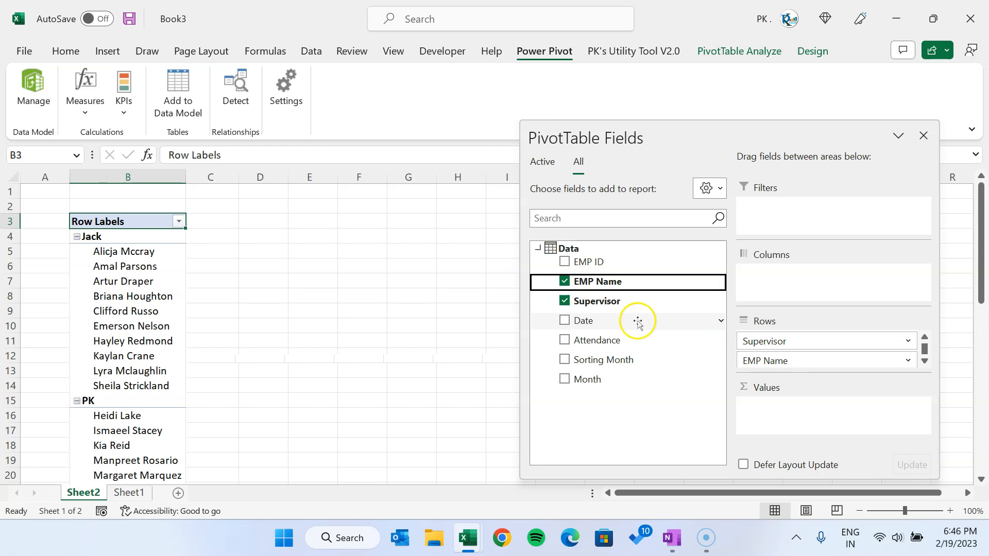
left_click_drag(578, 321, 824, 281)
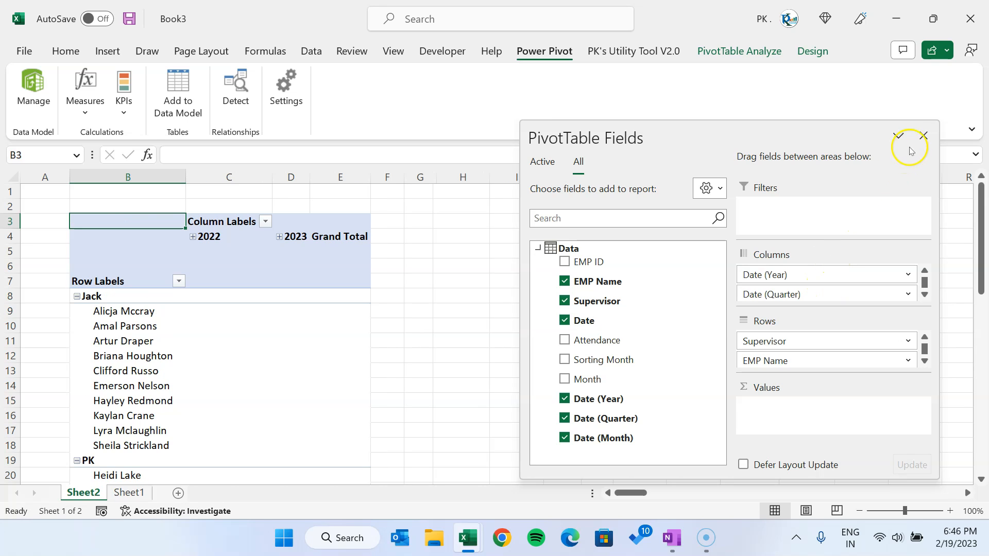
Step: Close the field list and ungroup the PivotTable's date columns into individual dates
left_click(922, 136)
left_click(450, 340)
left_click(201, 321)
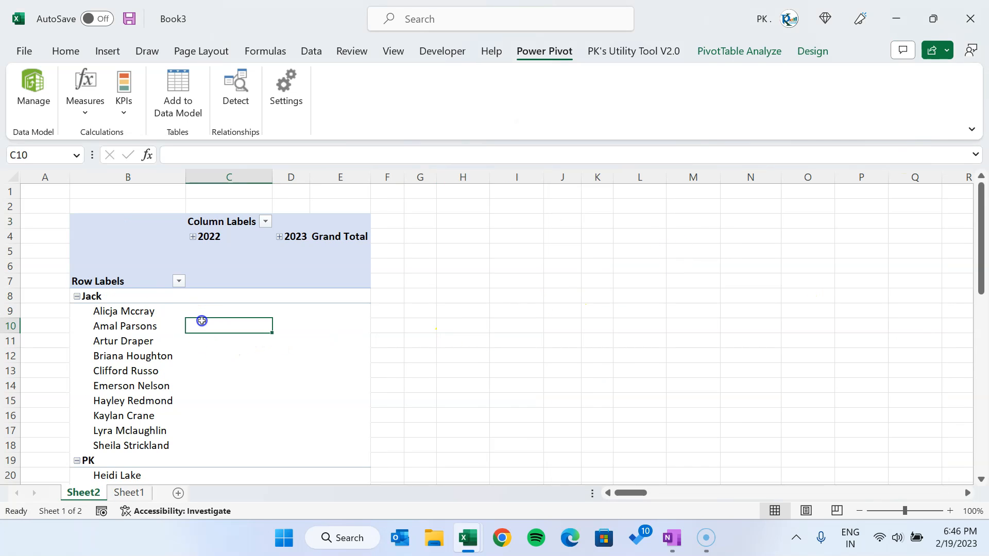
left_click(223, 235)
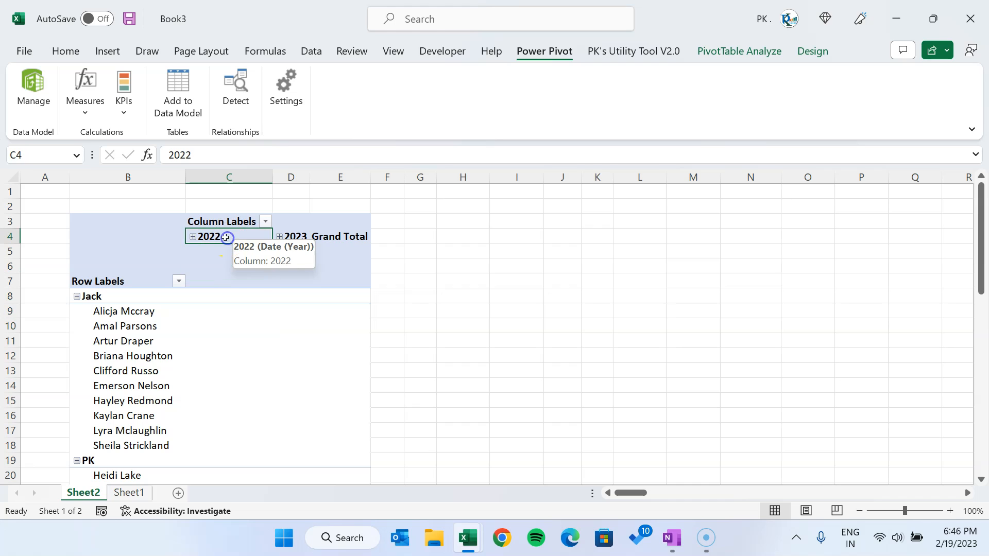
right_click(226, 236)
left_click(304, 302)
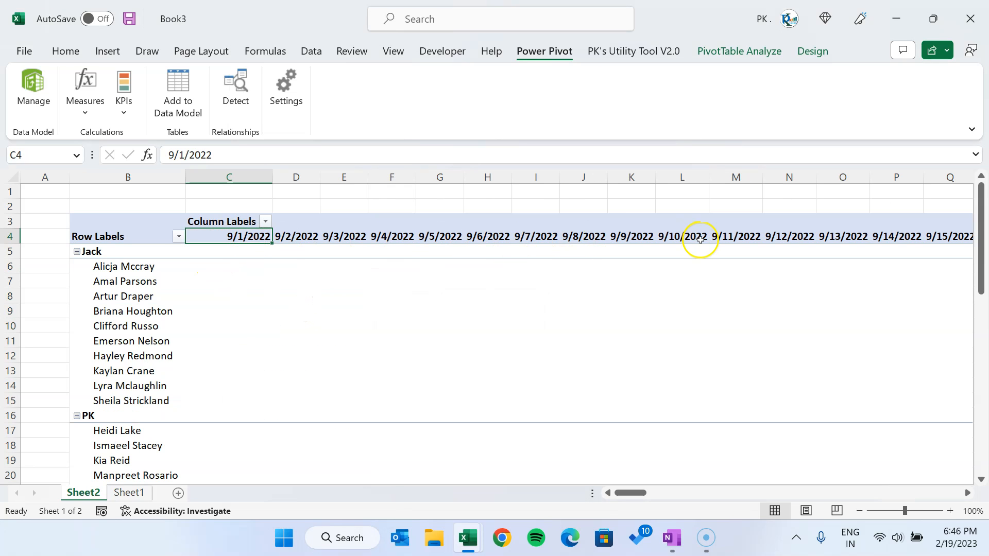
Step: Switch the PivotTable's report layout to tabular form
left_click(165, 281)
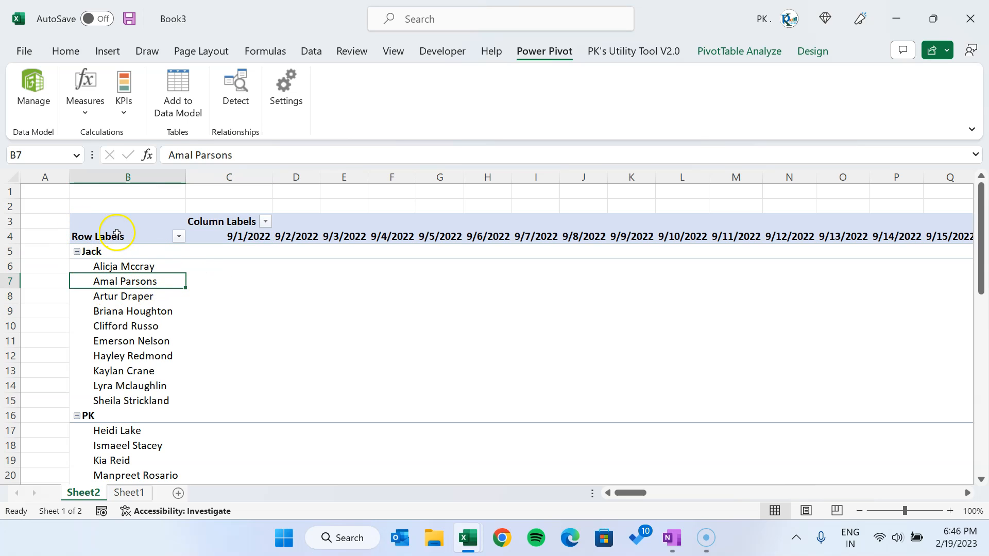
left_click(814, 52)
left_click(135, 112)
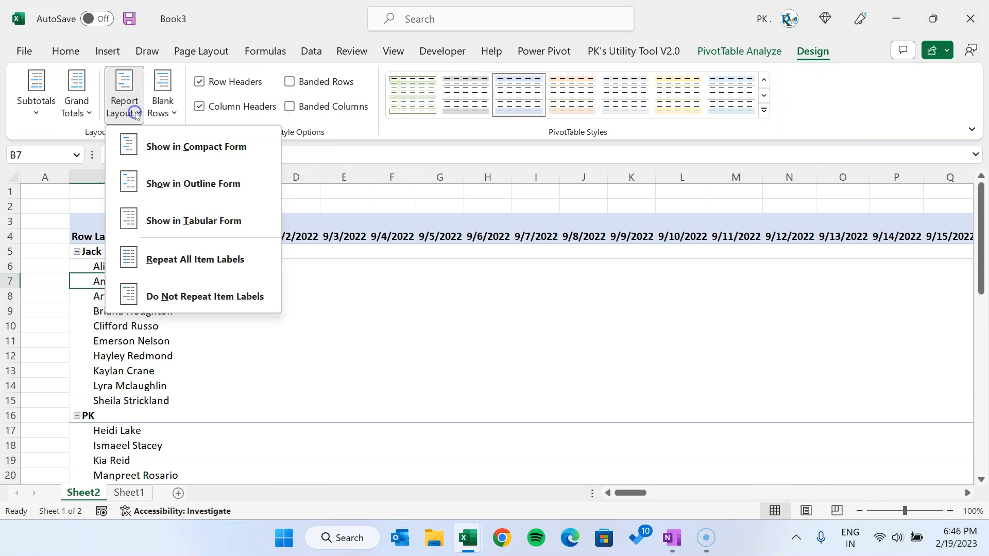
left_click(225, 222)
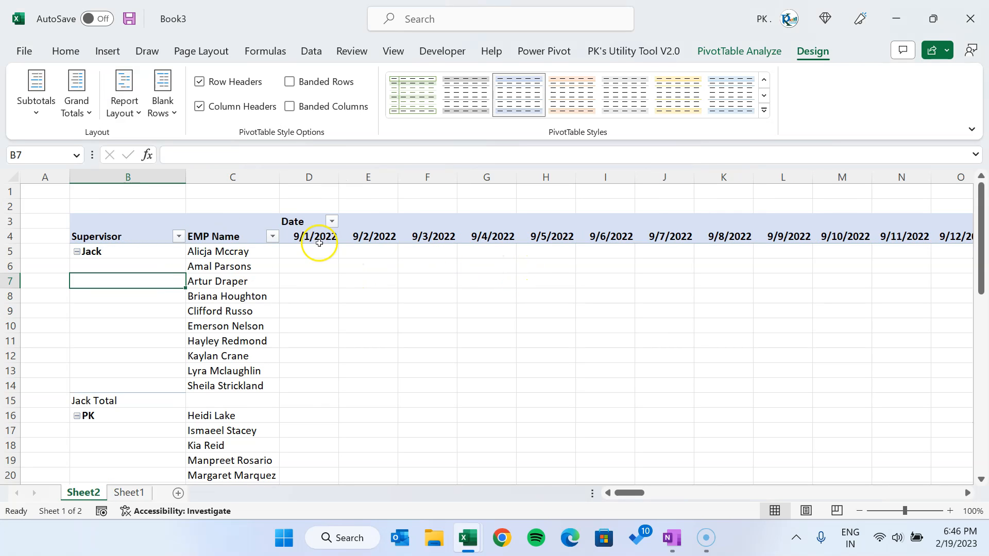
Step: Add the Attendance field to the PivotTable values as a count and close the field list
left_click(316, 239)
left_click(320, 256)
left_click_drag(320, 256, 817, 404)
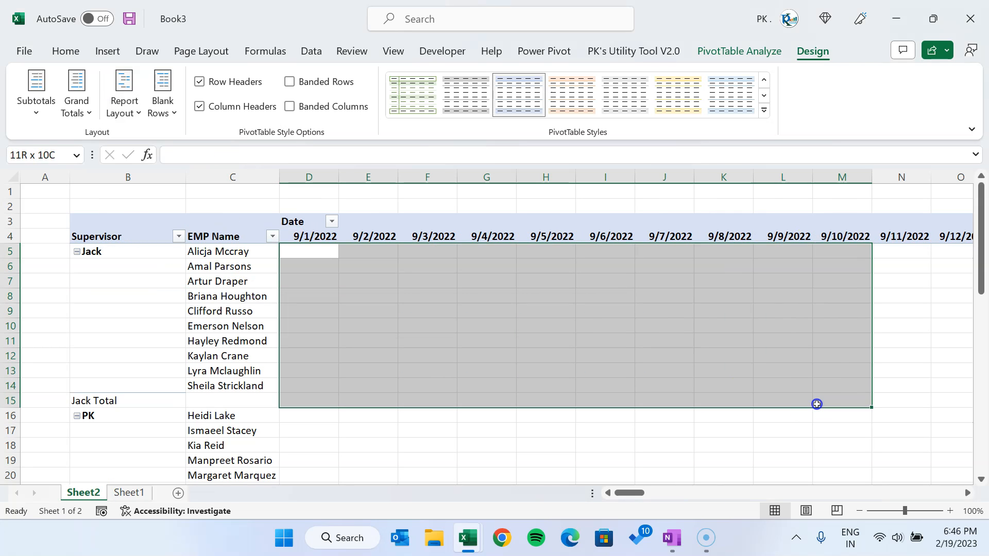
right_click(493, 285)
left_click(413, 292)
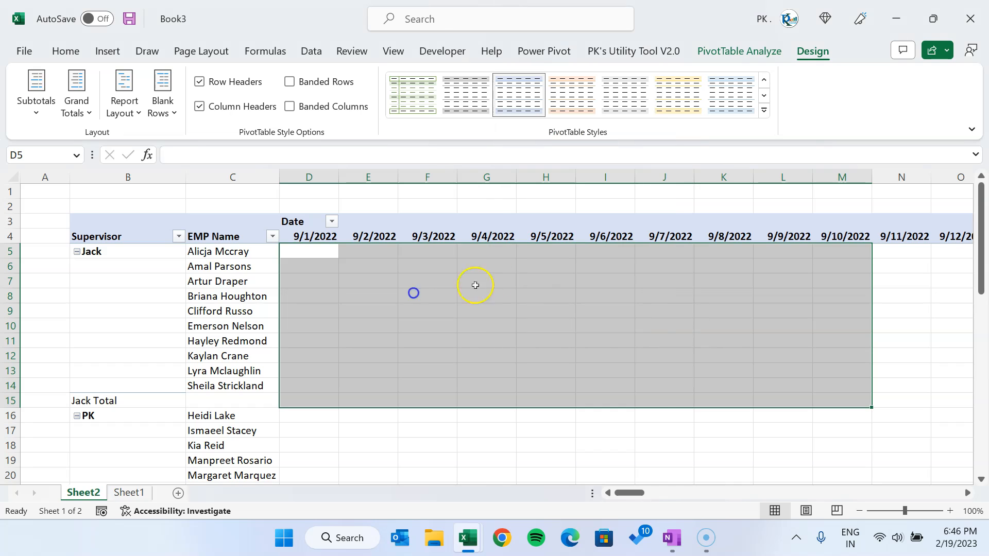
right_click(493, 276)
left_click(557, 501)
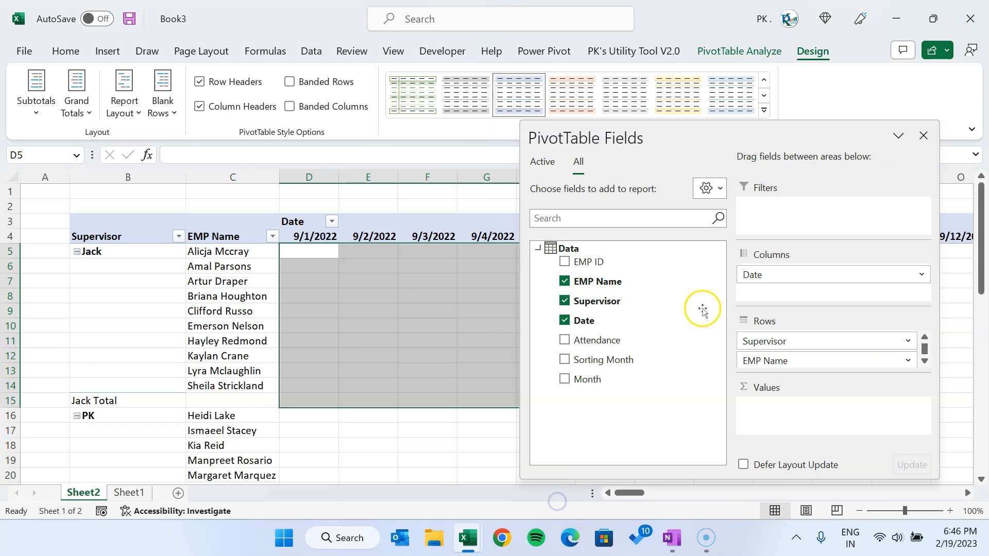
left_click_drag(596, 343, 814, 432)
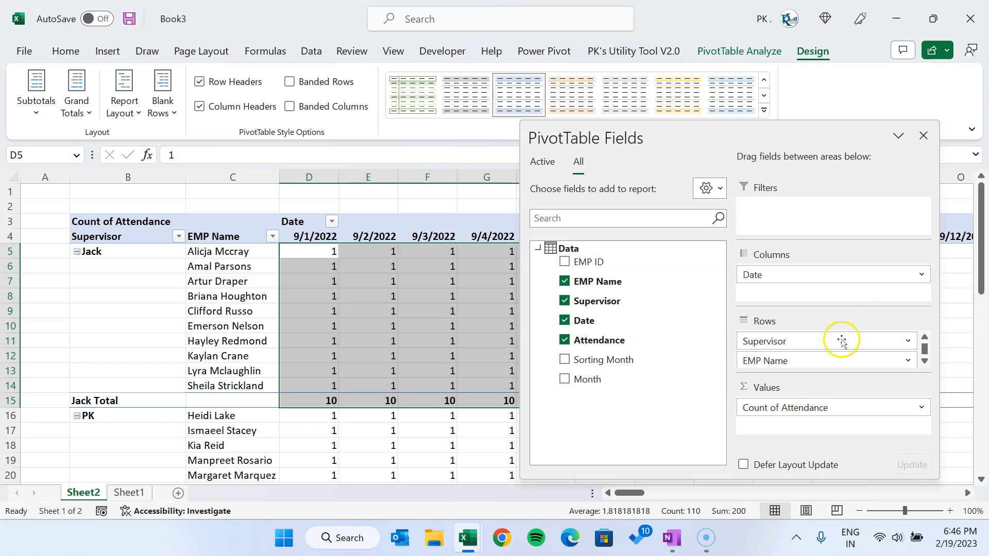
left_click(923, 135)
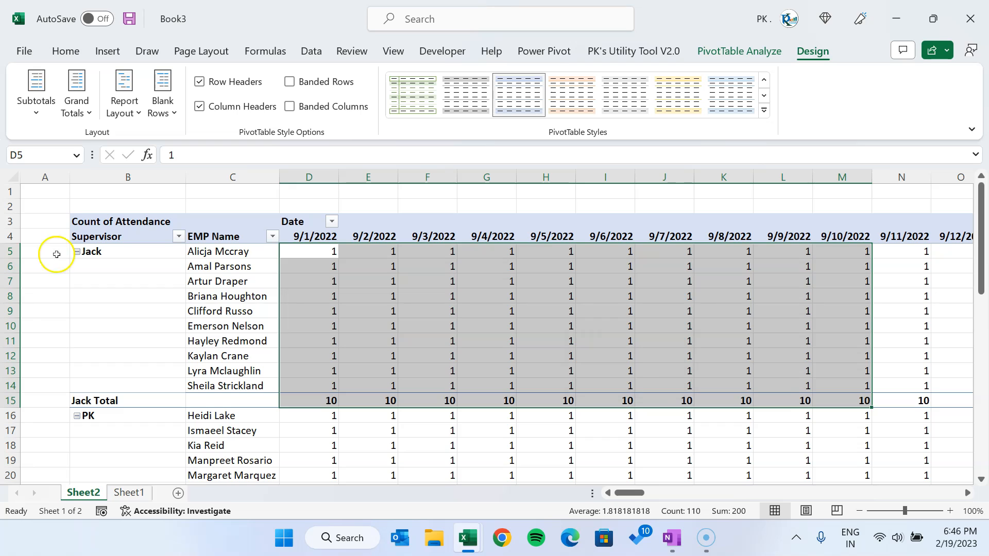
Step: Collapse and expand the first supervisor's group to compare its daily attendance counts with the employee rows
left_click(77, 252)
left_click_drag(370, 253, 730, 256)
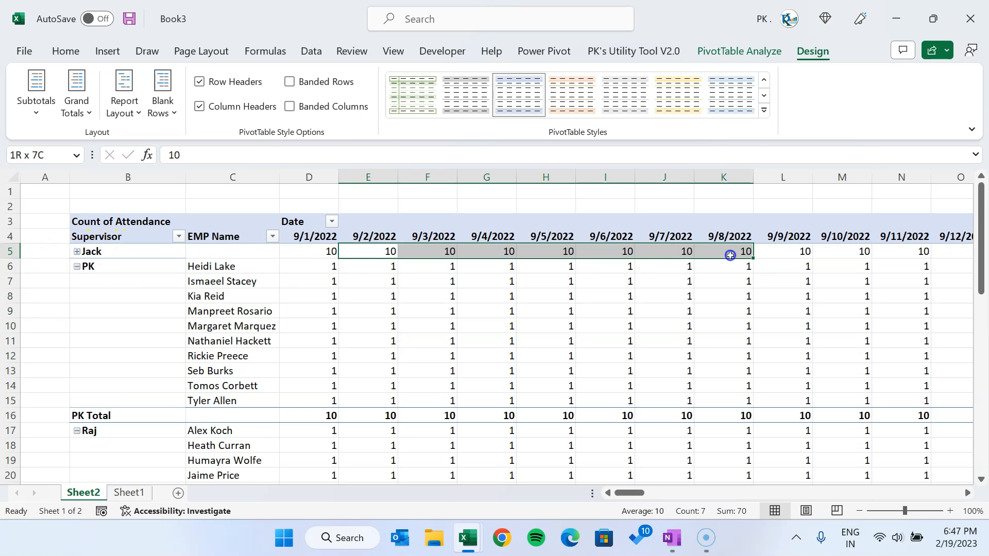
left_click(76, 252)
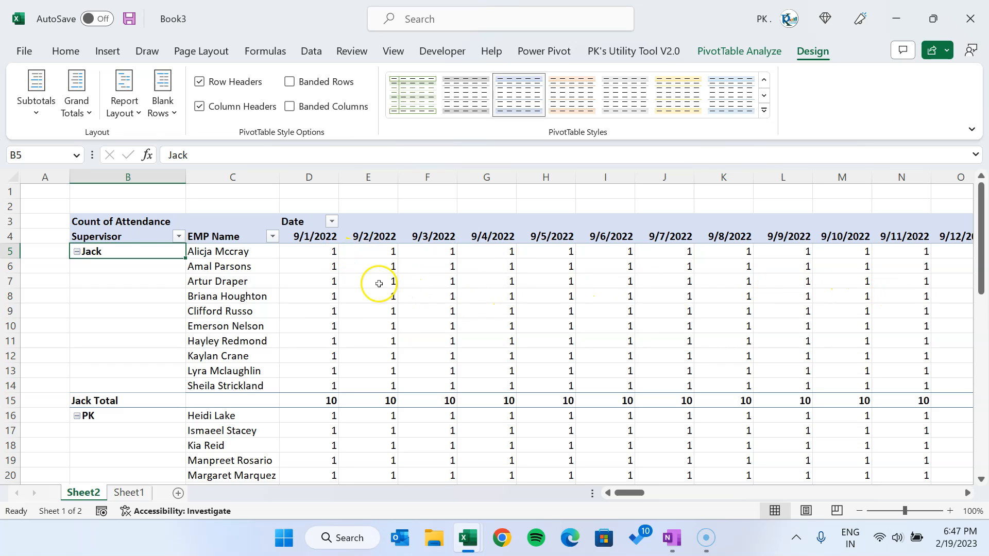
left_click(77, 252)
left_click_drag(328, 251, 803, 258)
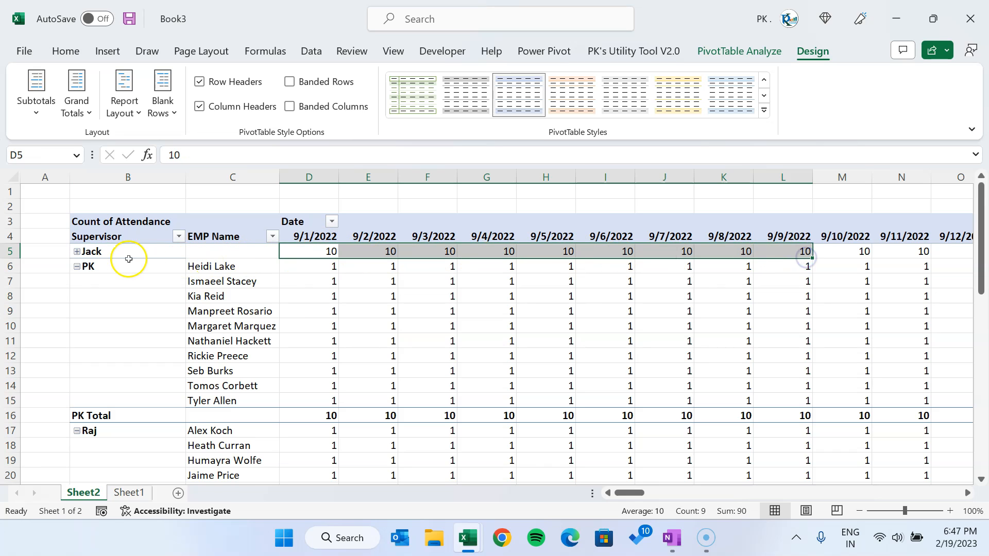
left_click(77, 252)
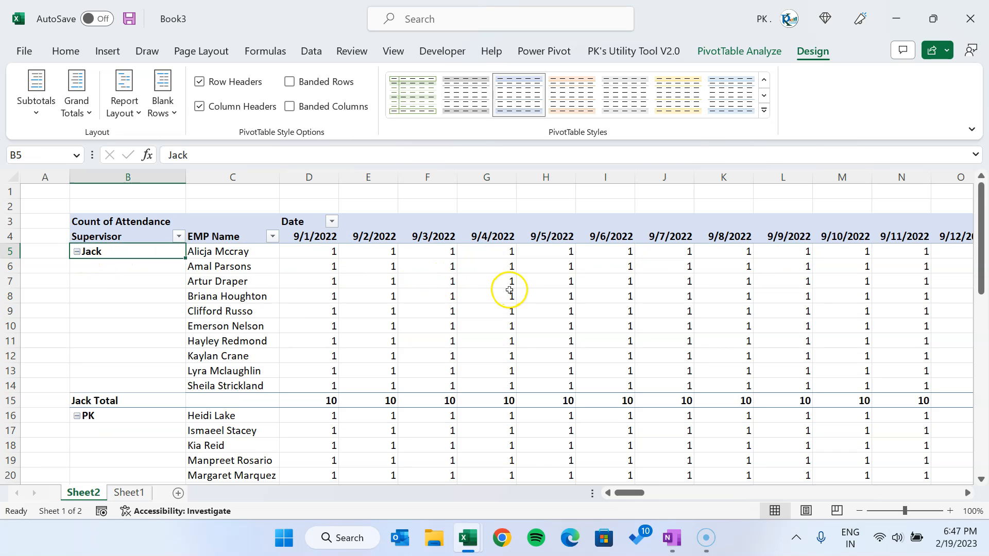
Step: Remove the Attendance count from the PivotTable values and close the field list
left_click(511, 291)
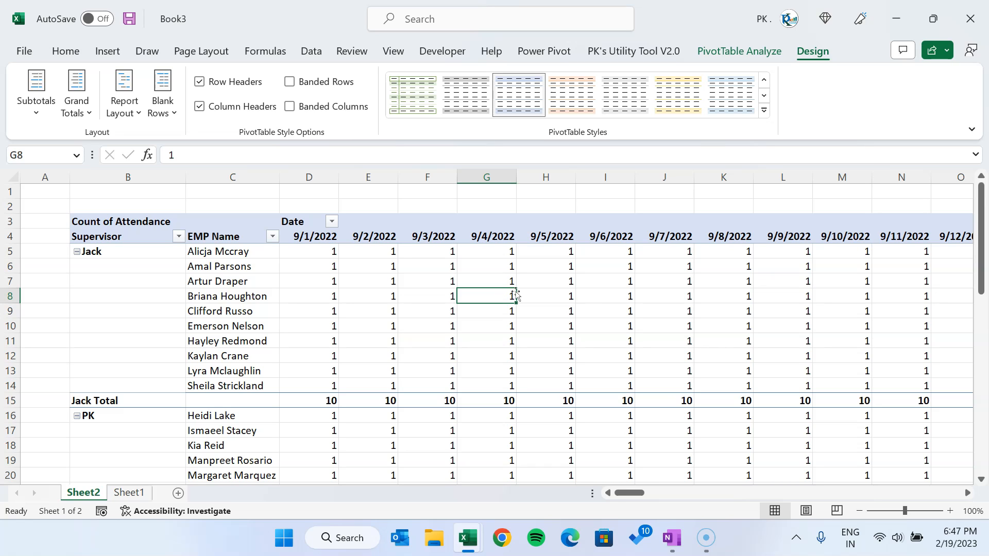
right_click(492, 265)
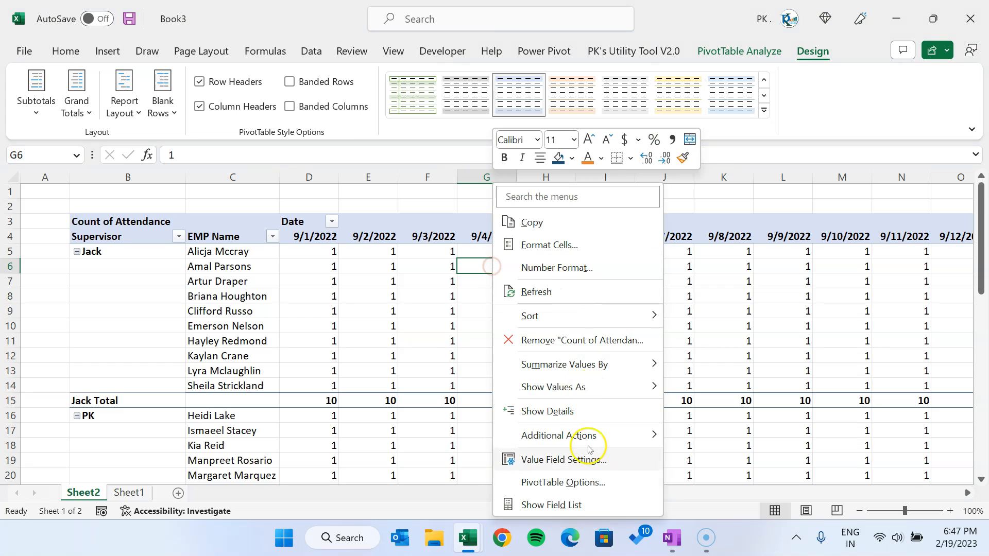
left_click(567, 506)
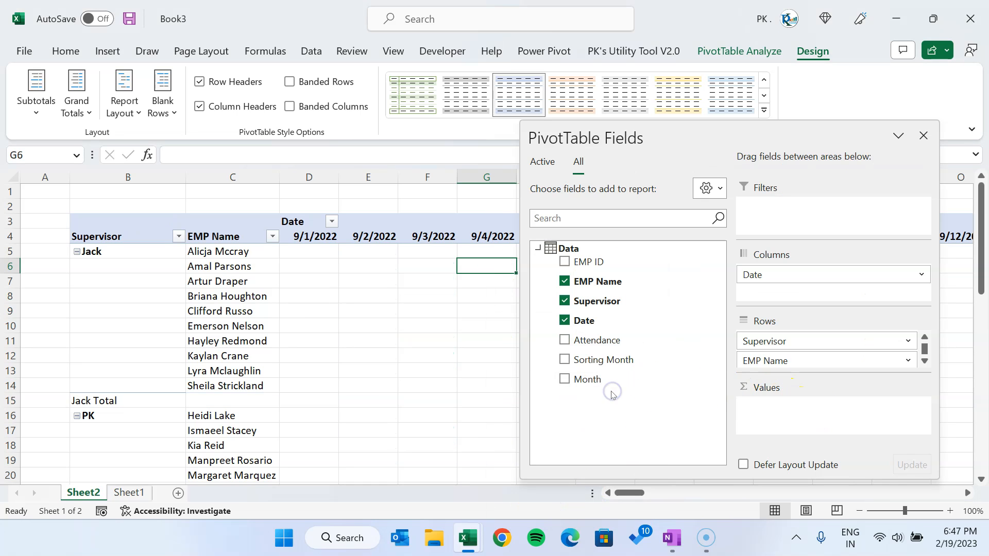
left_click(923, 136)
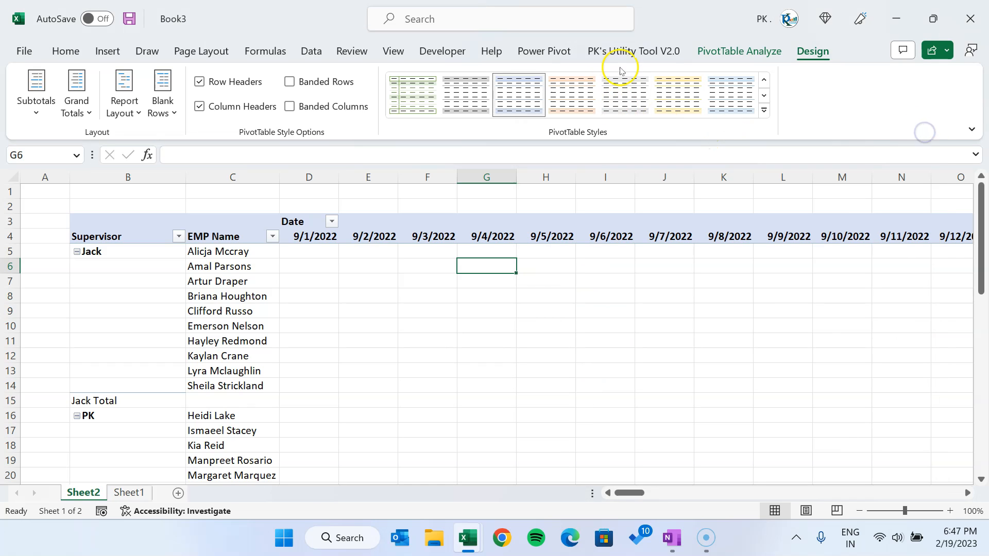
Step: Start a new Power Pivot measure in the Data table and name it Attendance_Cal
left_click(545, 52)
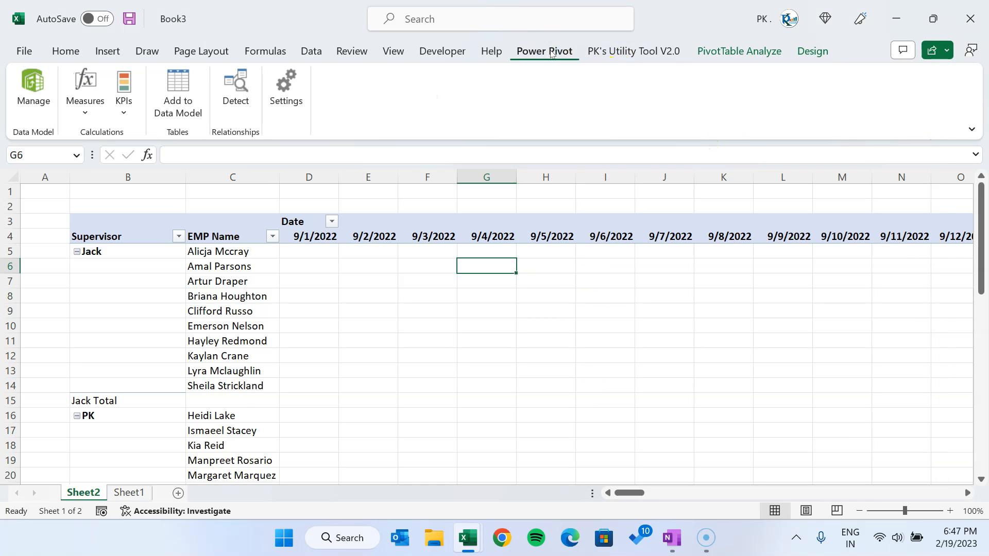
left_click(85, 113)
left_click(100, 137)
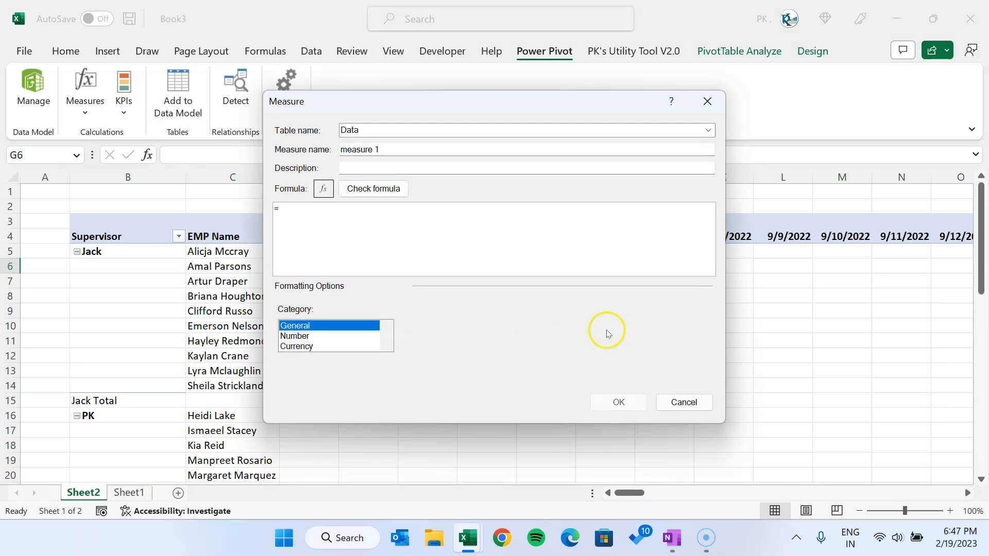
left_click_drag(406, 158, 339, 144)
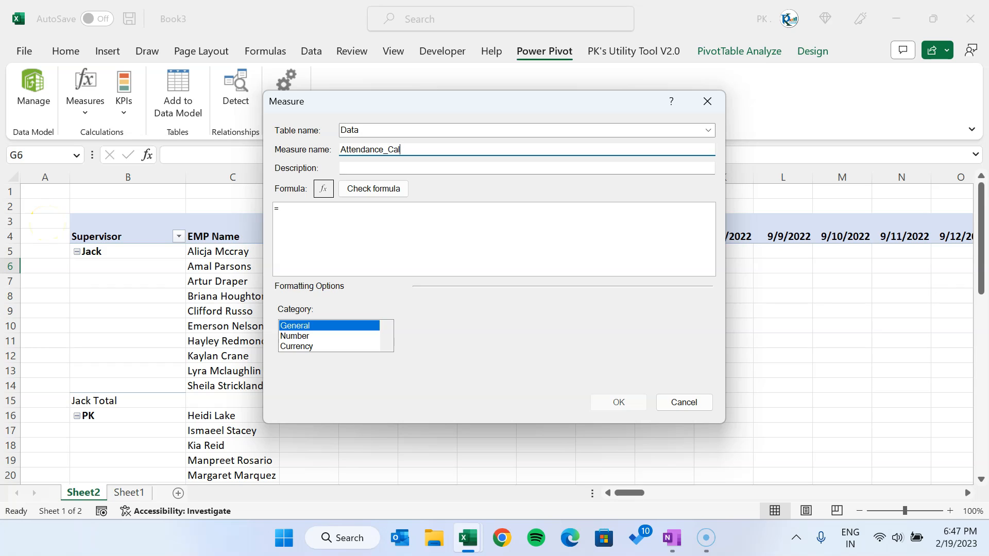
Step: Enlarge and reposition the Measure dialog to give the formula box more room
left_click(329, 207)
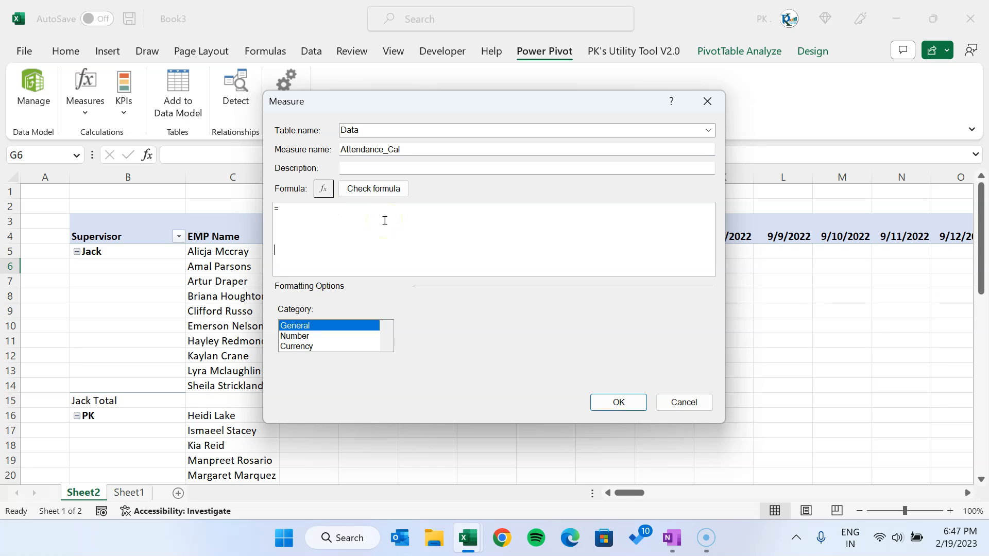
left_click_drag(725, 423, 977, 518)
left_click_drag(588, 100, 388, 69)
left_click_drag(778, 487, 818, 504)
Step: Declare a variable Present_Count in the measure formula and open it with the CALCULATE function
left_click(90, 186)
type("Var")
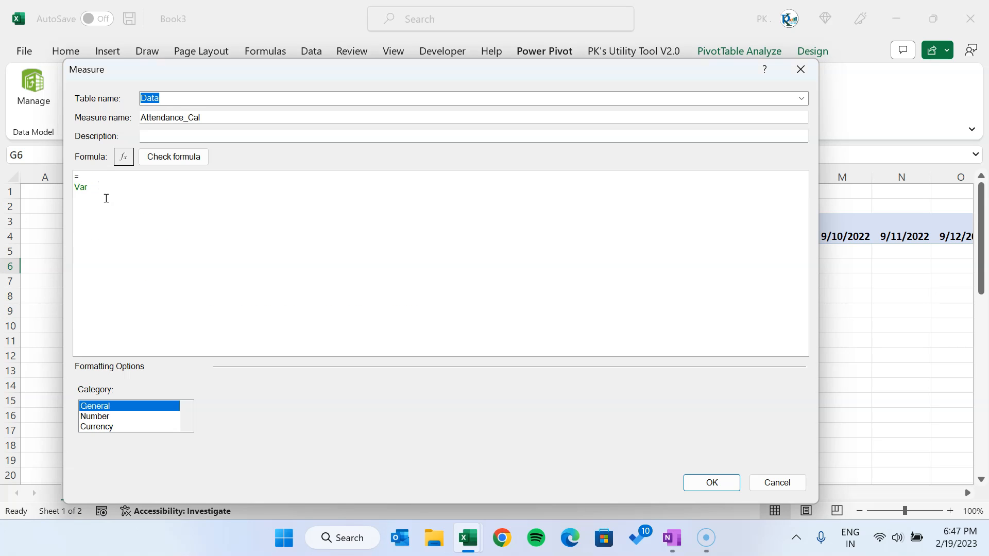
type(" P")
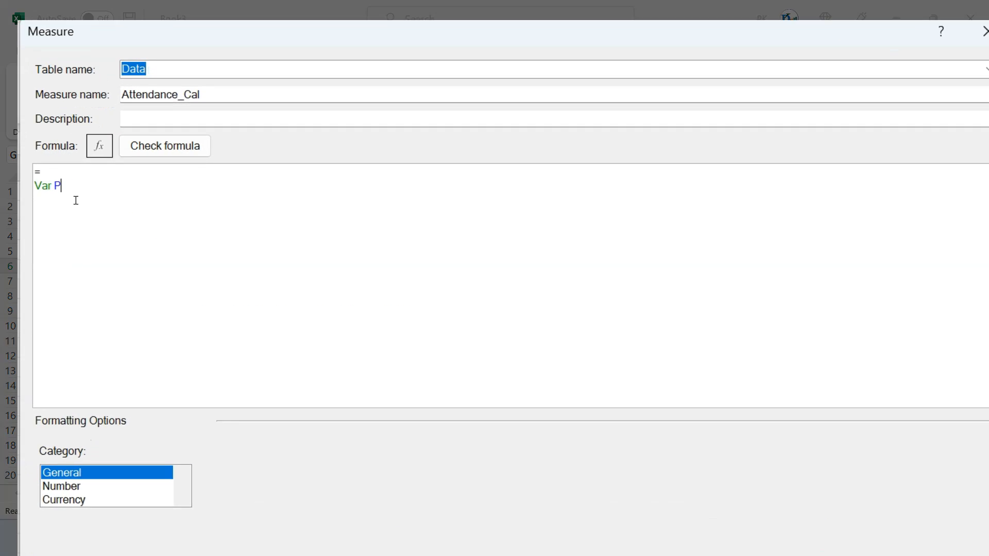
type("resent_Count = cou")
key("BackSpace")
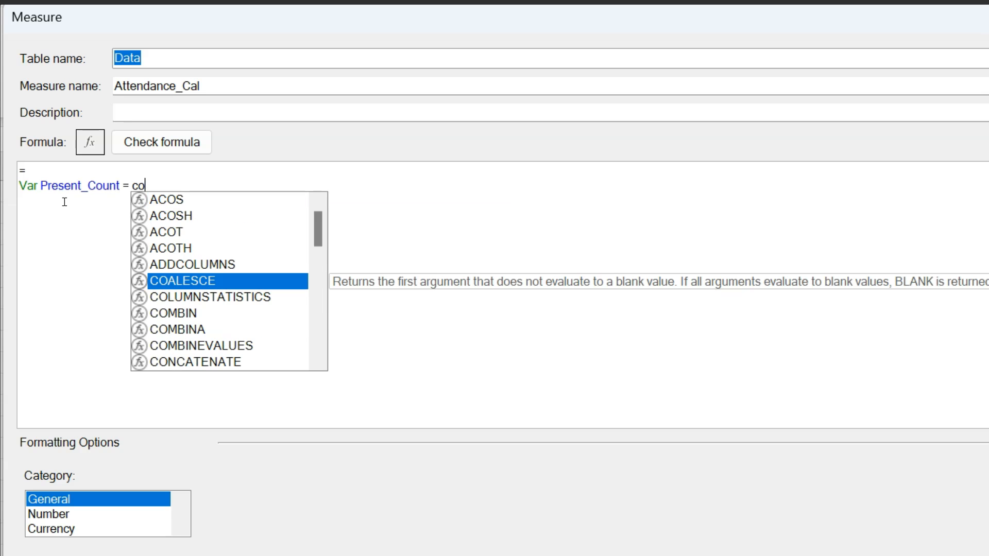
key("BackSpace")
type("a")
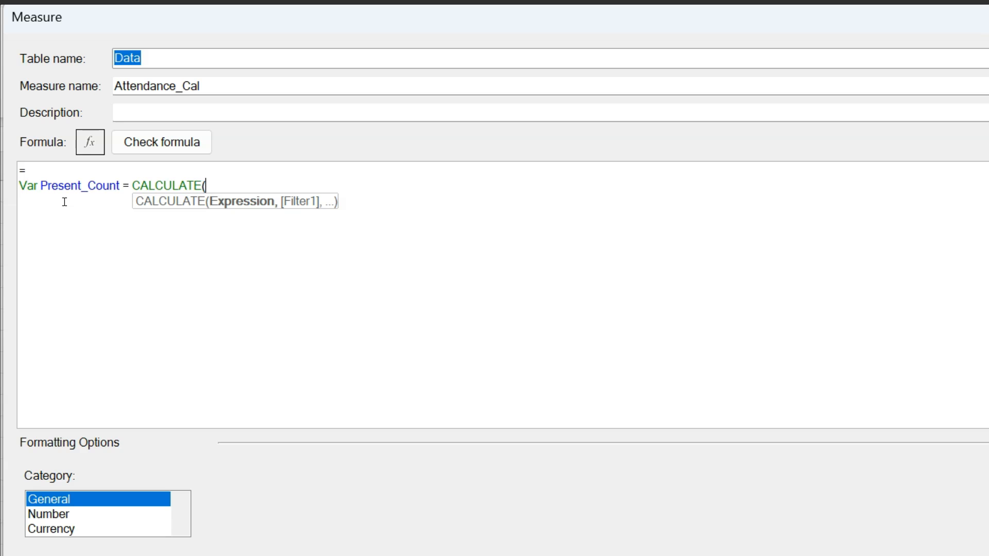
Step: Use COUNTROWS(Data) as the expression of the Present_Count CALCULATE function
type("cou")
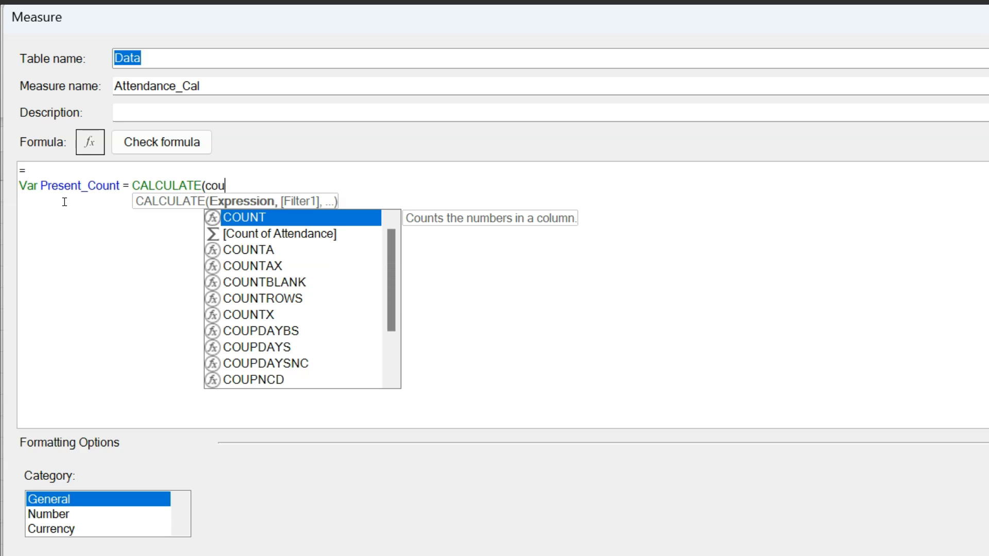
key("Down")
key("Down")
key("Down")
key("Down")
key("Down")
key("Tab")
type("dat")
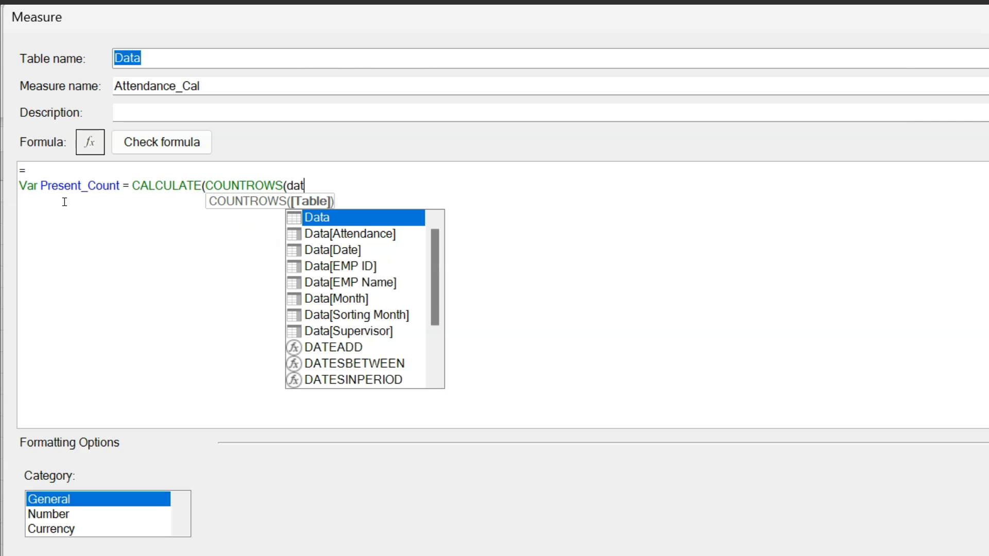
key("Tab")
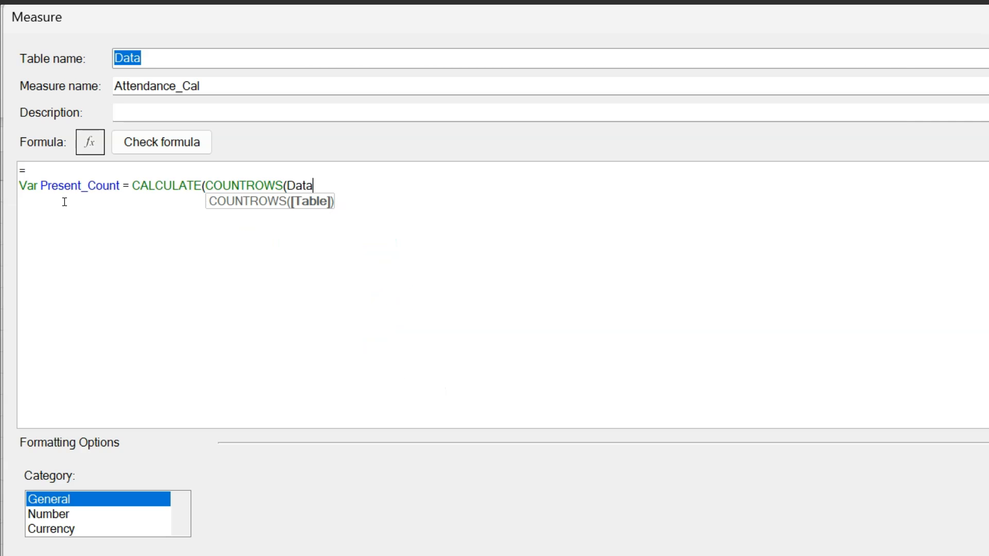
type("),")
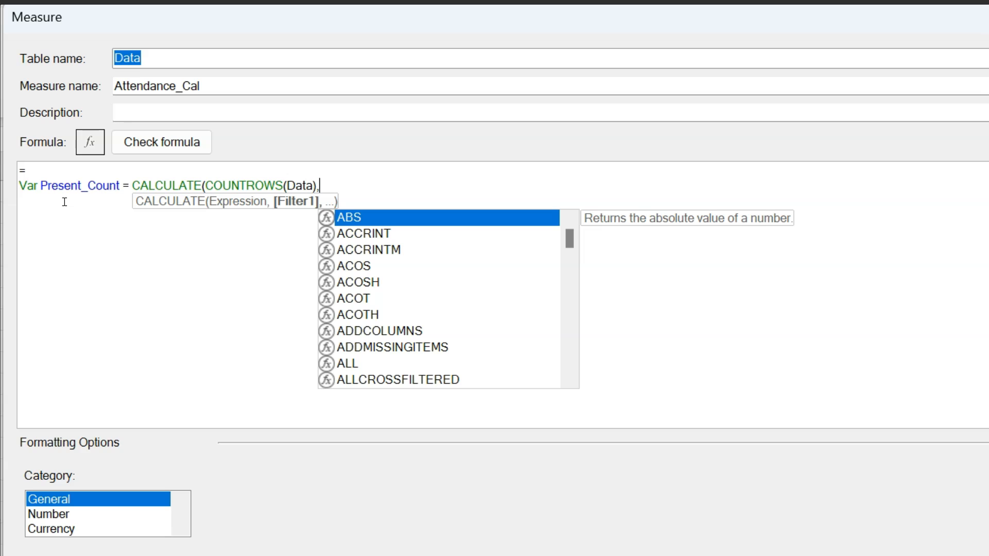
Step: Filter Present_Count to Data[Attendance]="P" and close the CALCULATE function
type("att")
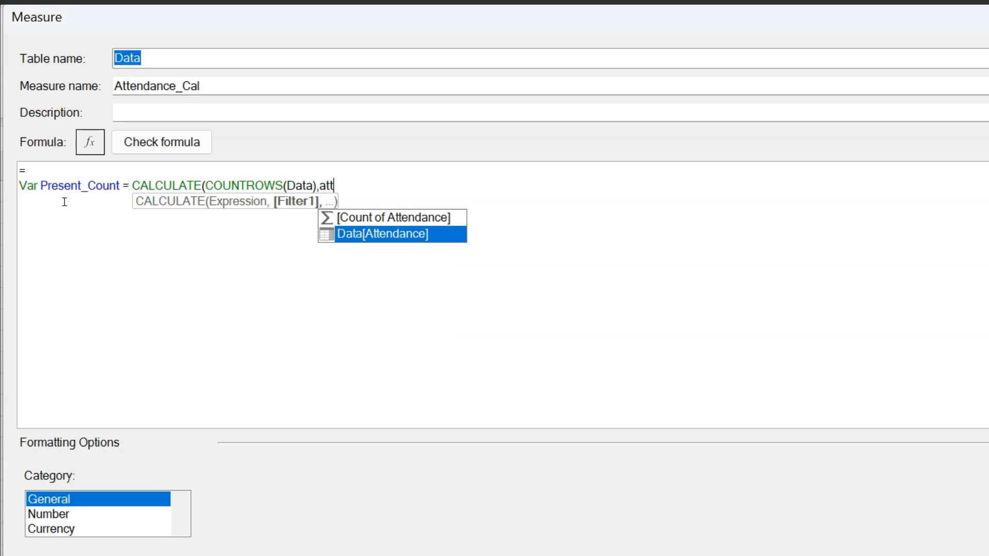
key("Tab")
type("=\"P\"")
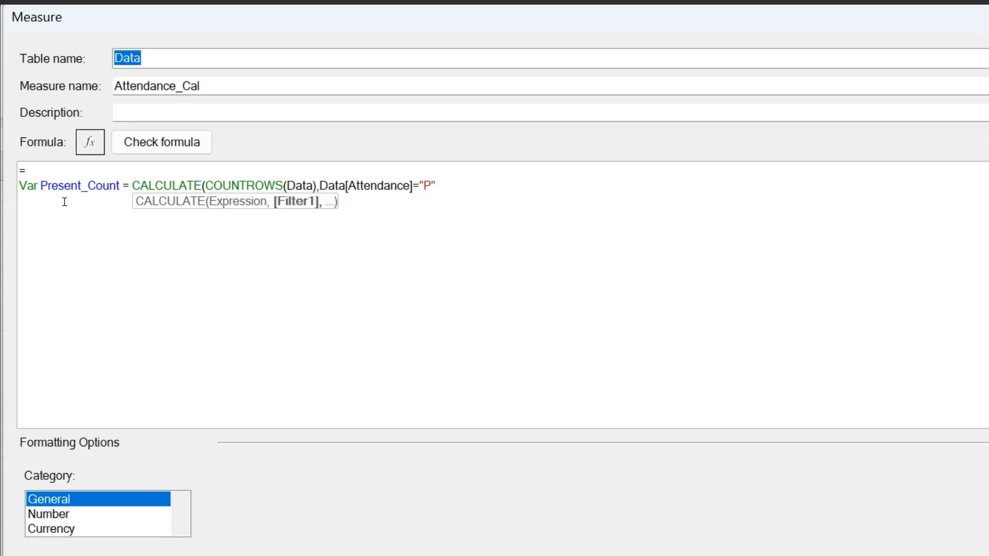
type(")")
key("Return")
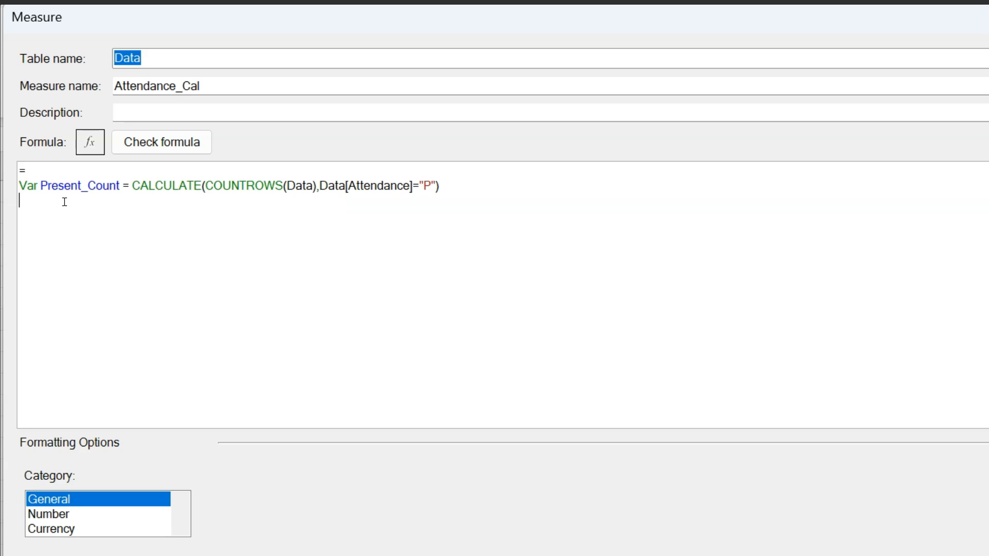
Step: Declare a second variable All_Count using a copy of the Present_Count CALCULATE expression
type("Var All_Count =")
left_click_drag(132, 186, 468, 184)
key("ctrl+c")
left_click(186, 215)
key("ctrl+v")
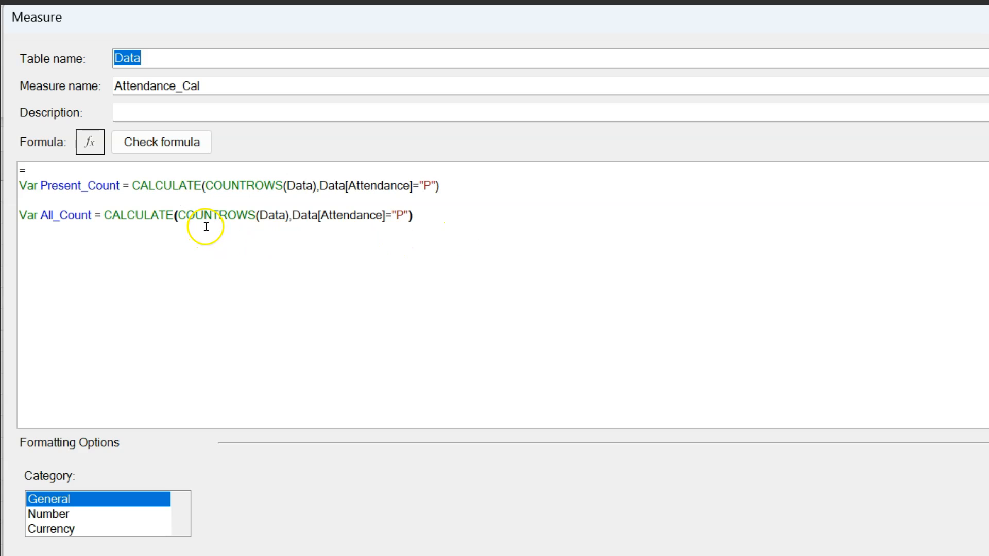
Step: Change the All_Count filter to Data[Attendance]<>"WO"
double_click(389, 215)
type("<>")
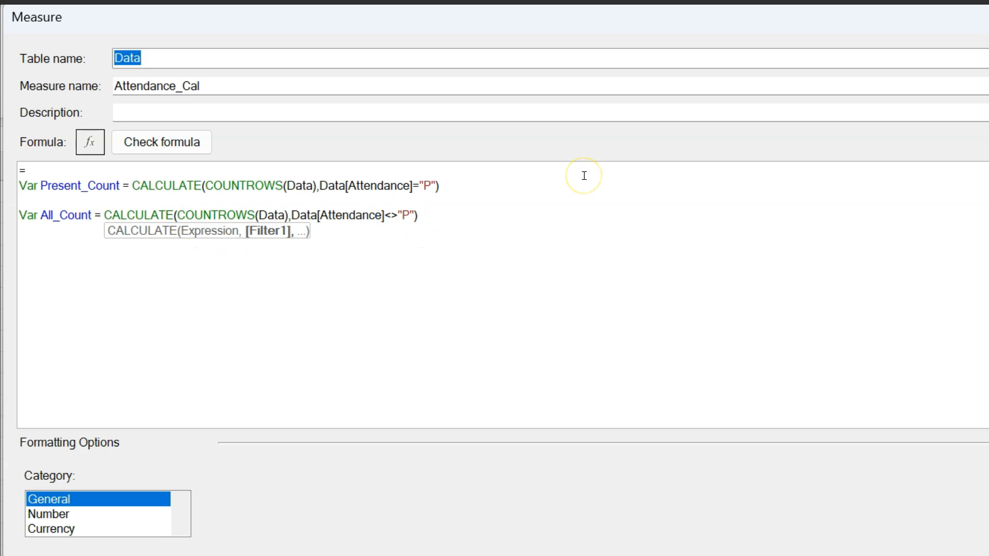
double_click(406, 215)
key("BackSpace")
type("WO")
left_click(463, 211)
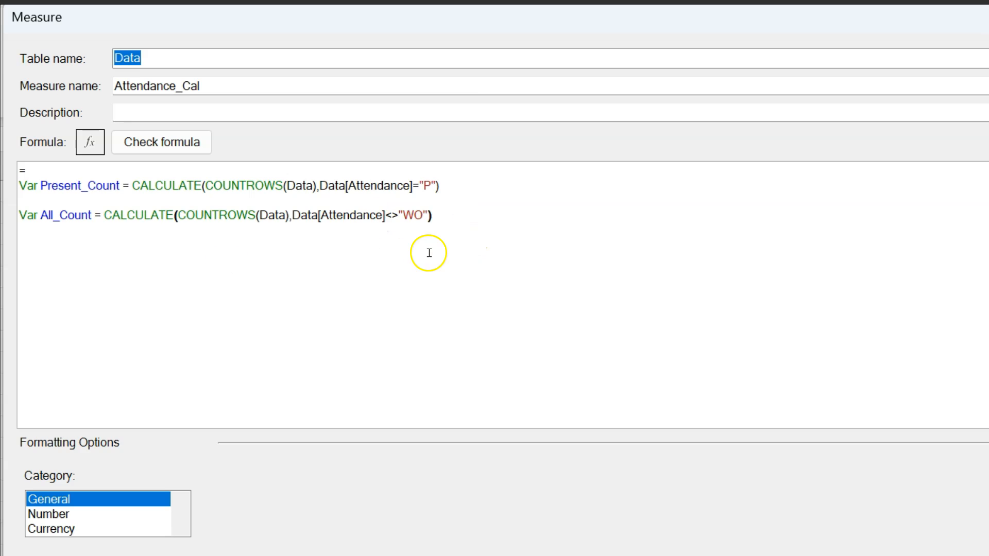
Step: Declare a third variable Attendance_for_Sup as a DIVIDE function with Present_Count as the numerator
key("Return")
type("Va")
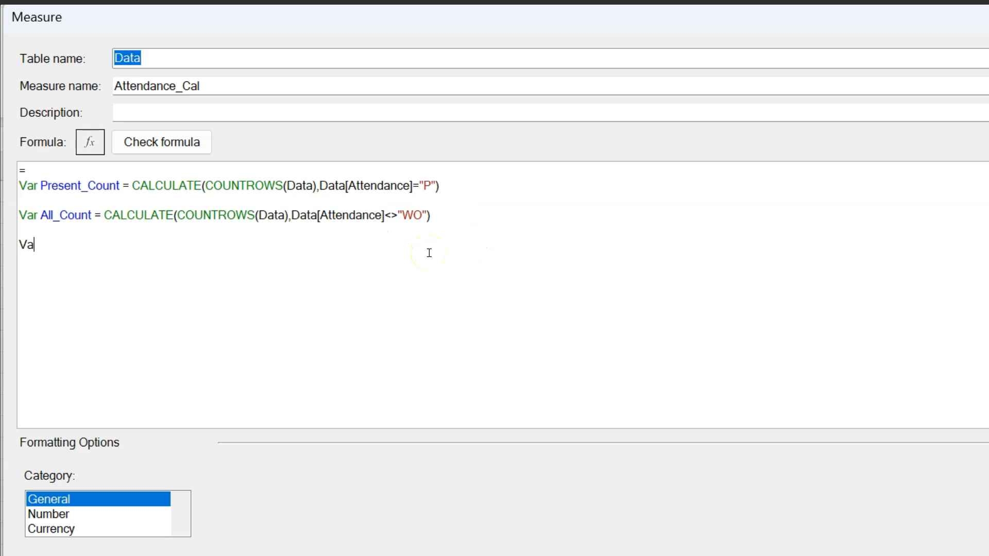
type("r Attendance_for_Sup = ")
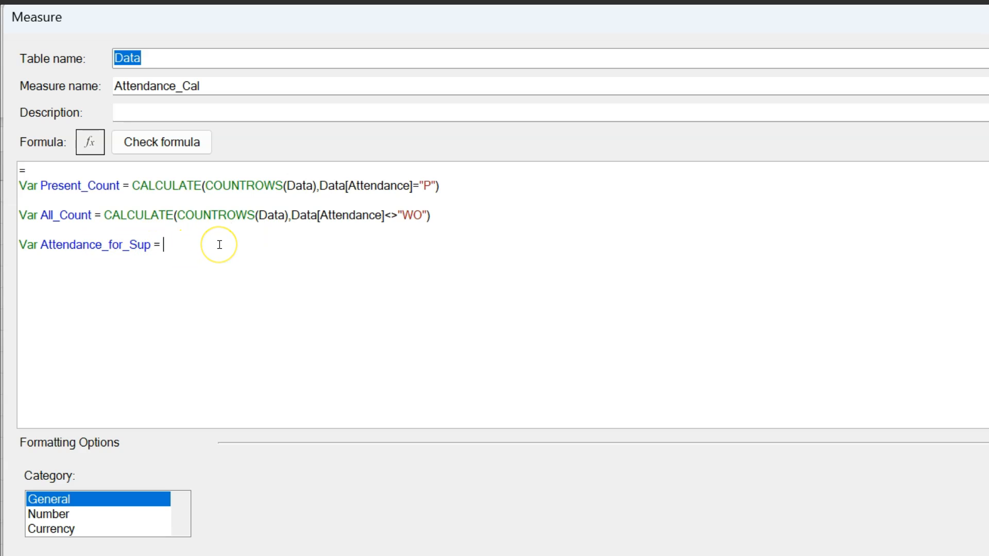
type("div")
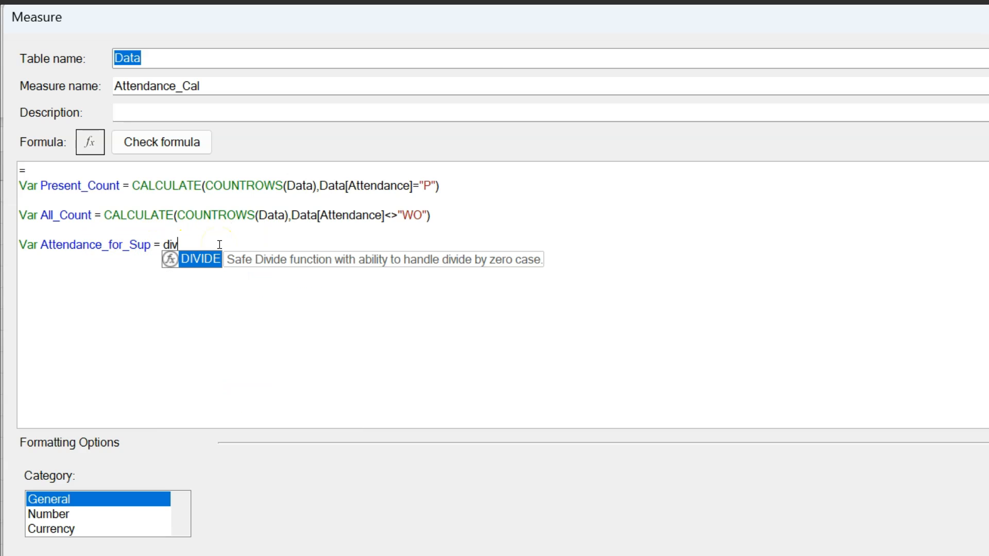
key("Tab")
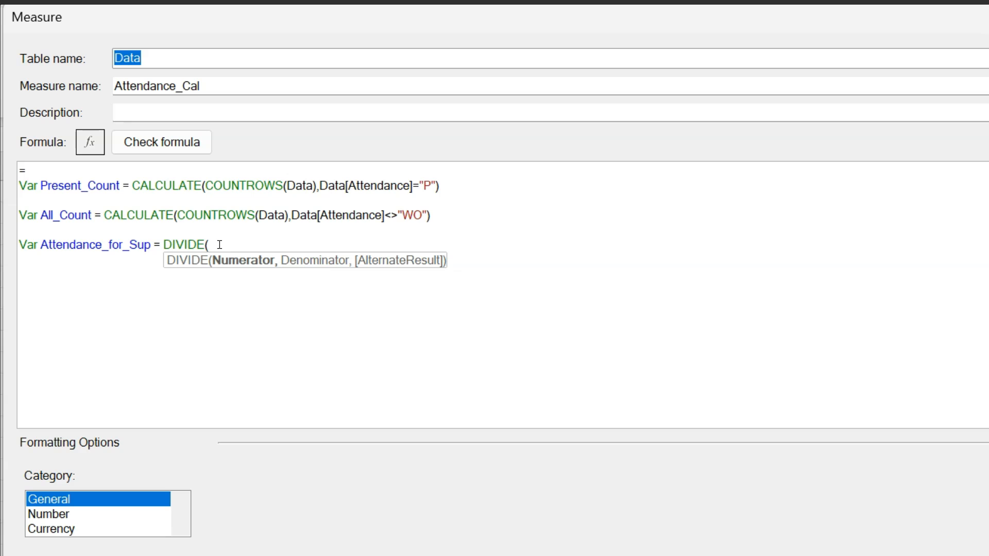
double_click(103, 185)
left_click(278, 259)
type("pre")
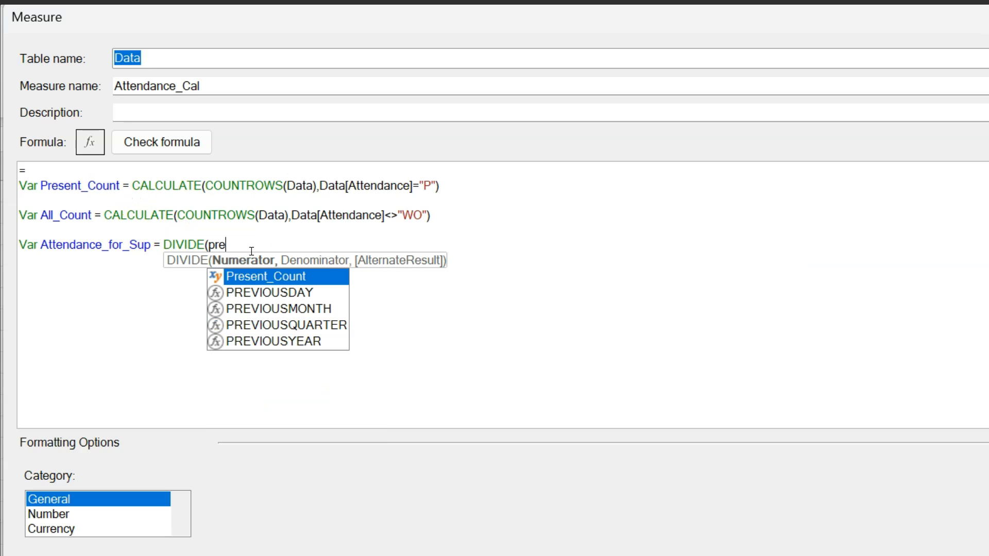
key("Tab")
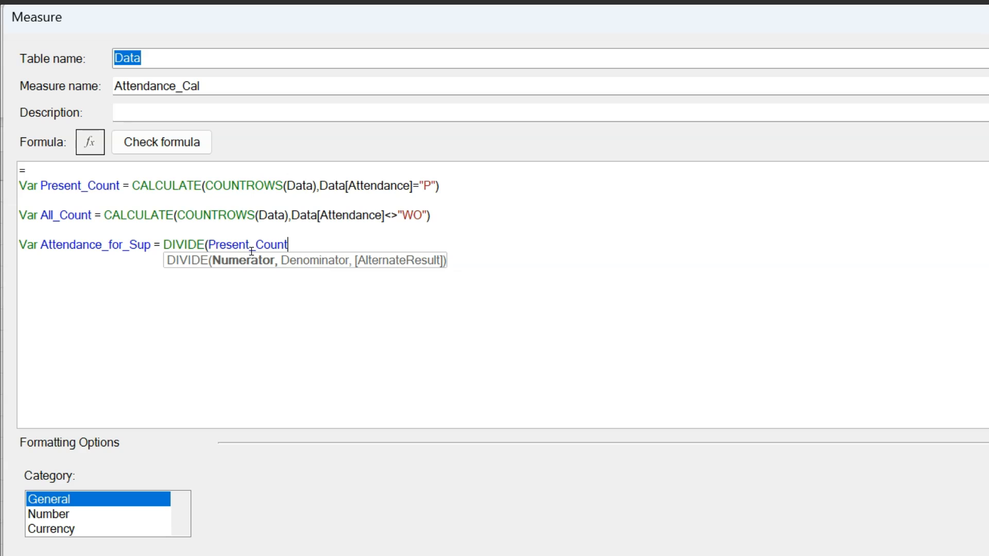
type(",")
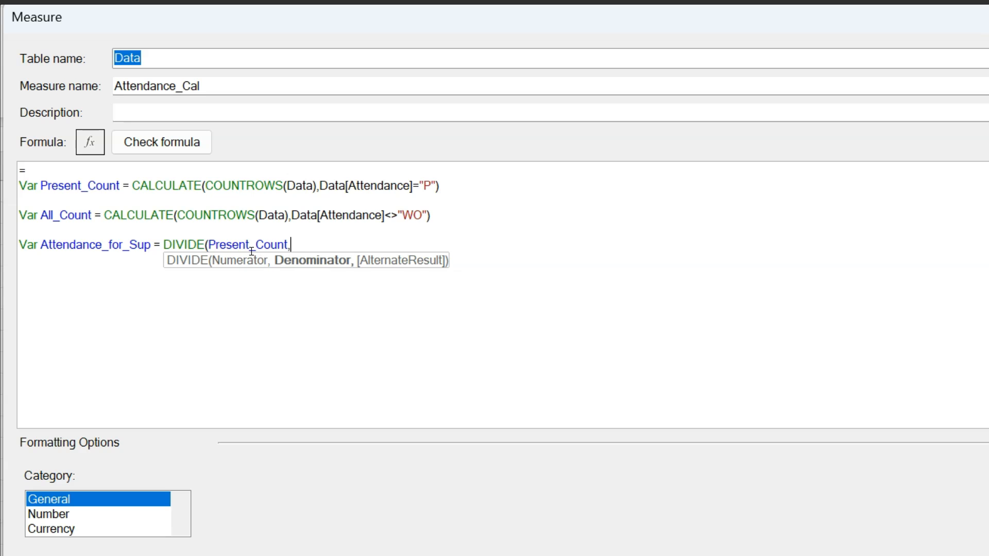
Step: Complete the DIVIDE function with All_Count as the denominator and BLANK() as the alternate result
type("all")
key("Down")
key("Down")
key("Down")
key("Down")
key("Down")
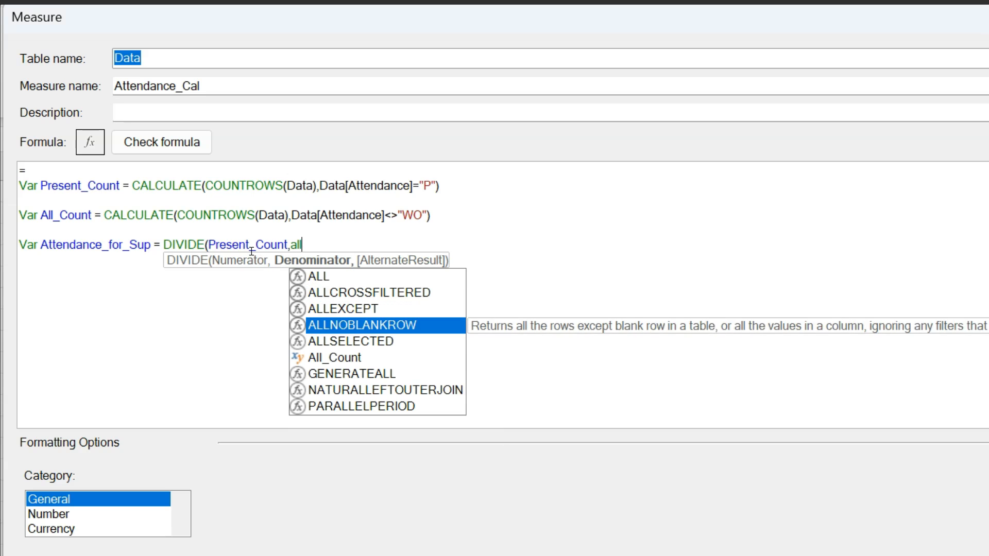
key("Tab")
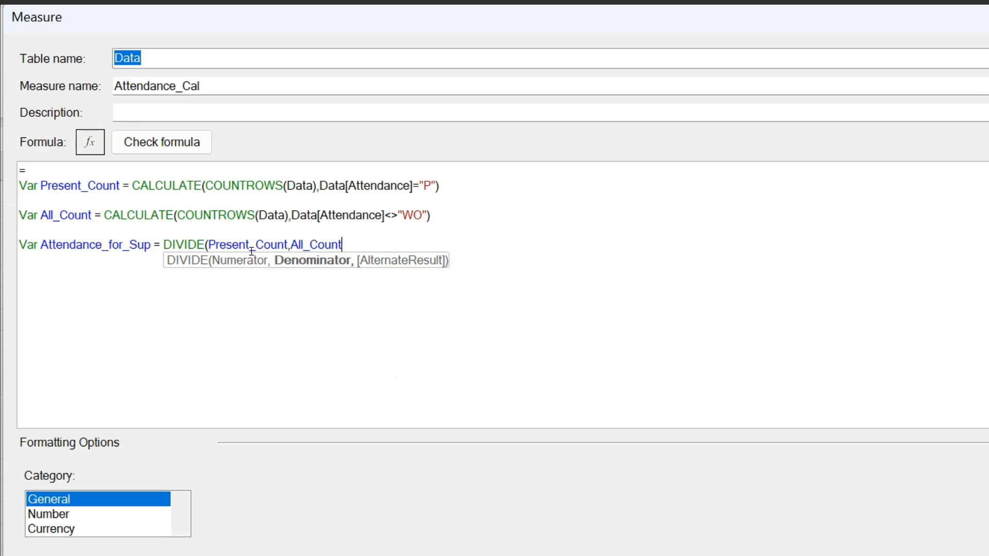
type(",")
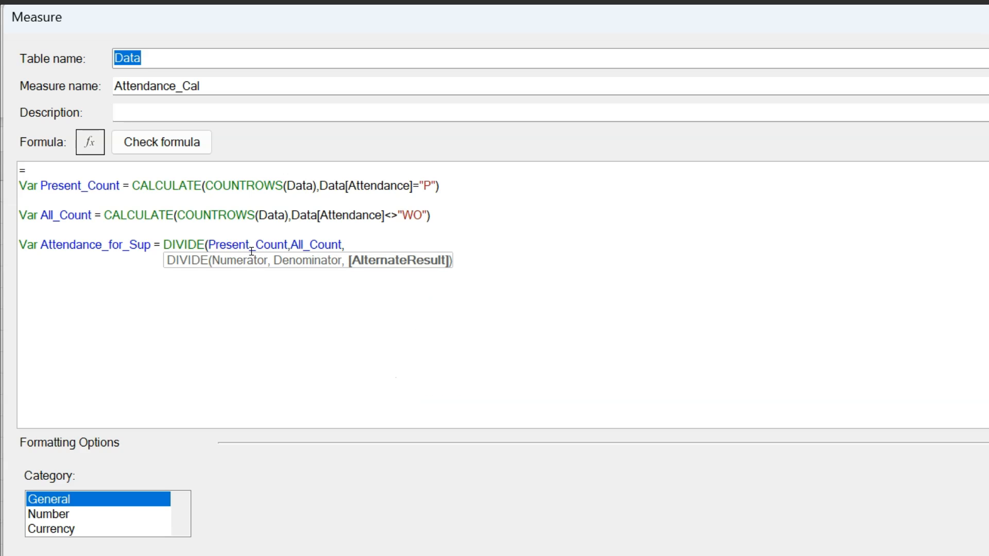
type("bl")
key("Tab")
type("))")
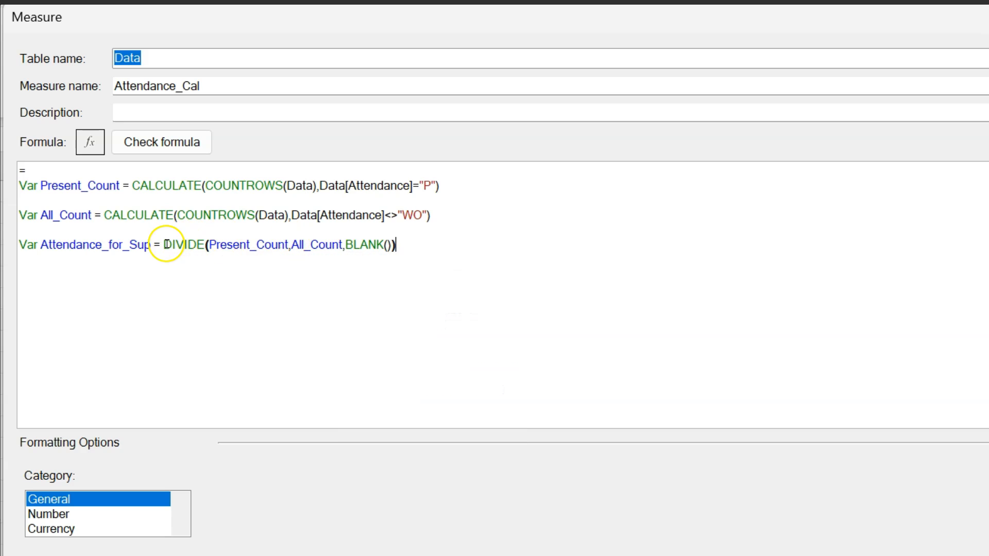
Step: Wrap the DIVIDE expression of Attendance_for_Sup in a FORMAT function with the "0%" format
left_click_drag(164, 245, 475, 251)
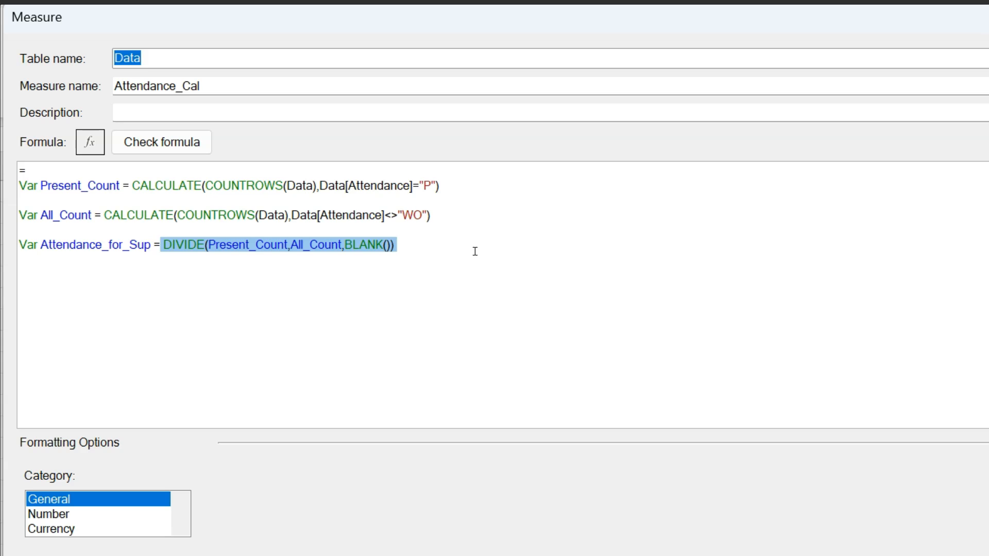
left_click(429, 247)
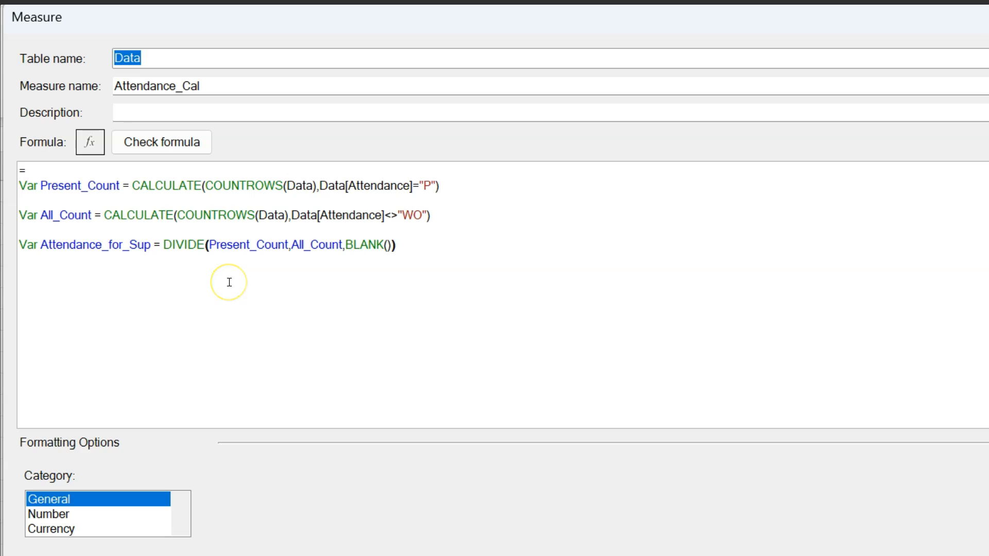
left_click_drag(164, 244, 407, 244)
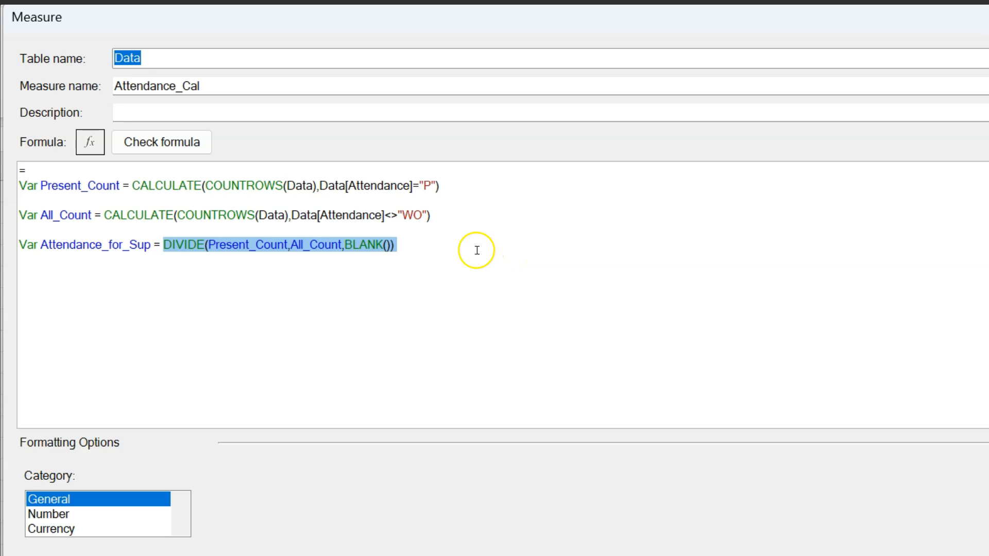
left_click(163, 244)
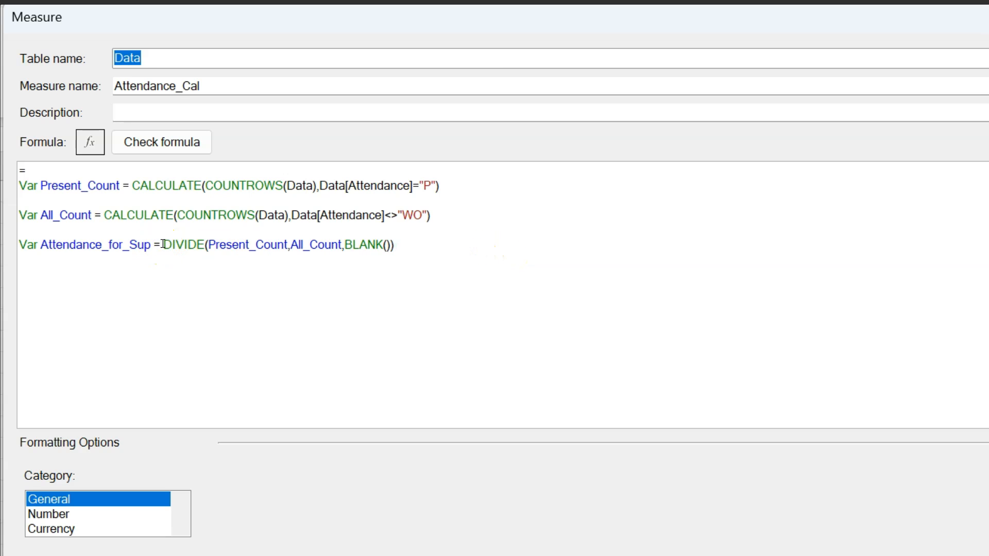
type("for")
key("Tab")
left_click(462, 244)
type(",")
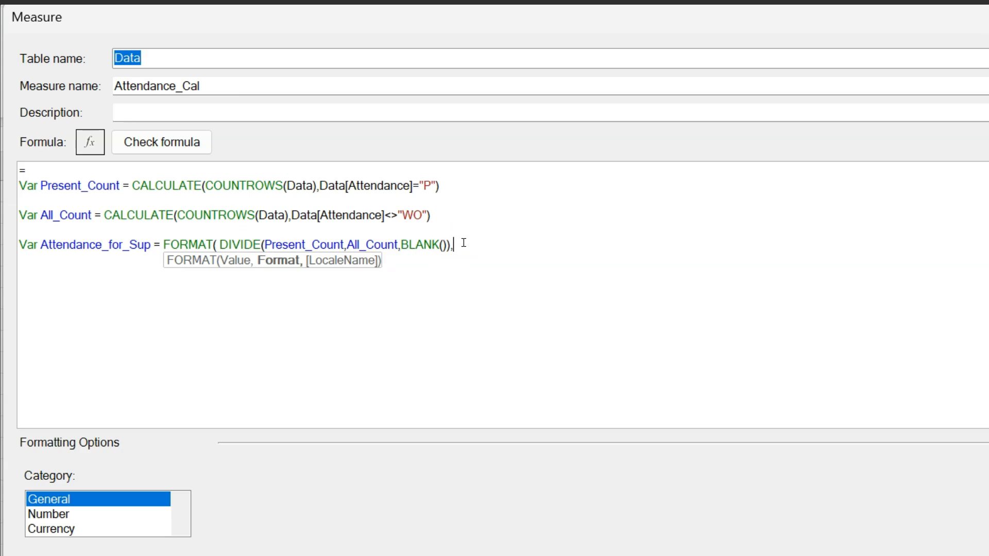
type("\"0%\")")
left_click_drag(486, 245, 160, 246)
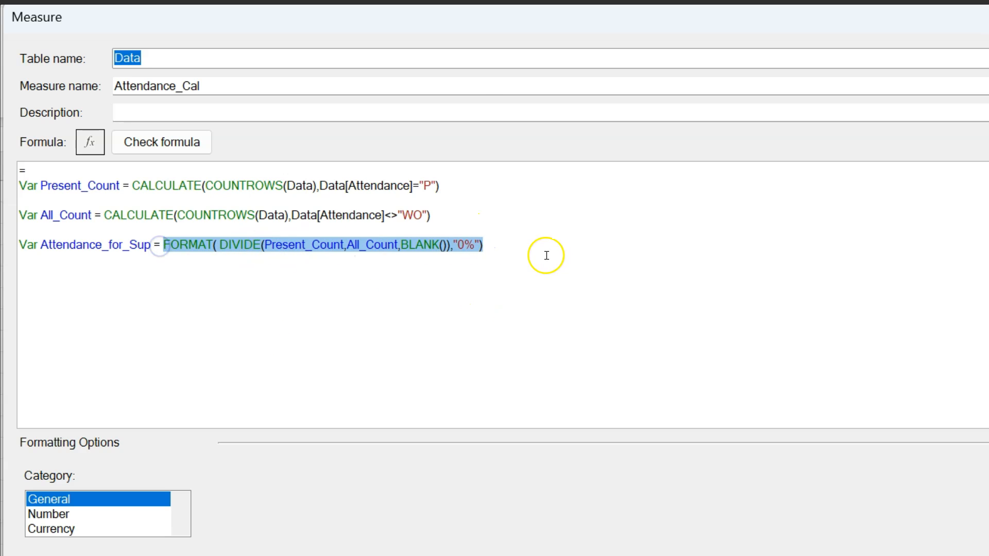
Step: Declare a fourth variable Attendance_For_Emp as a SELECTEDVALUE function below Attendance_for_Sup
left_click(521, 251)
key("Return")
key("Return")
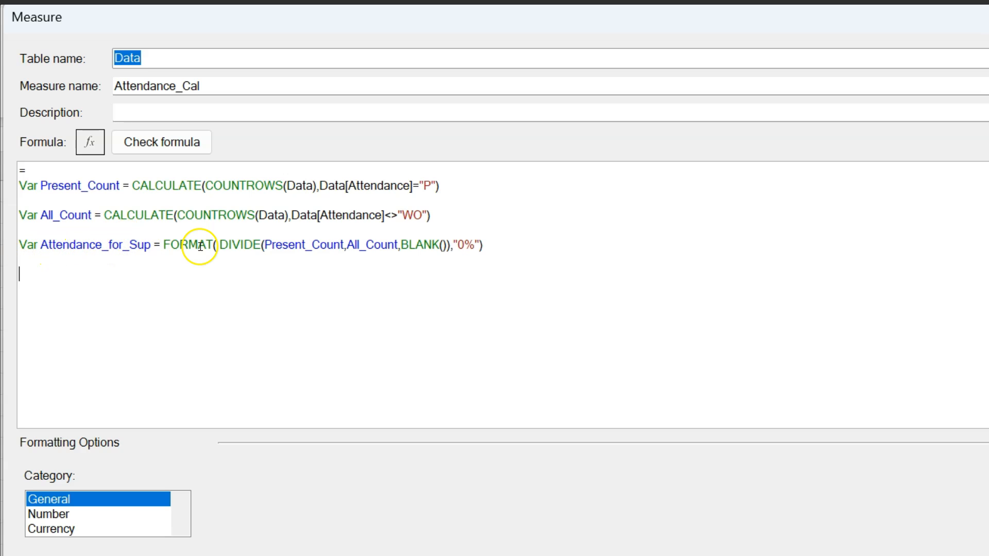
type("Var")
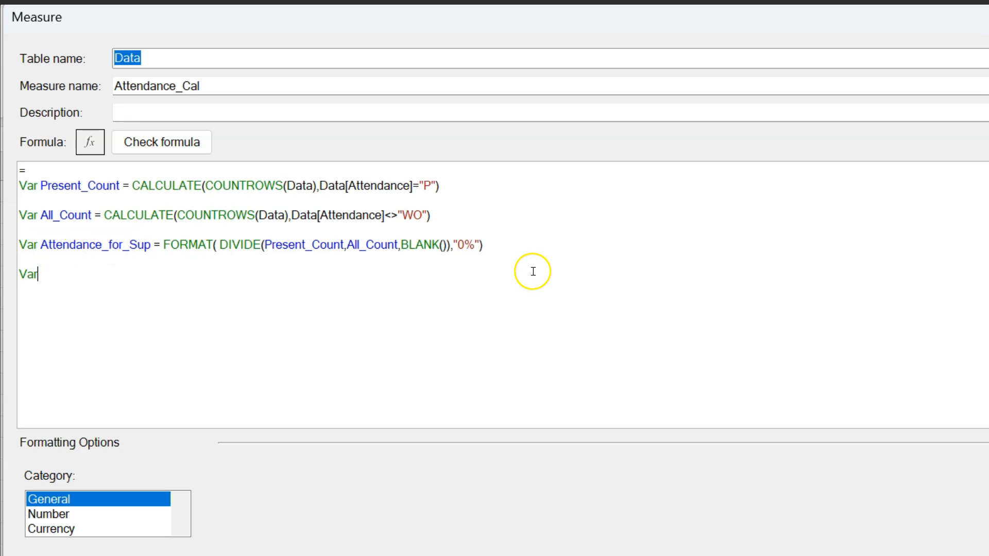
type(" Attendance_For")
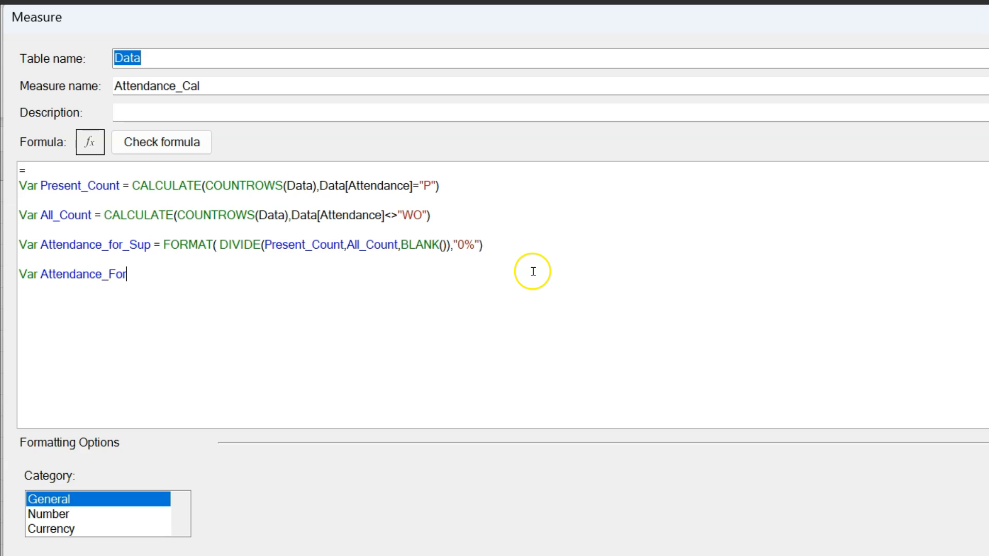
type("_Emp = sel")
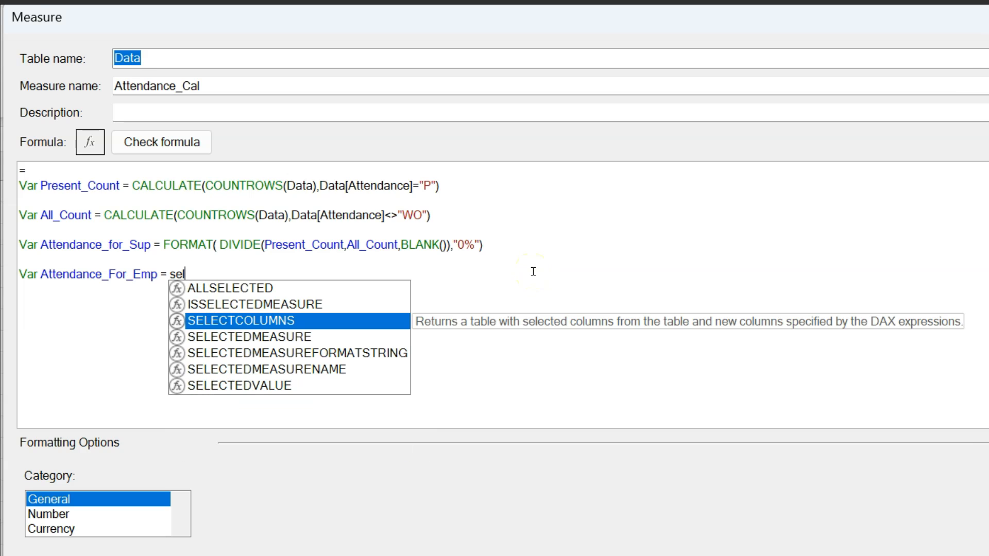
key("Down")
key("Down")
key("Down")
key("Tab")
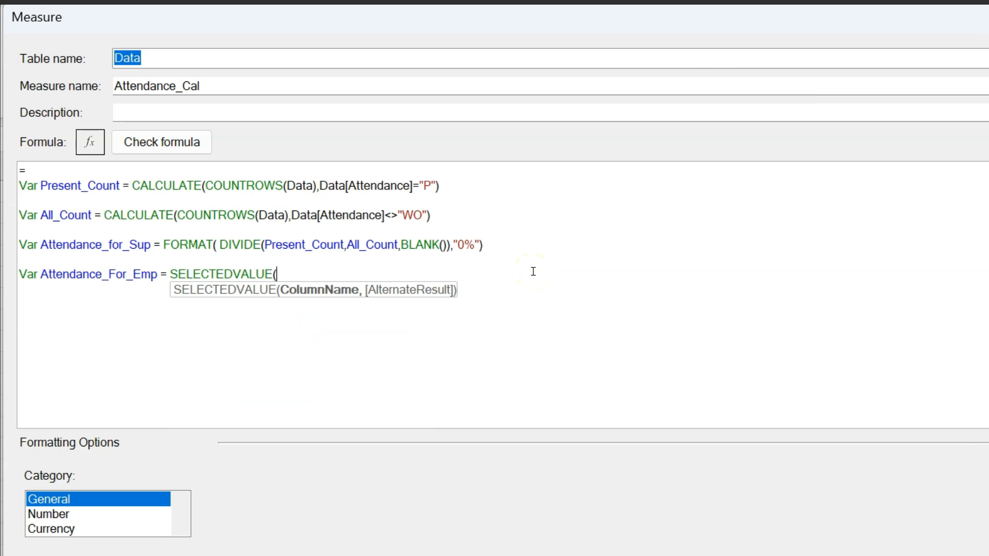
Step: Complete the SELECTEDVALUE function with Data[Attendance] as the column and BLANK() as the alternate result
type("a[At")
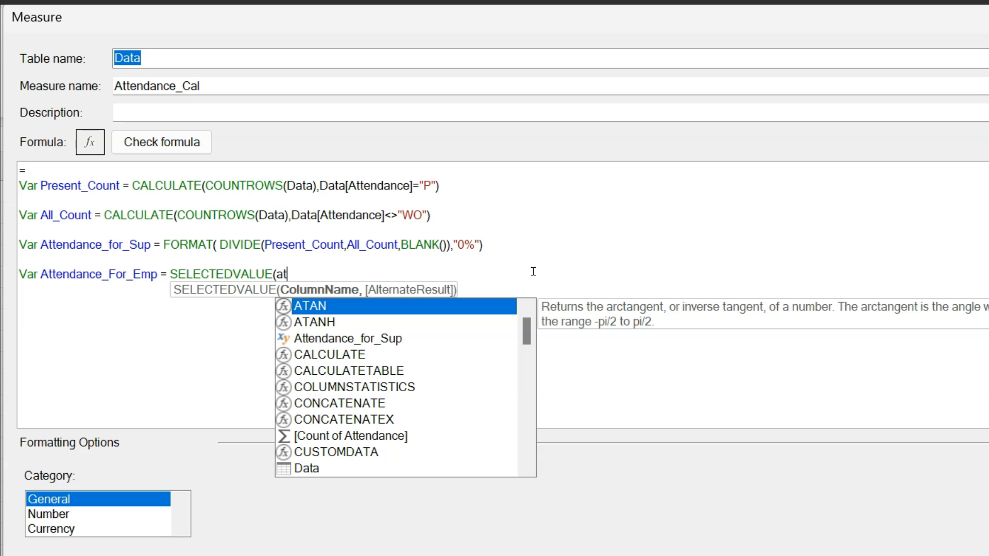
type("t")
key("Down")
key("Down")
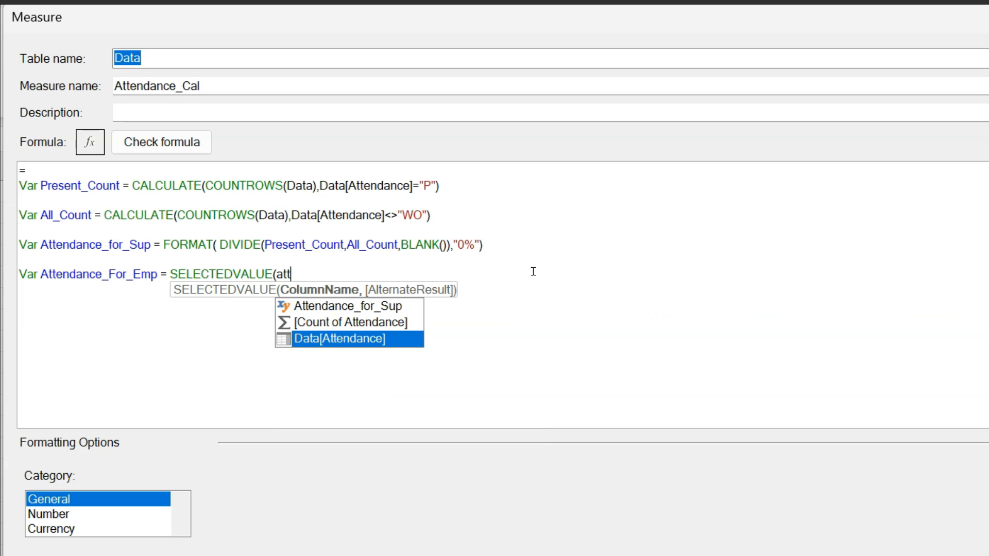
key("Tab")
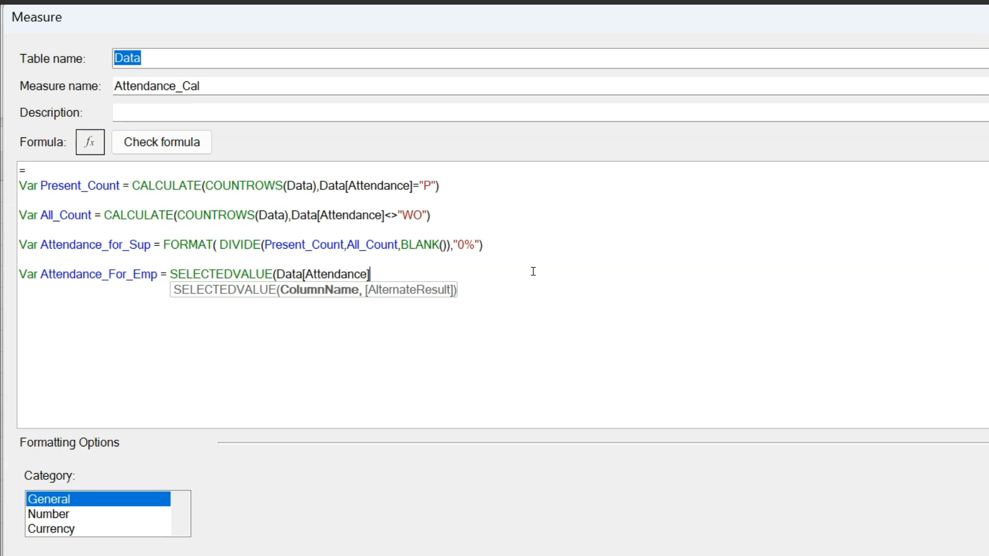
type(",bl")
key("Tab")
type(")")
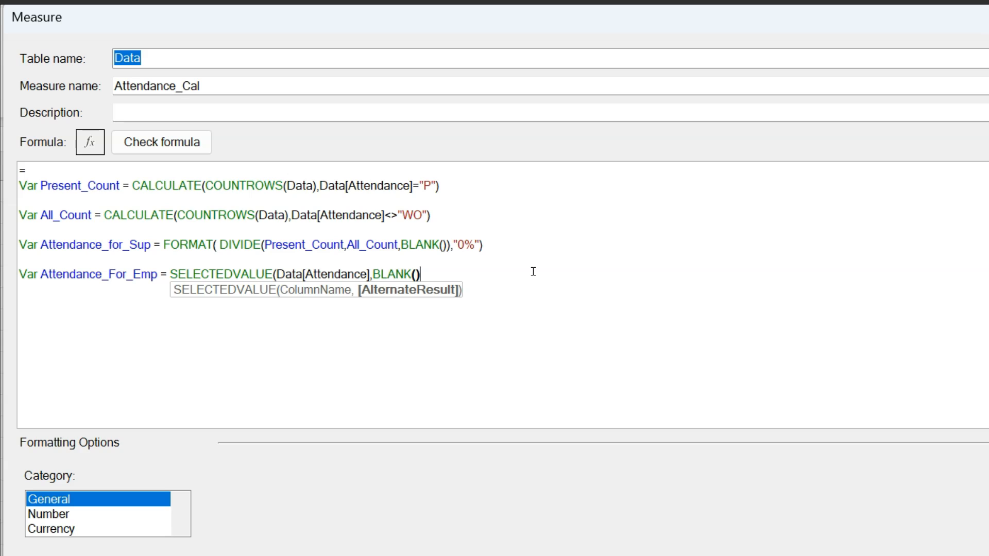
type(")")
Step: Add a Return statement below the variables and start an IF function under it
key("Return")
type("Return")
key("Return")
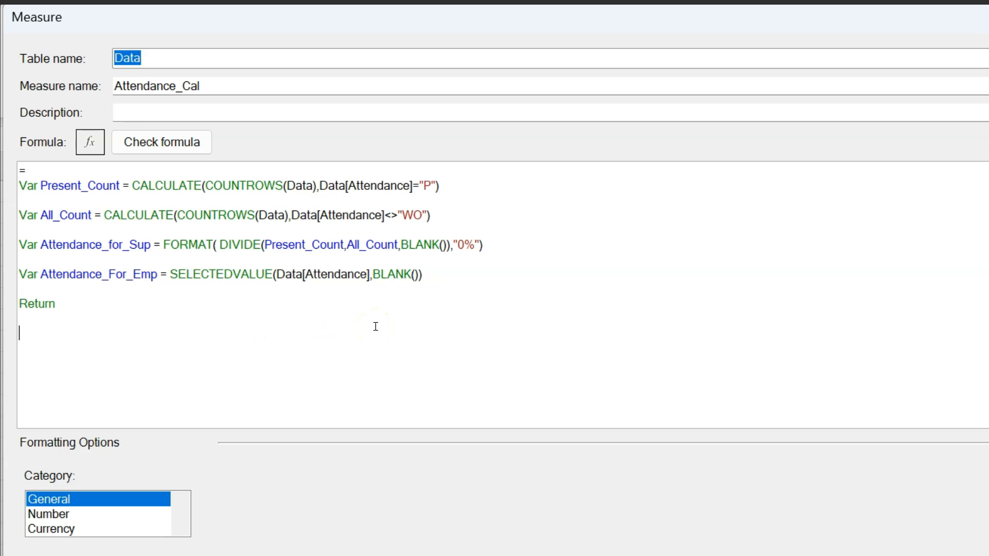
type("IF(")
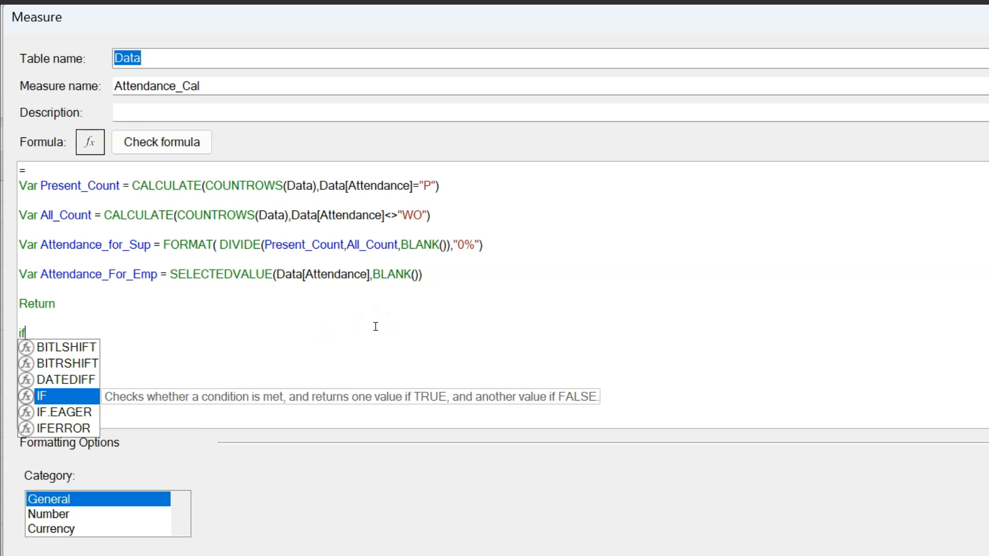
key("Return")
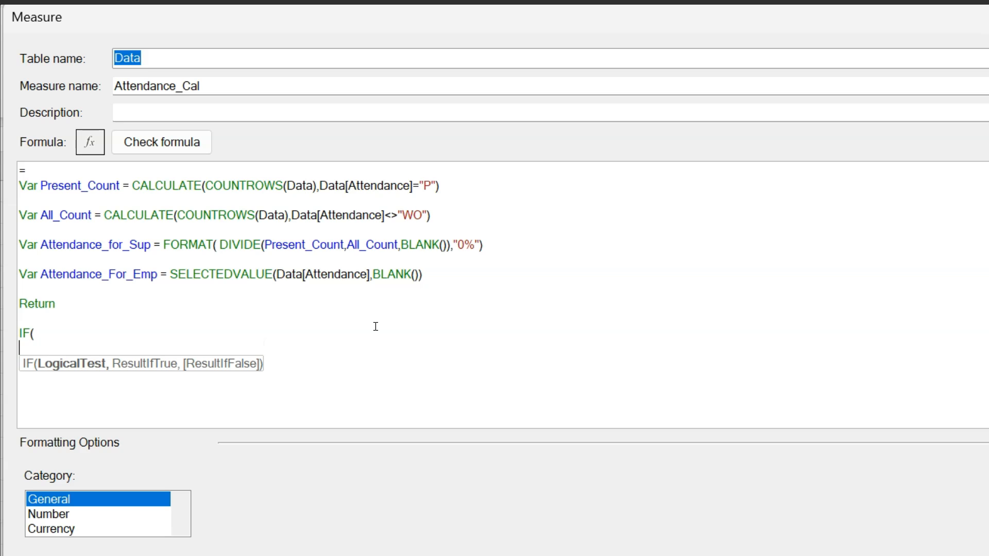
Step: Enter ISINSCOPE(Data[EMP Name]) as the logical test of the IF function on an indented line
key("Tab")
type("isn")
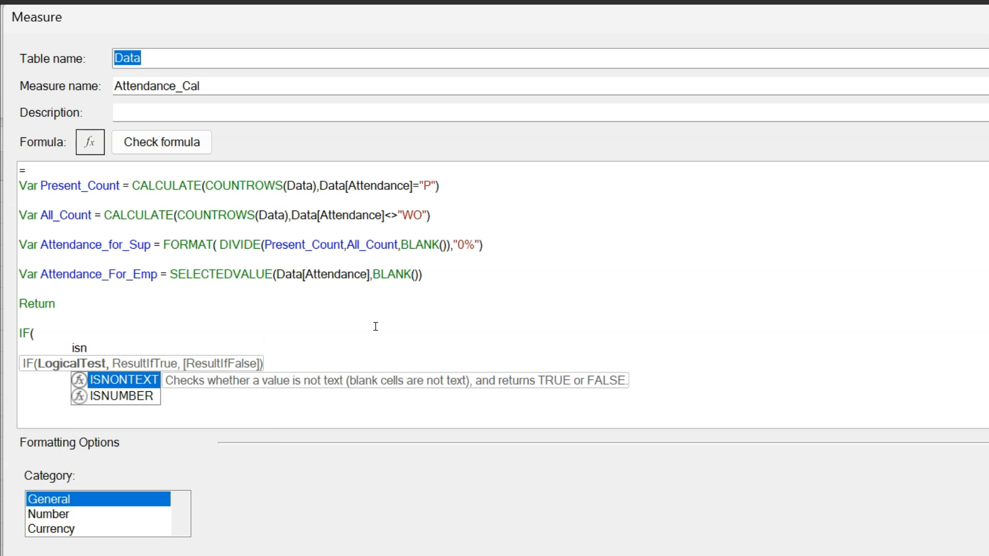
key("BackSpace")
type("i")
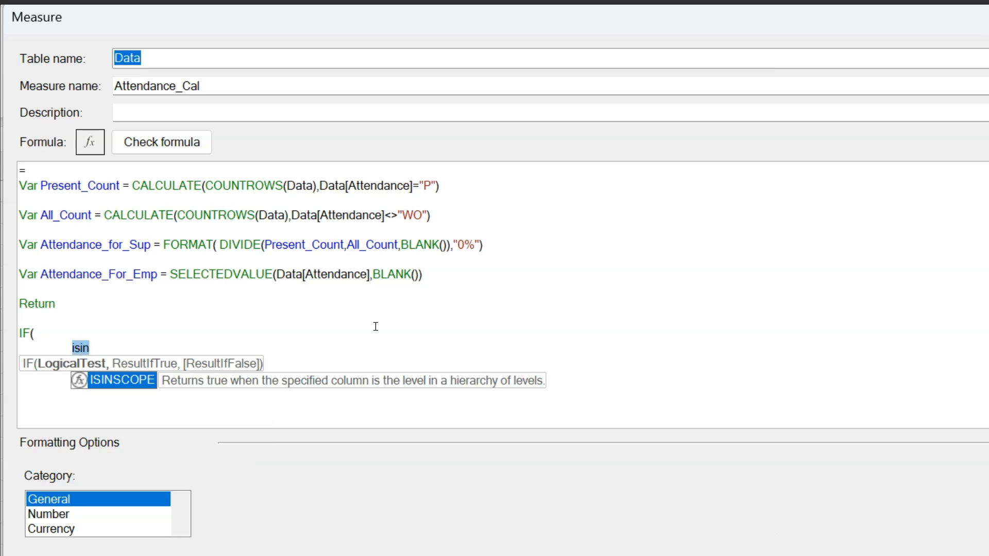
key("Tab")
type("(em")
key("Down")
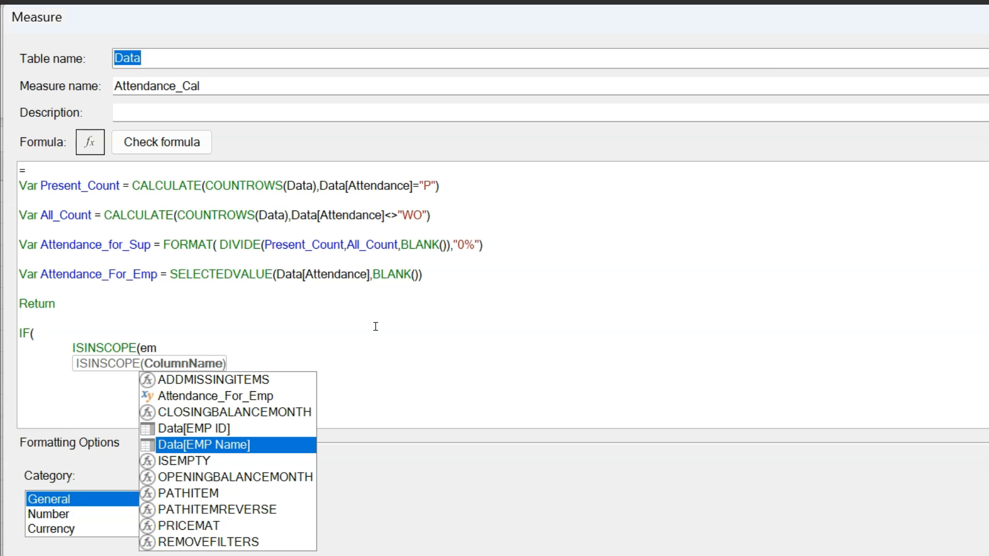
key("Tab")
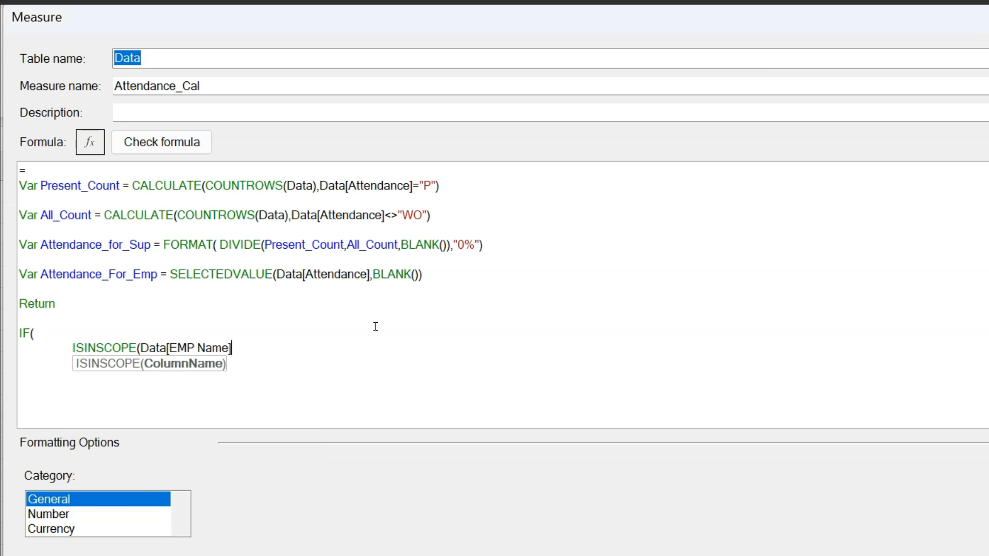
type(")")
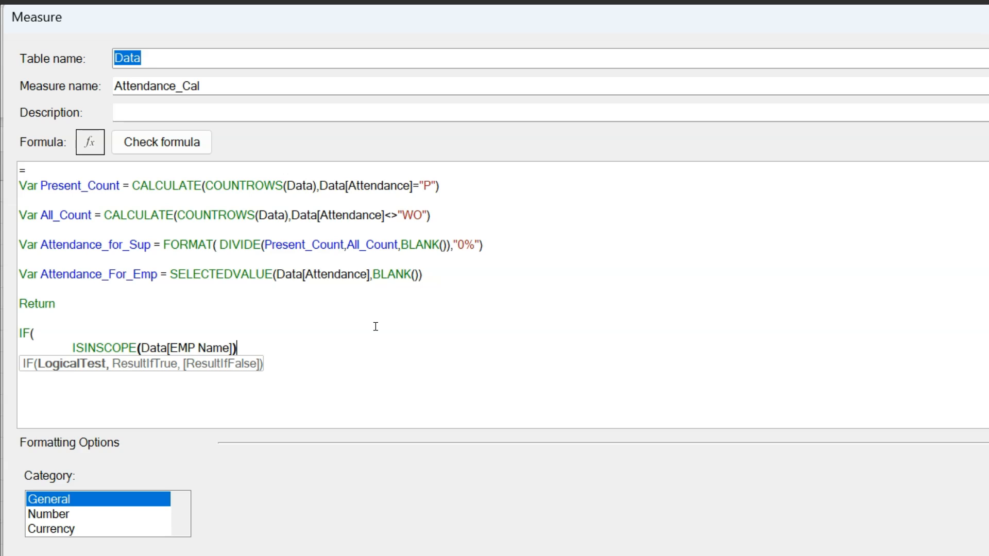
type(",")
Step: Set the IF function's result for a true test to the Attendance_For_Emp variable
left_click_drag(157, 274, 63, 274)
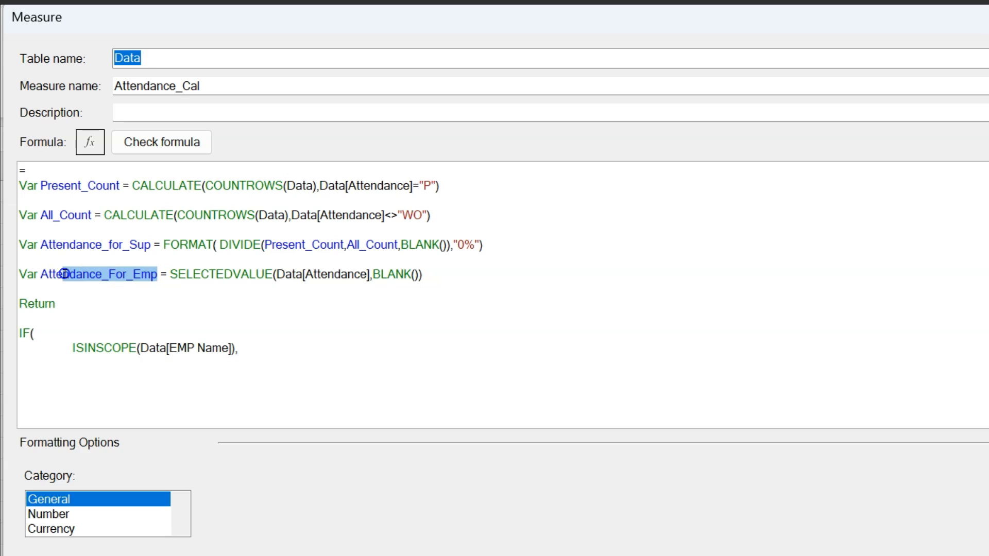
left_click(275, 350)
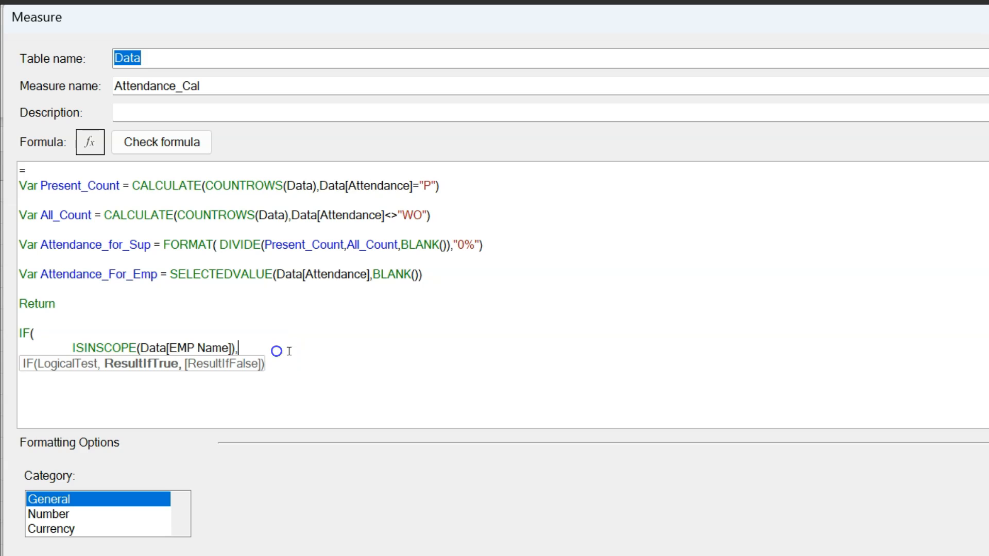
type("atte")
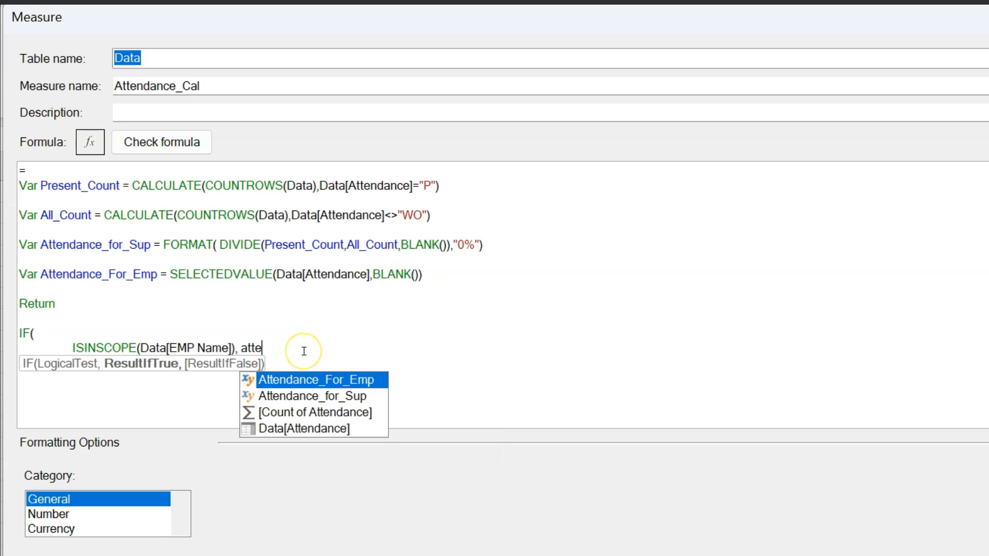
key("Tab")
type(",")
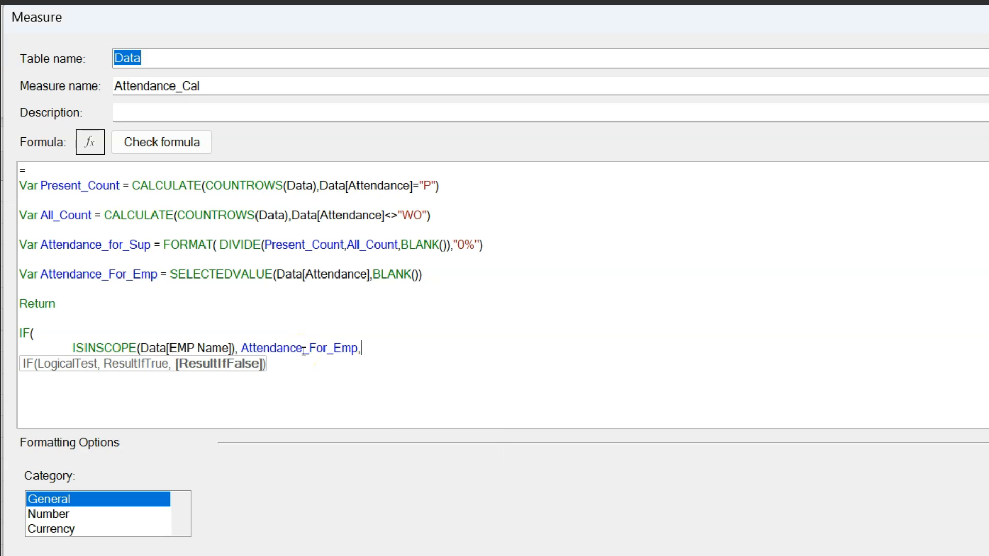
Step: Nest a second IF function as the false result, with ISINSCOPE(Data[Supervisor]) as its logical test
key("Return")
key("Tab")
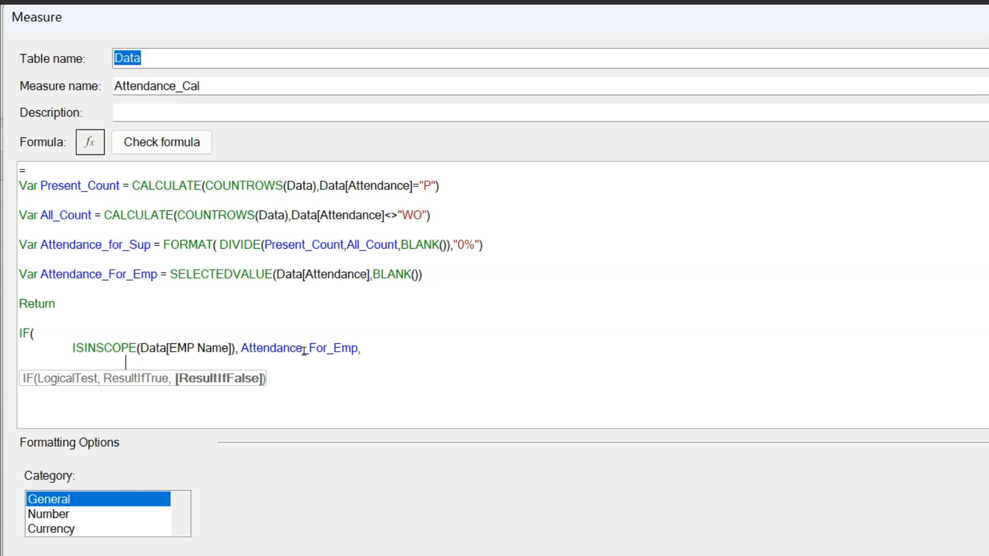
type("if(isn")
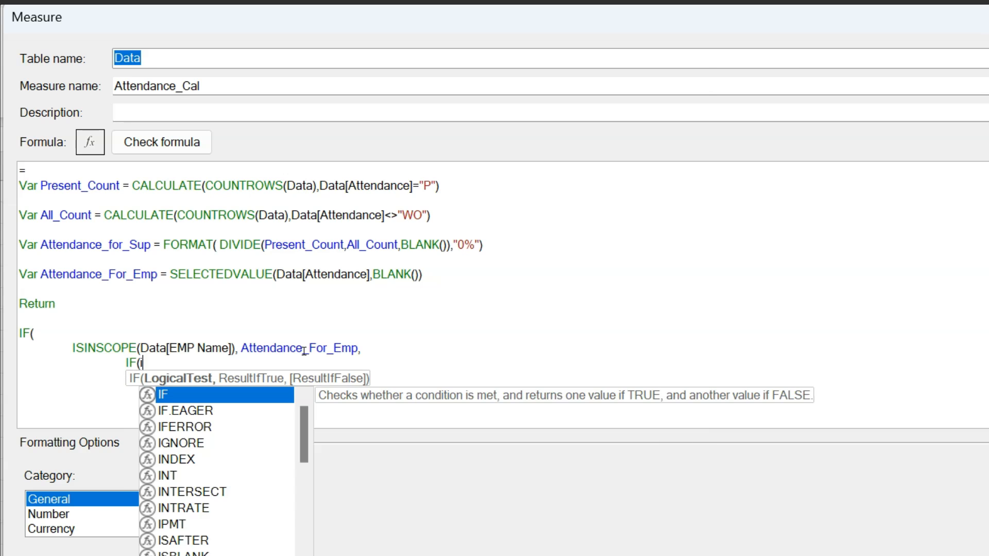
key("BackSpace")
type("in")
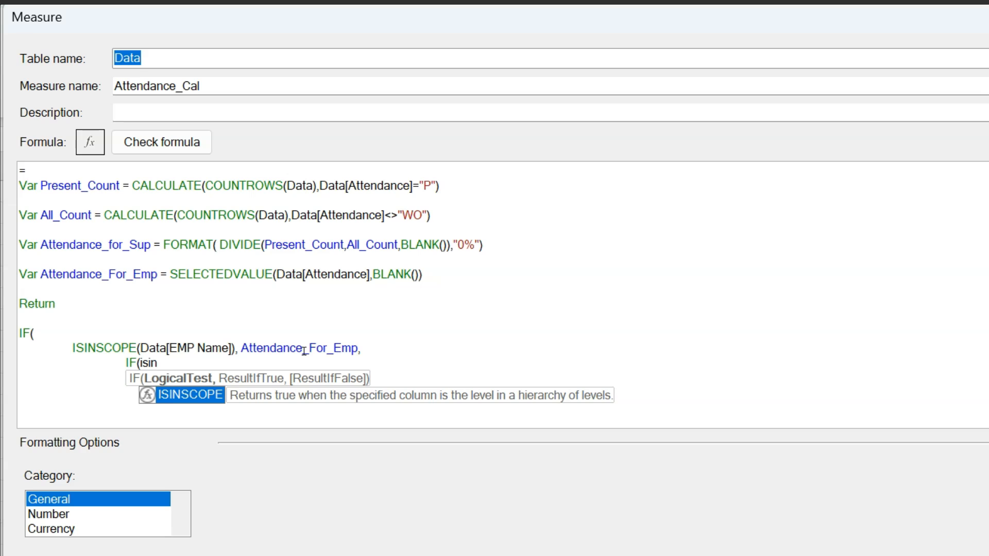
key("Tab")
type("sup")
key("Tab")
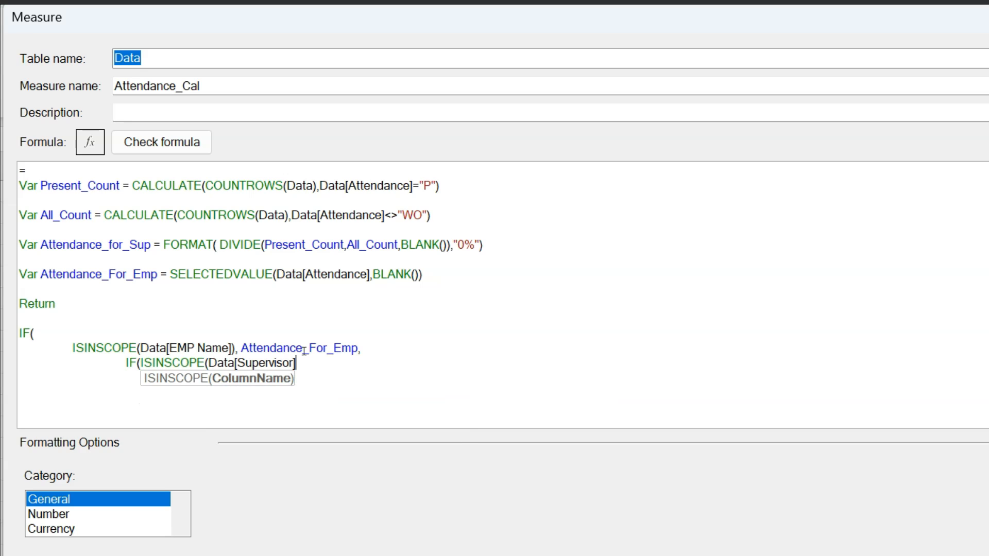
type("), ")
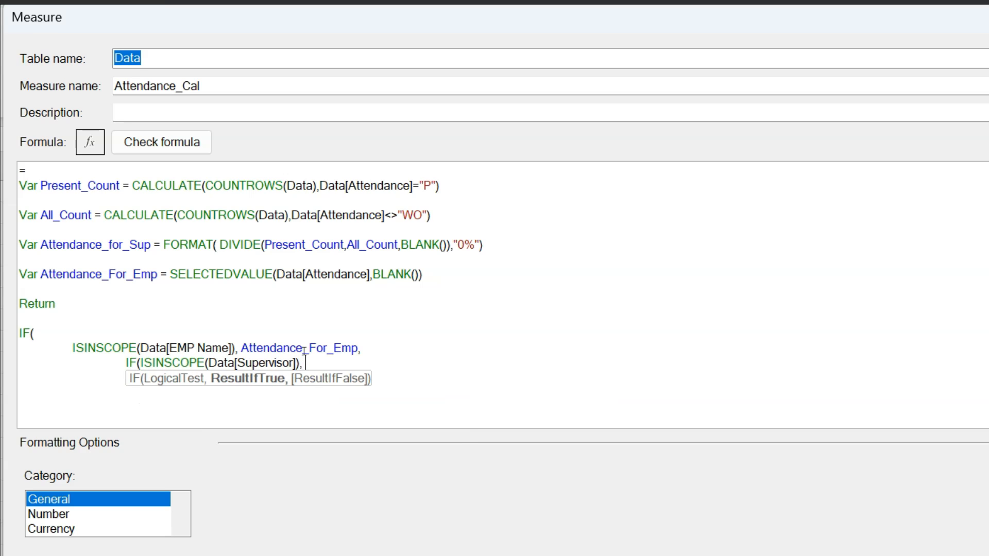
Step: Complete the nested IF with Attendance_for_Sup as the true result and BLANK() as the false result, and close the outer IF
type("sup")
key("Tab")
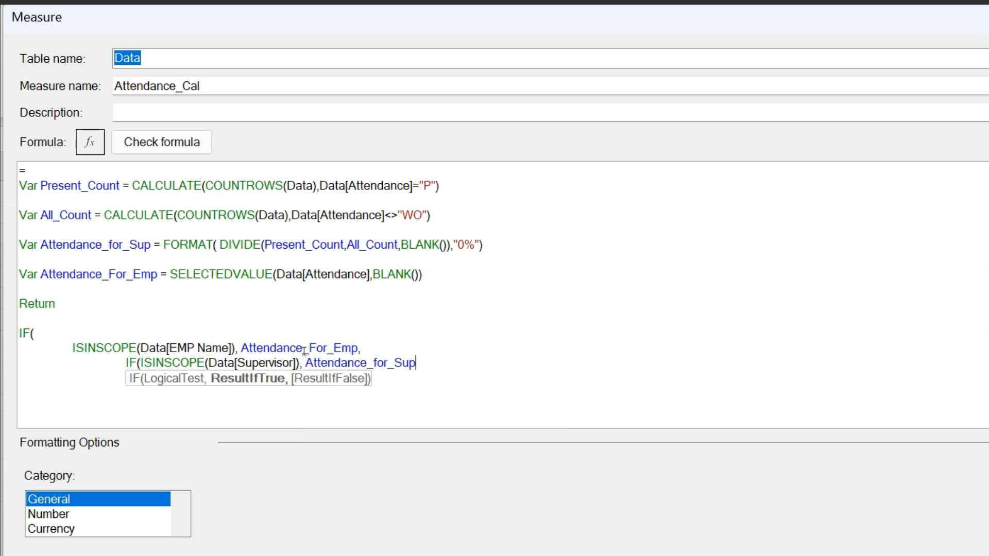
type(", bl")
key("Tab")
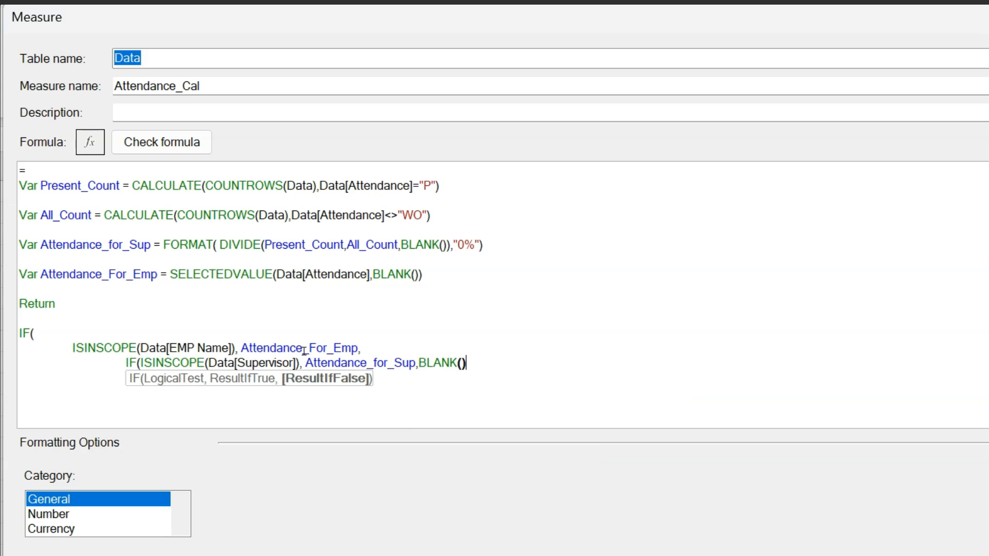
type(")")
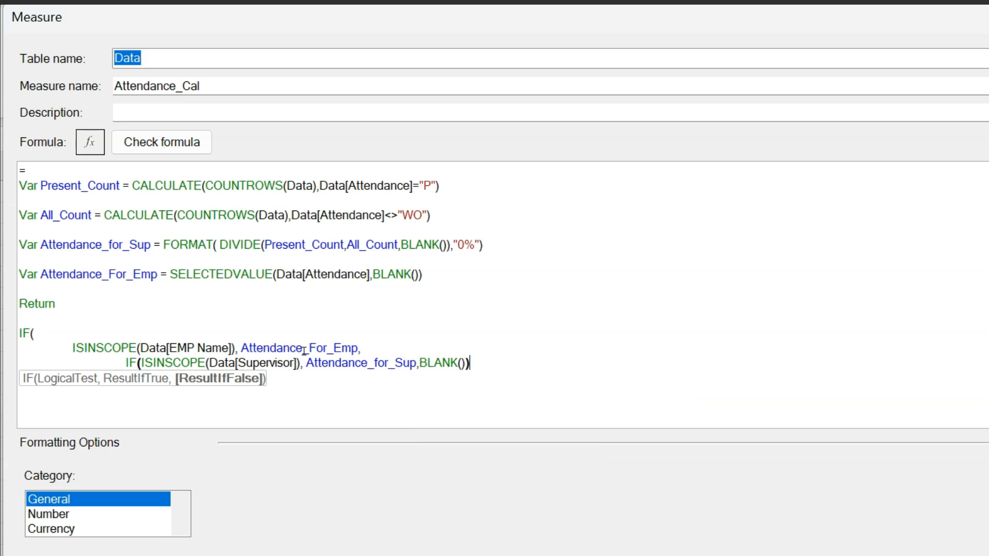
key("Return")
type(")")
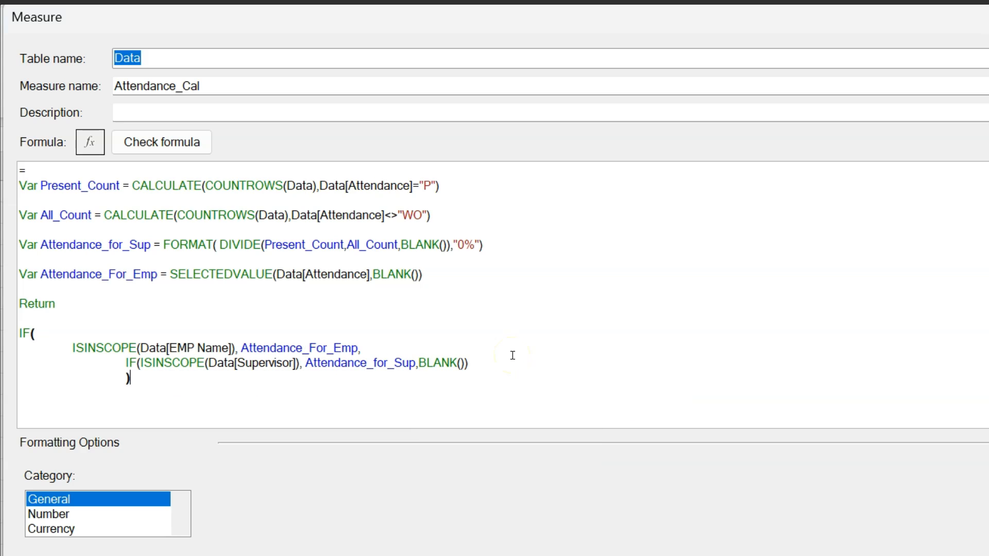
Step: Check the Attendance_Cal formula for errors and save the measure
left_click(512, 355)
left_click(297, 234)
left_click(163, 143)
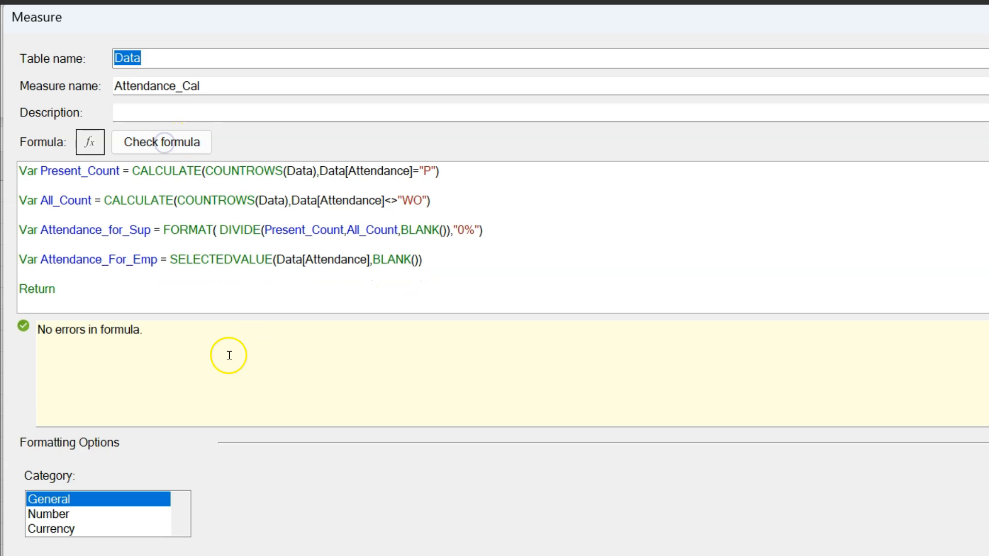
left_click(374, 276)
scroll(430, 287, "up", 1)
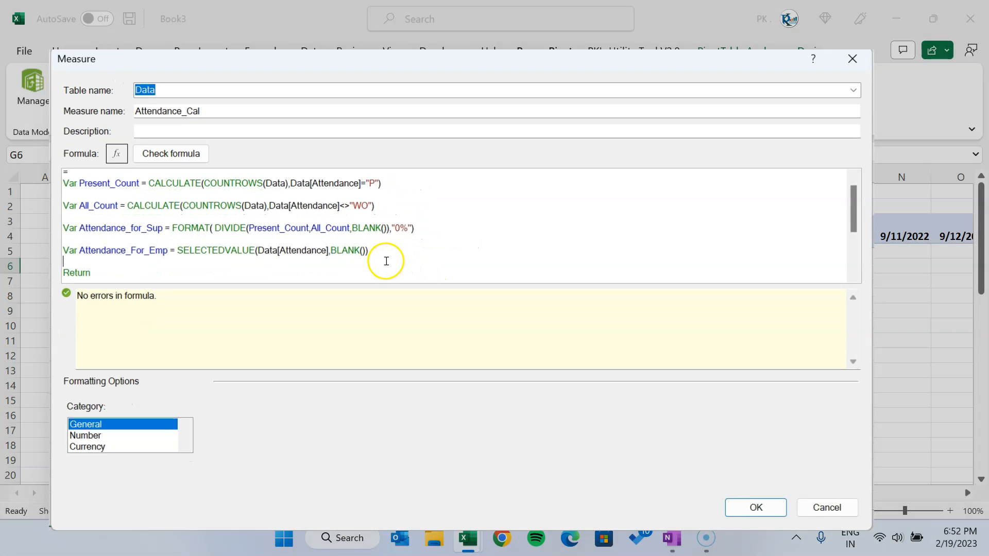
scroll(360, 263, "down", 3)
left_click(711, 483)
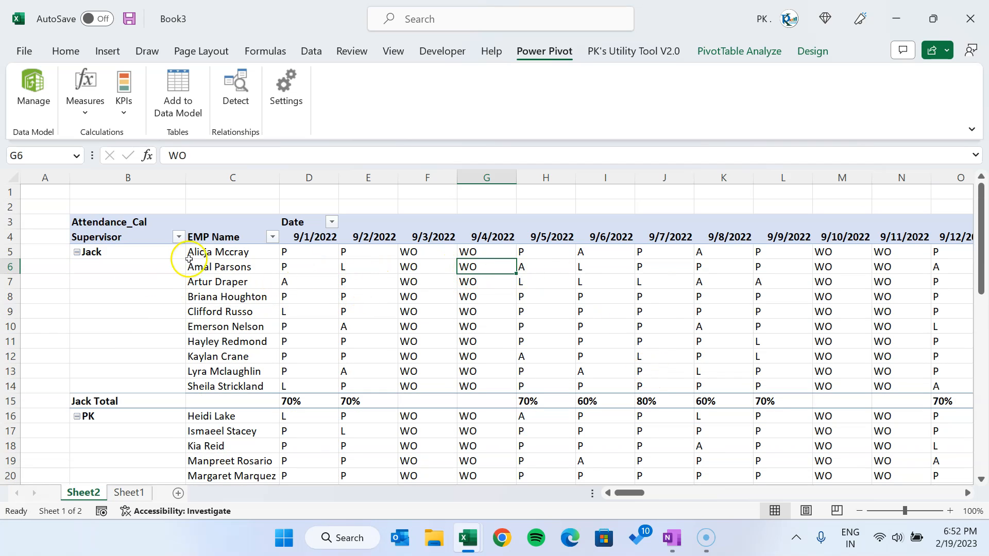
Step: Open the PivotTable field list to examine the row, column and value fields, including Attendance_Cal, and close it
right_click(482, 267)
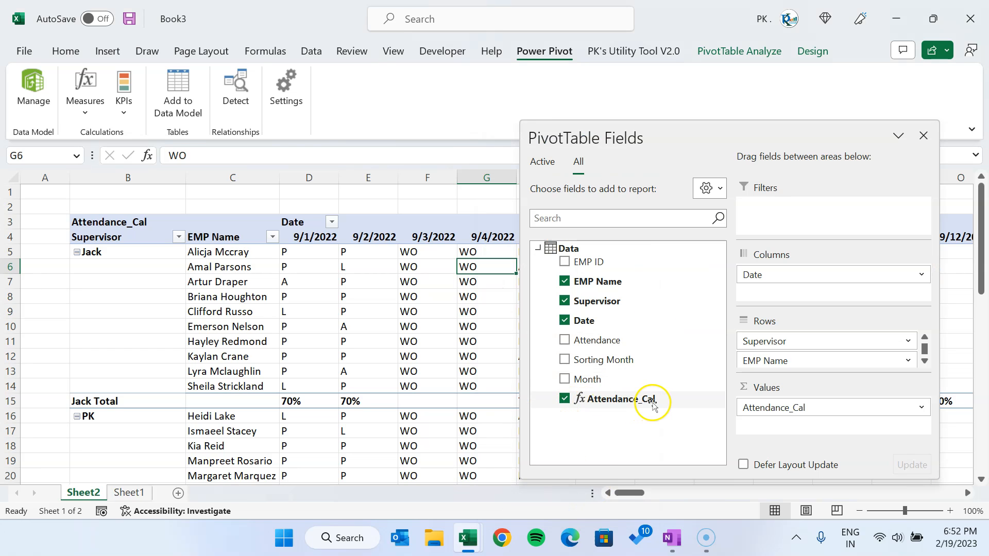
left_click_drag(846, 412, 615, 435)
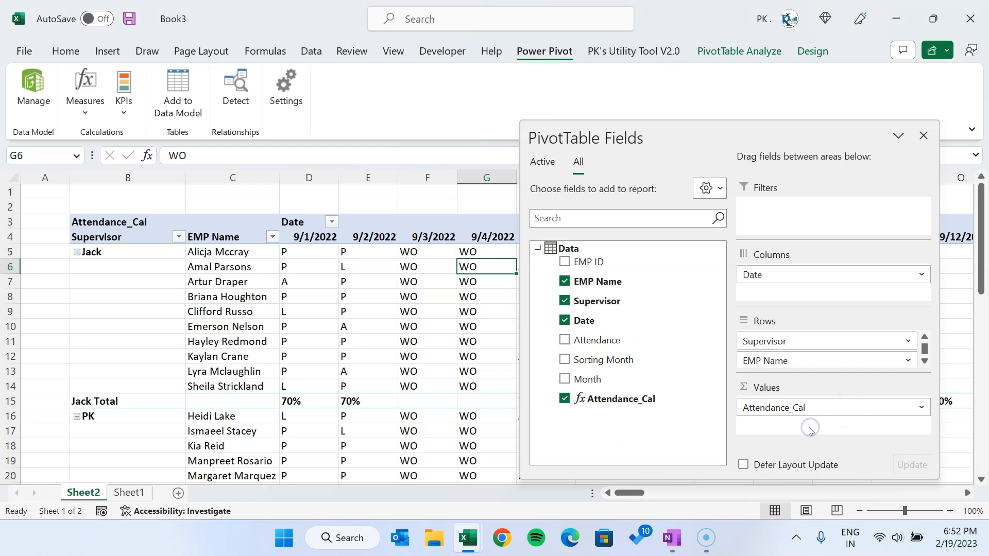
left_click(923, 135)
Step: Examine the daily attendance codes of the first supervisor's employees and the percentages in the supervisor's total row
left_click(239, 265)
left_click(229, 308)
left_click_drag(251, 307, 623, 309)
left_click_drag(454, 283, 823, 278)
left_click(116, 403)
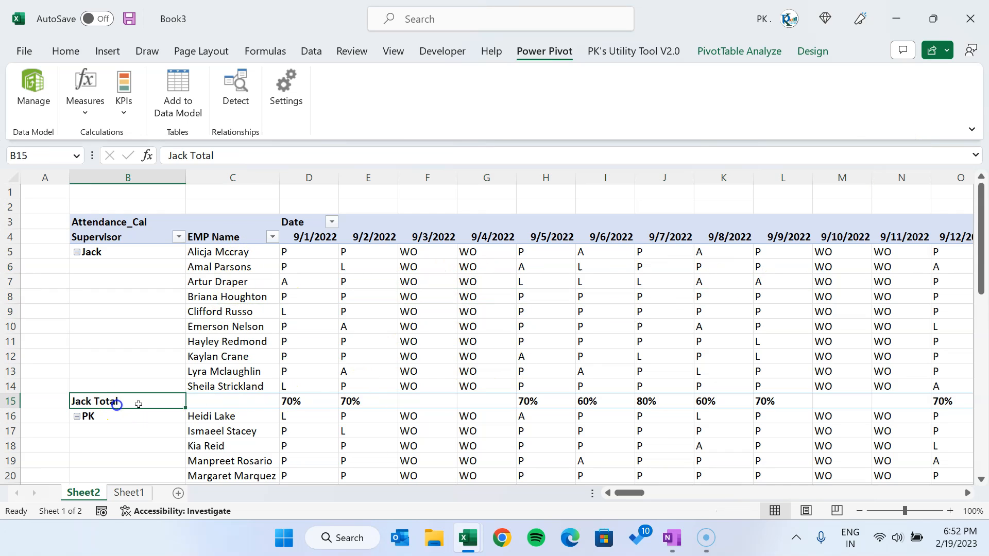
left_click(210, 402)
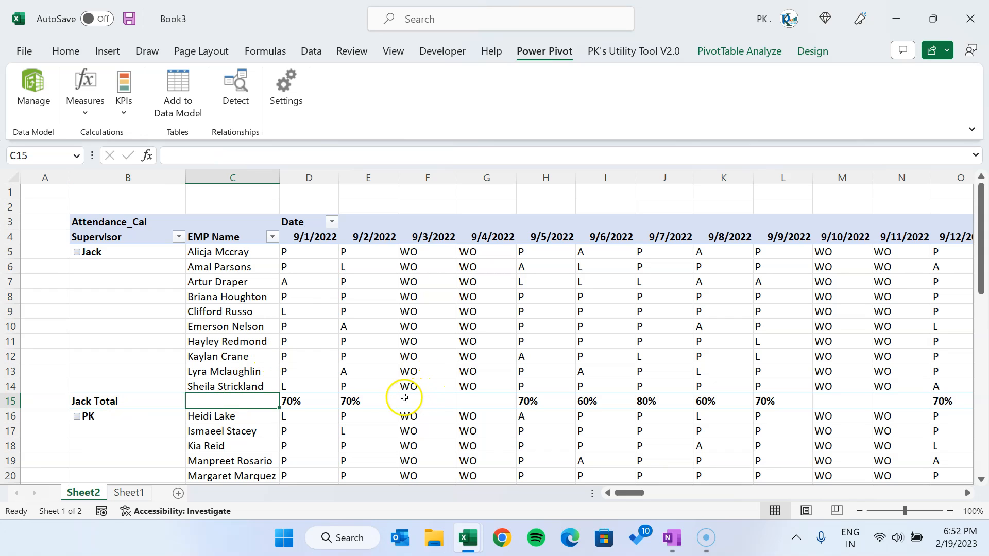
left_click(133, 410)
left_click(133, 405)
left_click_drag(260, 404, 674, 402)
Step: Collapse the first three supervisor groups to compare their daily percentages, and expand them again to check the subtotals
left_click(78, 252)
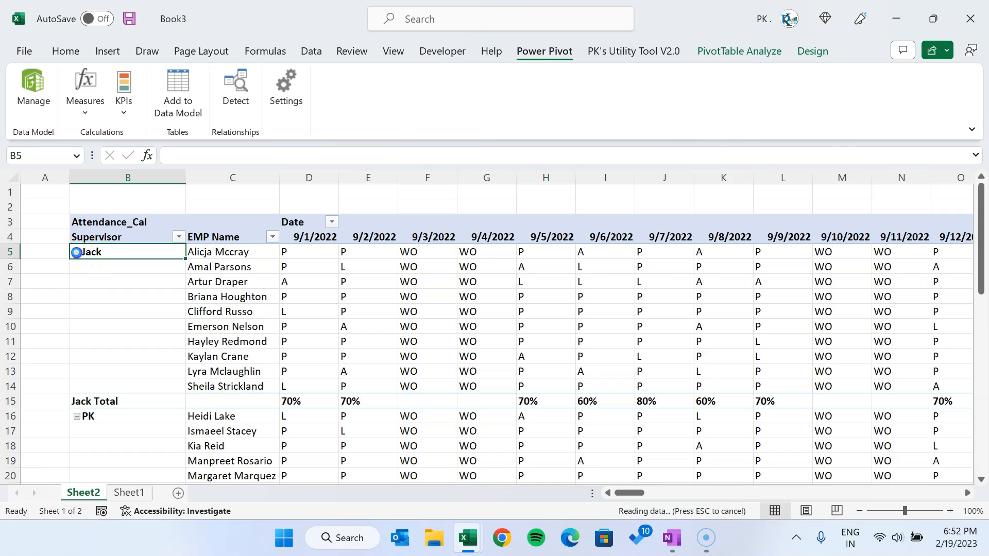
left_click(77, 267)
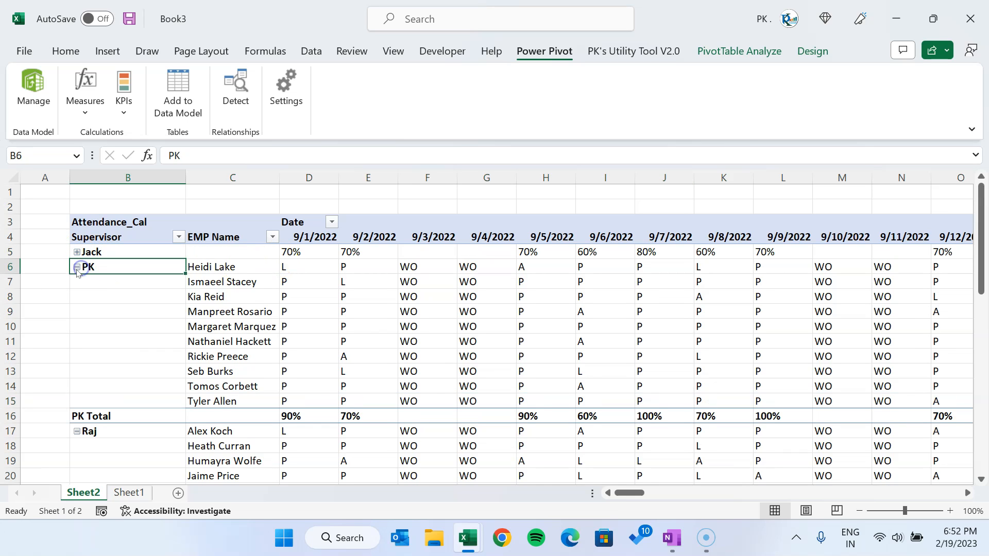
left_click(77, 282)
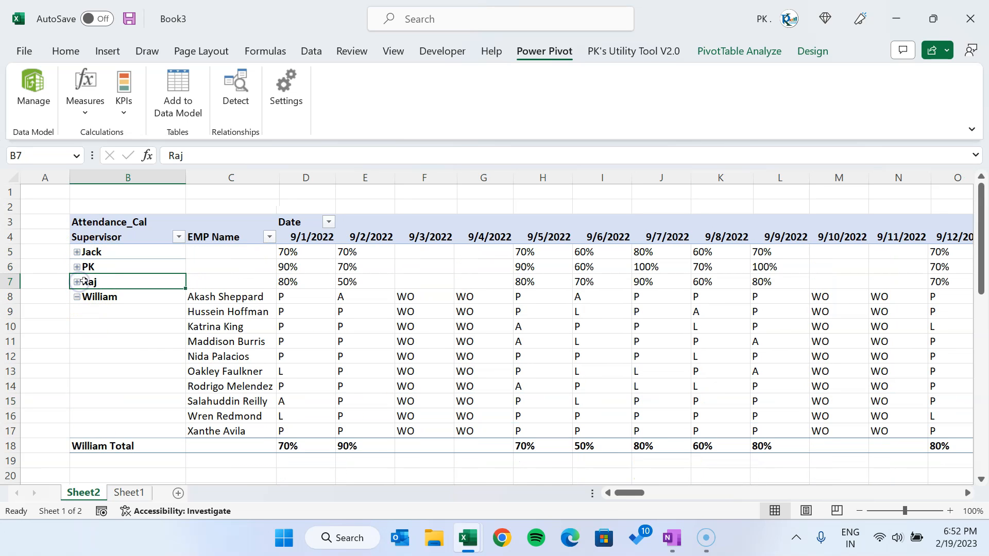
left_click(77, 282)
left_click(77, 267)
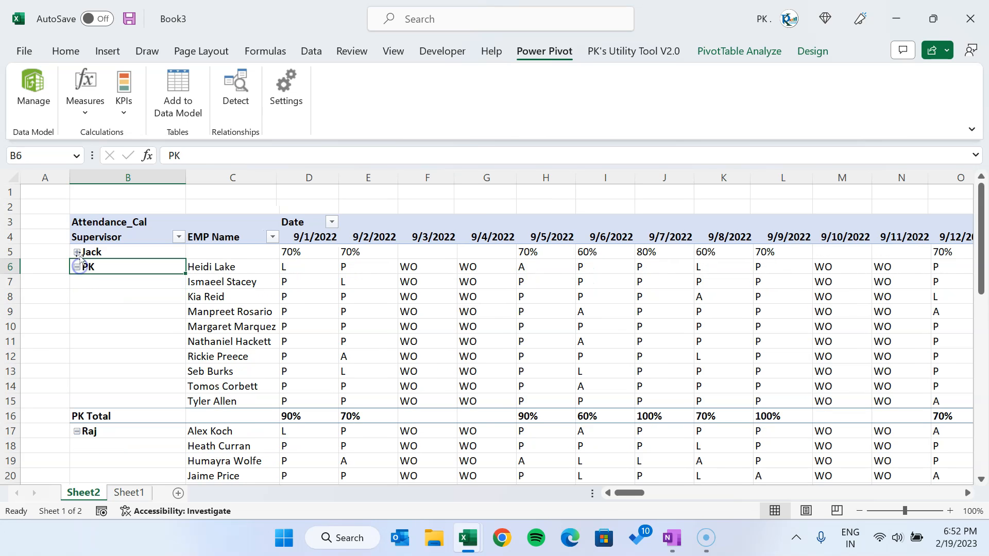
left_click(77, 251)
left_click(172, 261)
left_click(194, 252)
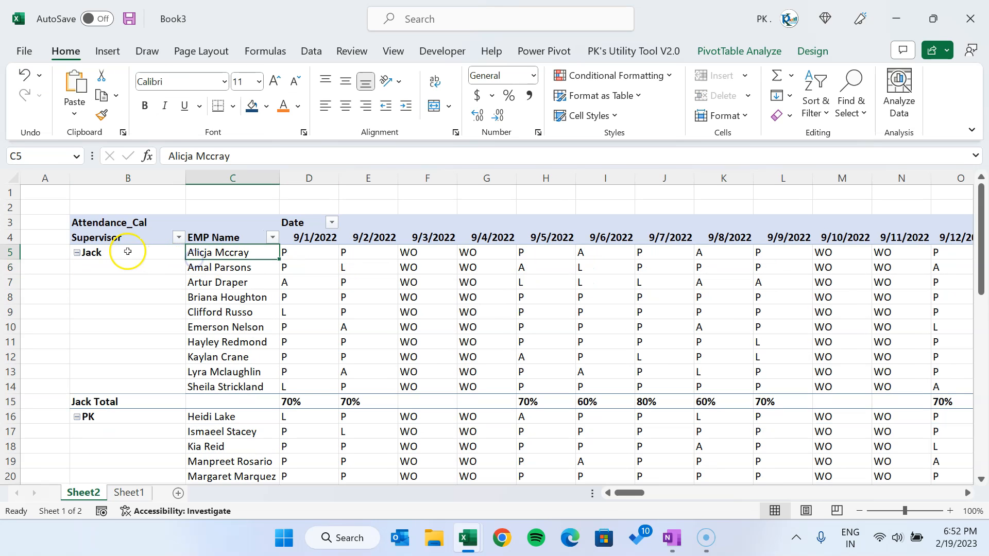
left_click_drag(300, 400, 419, 404)
left_click_drag(629, 493, 311, 484)
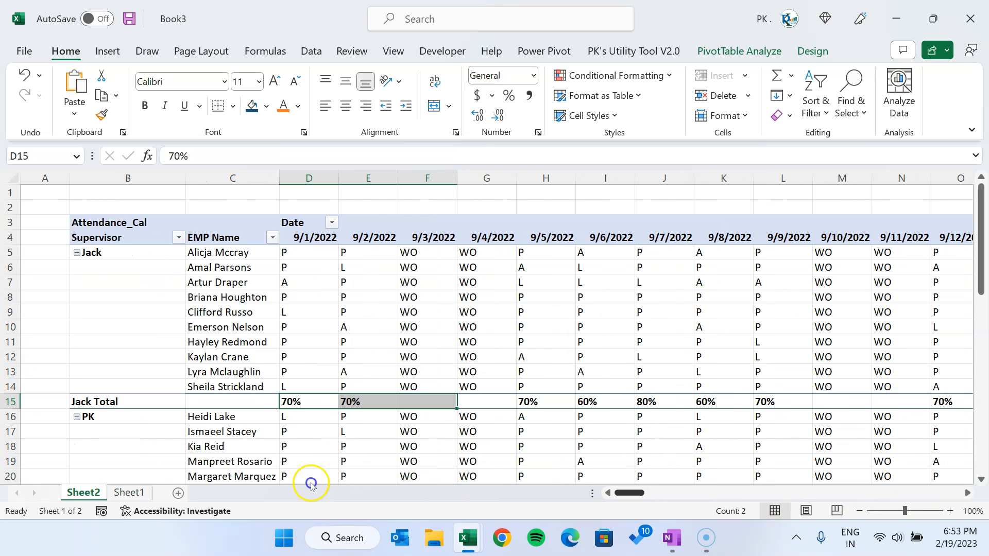
Step: Turn off the PivotTable's subtotals and its grand totals for both rows and columns
left_click(251, 304)
left_click(812, 51)
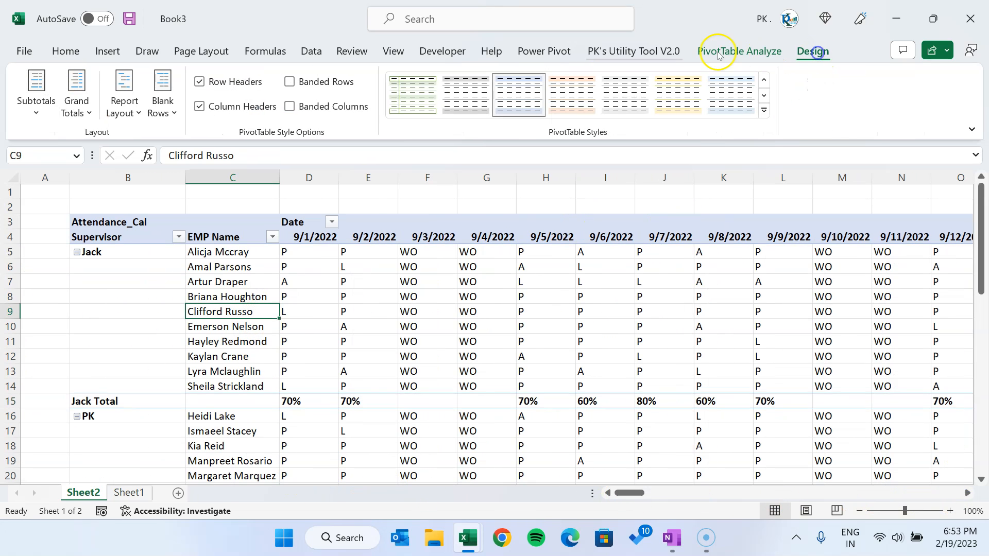
left_click(36, 111)
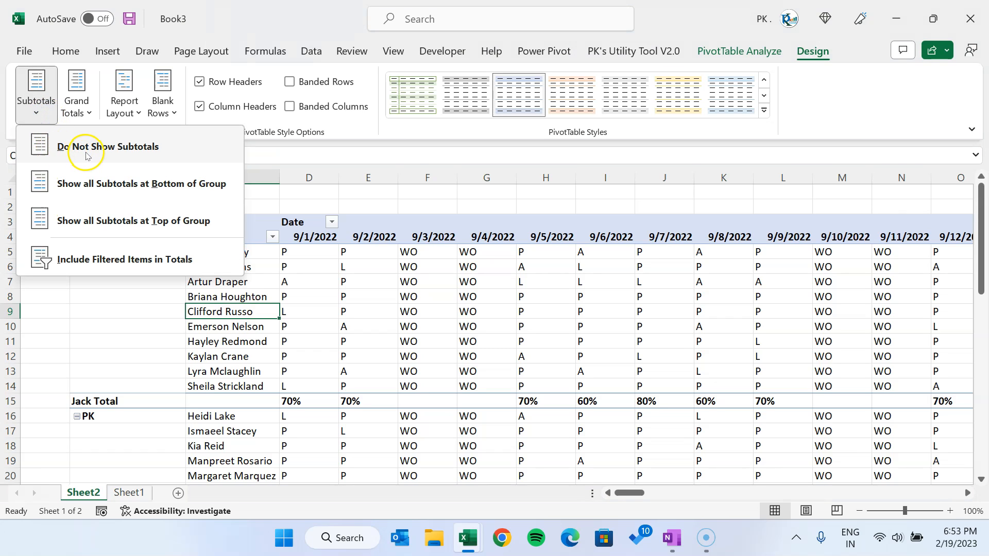
left_click(128, 150)
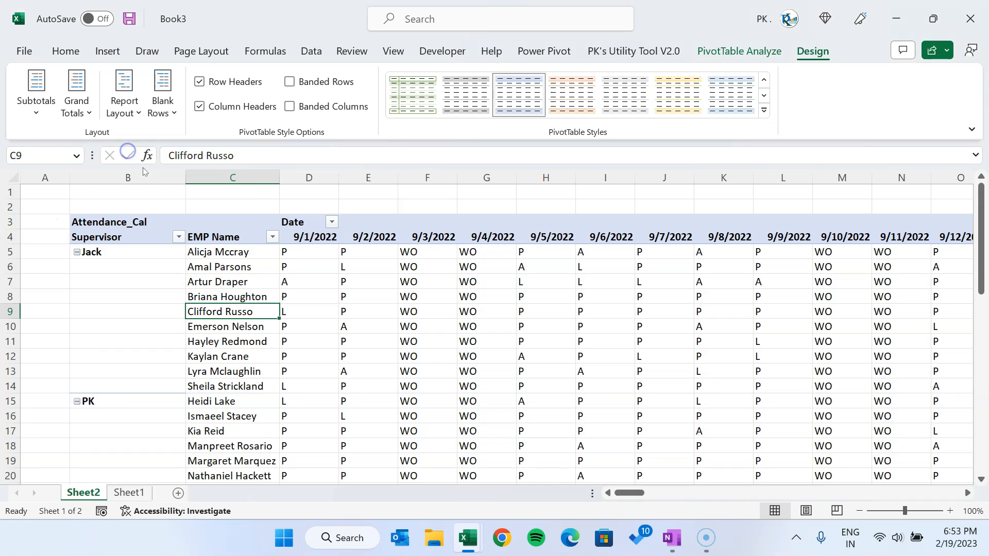
left_click(89, 113)
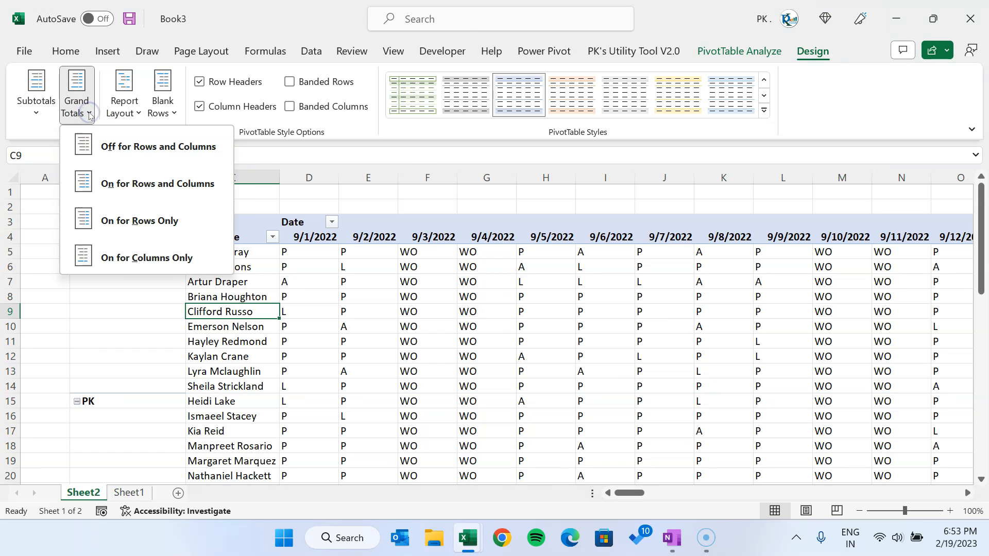
left_click(194, 152)
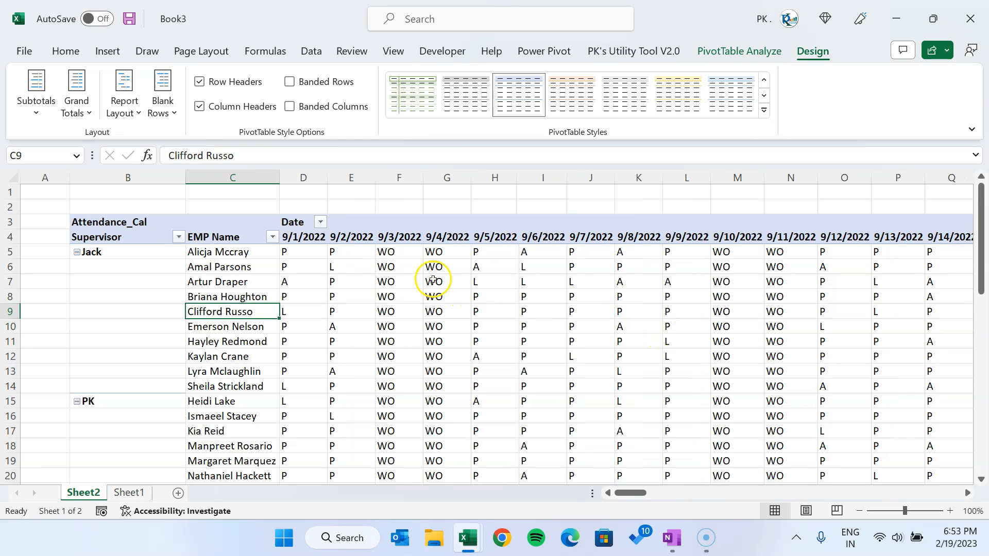
Step: Rotate the text of the date headers in row 4, from D4 onwards, to 90 degrees
key("Up")
key("Up")
key("Up")
key("Up")
key("Up")
key("Right")
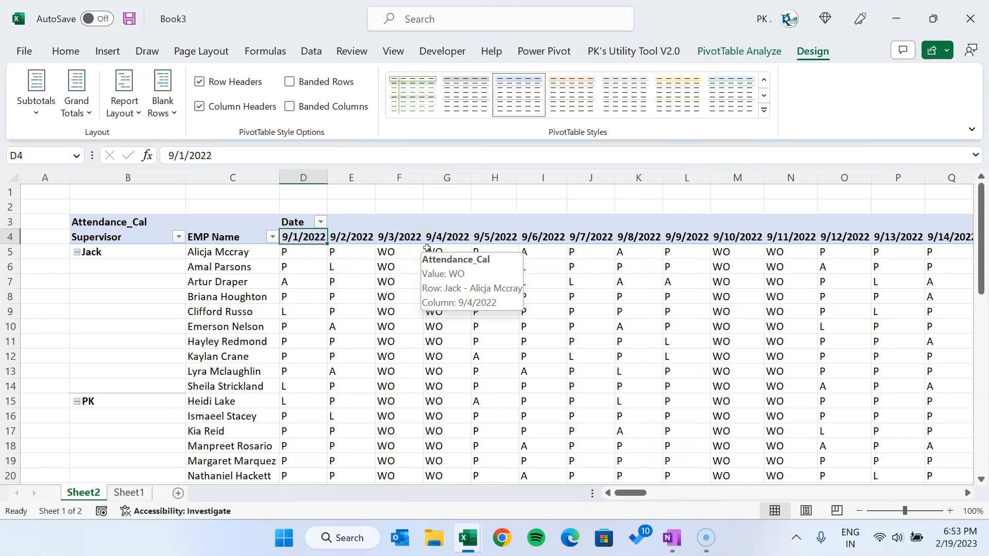
key("ctrl+shift+Right")
key("ctrl+shift+Right")
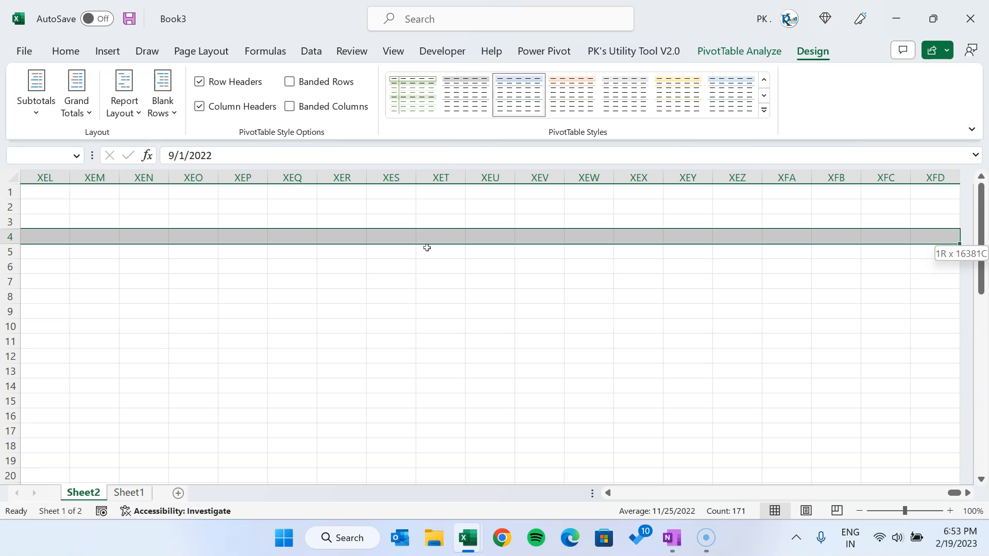
key("alt+o")
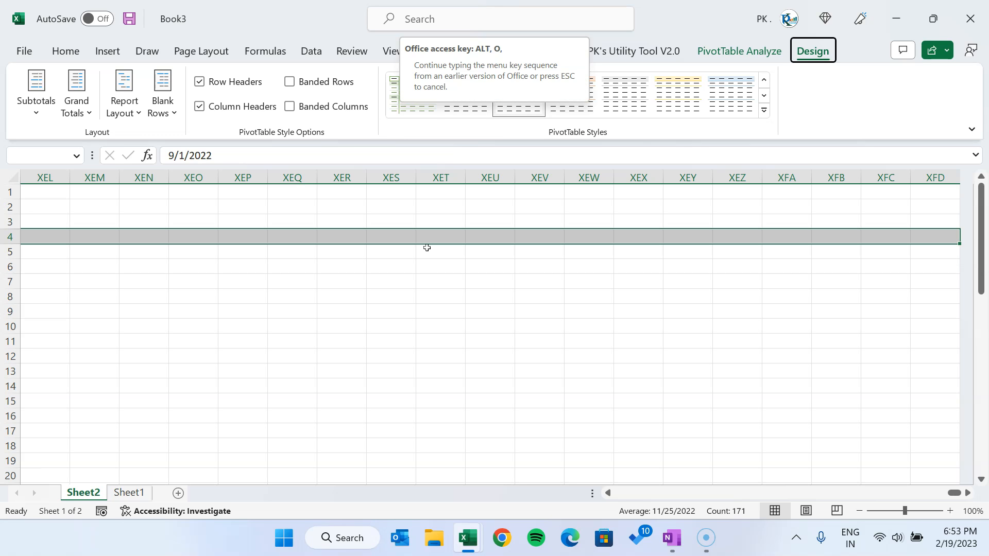
key("e")
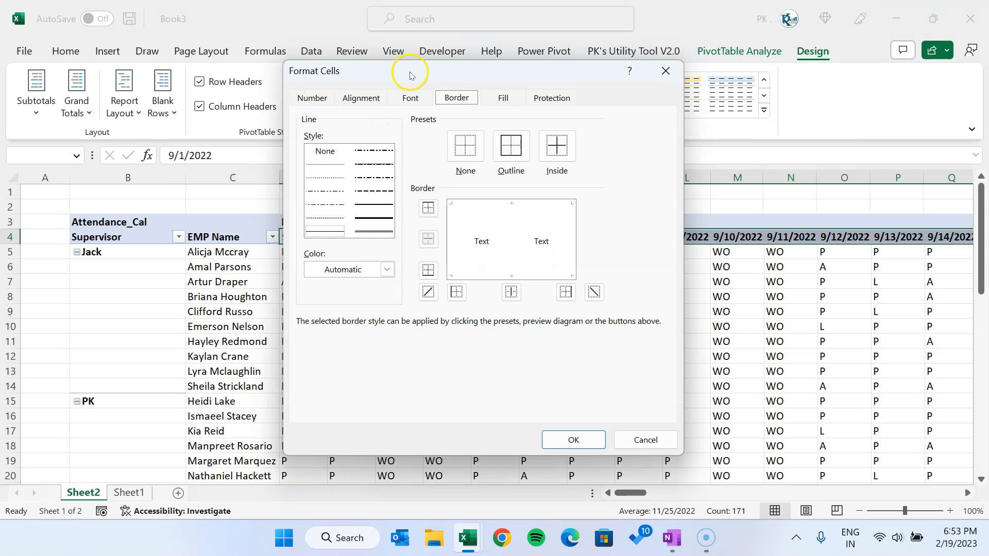
left_click(381, 98)
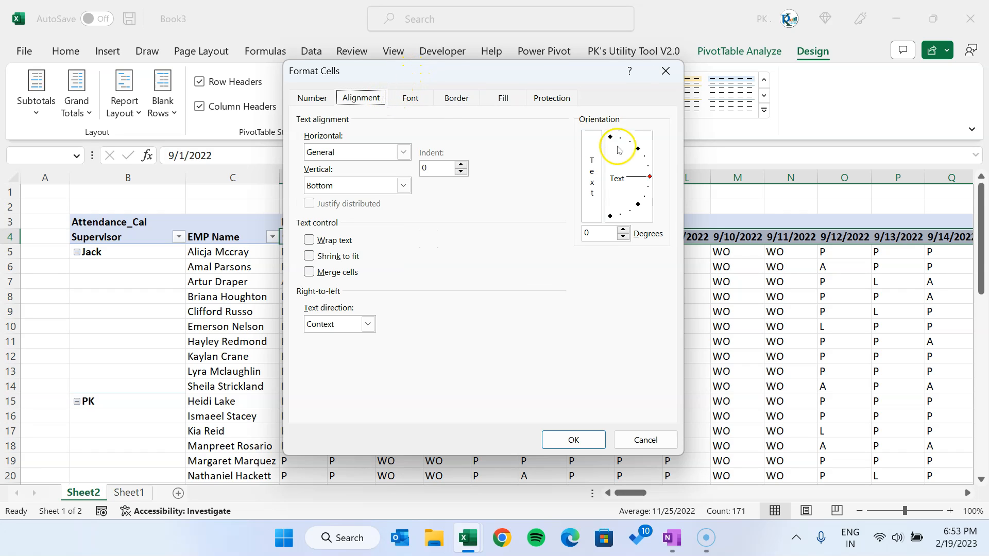
left_click_drag(654, 180, 610, 129)
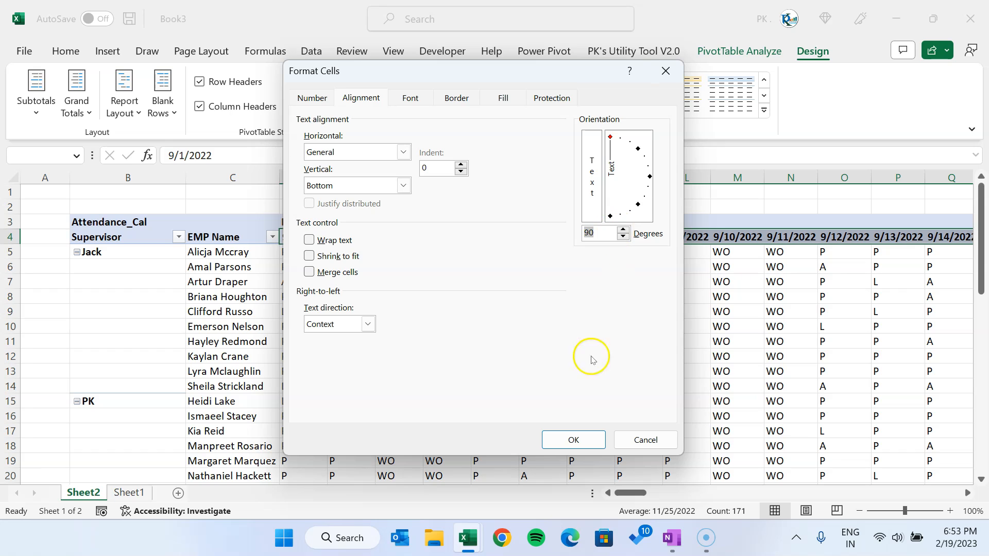
left_click(574, 440)
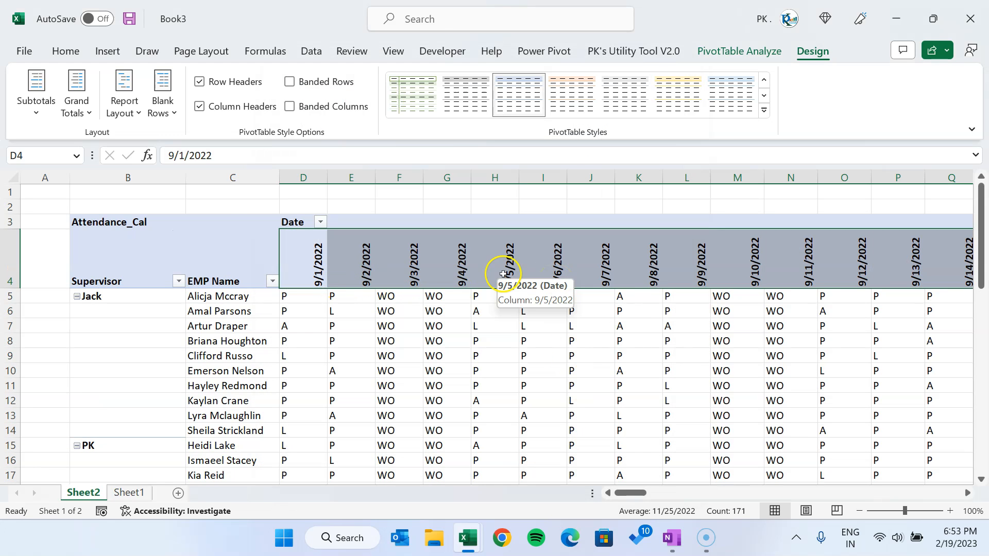
Step: Apply the custom number format D-MMM to the date headers in row 4
key("alt+o")
key("e")
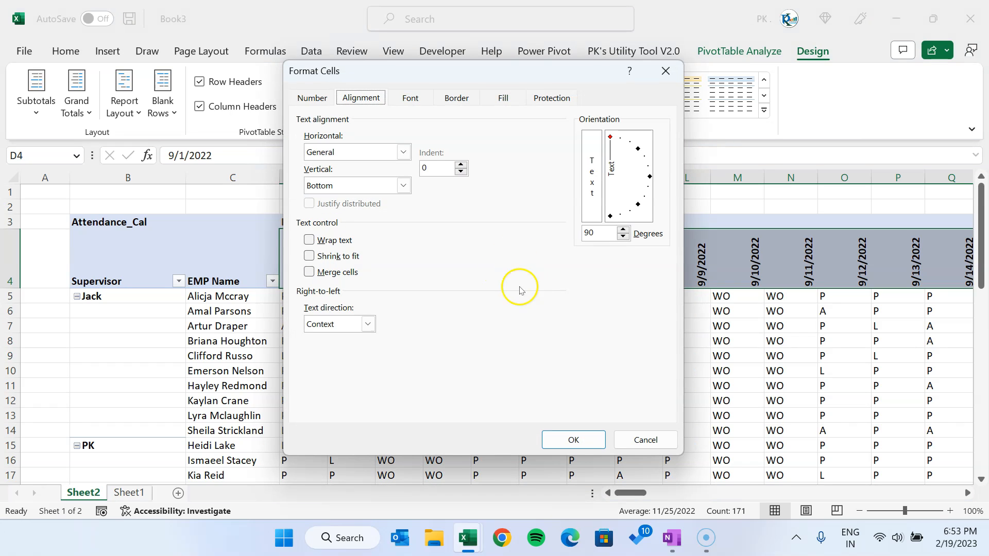
left_click(313, 98)
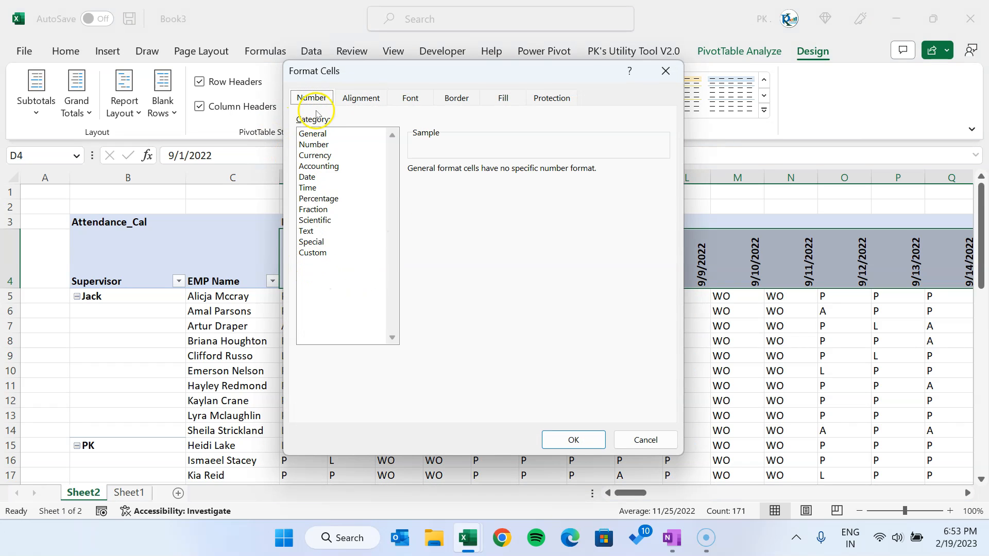
left_click(315, 252)
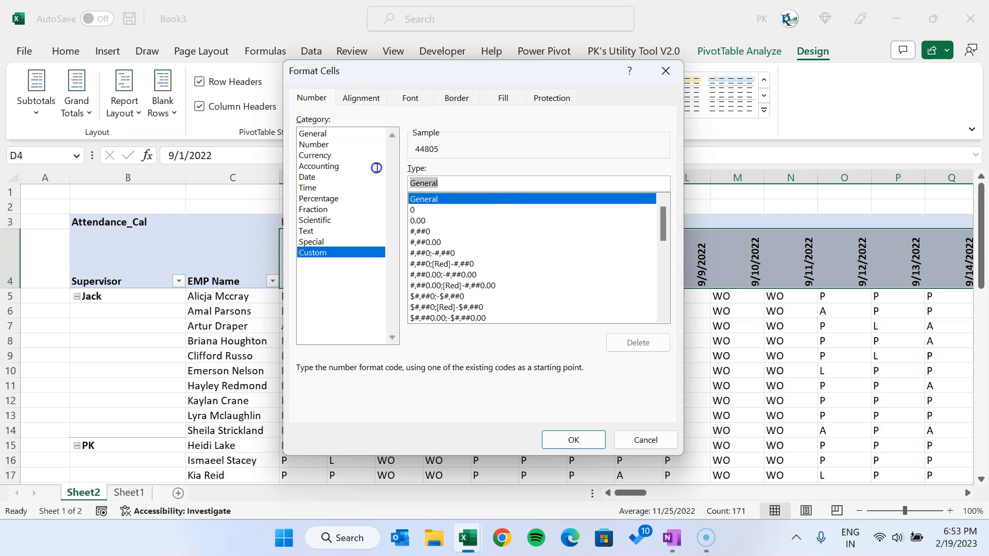
type("D-MMM")
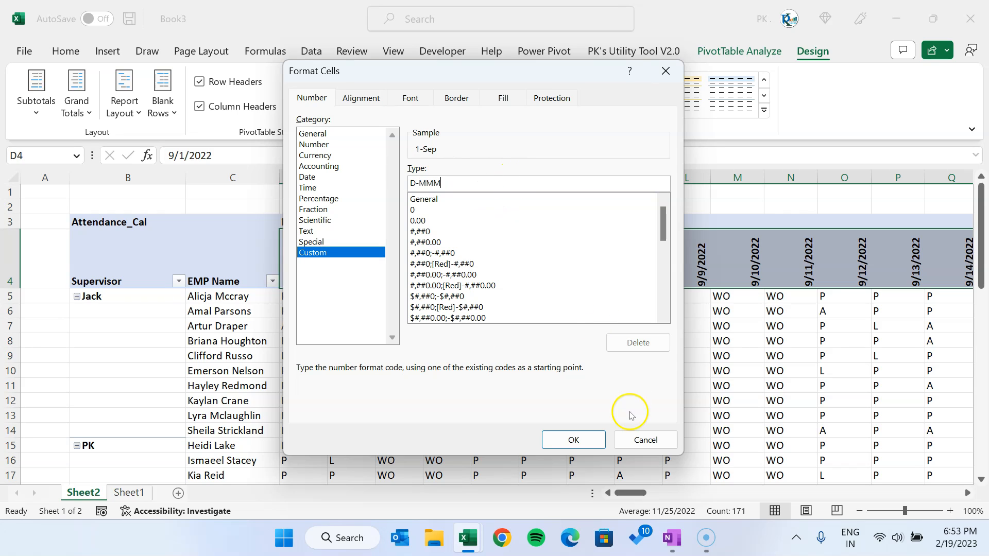
left_click(572, 440)
left_click_drag(312, 247, 948, 260)
left_click(304, 252)
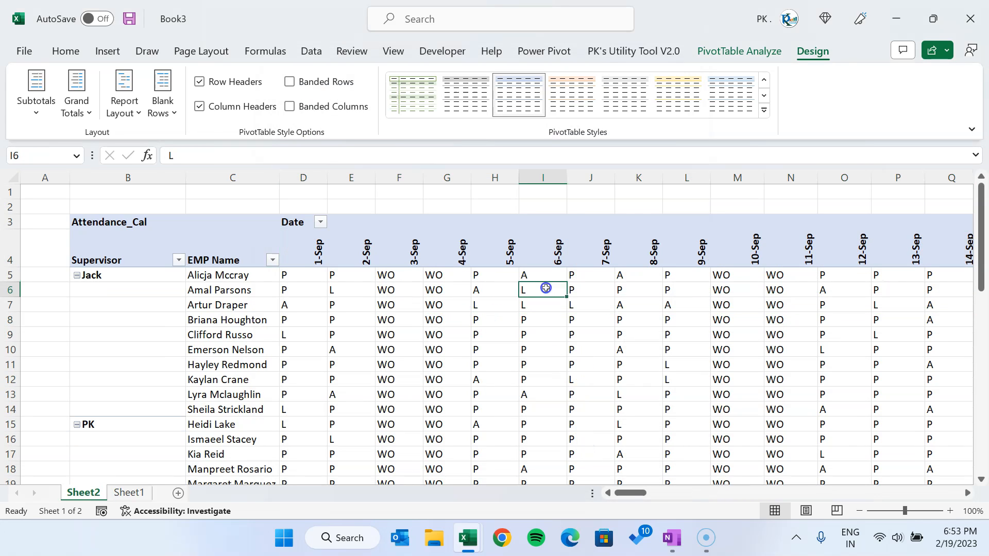
Step: Collapse the first supervisor's group in the PivotTable
left_click(76, 276)
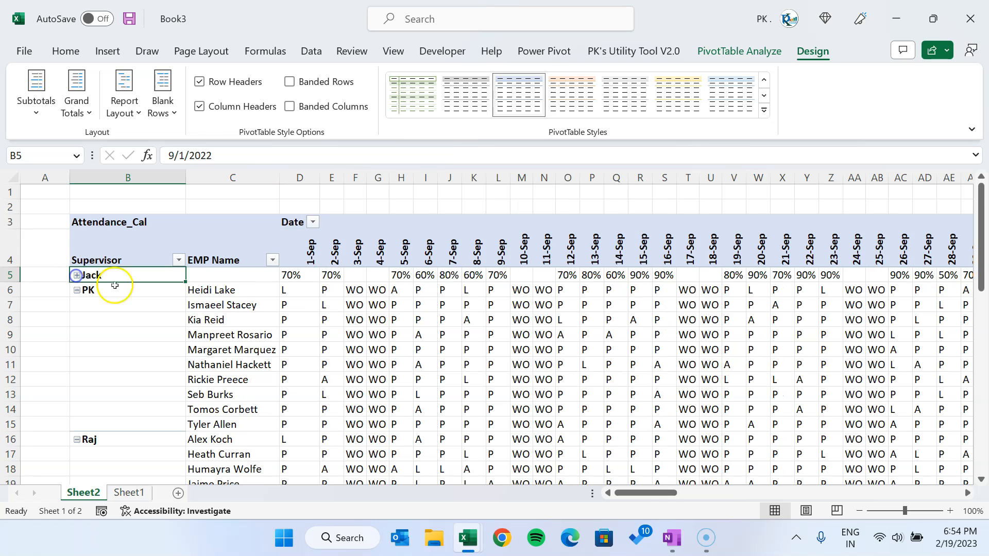
left_click(304, 277)
left_click(327, 249)
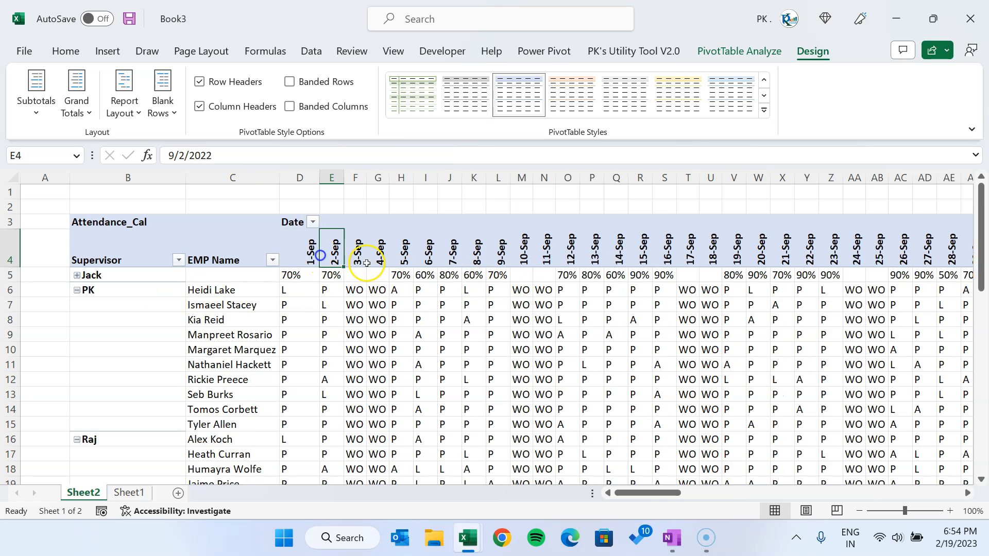
Step: Reduce the font size of the whole worksheet to 9
key("ctrl+a")
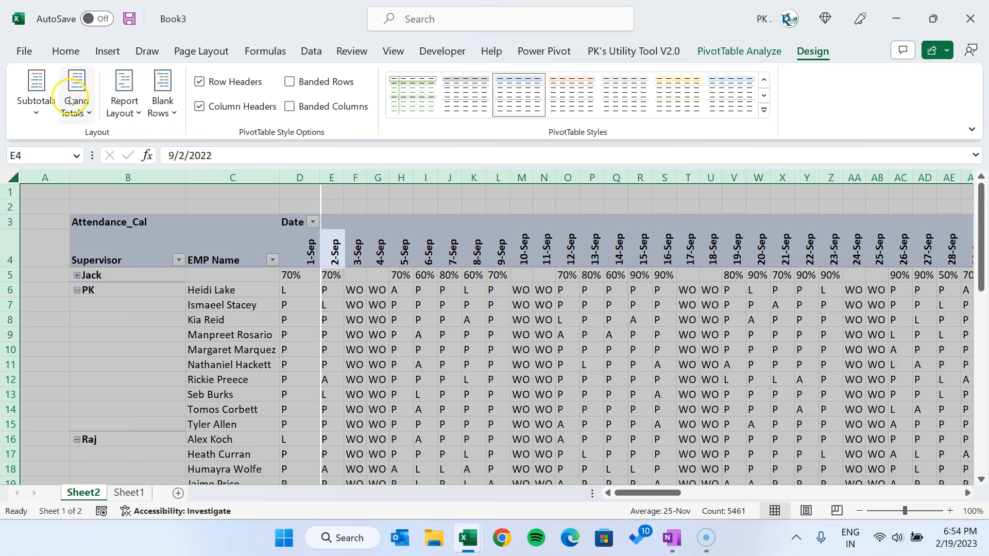
left_click(76, 54)
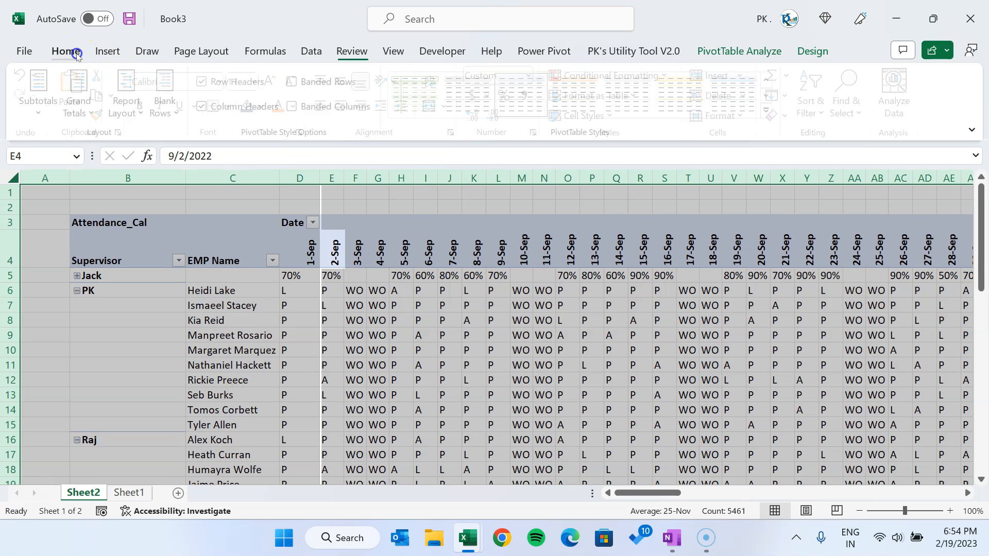
left_click(297, 81)
left_click(297, 81)
left_click(455, 272)
Step: Hide row 3, which holds the Attendance_Cal and Date labels above the date headers
left_click(306, 221)
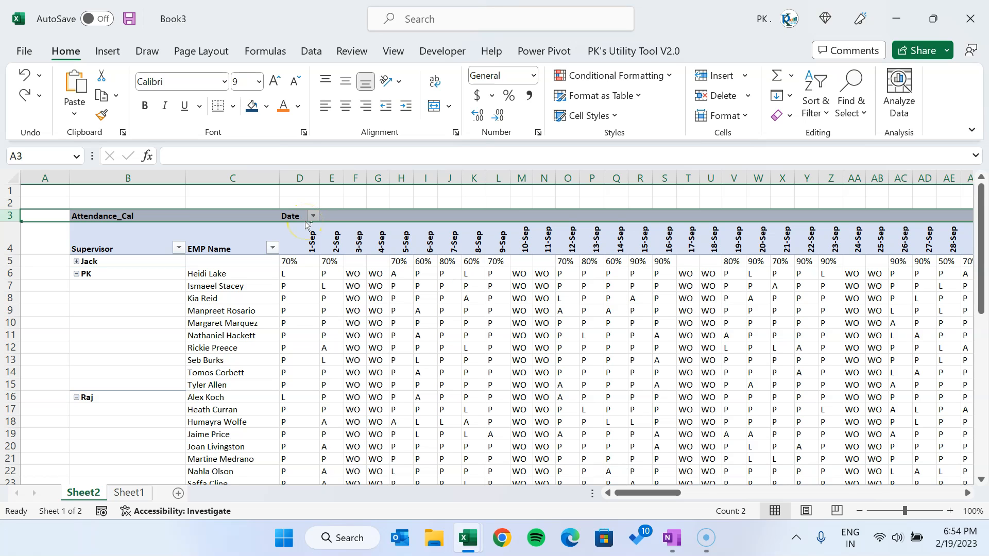
key("ctrl+9")
left_click(305, 221)
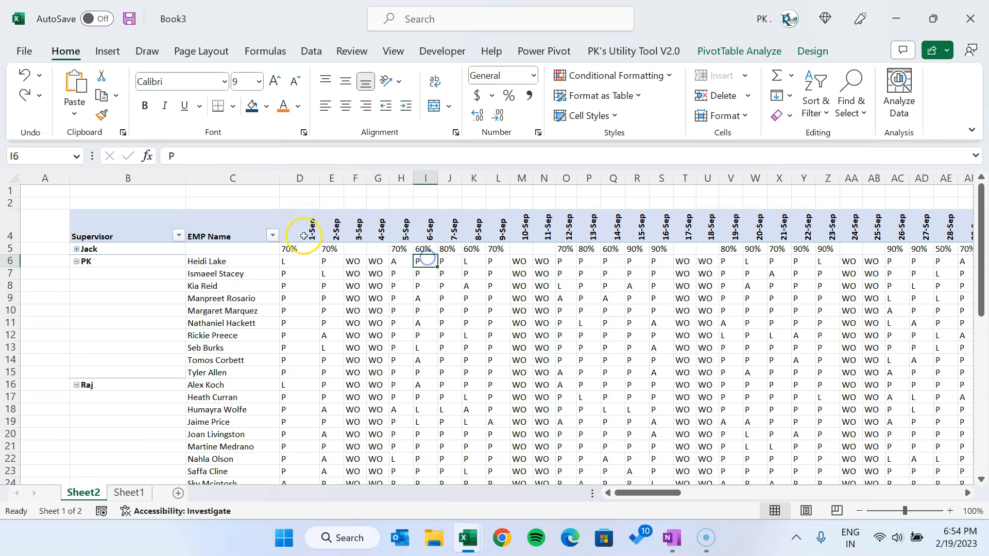
Step: Narrow column D to about the same width as the other date columns
left_click(299, 178)
left_click_drag(318, 178, 298, 178)
left_click_drag(298, 179, 300, 178)
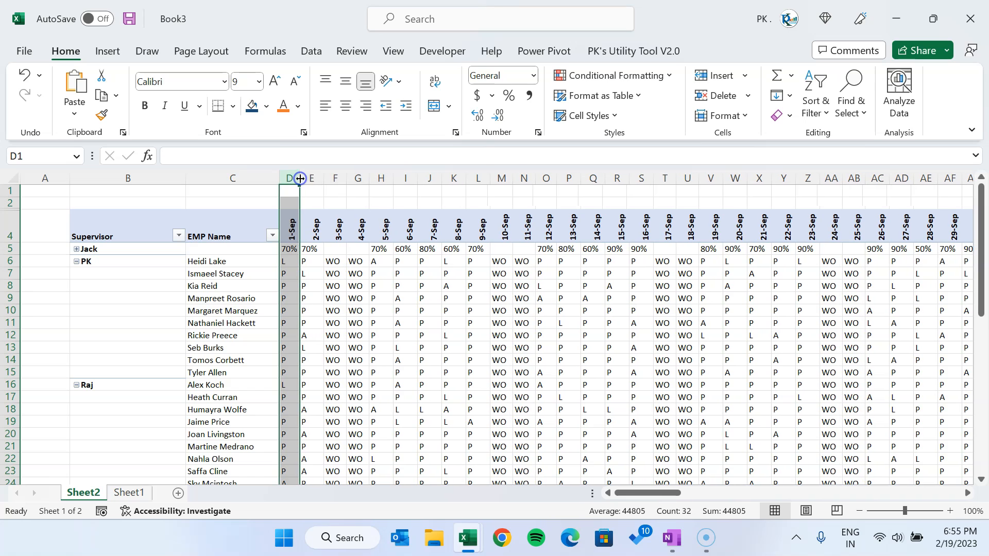
Step: Copy the width of column D and paste it as column widths across all the columns from D onward
left_click(294, 226)
key("Up")
key("ctrl+c")
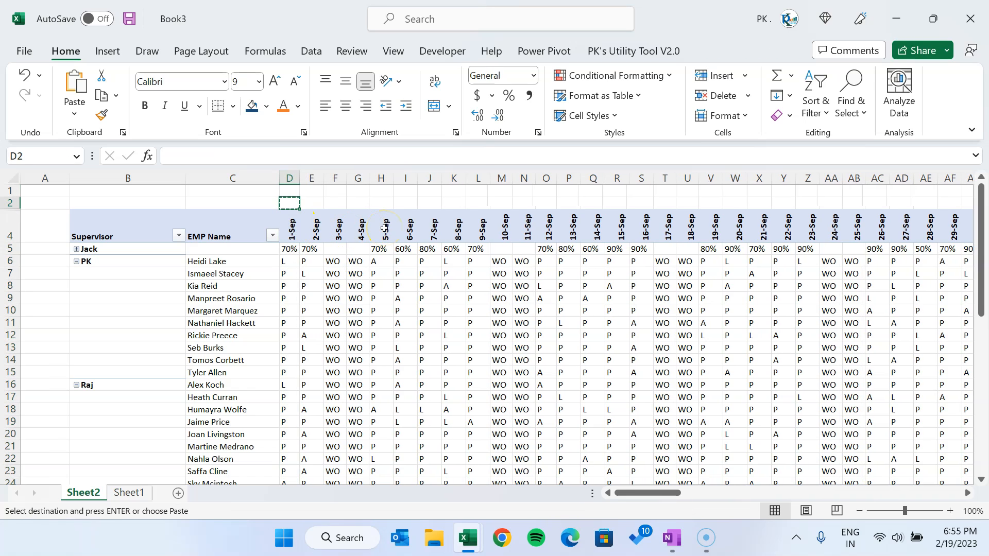
key("ctrl+shift+Right")
key("alt+e")
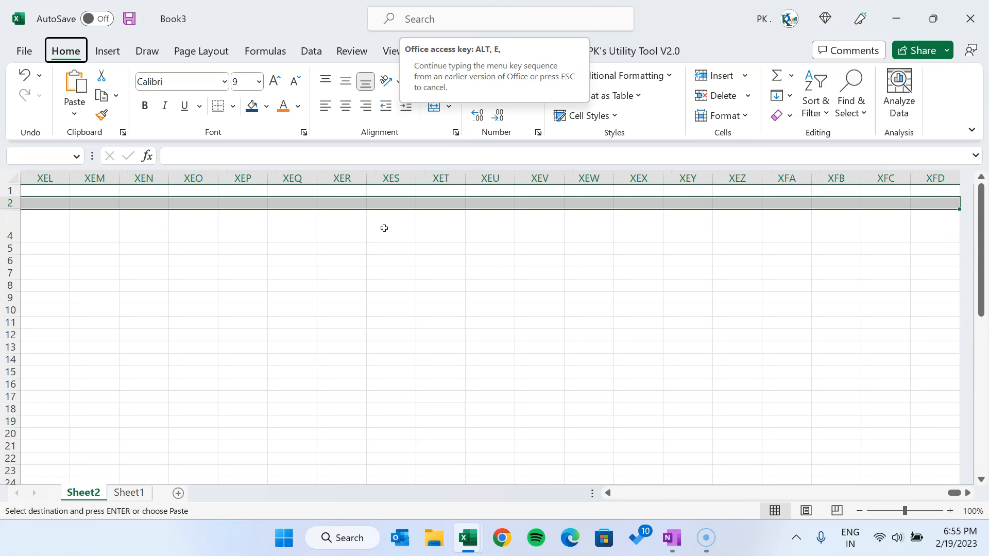
key("s")
left_click(535, 237)
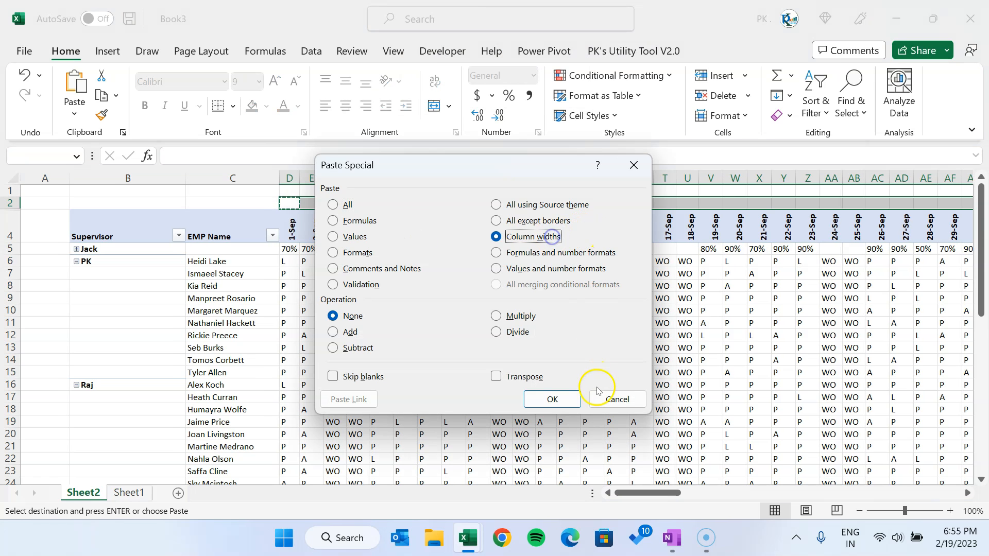
left_click(574, 398)
left_click(549, 347)
left_click(640, 227)
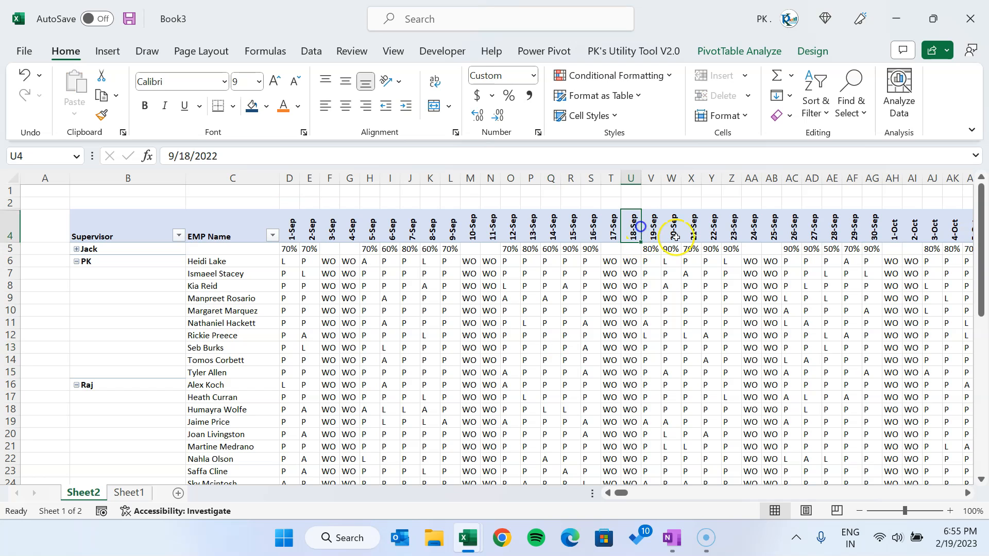
Step: Turn off the worksheet gridlines and expand the first supervisor's group in the PivotTable
left_click(393, 51)
left_click(475, 108)
left_click(492, 232)
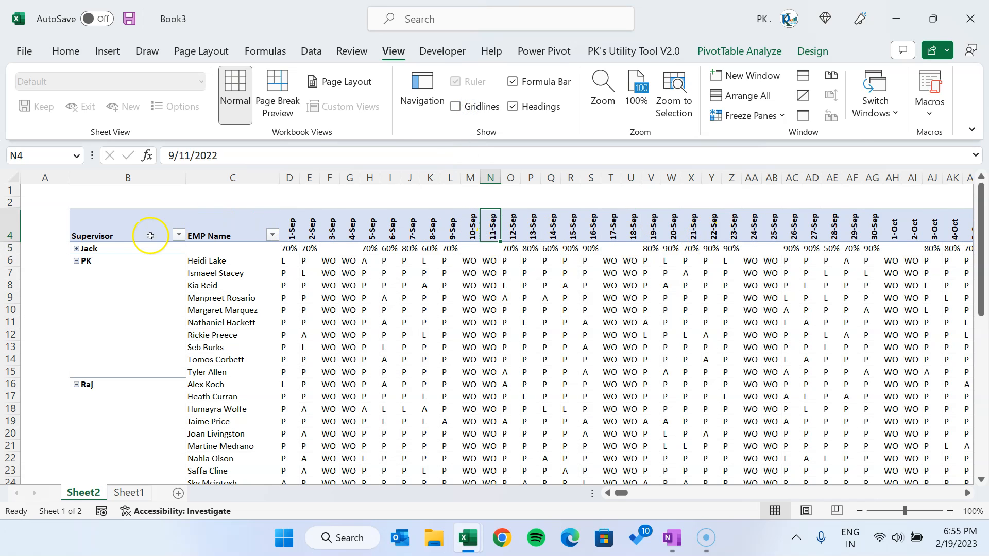
left_click(76, 248)
Step: Insert two blank rows at row 1, above the PivotTable
left_click(10, 190)
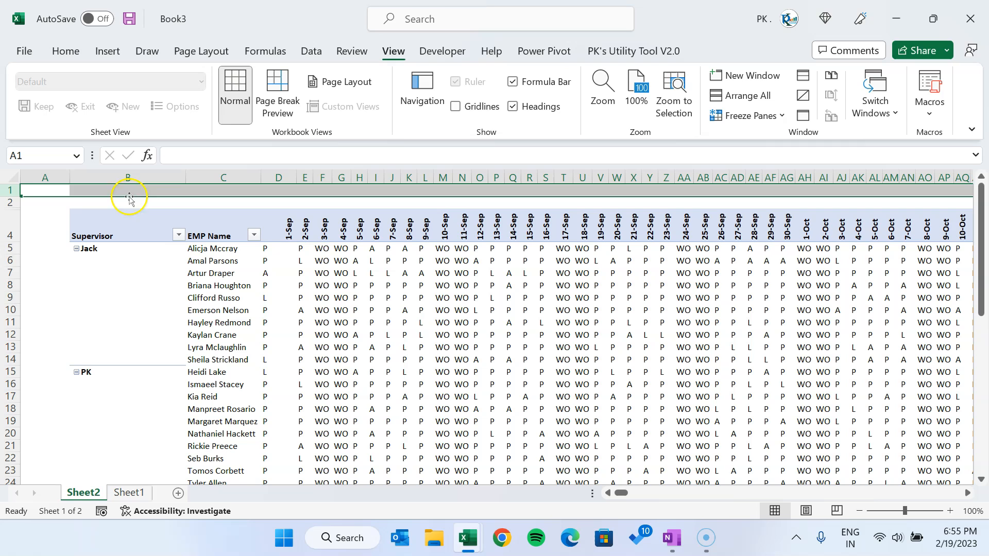
left_click(27, 192)
left_click(8, 190)
key("ctrl+shift+plus")
key("ctrl+shift+plus")
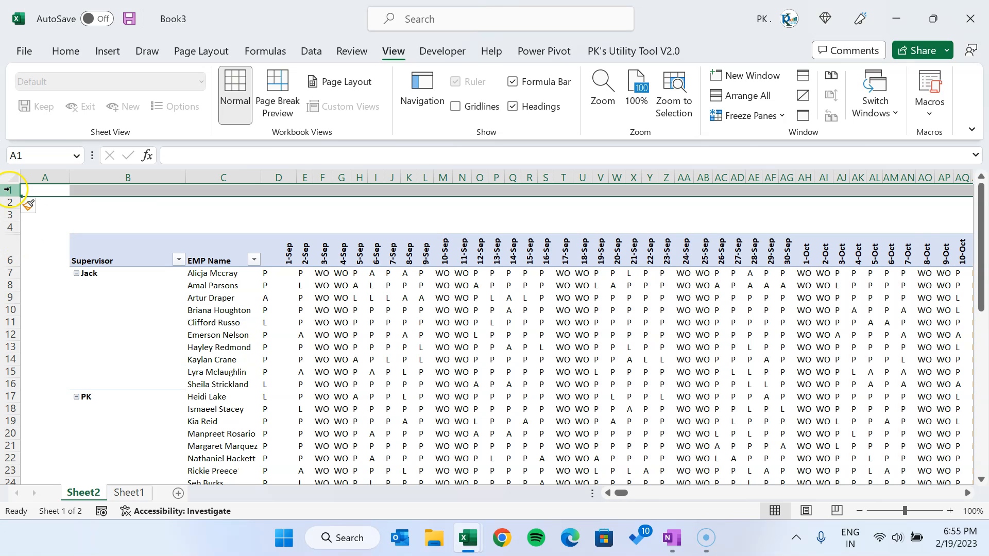
left_click(468, 231)
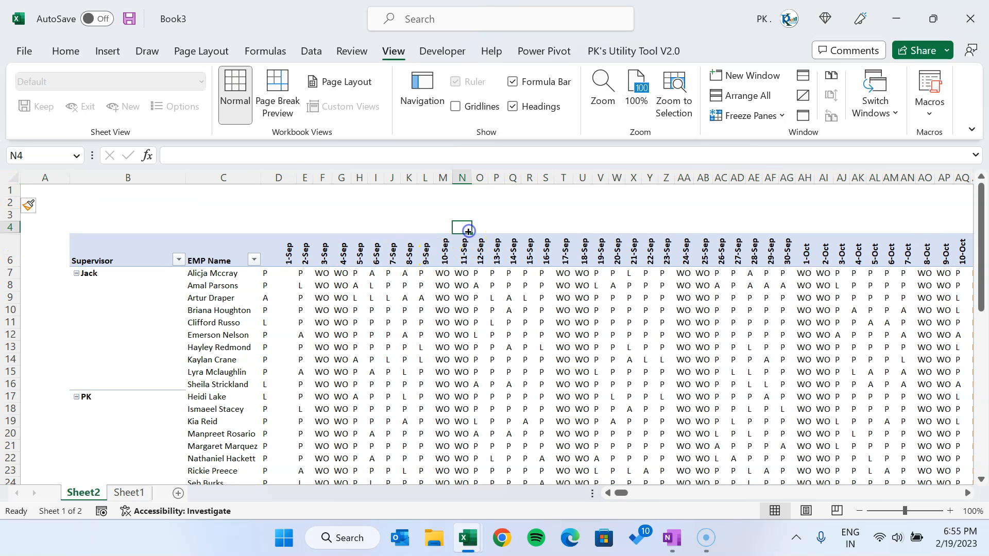
Step: Delete the empty column A before the Supervisor column
left_click(198, 310)
left_click(51, 178)
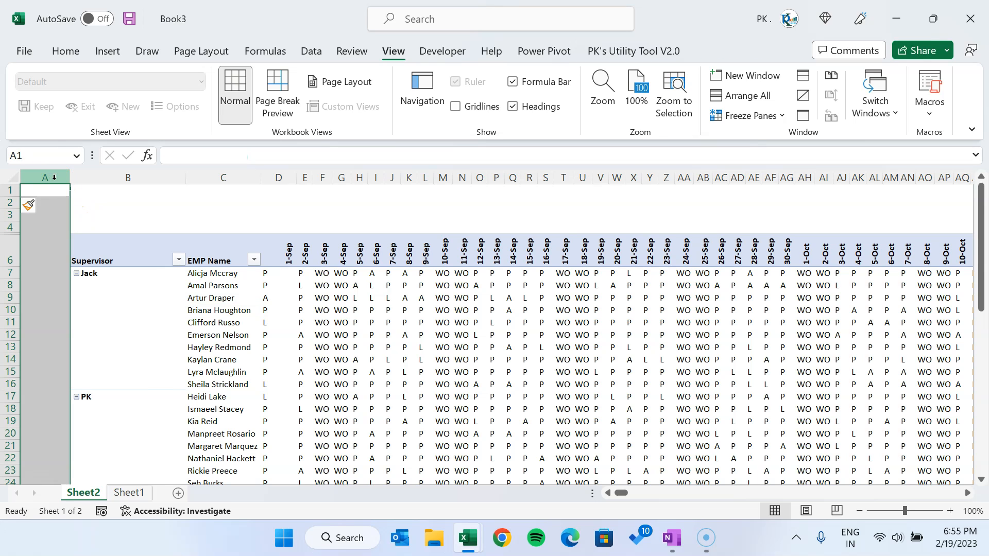
key("ctrl+minus")
Step: Disable the PivotTable option that autofits column widths on update
right_click(278, 285)
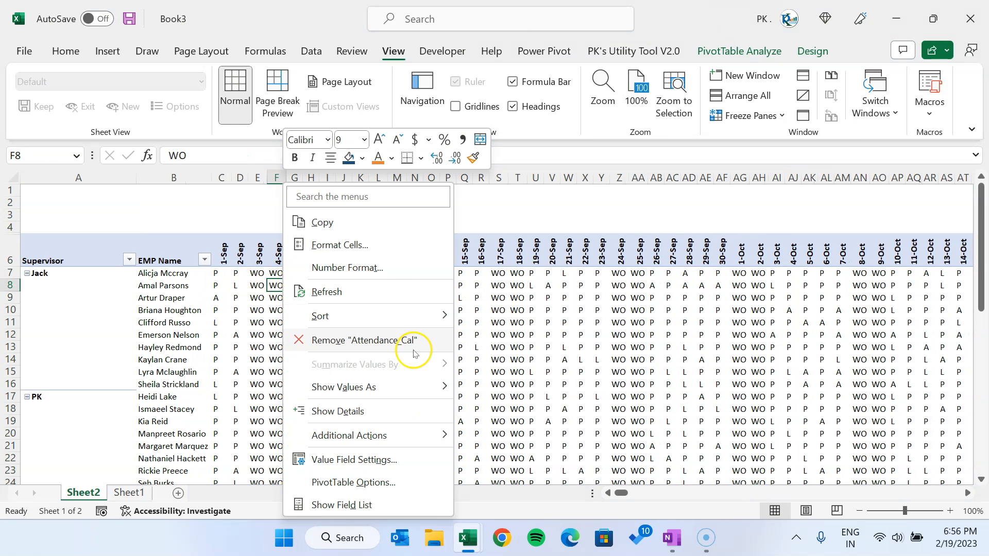
left_click(344, 482)
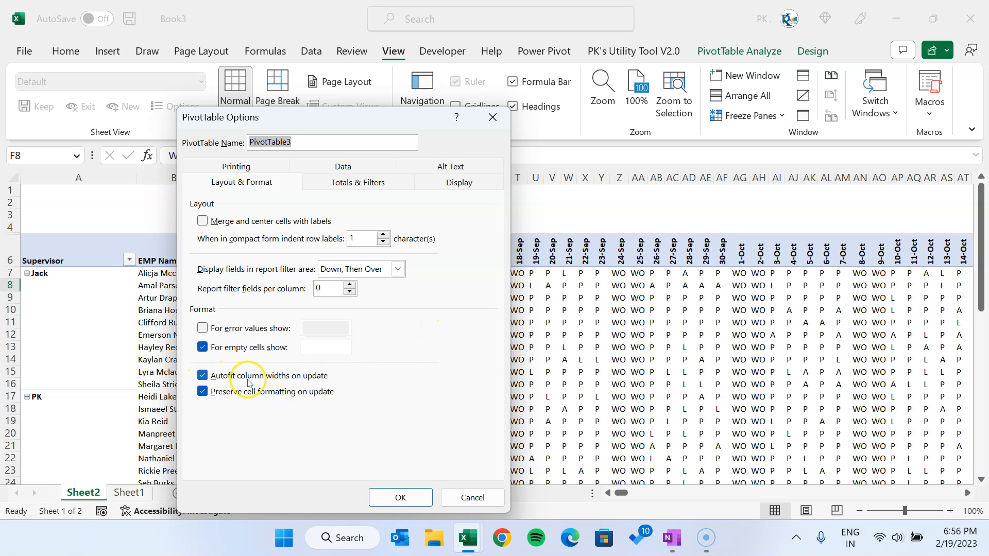
left_click(301, 380)
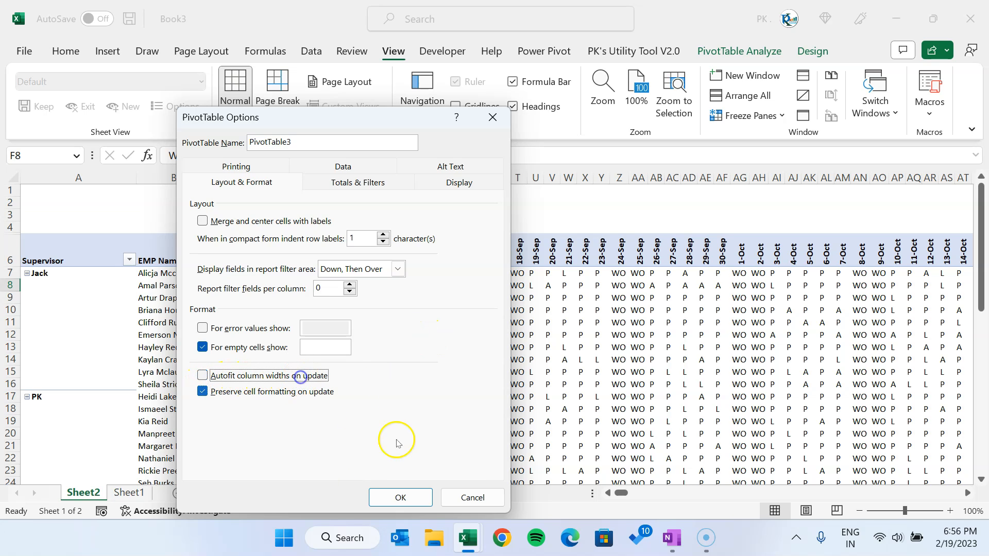
left_click(402, 497)
left_click(424, 323)
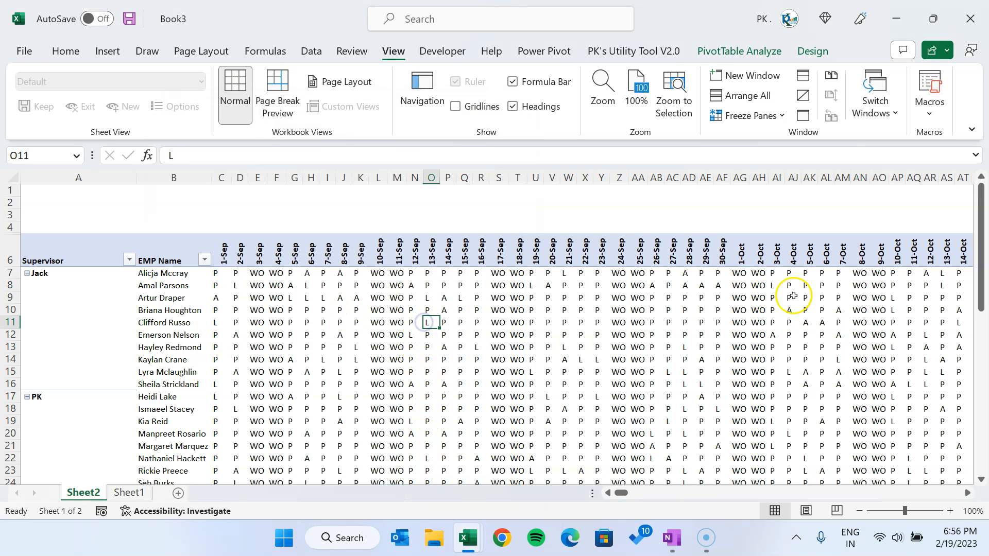
left_click(276, 202)
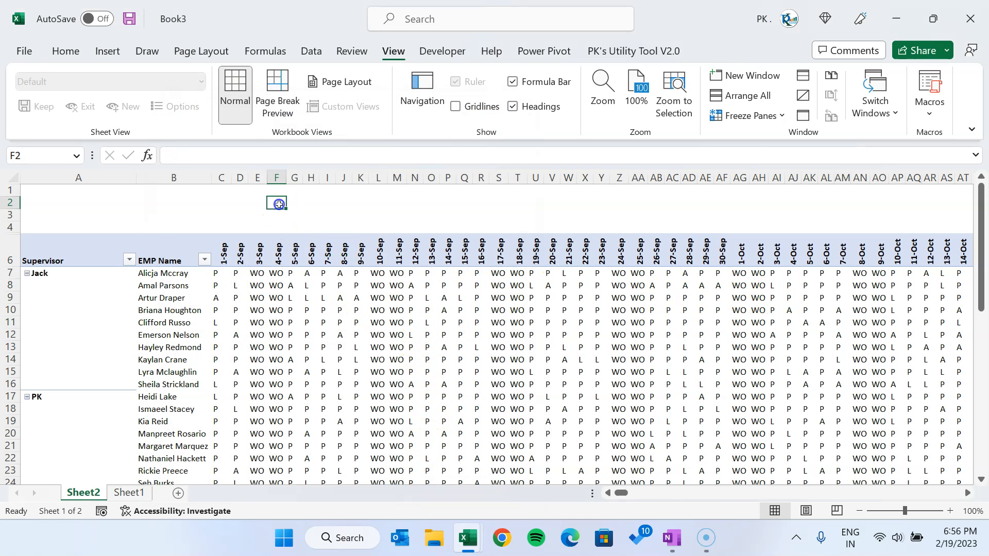
Step: Select the first attendance value, in cell C7, and check the PivotTable's conditional formatting rules
left_click_drag(228, 276, 803, 284)
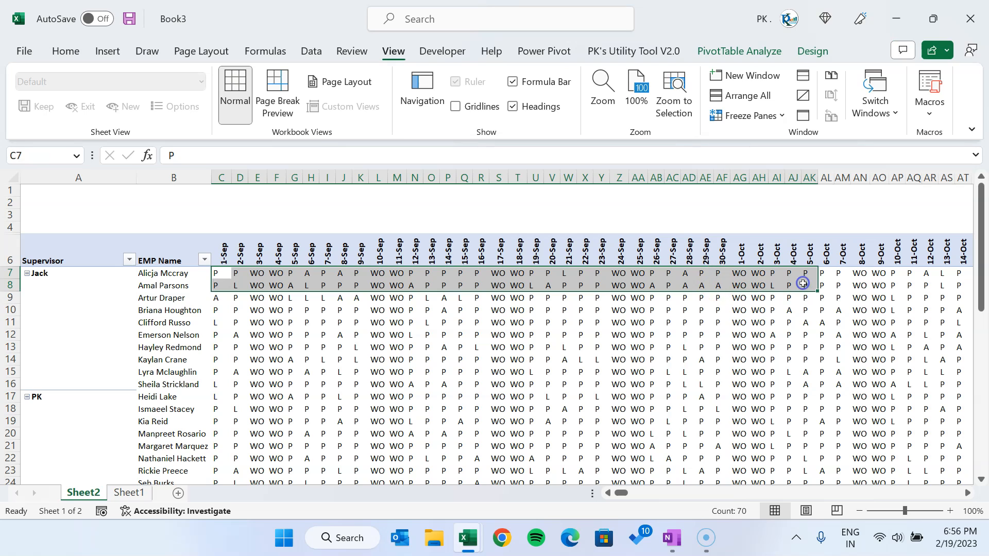
key("Up")
key("Down")
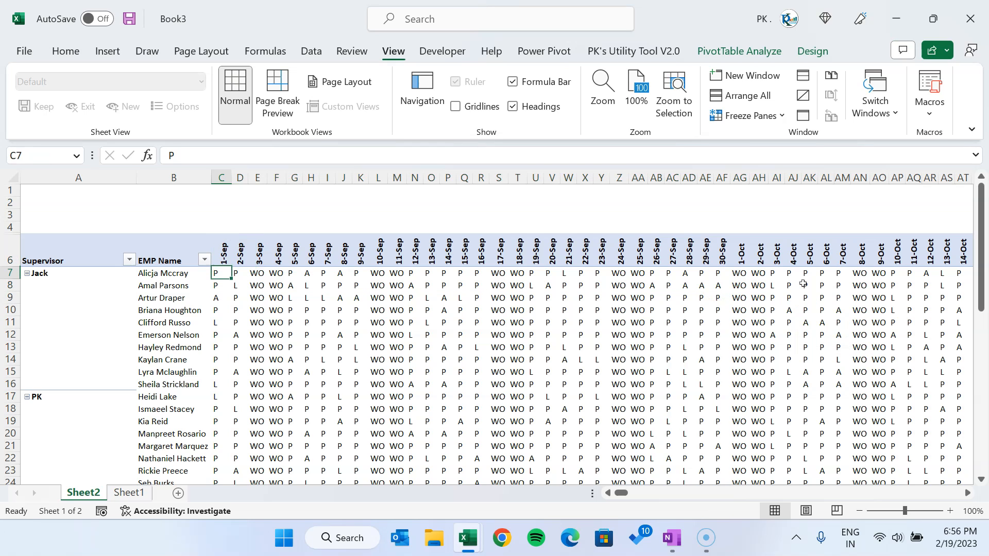
key("Up")
key("Down")
key("Up")
key("Down")
key("alt+o+d")
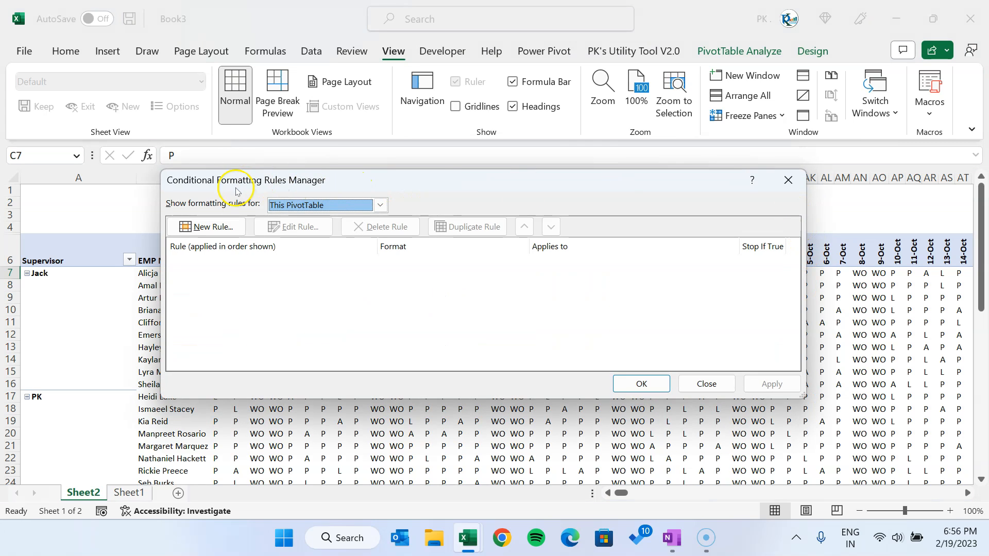
left_click(215, 230)
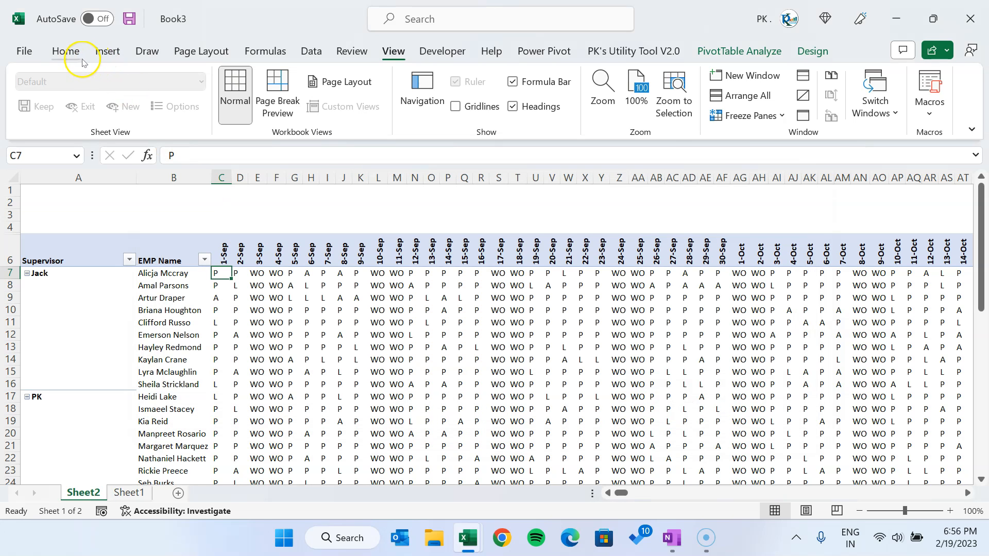
Step: Create a conditional formatting rule for all Attendance_Cal values for EMP Name and Date where the cell value equals "P"
left_click(67, 51)
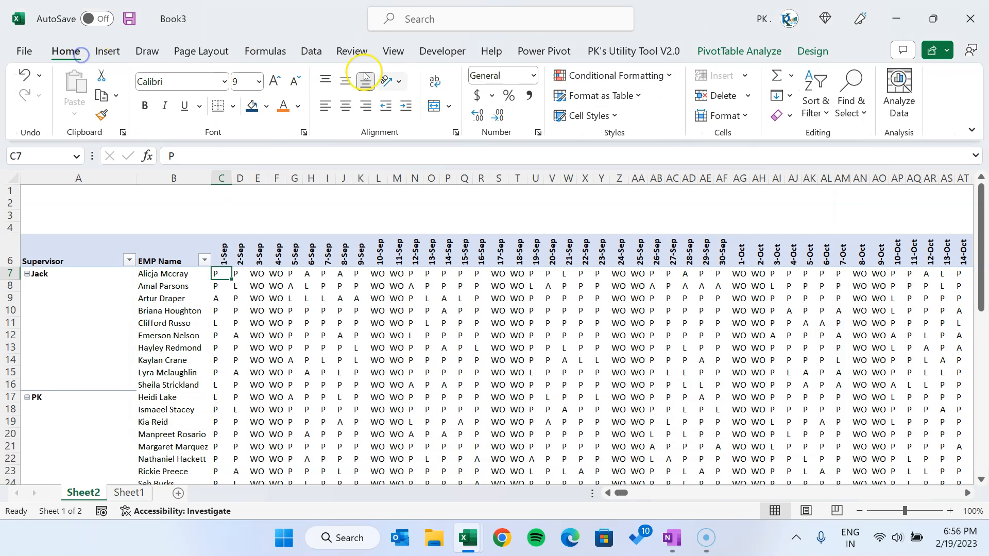
left_click(665, 76)
left_click(604, 285)
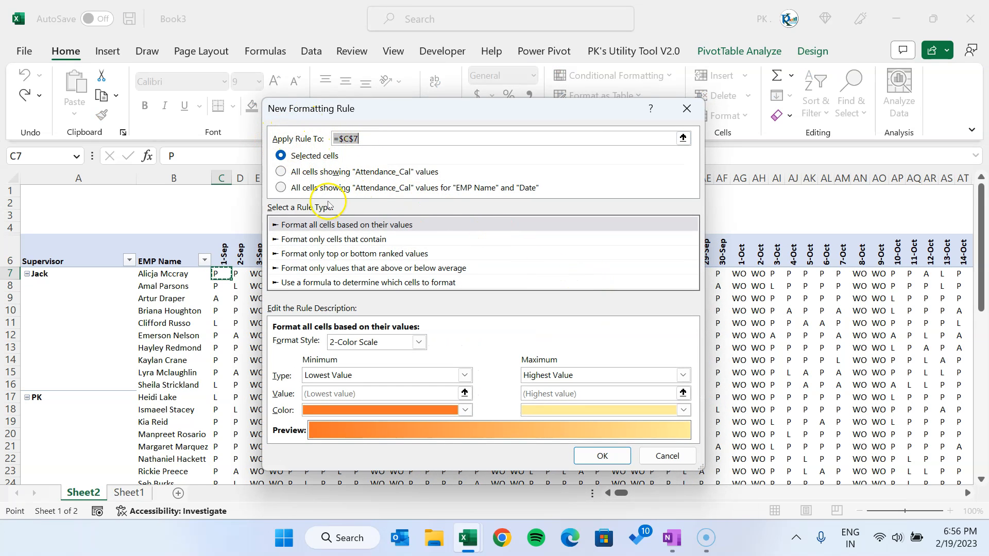
left_click(283, 189)
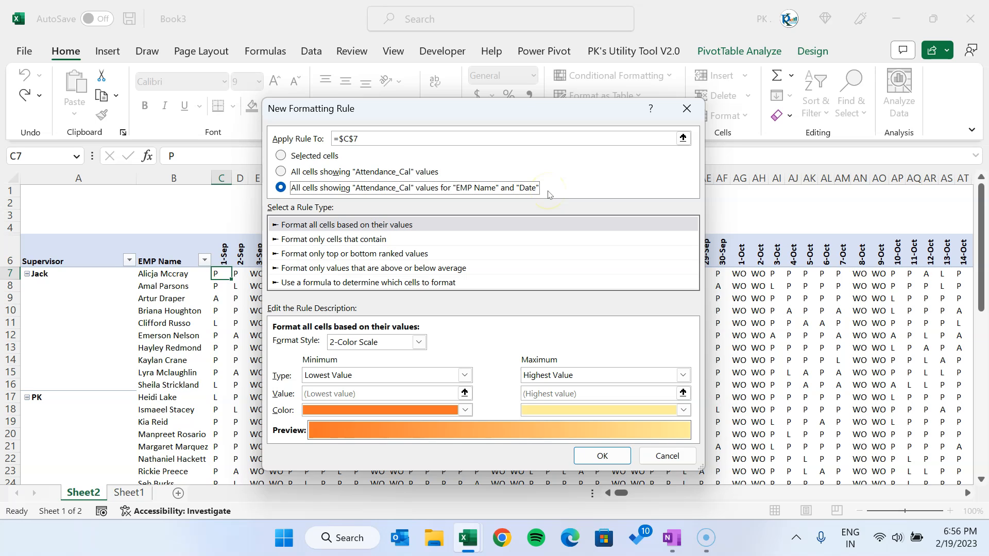
left_click(363, 240)
left_click(404, 343)
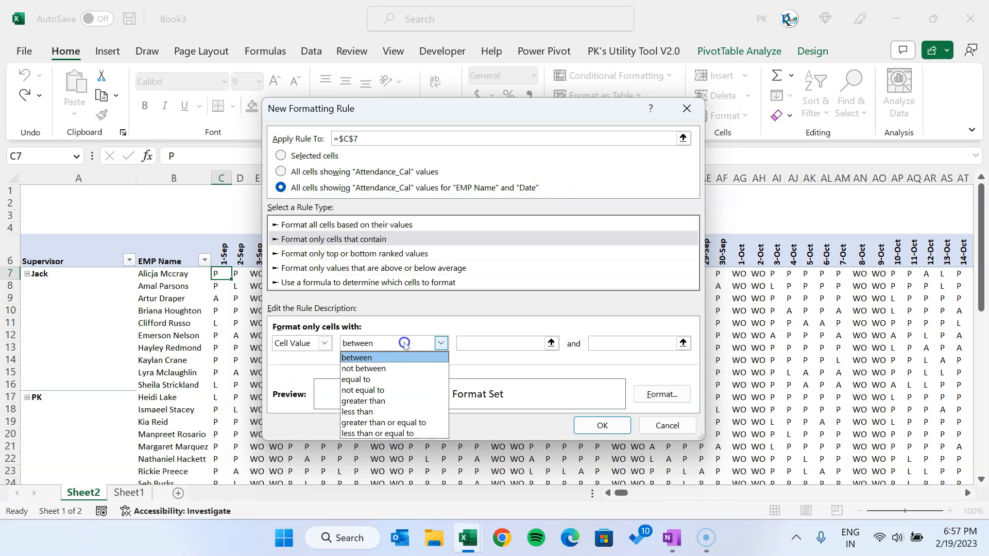
left_click(392, 383)
left_click(508, 343)
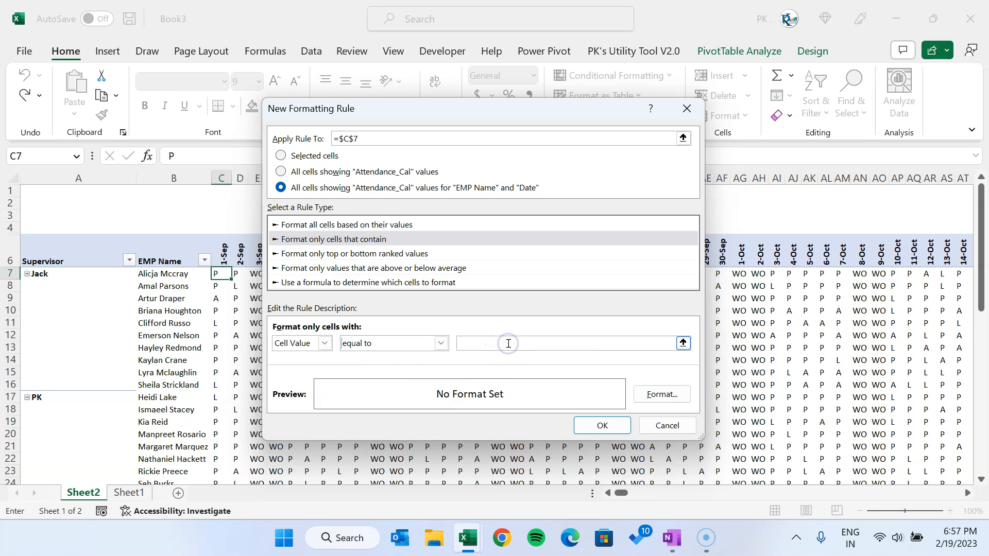
type("P")
Step: Give the "P" rule a light green fill and apply it to the PivotTable
left_click(661, 394)
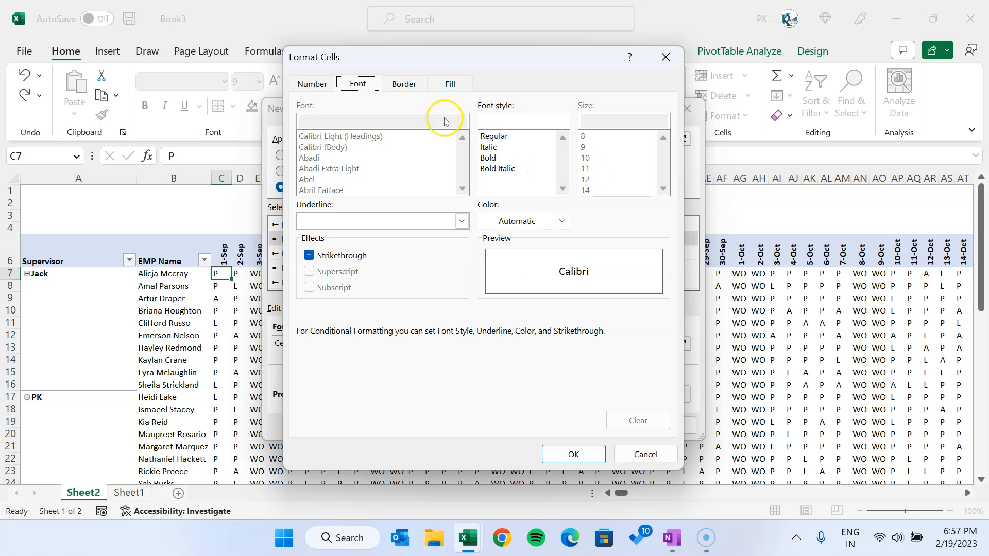
left_click(449, 84)
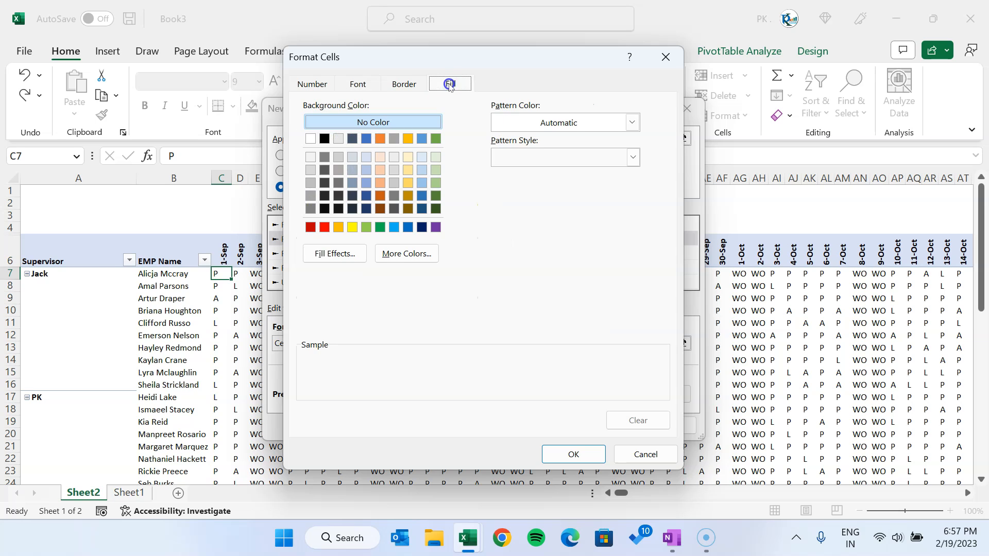
left_click(437, 170)
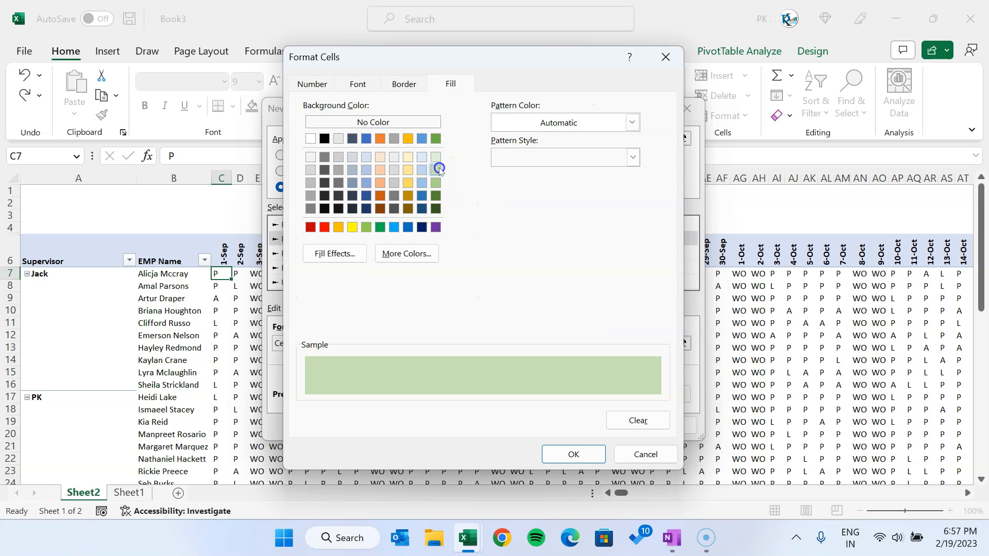
left_click(571, 453)
left_click(602, 426)
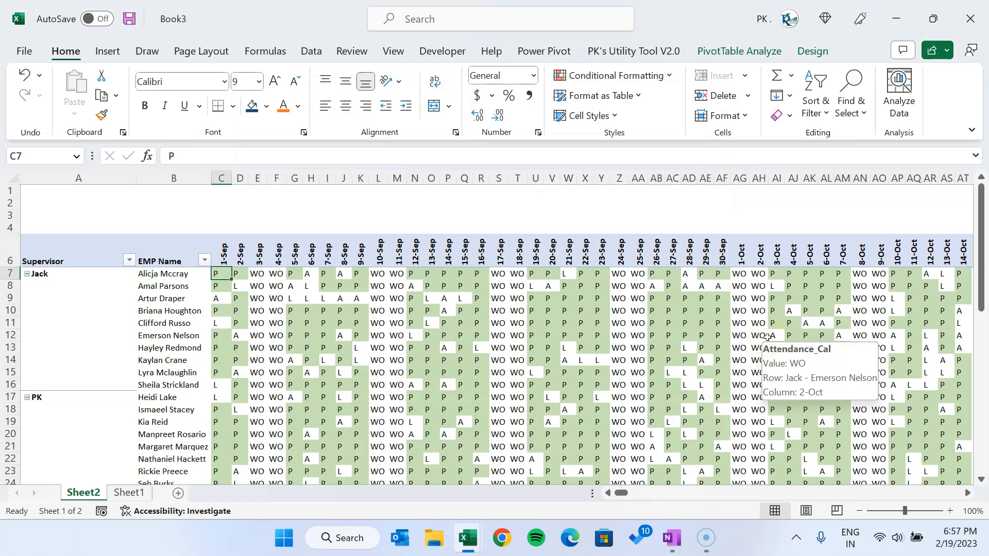
Step: Add a second rule for all Attendance_Cal values for EMP Name and Date where the cell value equals "A"
mouse_move(520, 305)
key("alt+h")
key("l")
key("r")
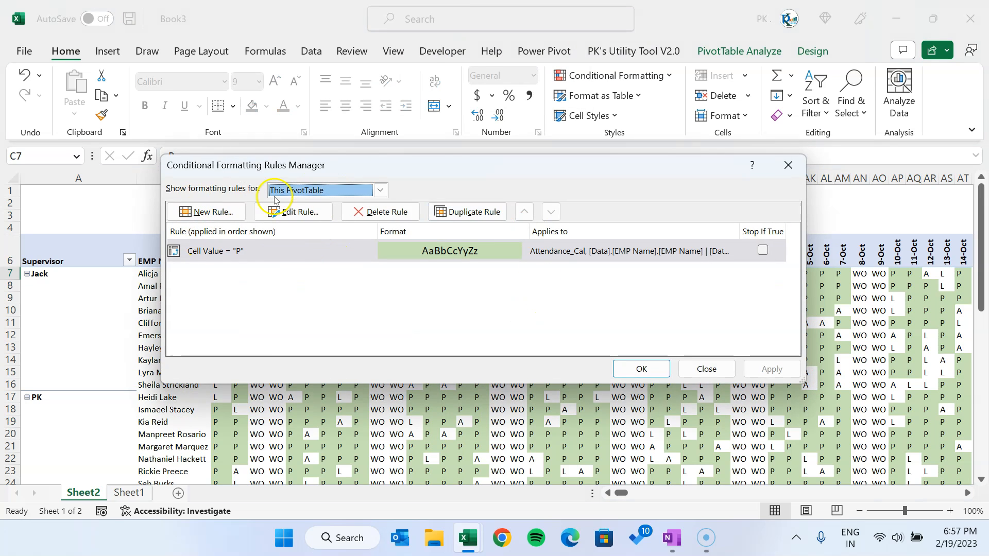
left_click(208, 212)
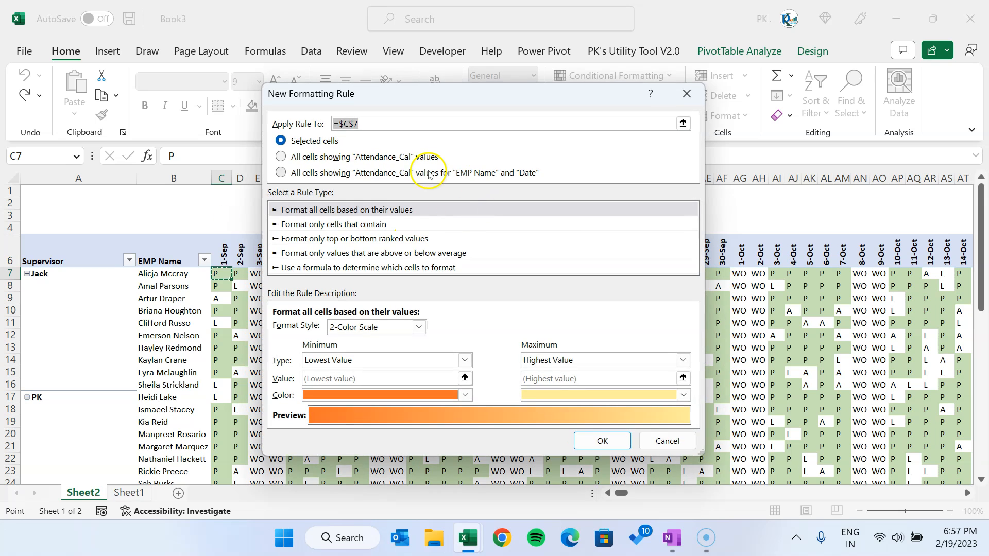
left_click(281, 172)
left_click(332, 225)
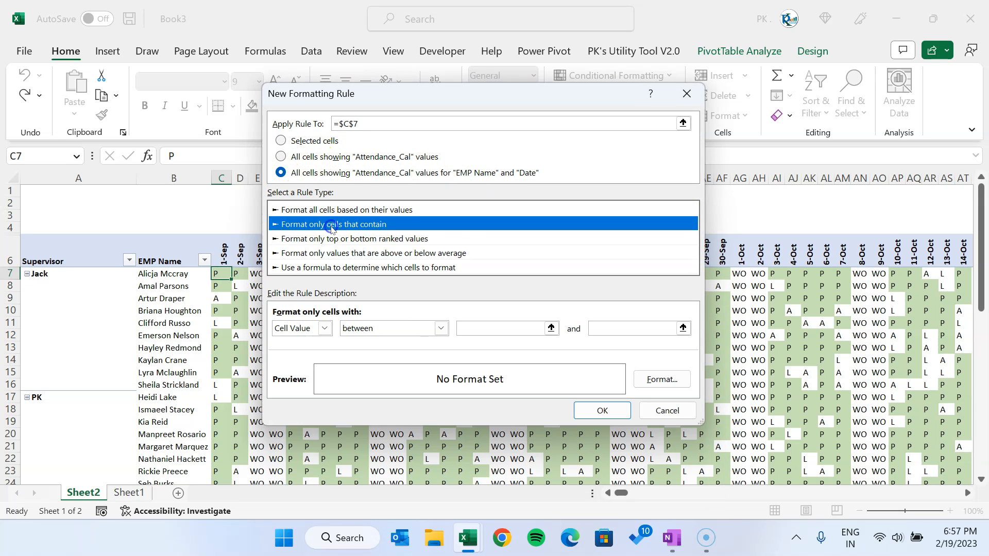
left_click(431, 328)
left_click(432, 359)
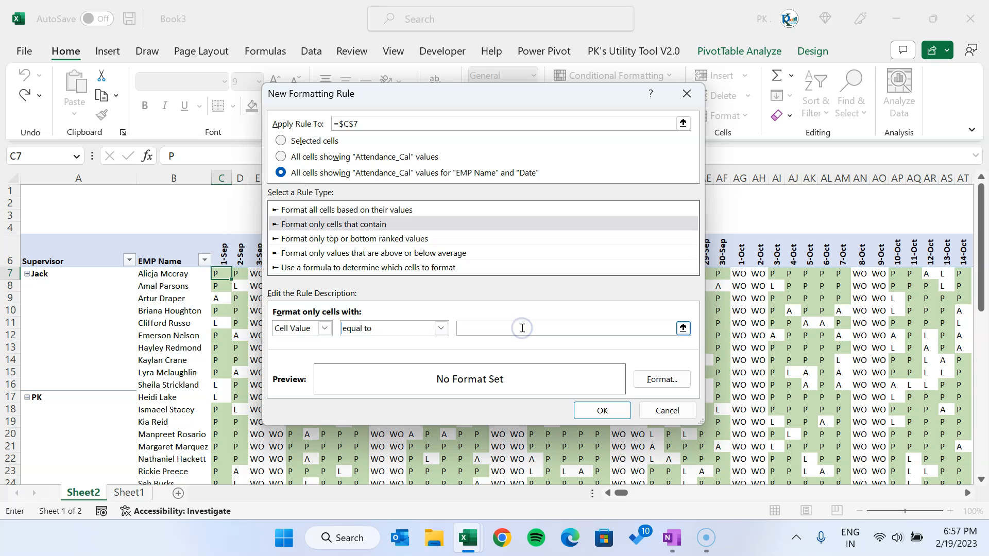
Step: Give the "A" rule a light orange fill and add it to the PivotTable's rules
left_click(661, 379)
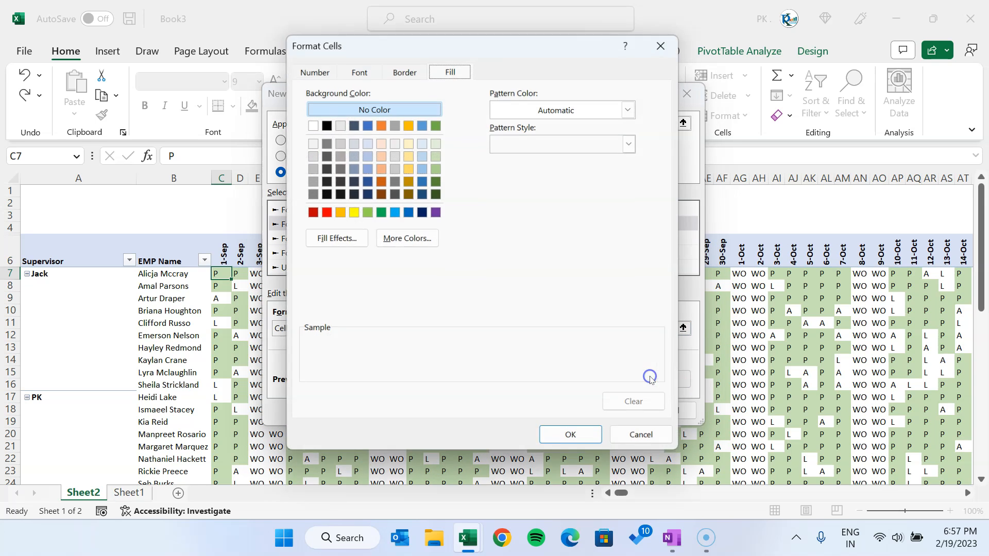
left_click(380, 155)
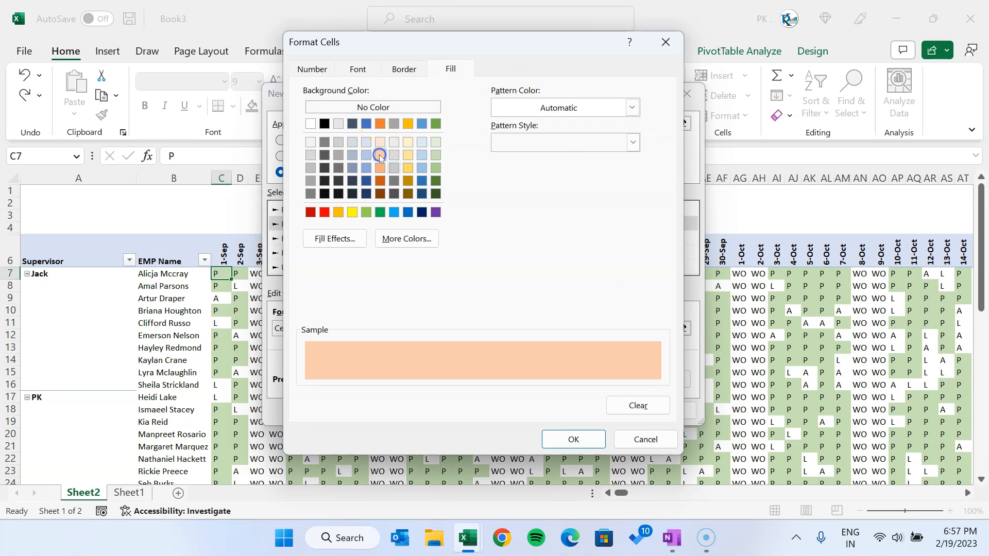
left_click(592, 435)
left_click(600, 409)
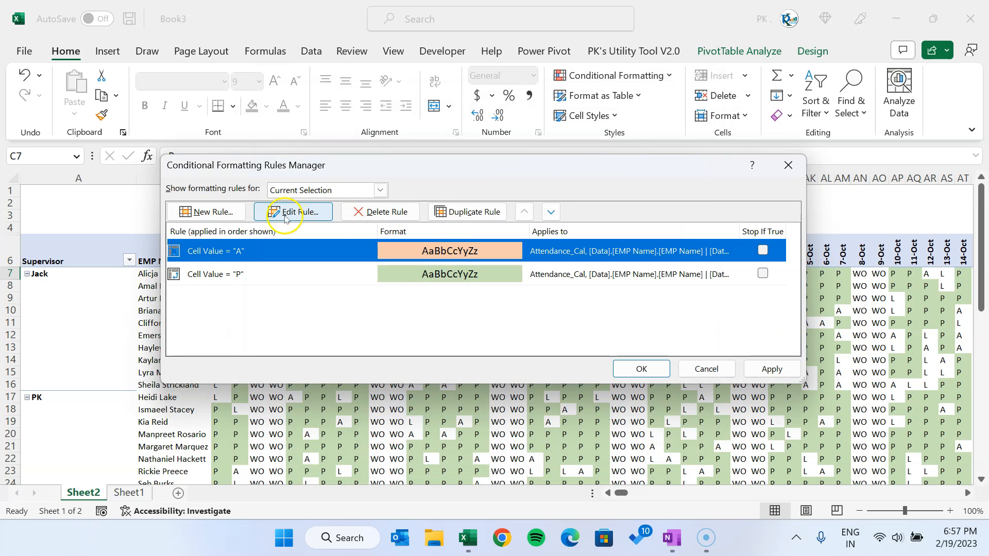
Step: Add a third conditional formatting rule for all Attendance_Cal values for EMP Name and Date where the cell value equals "L"
left_click(206, 212)
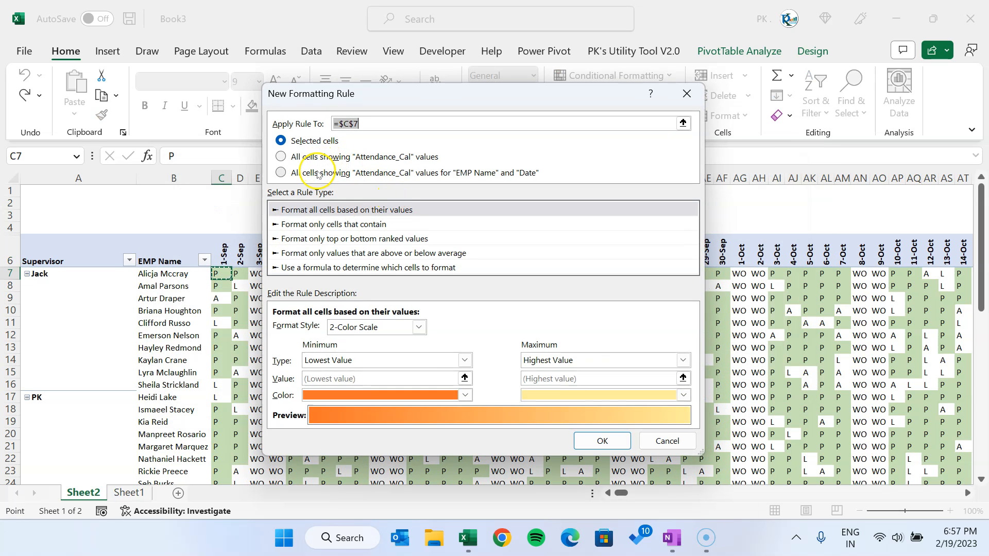
left_click(318, 174)
left_click(366, 224)
left_click(442, 328)
left_click(397, 360)
left_click(517, 325)
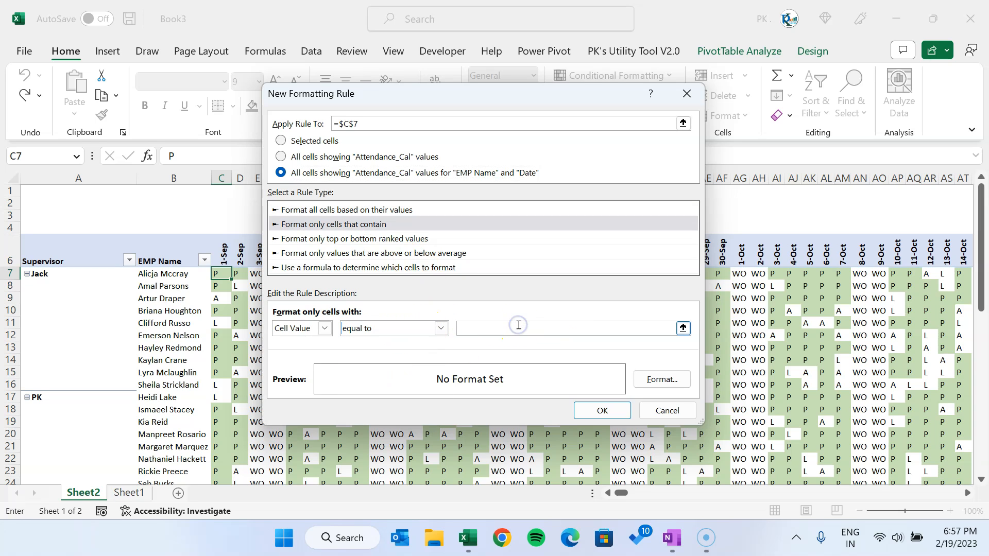
Step: Give the "L" rule a light blue fill and add it to the PivotTable's rules
left_click(661, 380)
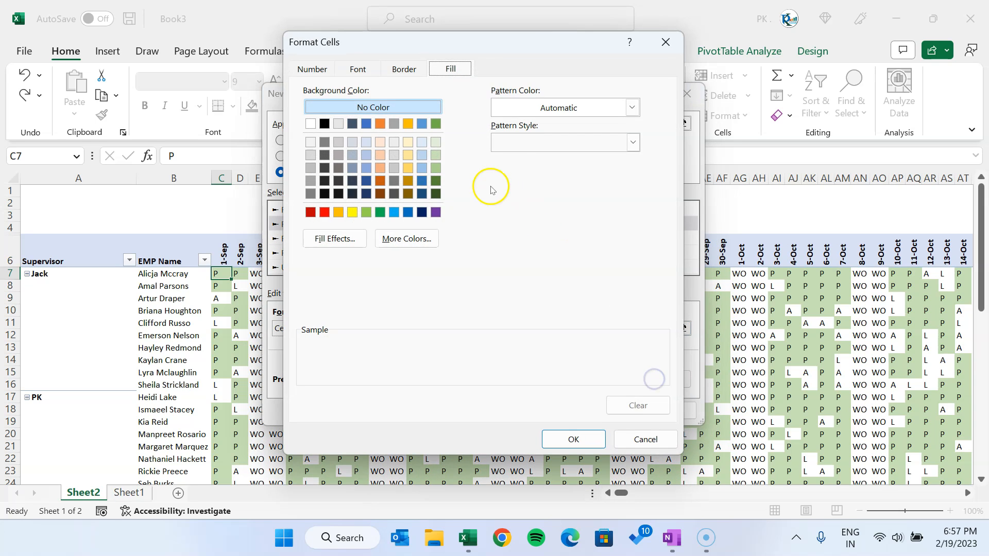
left_click(422, 154)
left_click(573, 439)
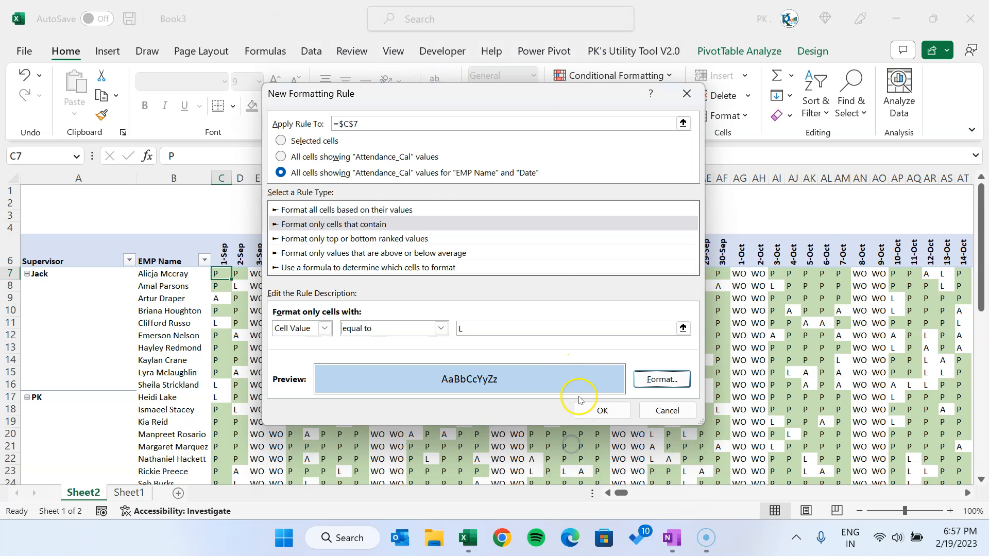
left_click(575, 406)
Step: Add a fourth rule for all Attendance_Cal values for EMP Name and Date where the cell value equals "WO"
left_click(229, 211)
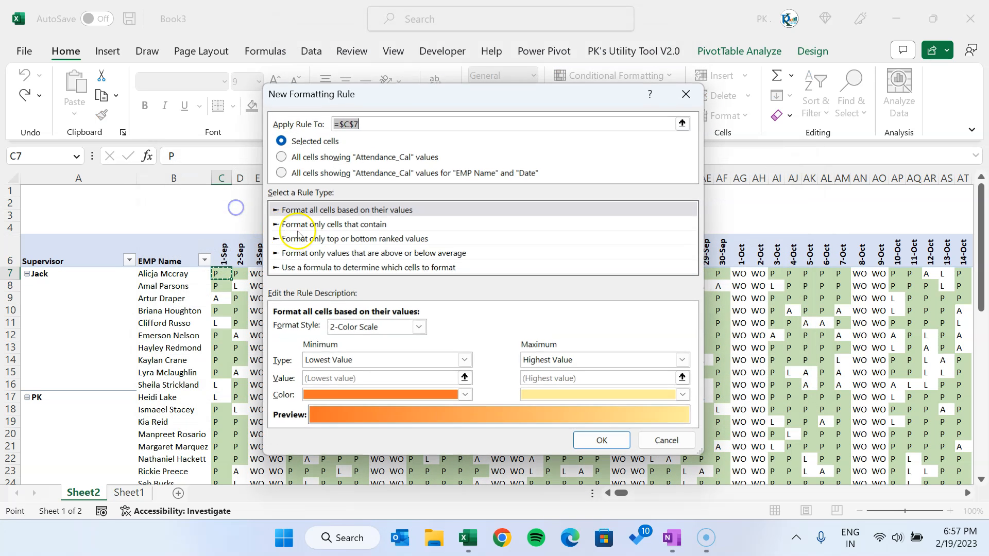
left_click(372, 174)
left_click(374, 224)
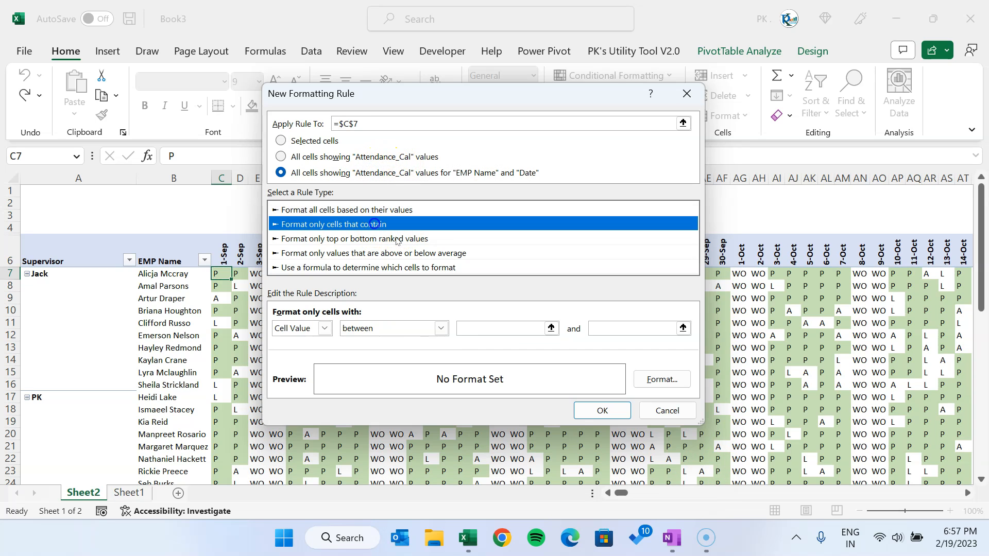
left_click(441, 328)
left_click(400, 365)
left_click(585, 328)
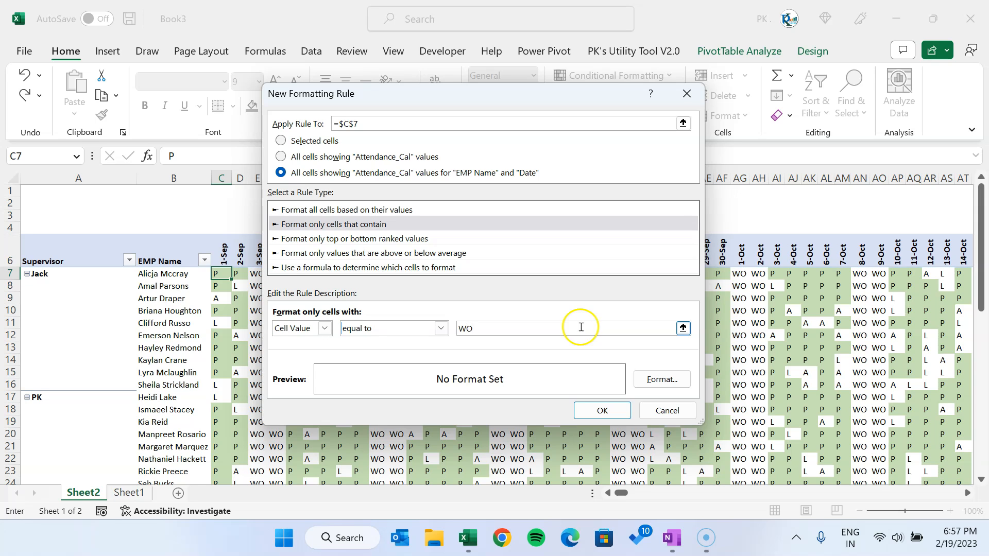
Step: Give the "WO" rule a light gold fill and apply all the formatting rules to the PivotTable
left_click(661, 380)
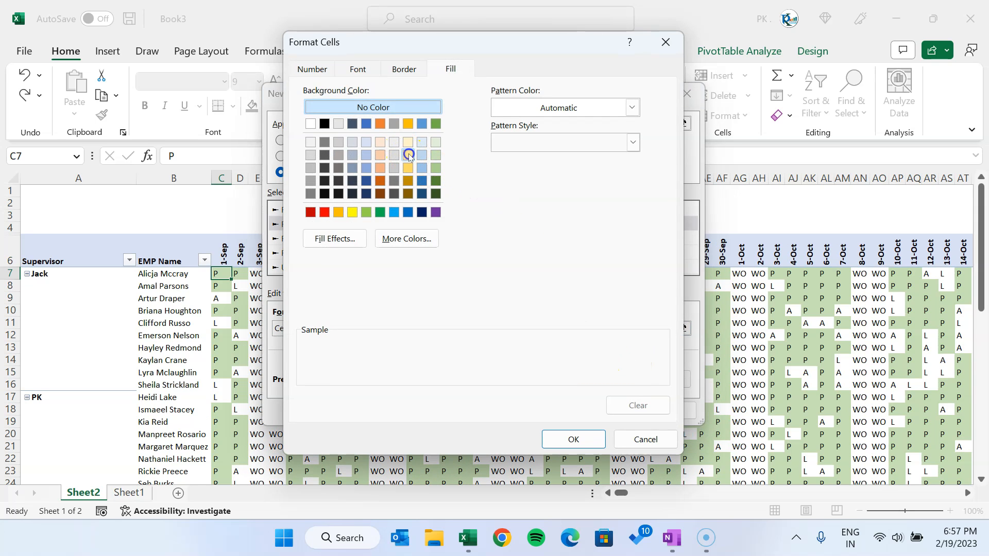
left_click(409, 155)
left_click(573, 439)
left_click(601, 408)
left_click(771, 369)
left_click(650, 369)
left_click(583, 337)
left_click(344, 298)
left_click_drag(229, 273, 378, 297)
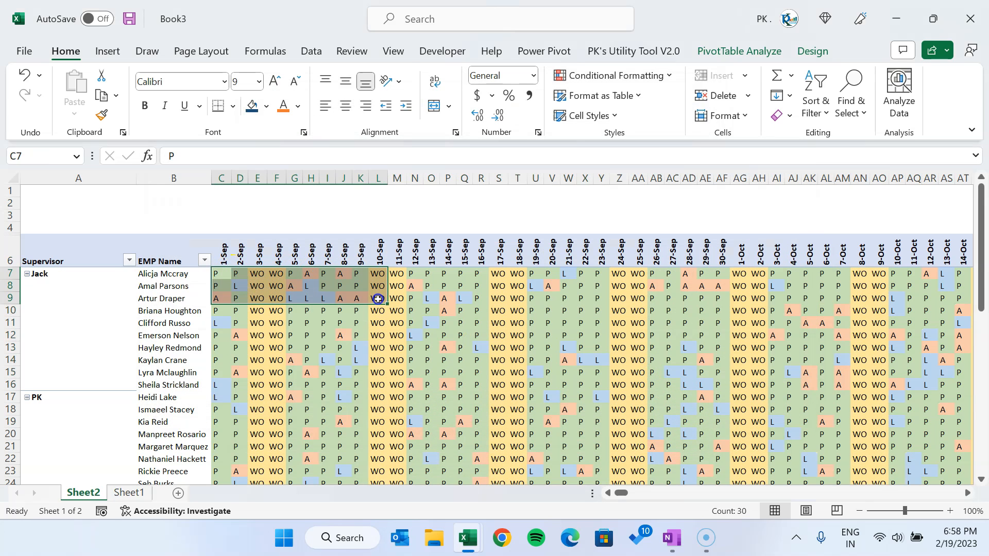
left_click(220, 278)
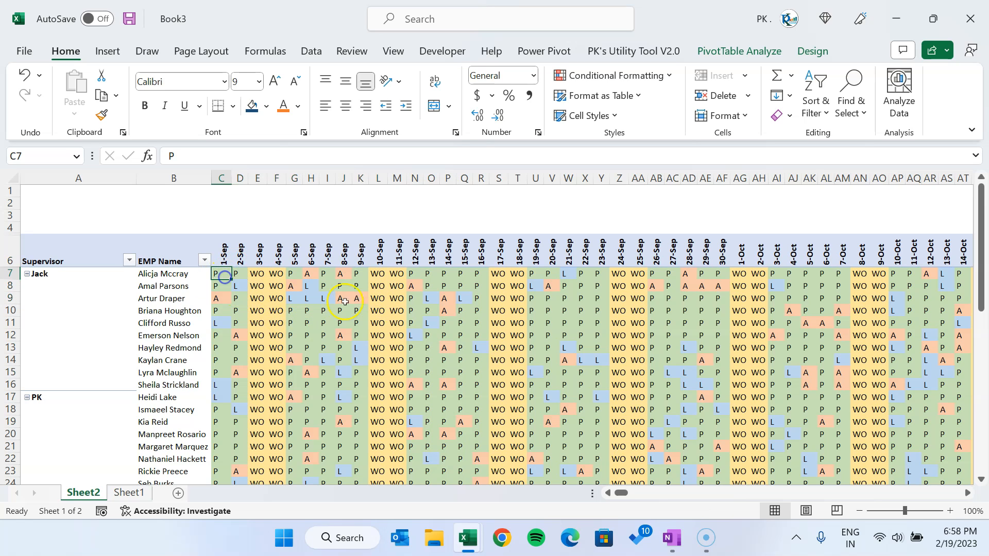
left_click(330, 310)
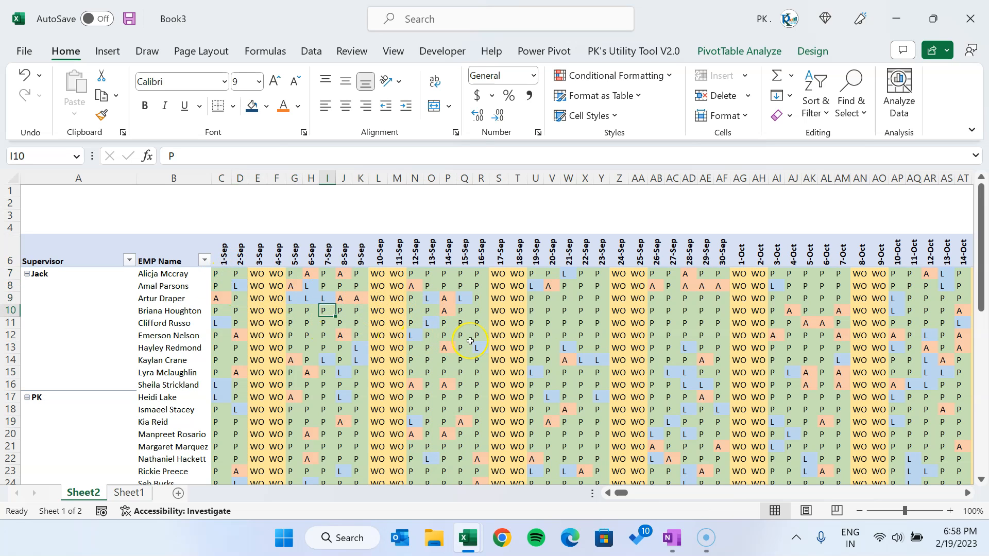
Step: Edit the "WO" conditional formatting rule to add a gray outline border around its cells
key("alt+h")
key("l")
key("r")
left_click(294, 212)
left_click(650, 395)
left_click(403, 69)
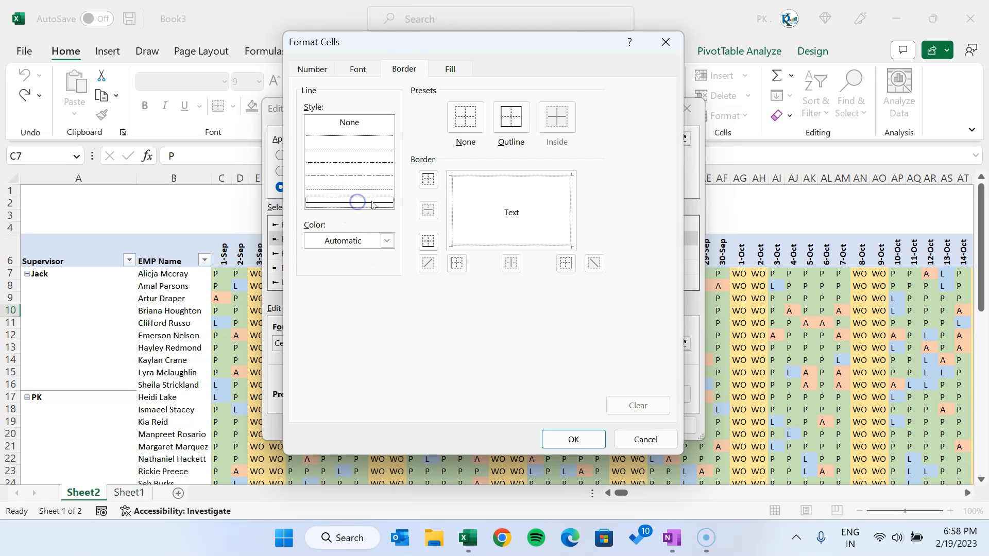
left_click(387, 240)
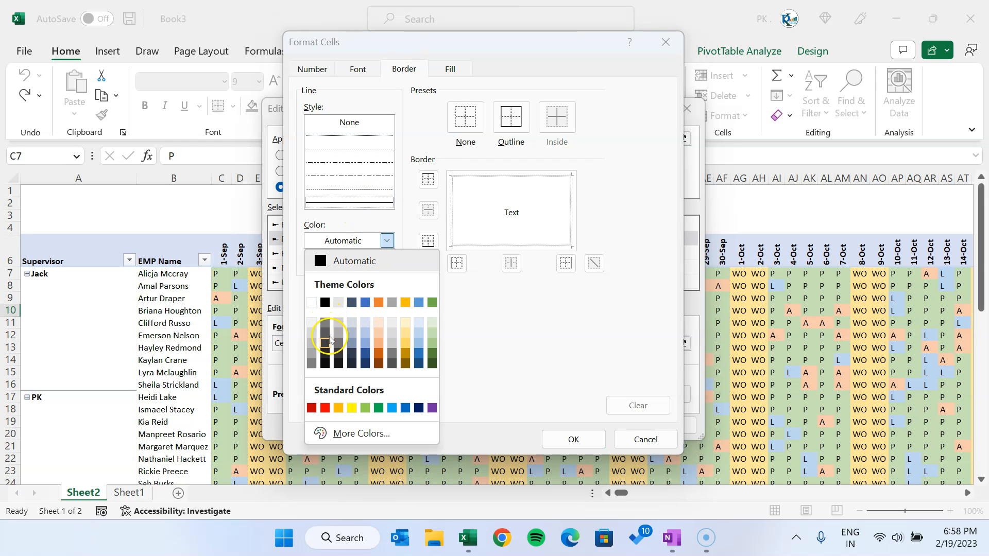
left_click(312, 354)
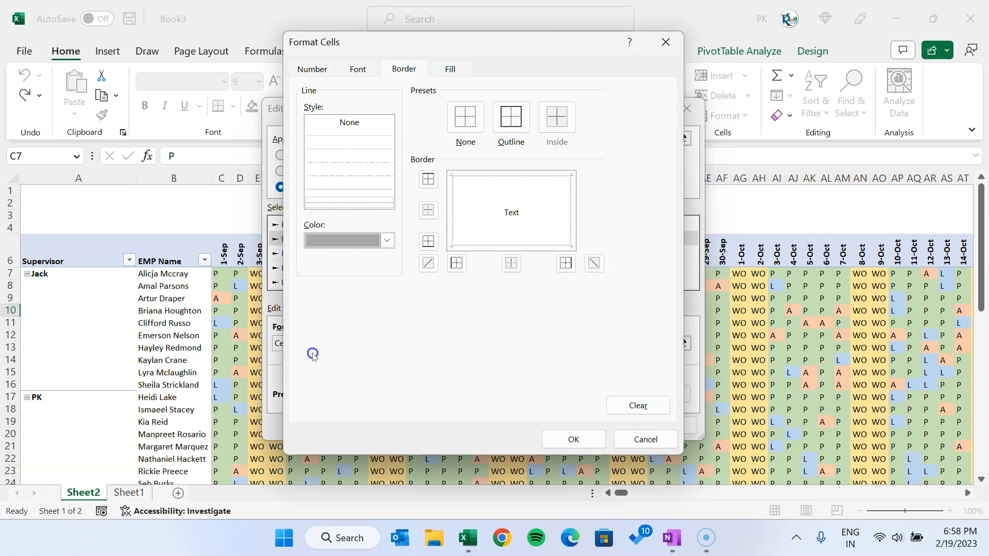
left_click(511, 116)
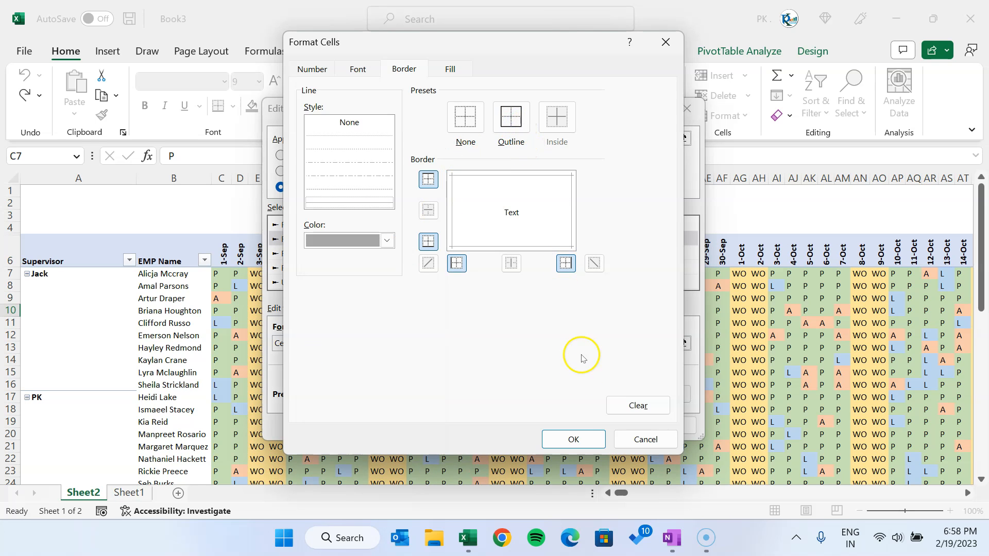
left_click(572, 442)
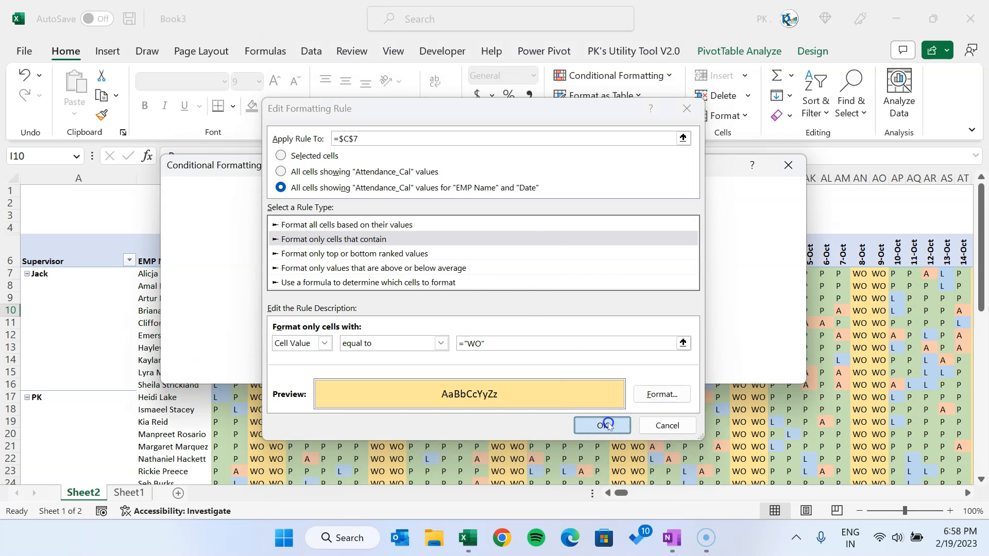
left_click(605, 425)
Step: Edit the "L" conditional formatting rule to give its cells a gray outline border
left_click(240, 276)
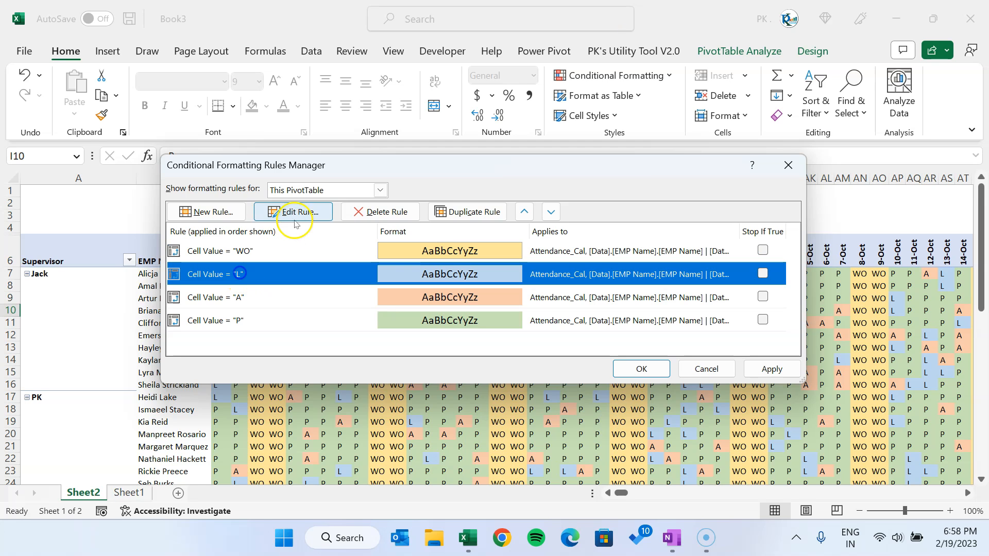
left_click(288, 211)
left_click(649, 394)
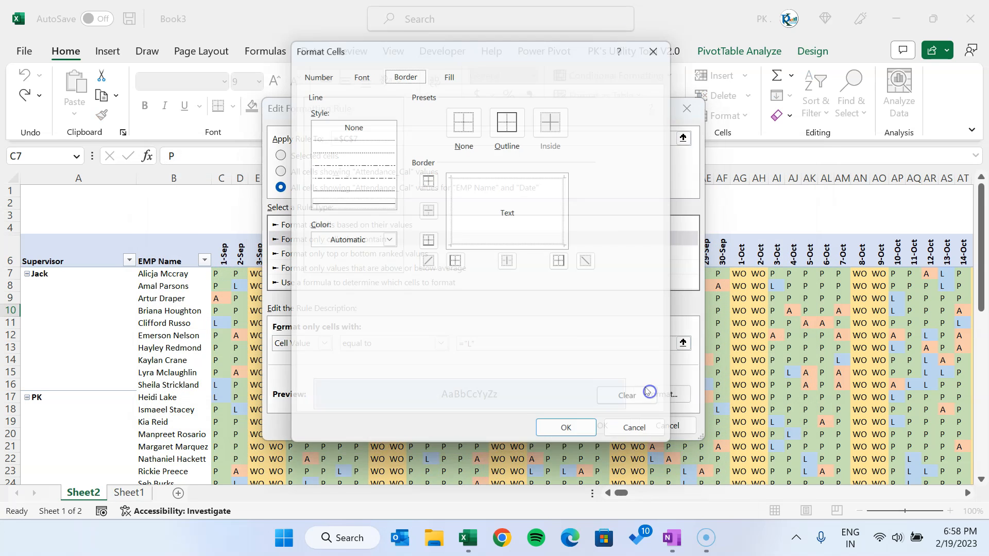
left_click(387, 240)
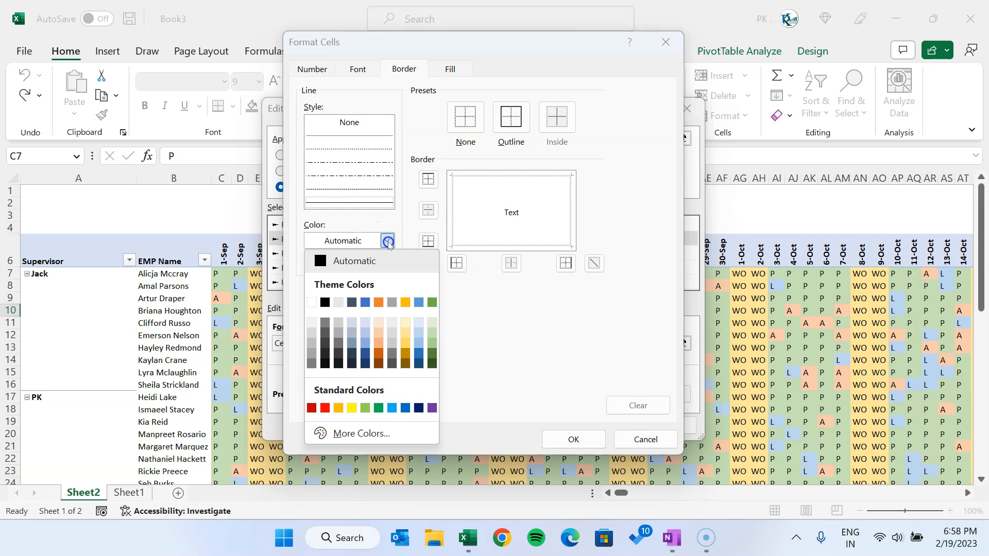
left_click(310, 350)
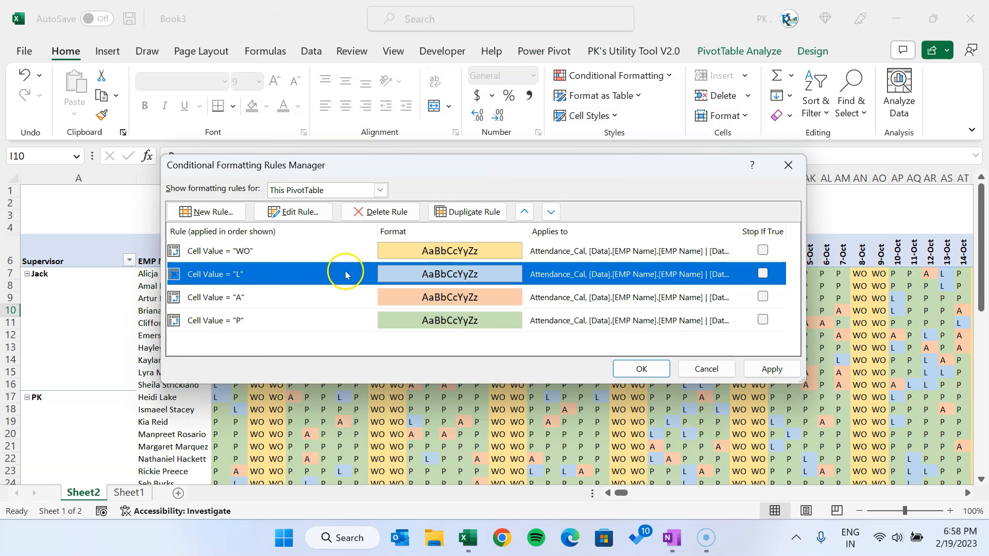
Step: Edit the "A" conditional formatting rule to give its cells a gray outline border
double_click(345, 271)
left_click(659, 394)
left_click(387, 240)
left_click(311, 351)
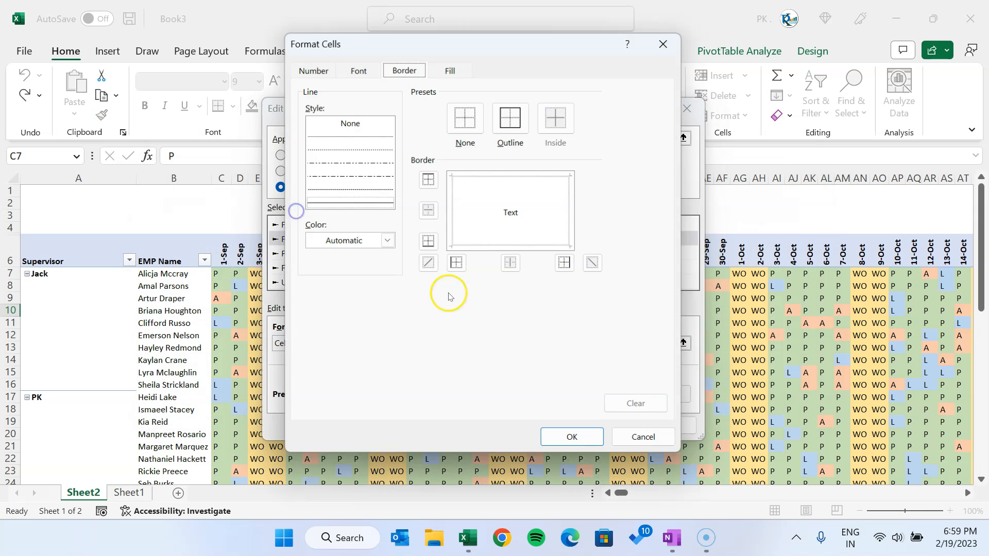
Step: Add a gray outline border to the "P" rule and apply the updated rules to the PivotTable
left_click(387, 240)
left_click(312, 355)
left_click(573, 439)
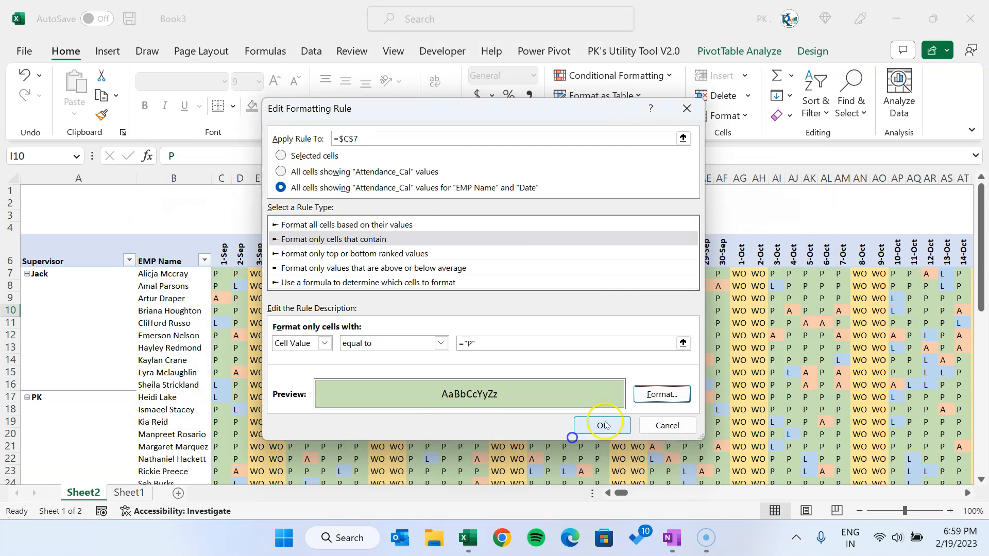
left_click(601, 424)
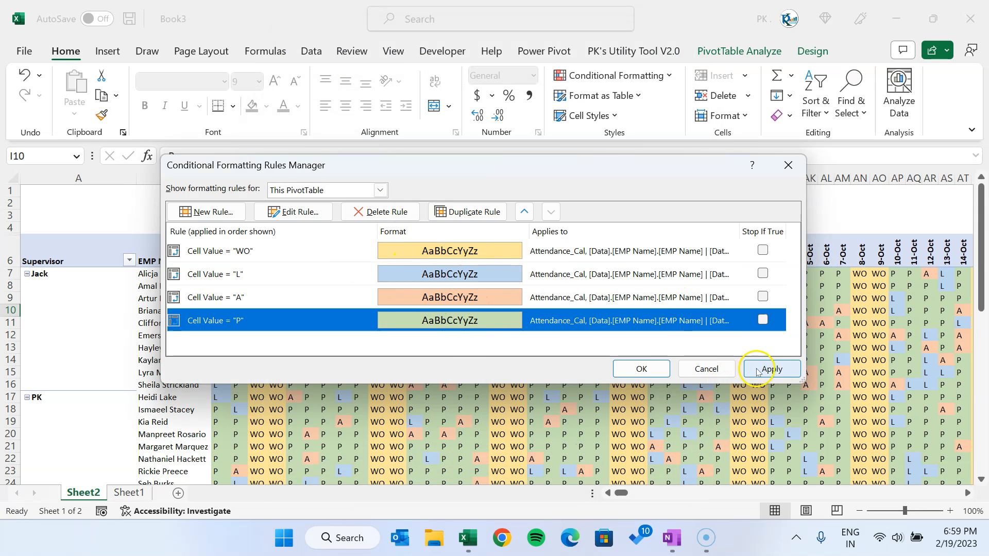
left_click(772, 369)
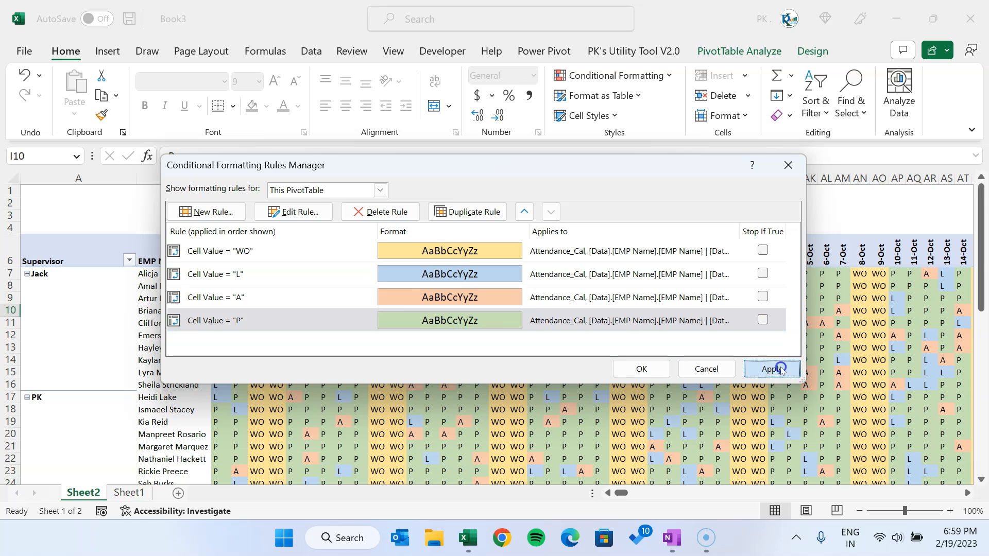
left_click(641, 368)
left_click(538, 372)
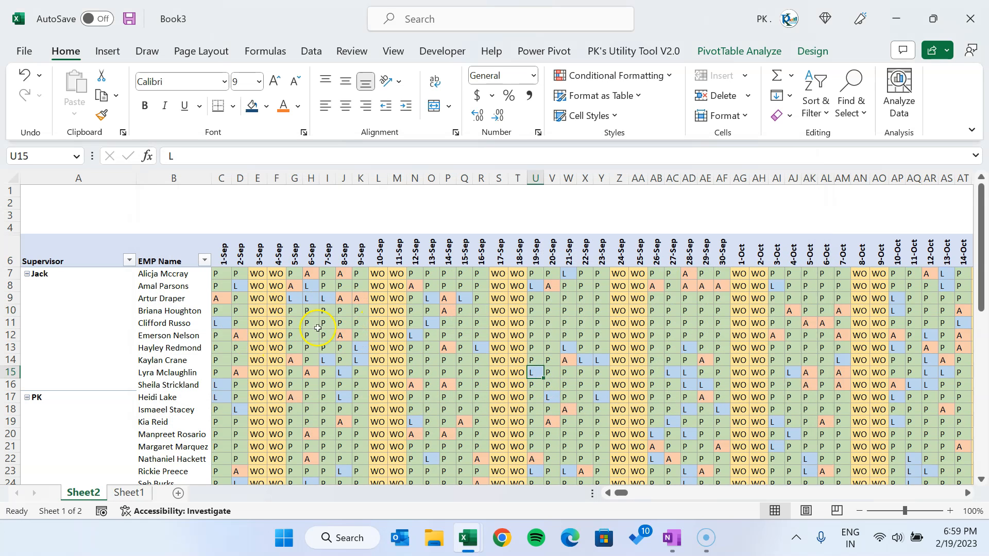
left_click(461, 307)
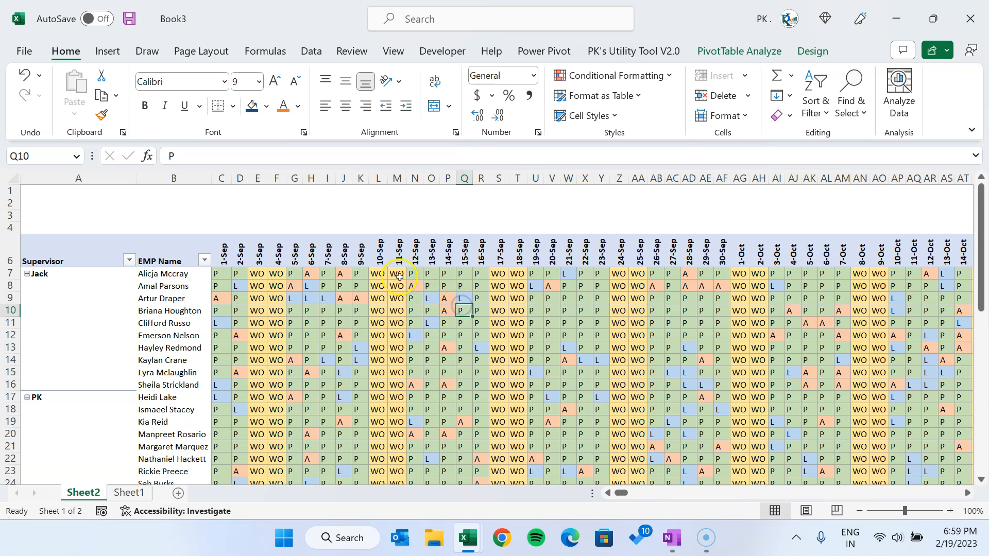
left_click(416, 246)
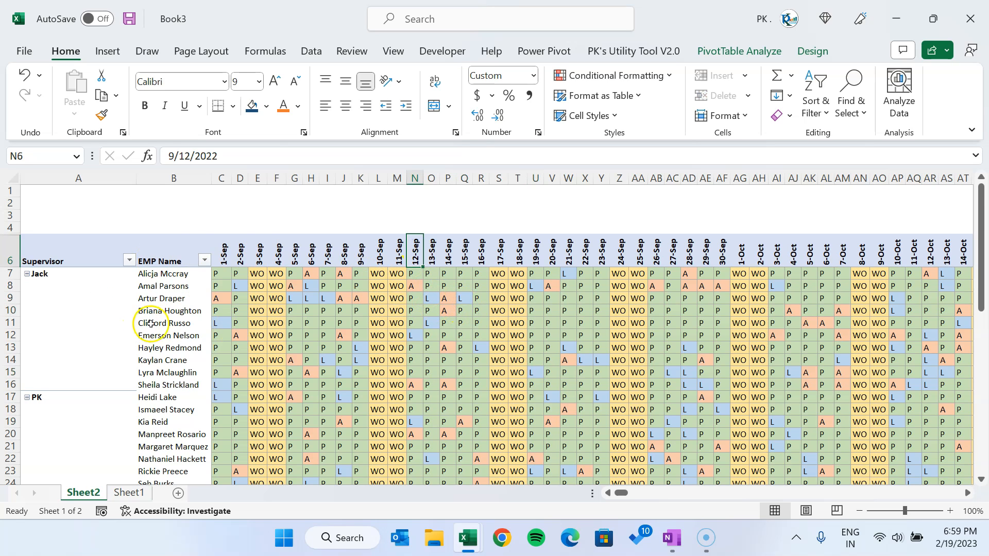
left_click(162, 283)
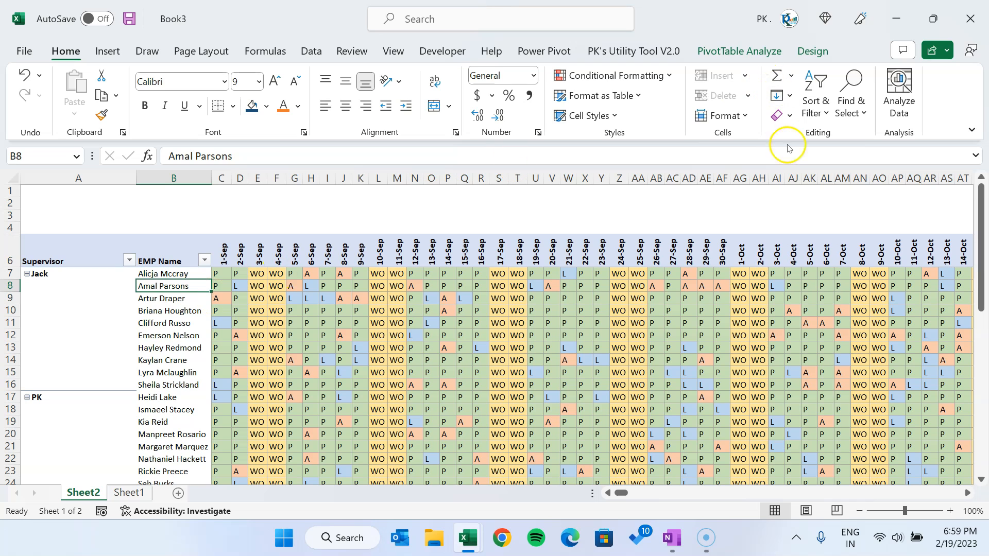
Step: Apply the blue Medium PivotTable style with a solid blue header row to the attendance table
left_click(812, 51)
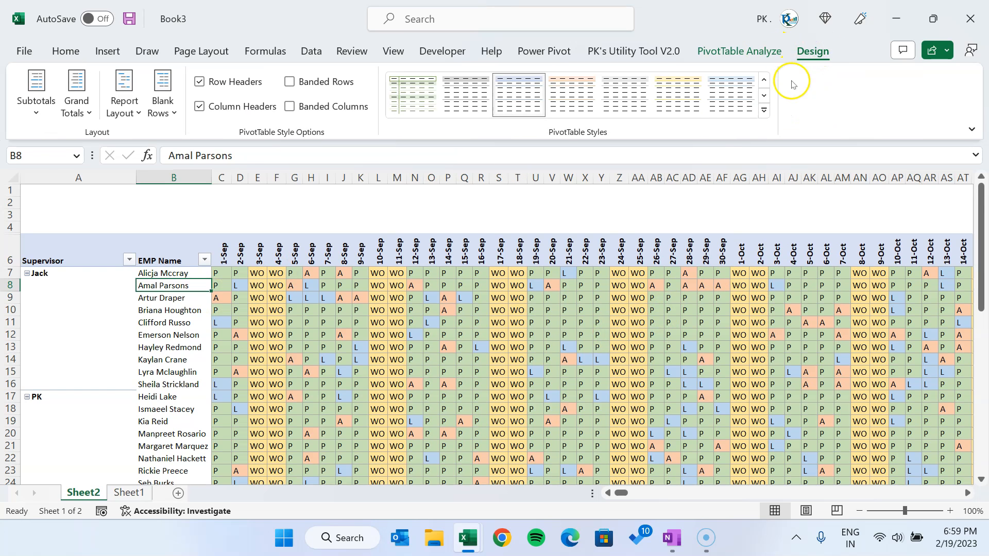
left_click(765, 110)
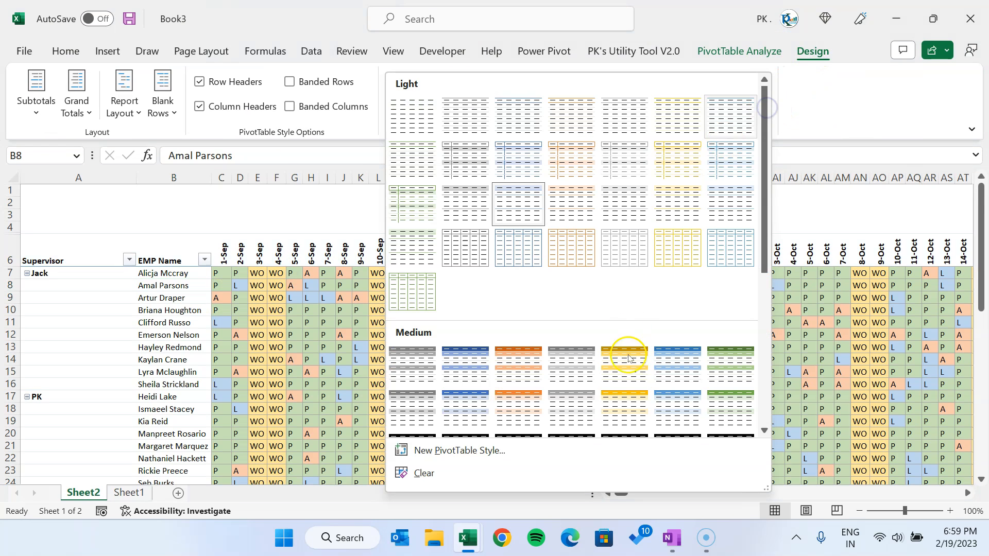
left_click(672, 373)
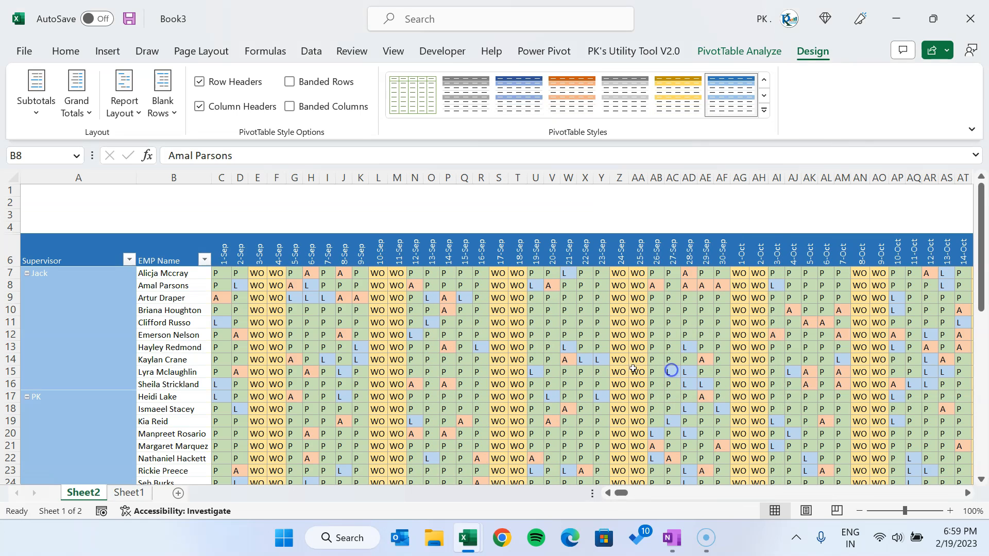
left_click(497, 320)
scroll(479, 312, "down", 3)
scroll(469, 311, "up", 3)
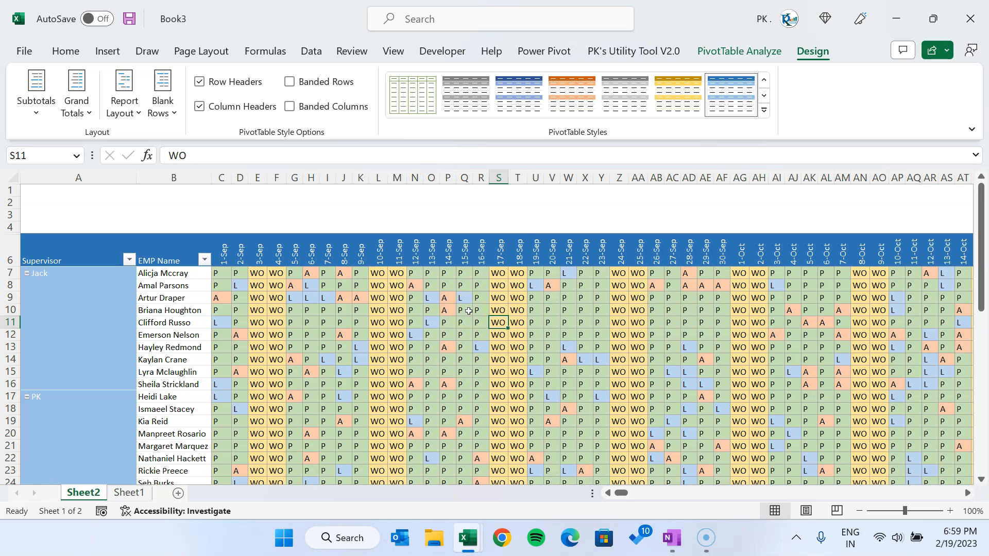
Step: Insert slicers for the Supervisor and Month fields of the attendance PivotTable
left_click(518, 251)
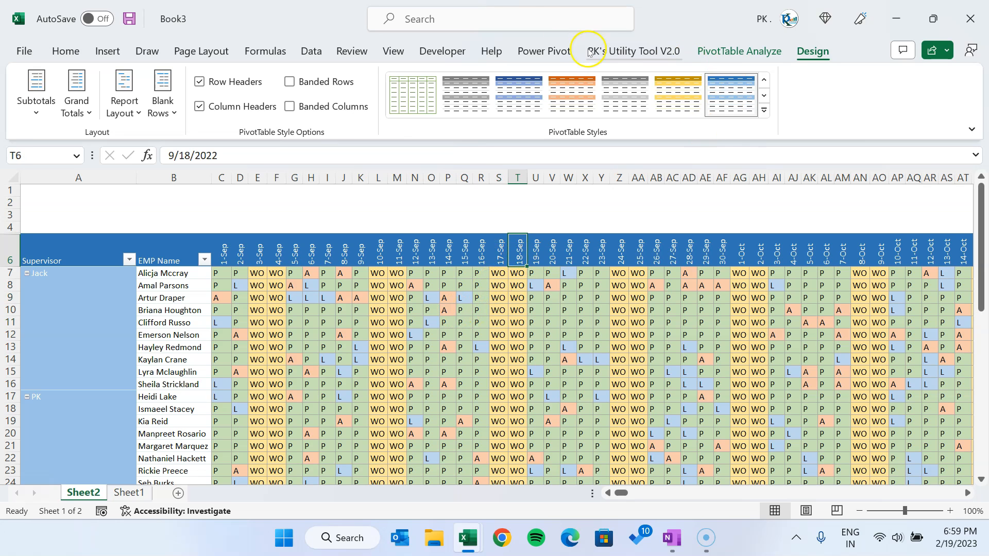
left_click(759, 51)
left_click(398, 90)
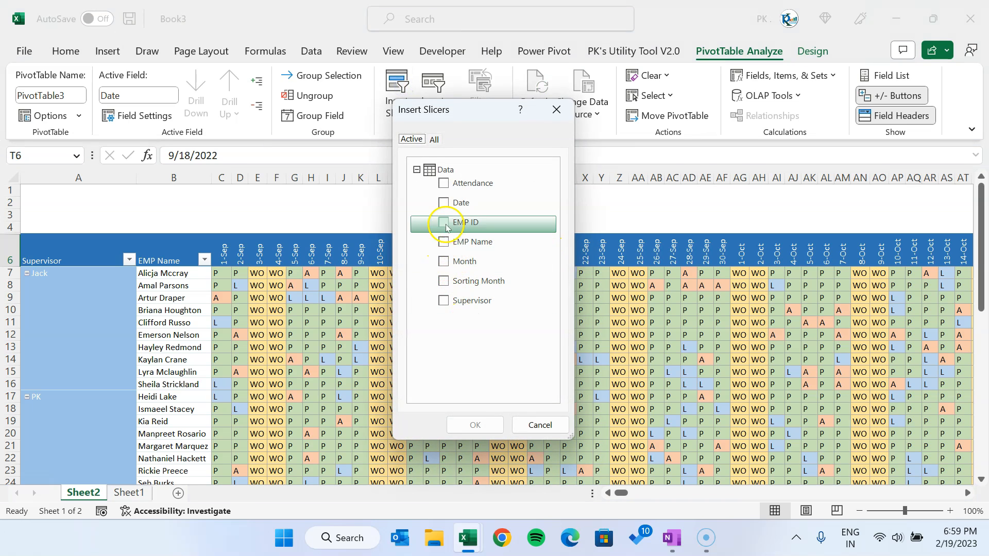
left_click(442, 303)
left_click(444, 261)
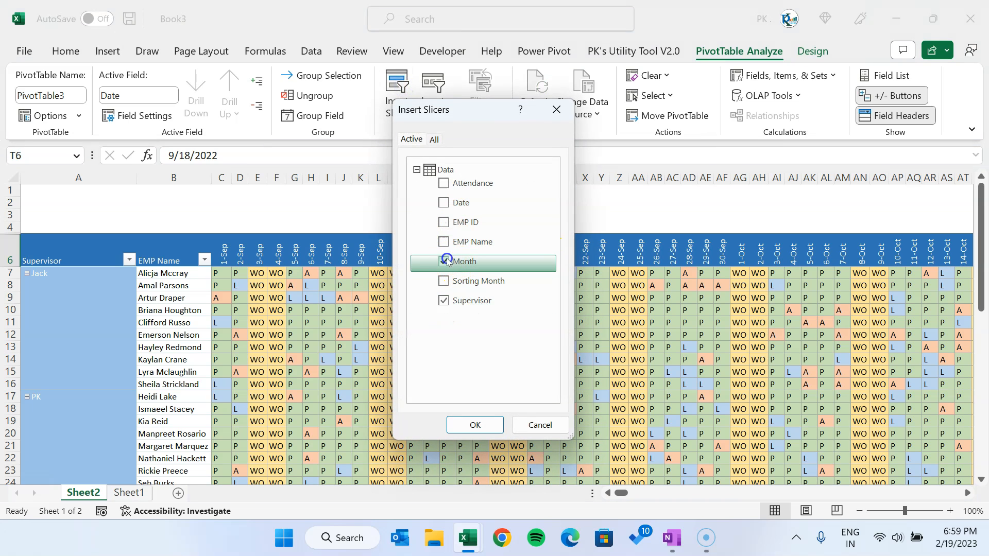
left_click(483, 425)
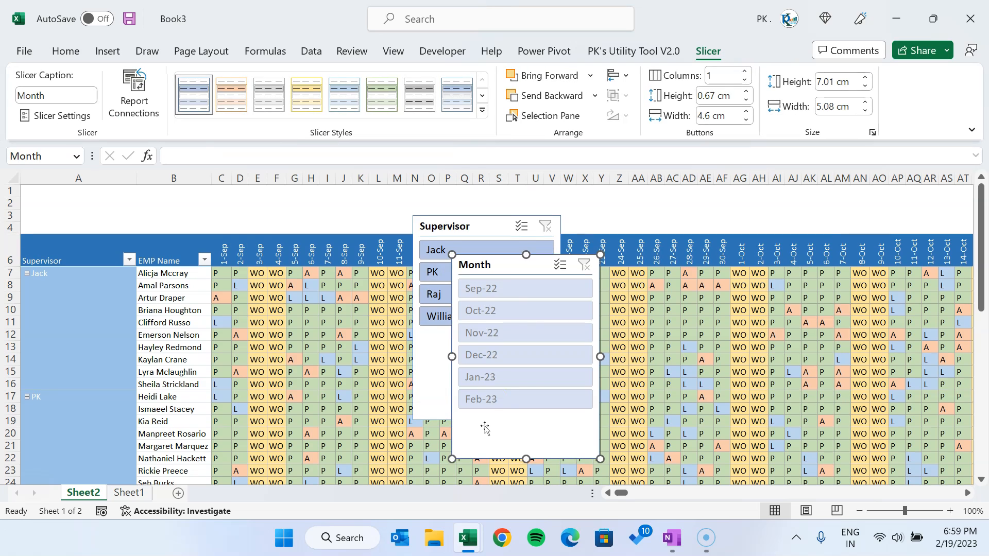
Step: Separate the overlapping Supervisor and Month slicers side by side and shorten the Month slicer to about 5.79 cm high
left_click_drag(505, 265, 740, 239)
left_click(480, 227)
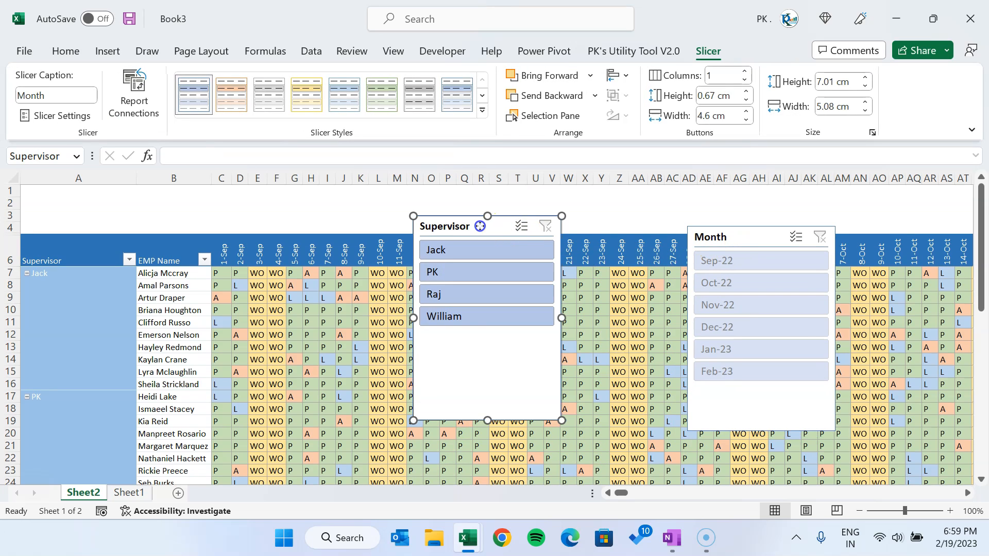
left_click_drag(482, 227, 466, 239)
left_click(728, 236)
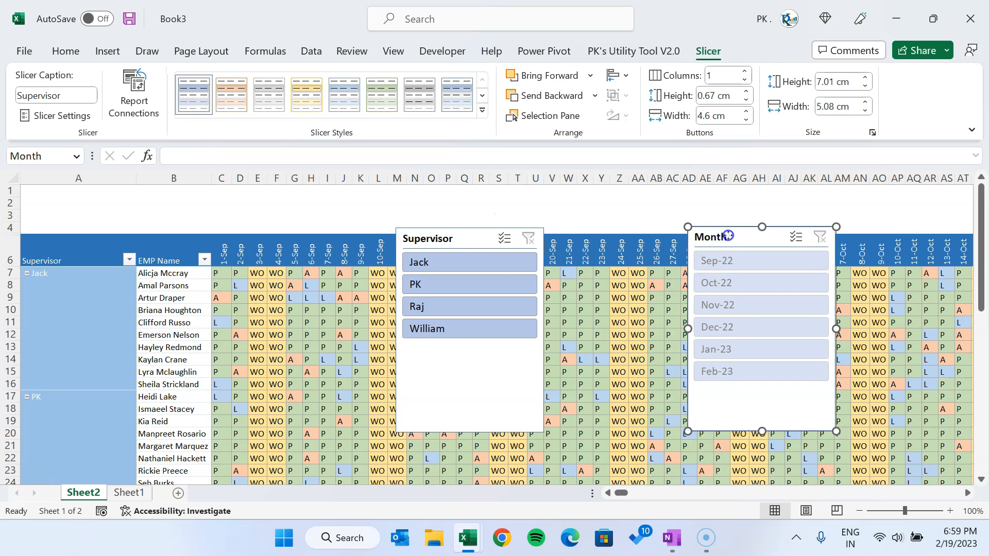
left_click_drag(727, 235, 668, 238)
left_click_drag(711, 430, 709, 395)
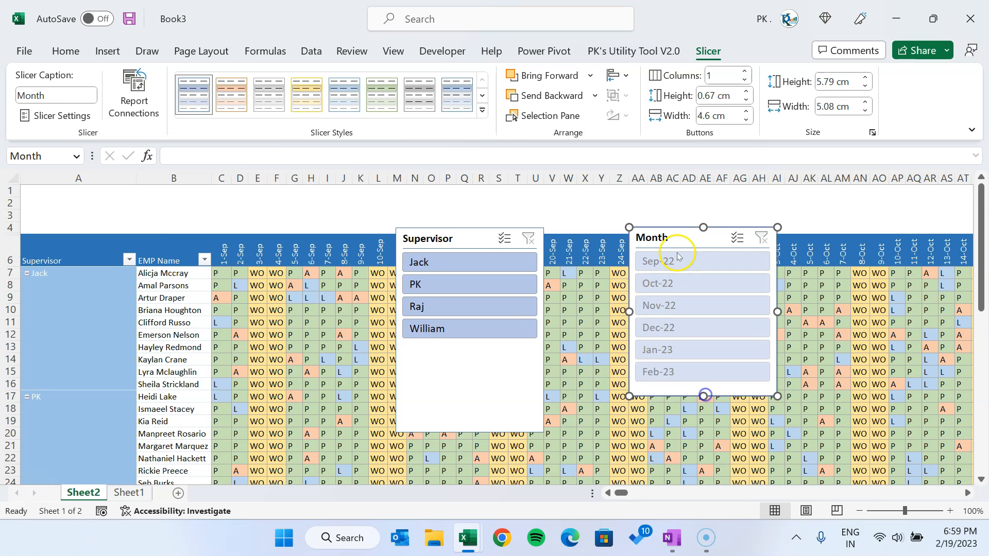
Step: Apply the dark light-blue slicer style to the Month slicer and the dark orange style to the Supervisor slicer
left_click(482, 110)
left_click(354, 181)
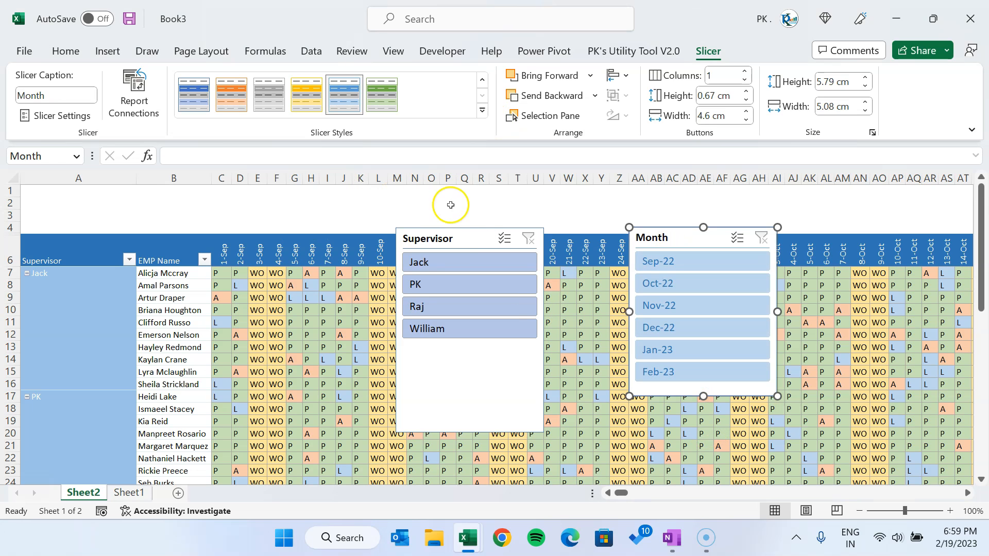
left_click(441, 238)
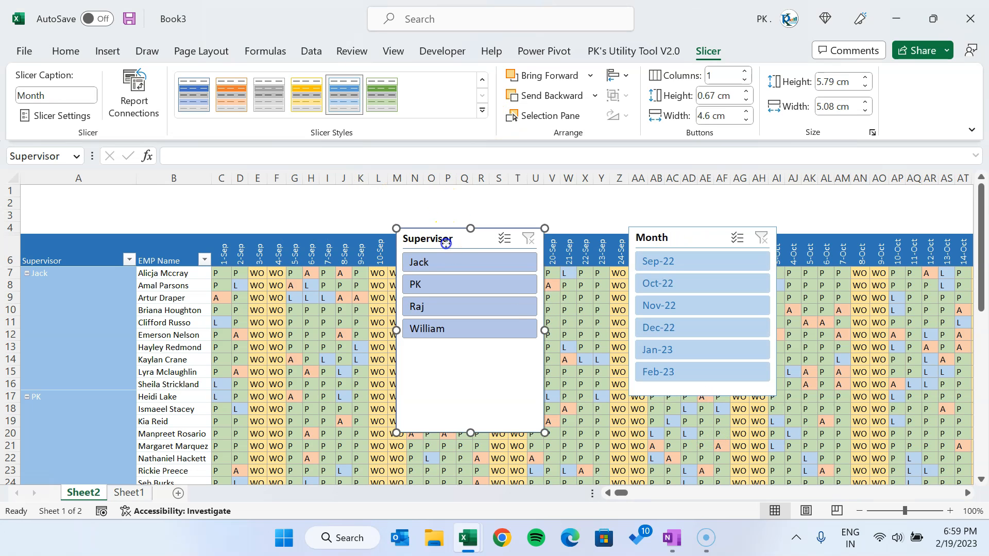
left_click(484, 110)
left_click(247, 187)
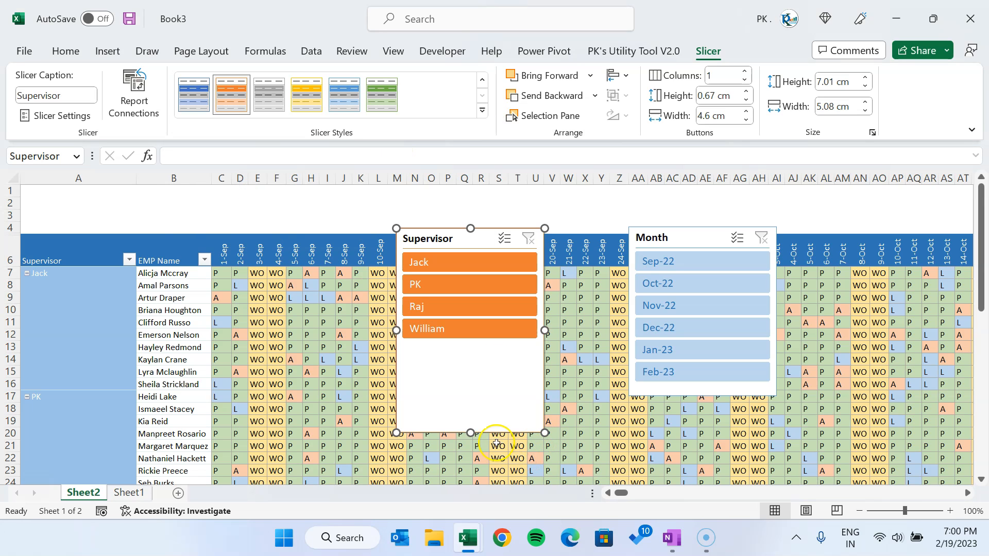
Step: Arrange the Supervisor slicer in 2 columns about 2.42 cm high and the Month slicer in 3 columns, about 2.73 by 5.72 cm
left_click_drag(473, 433, 472, 354)
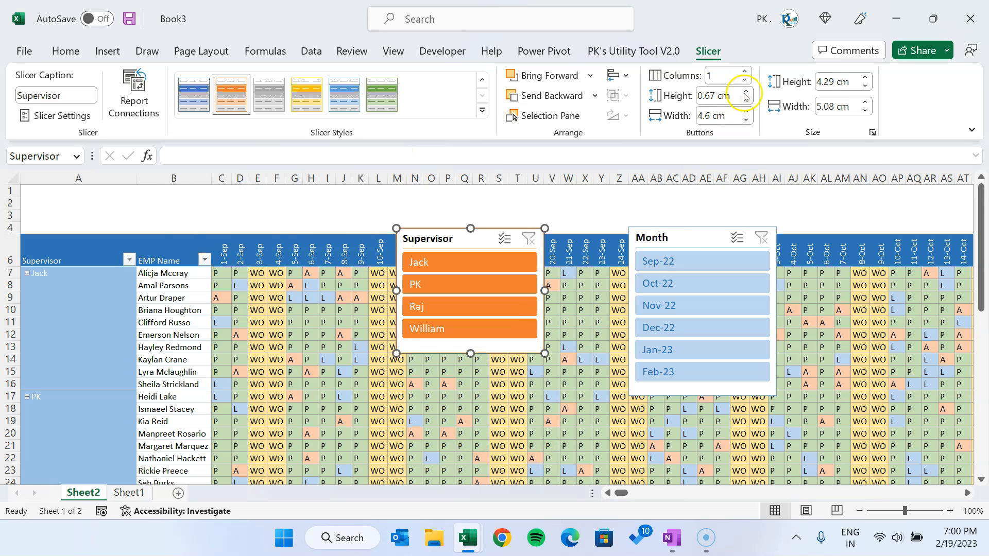
left_click_drag(469, 354, 469, 299)
left_click(680, 234)
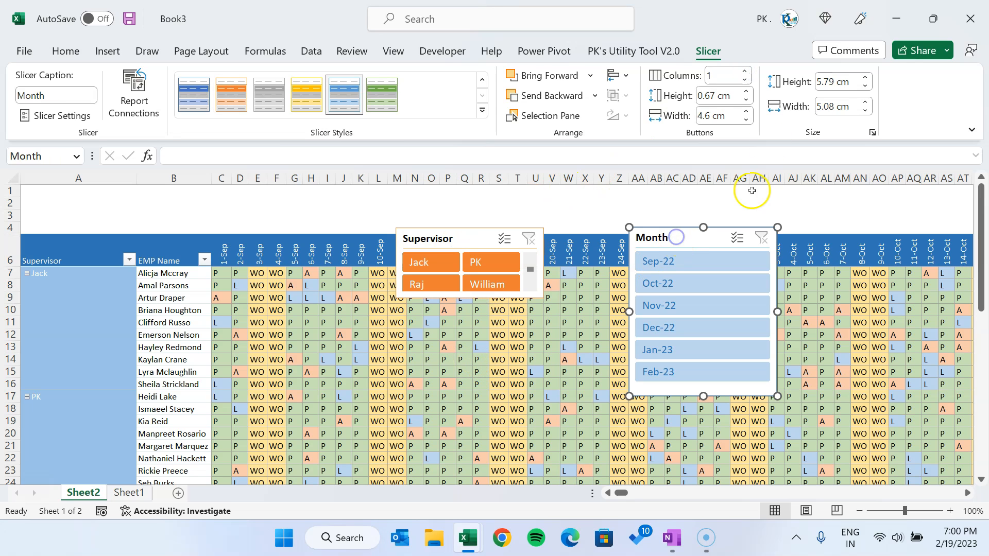
left_click(745, 71)
left_click(745, 71)
left_click_drag(706, 397, 706, 307)
left_click_drag(778, 267, 795, 267)
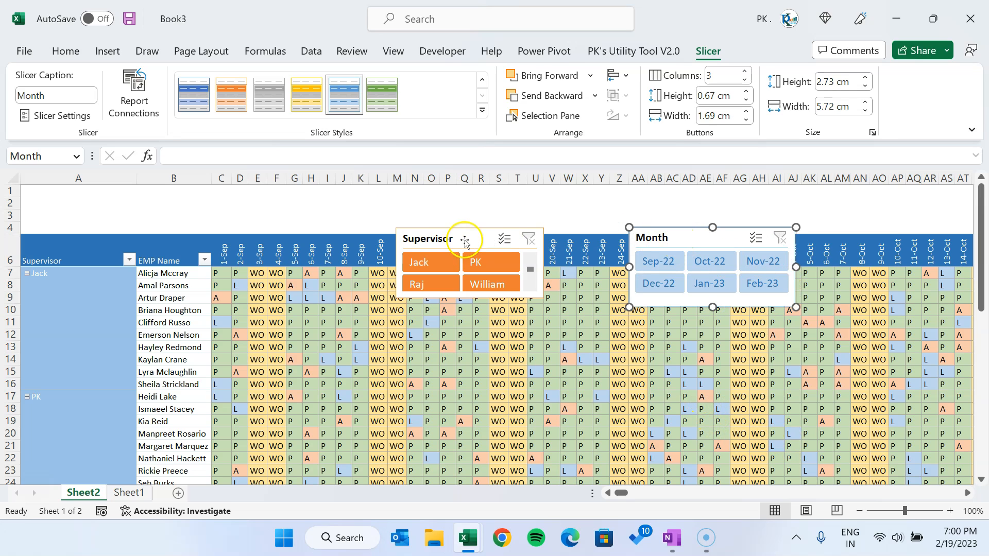
Step: Turn off the header display in the slicer settings of both the Month and Supervisor slicers
right_click(672, 239)
left_click(774, 507)
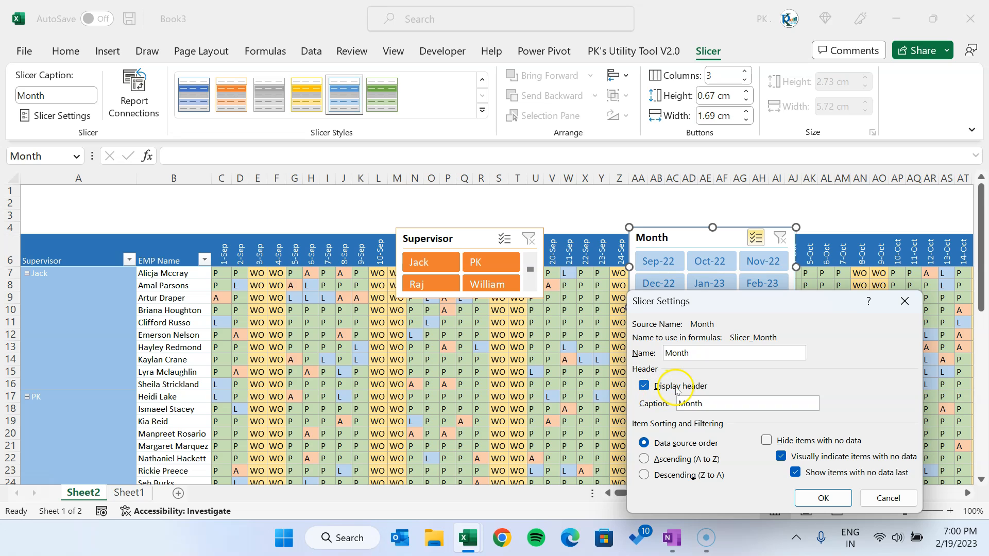
left_click(676, 387)
left_click(823, 497)
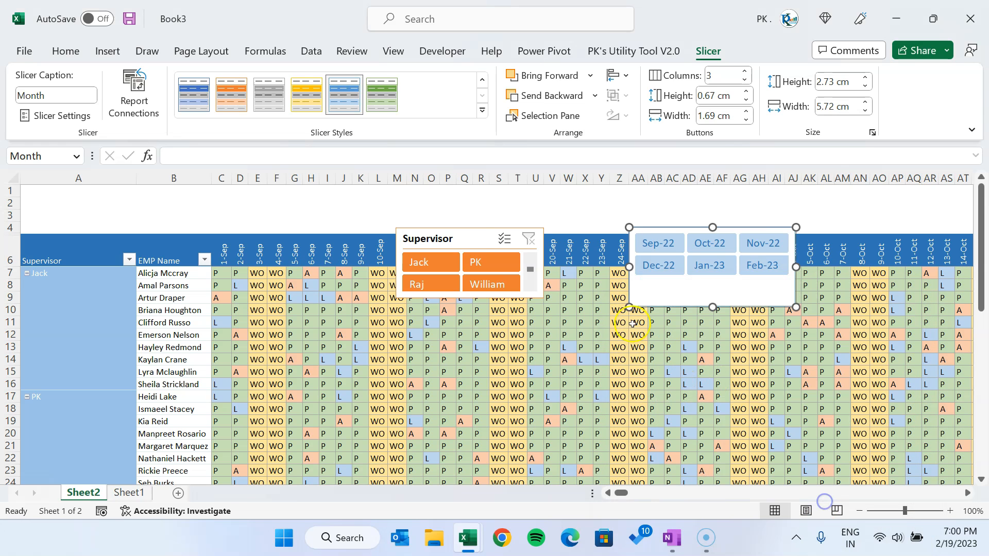
left_click(463, 240)
right_click(463, 240)
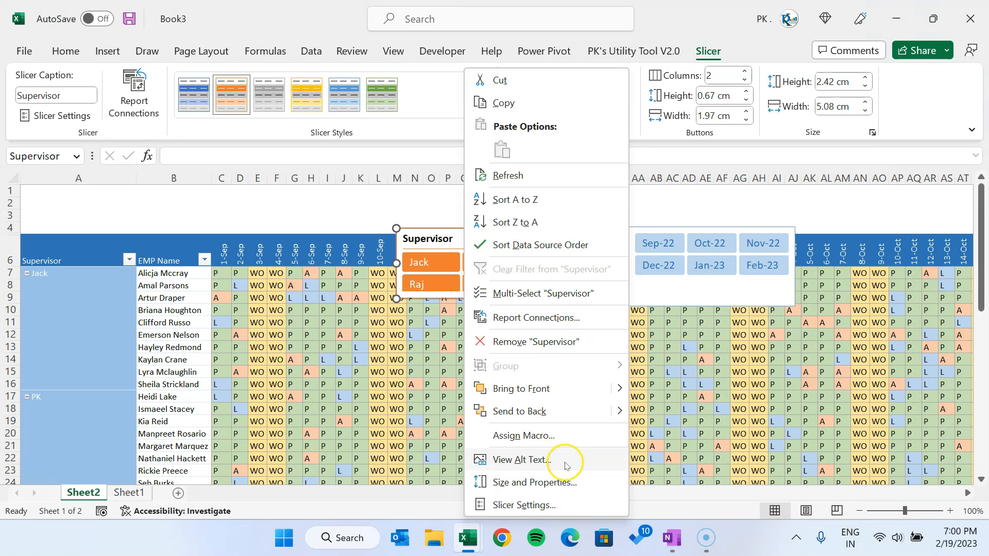
left_click(553, 501)
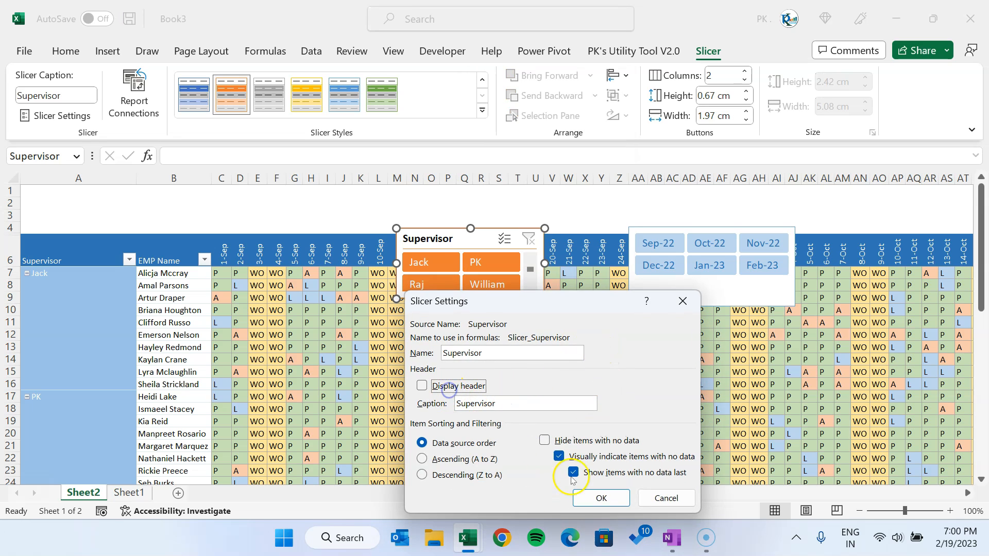
left_click(601, 497)
Step: Shorten both slicers to fit their buttons and move them side by side into the blank rows above the PivotTable
left_click(730, 284)
left_click_drag(712, 308, 715, 286)
left_click(470, 289)
left_click_drag(470, 298, 470, 285)
left_click_drag(715, 230, 695, 187)
left_click_drag(464, 231, 851, 188)
Step: Insert a blank row above the PivotTable and fit the Month and Supervisor slicers into the space over its header
left_click(10, 217)
left_click(11, 203)
key("ctrl+shift+plus")
left_click(177, 215)
left_click(609, 192)
left_click(784, 198)
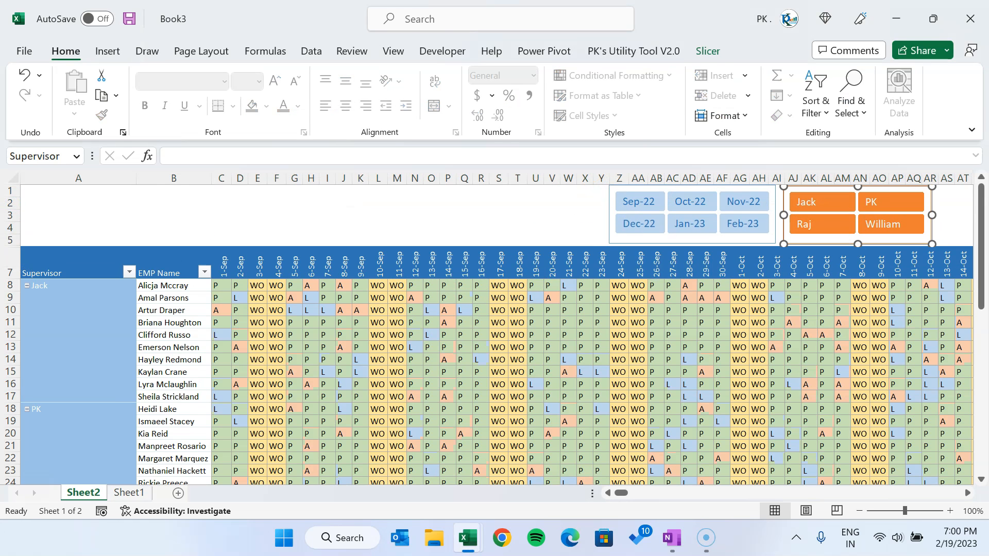
Step: Freeze the panes above row 8 so the slicers and date header stay fixed, and test it by scrolling
left_click(4, 286)
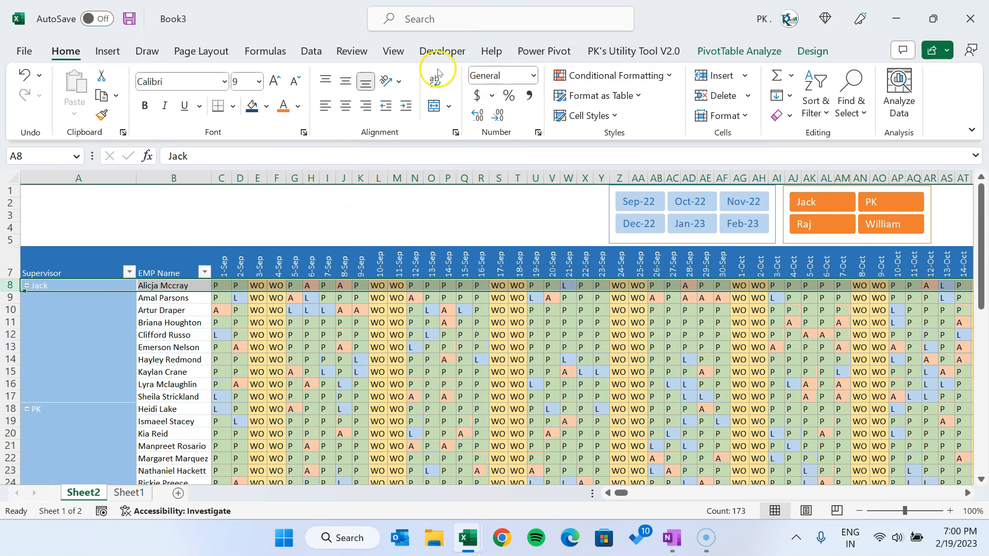
left_click(400, 57)
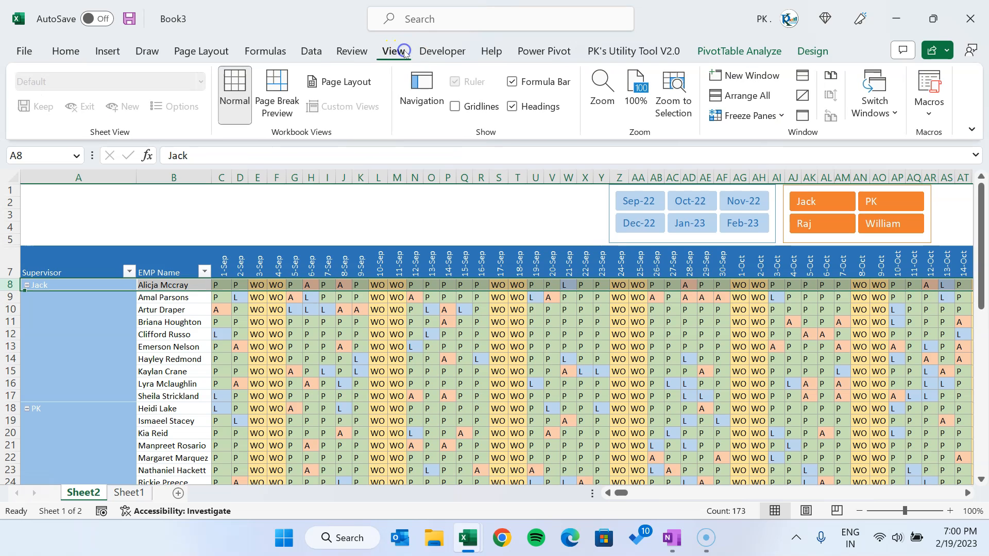
left_click(781, 118)
left_click(772, 149)
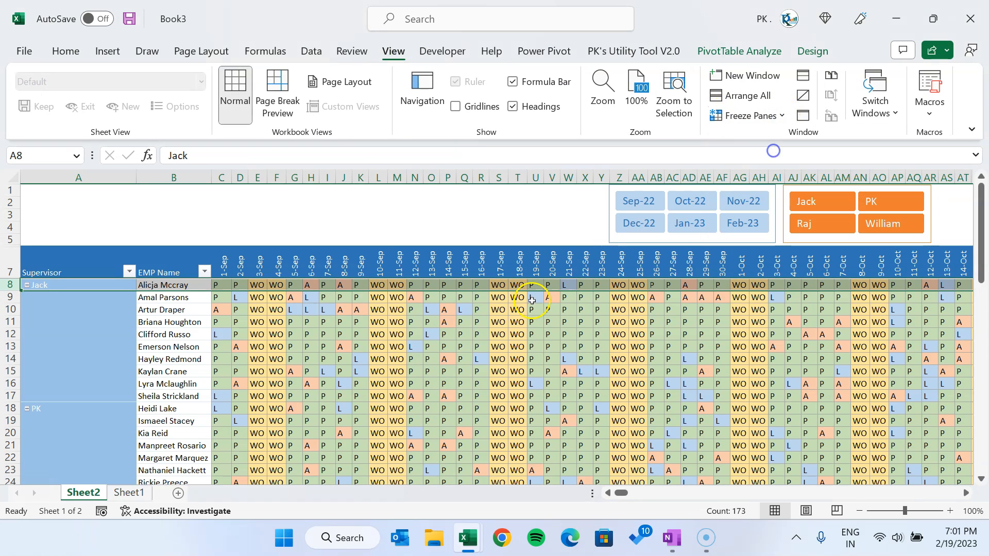
left_click(515, 332)
scroll(515, 330, "down", 5)
scroll(518, 306, "up", 5)
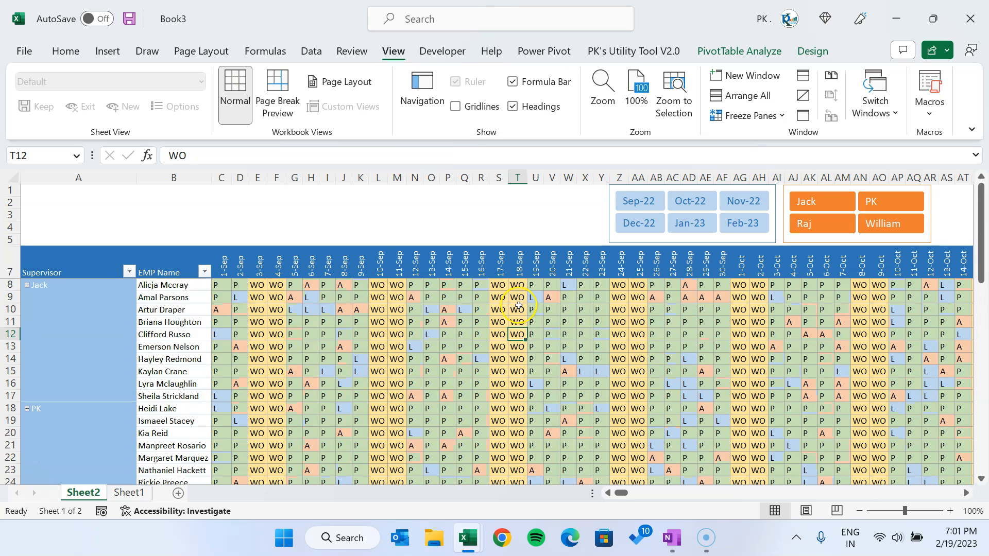
Step: Try out different month selections in the Month slicer, ending with only Feb-23 selected
left_click(435, 203)
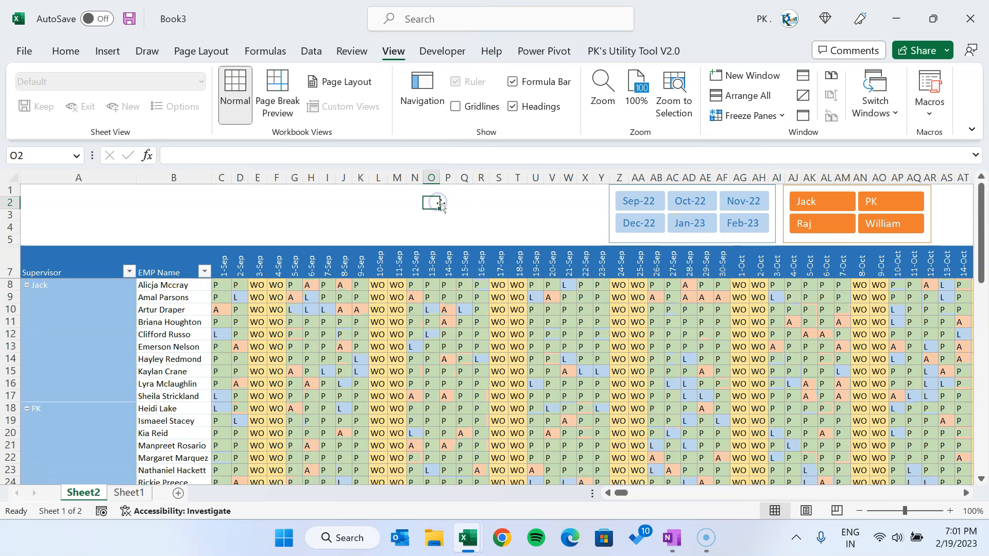
left_click(693, 223)
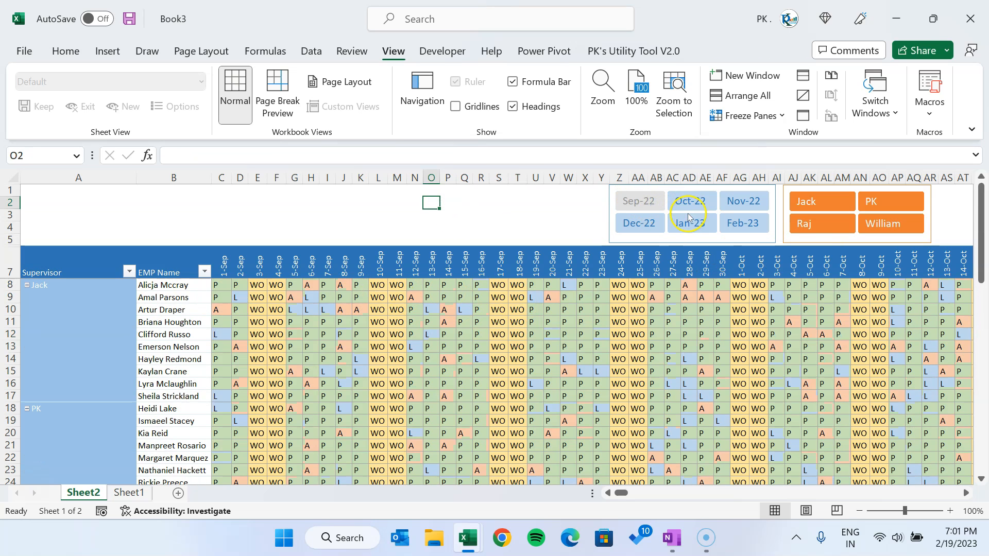
left_click(757, 227)
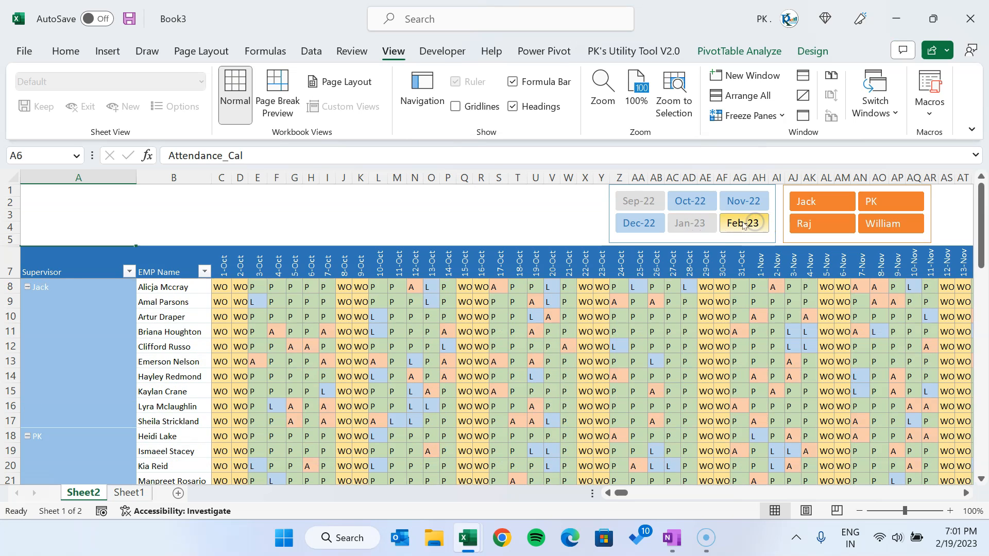
left_click(742, 224)
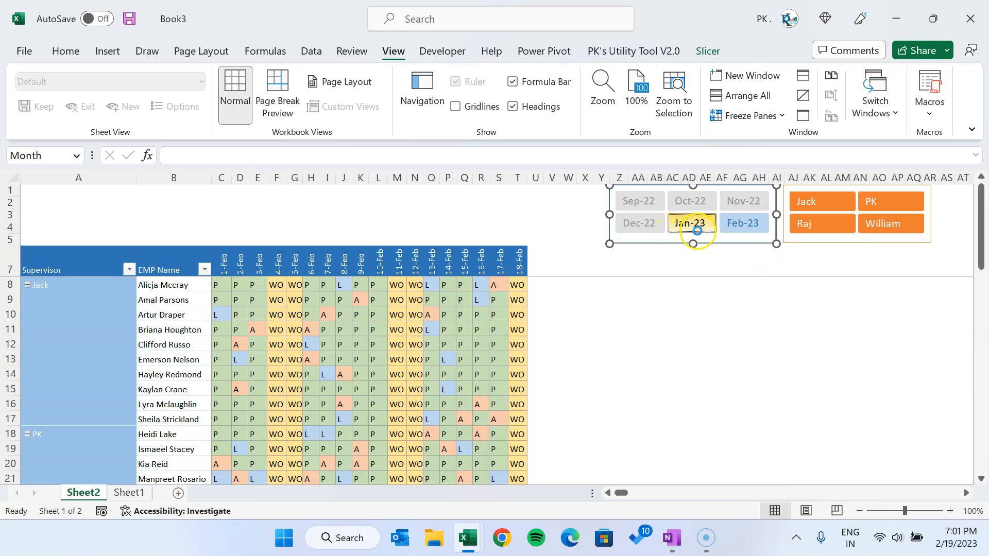
left_click(697, 229, "ctrl")
left_click(699, 227, "ctrl")
Step: Display the Month slicer's header and turn off its multi-select mode
right_click(719, 238)
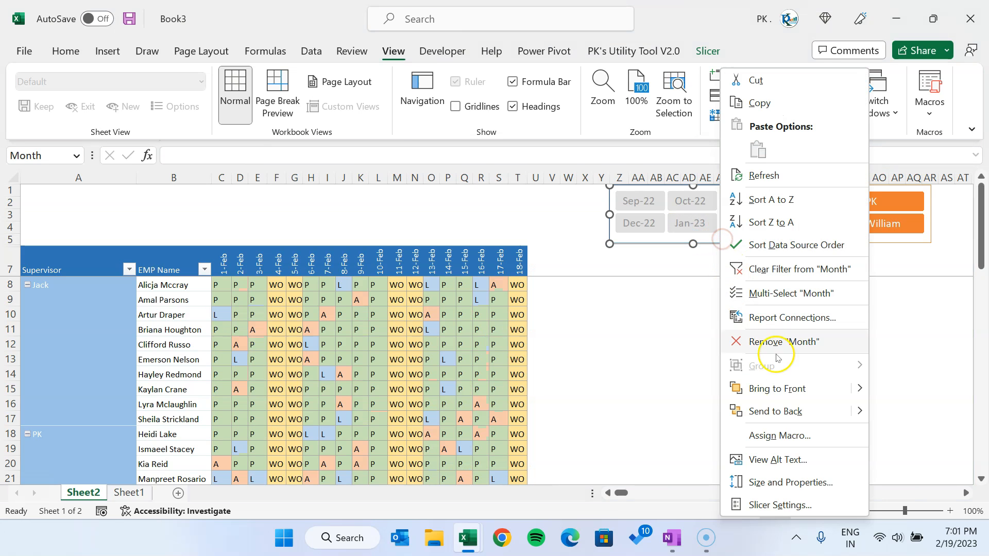
left_click(787, 507)
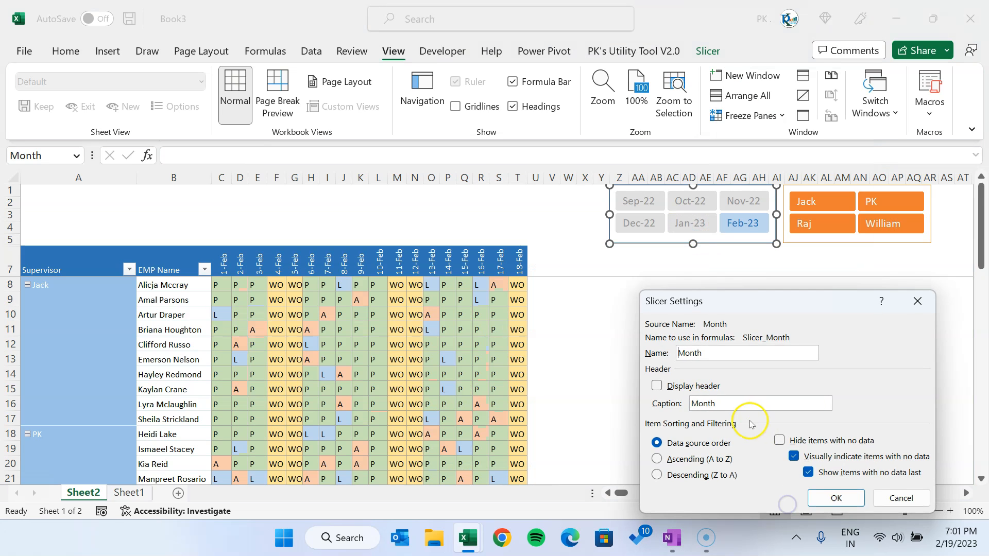
left_click(836, 498)
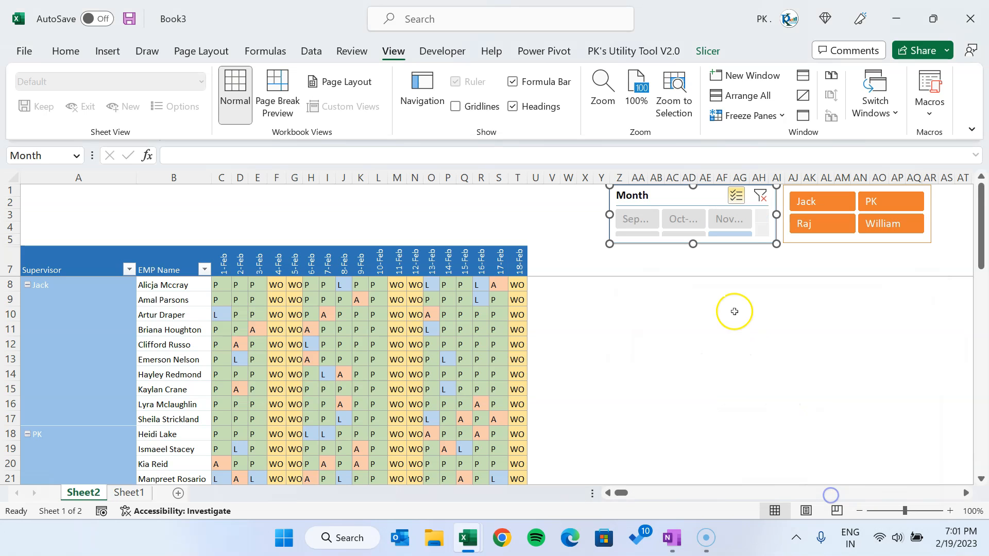
left_click(736, 197)
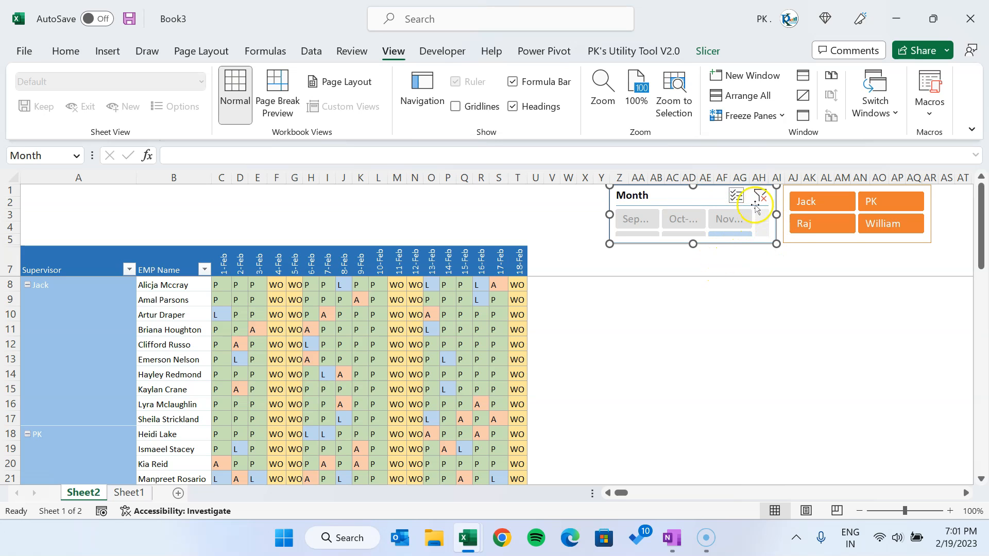
Step: Hide the Month slicer's header again through its slicer settings
right_click(706, 201)
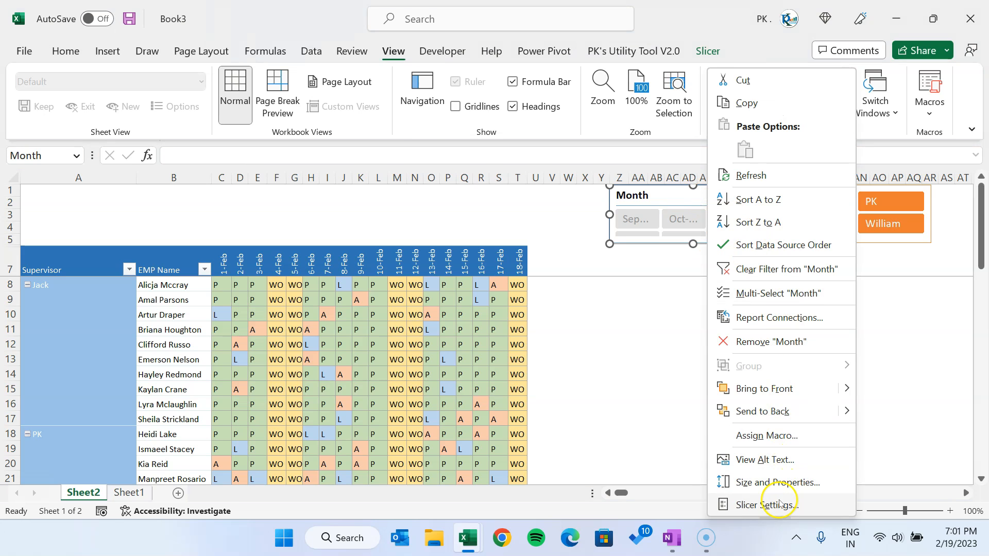
left_click(777, 503)
left_click(670, 387)
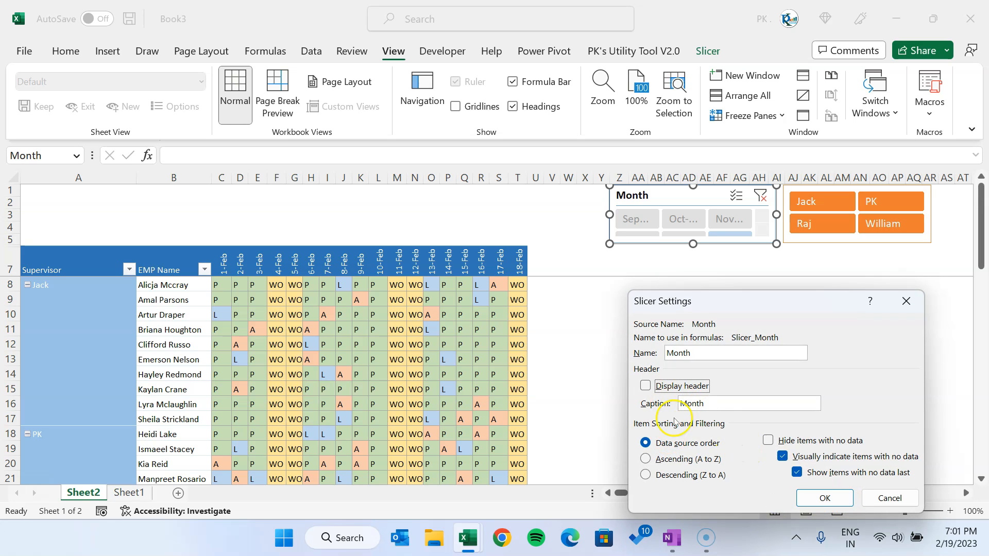
left_click(814, 502)
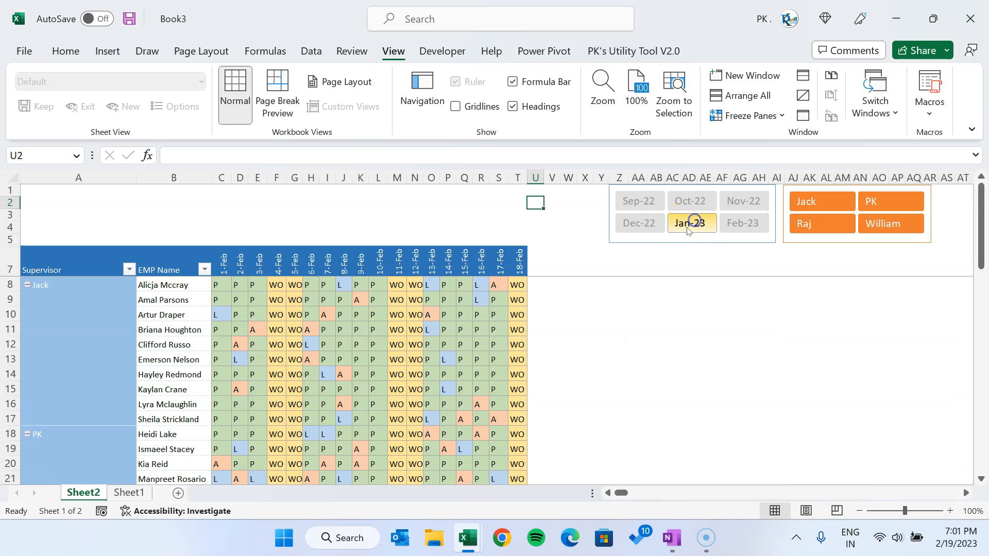
Step: Test single-month filtering, leave the PivotTable filtered to Jan-23, and collapse the first supervisor's group
left_click(641, 223)
left_click(716, 224)
left_click(745, 226)
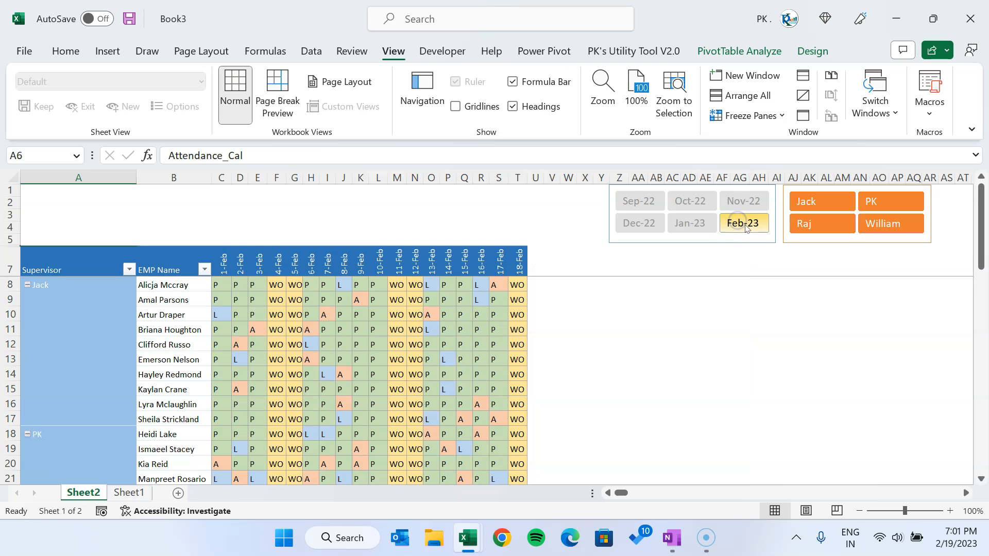
left_click(690, 223)
left_click(27, 285)
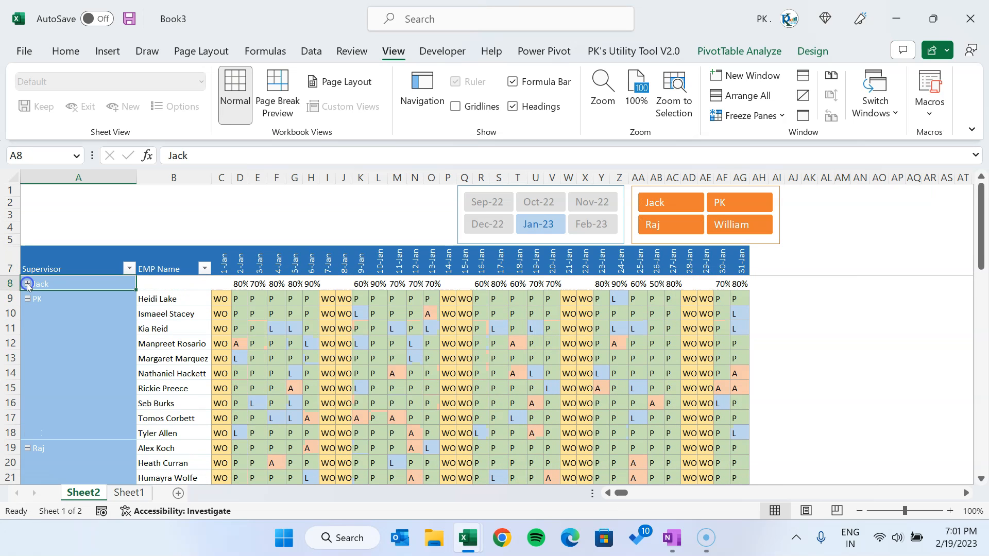
Step: Widen column F slightly and column N so their attendance percentages have more room
left_click_drag(237, 286, 737, 289)
left_click(221, 263)
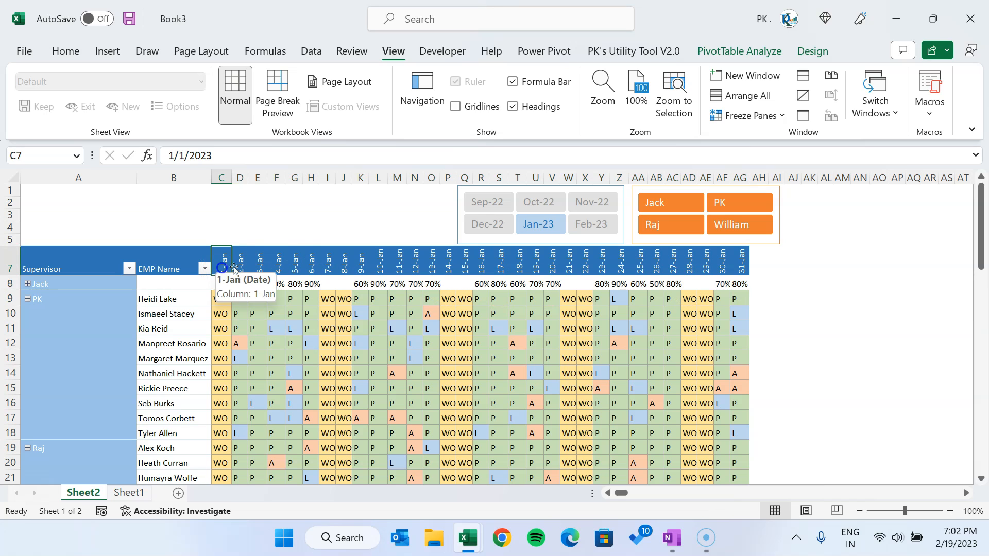
left_click(273, 287)
left_click_drag(286, 177, 291, 177)
left_click(421, 284)
left_click_drag(427, 177, 434, 180)
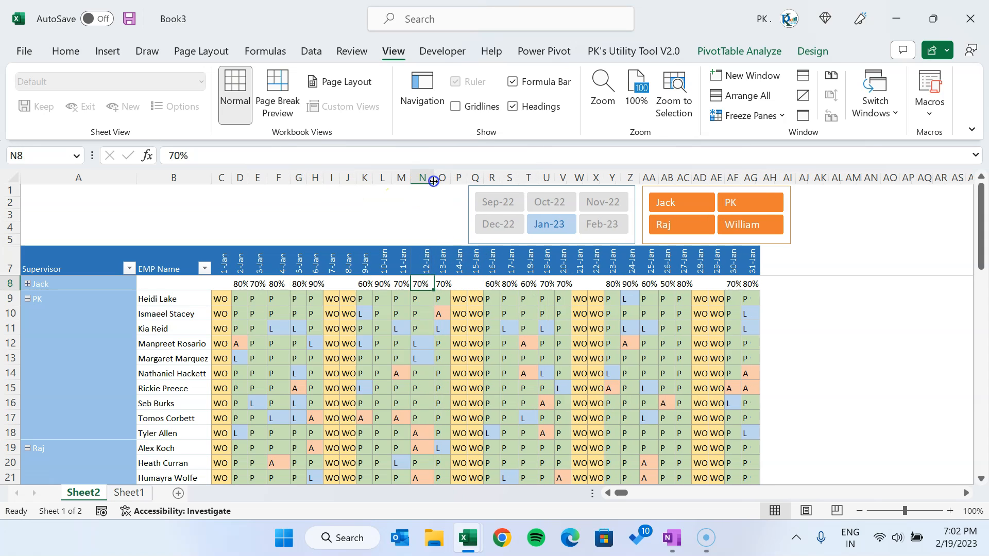
Step: Copy column N's width from cell N5 and apply it to all columns from C to the sheet's last column using Paste Special Column widths
left_click(425, 240)
key("ctrl+c")
key("Left")
key("Left")
key("Left")
key("Left")
key("Left")
key("Left")
key("Left")
key("Left")
key("Left")
key("Left")
key("Left")
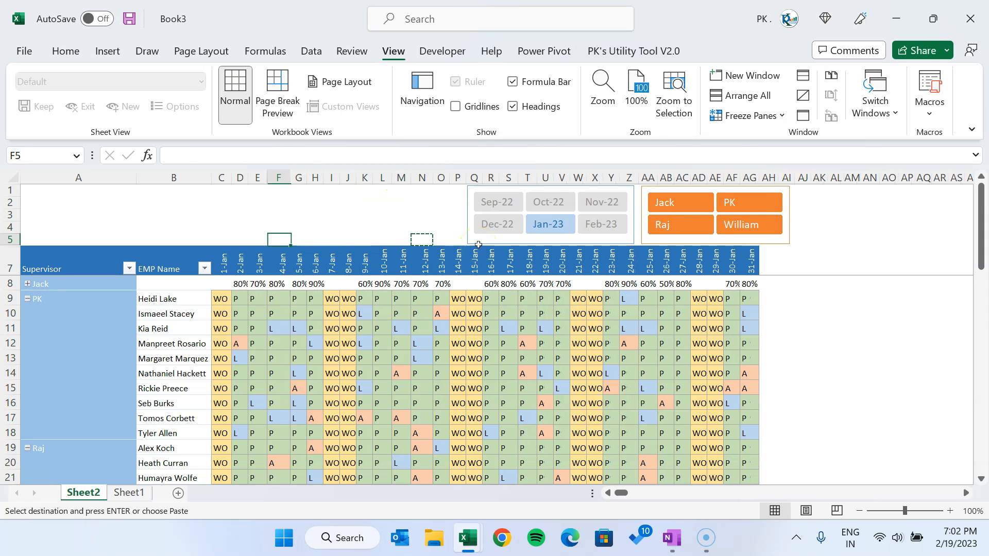
key("ctrl+shift+Right")
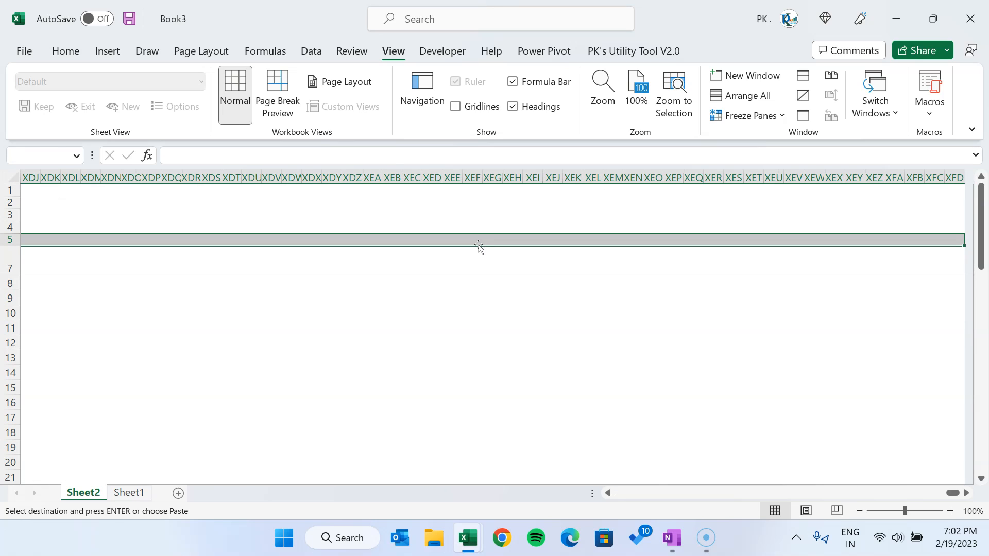
key("alt+e")
key("s")
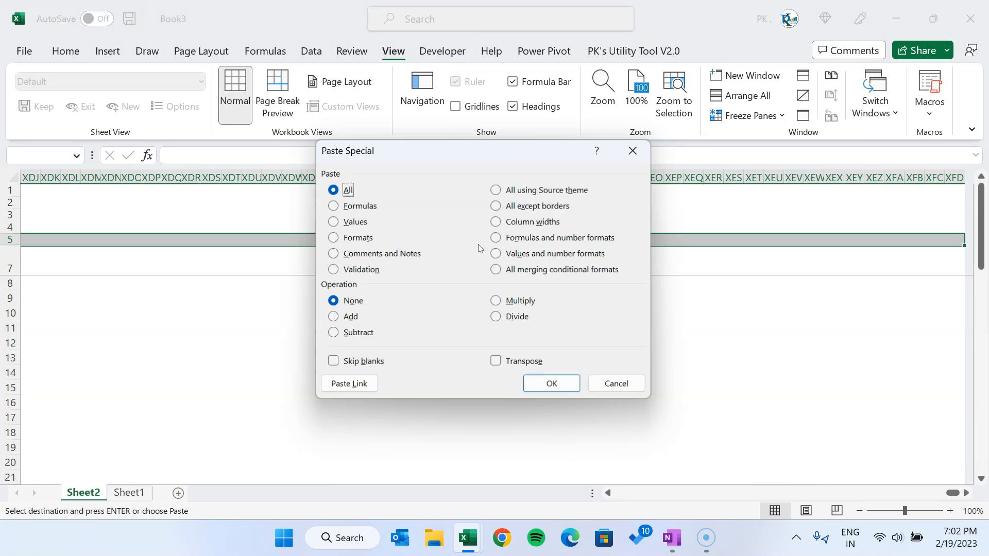
key("w")
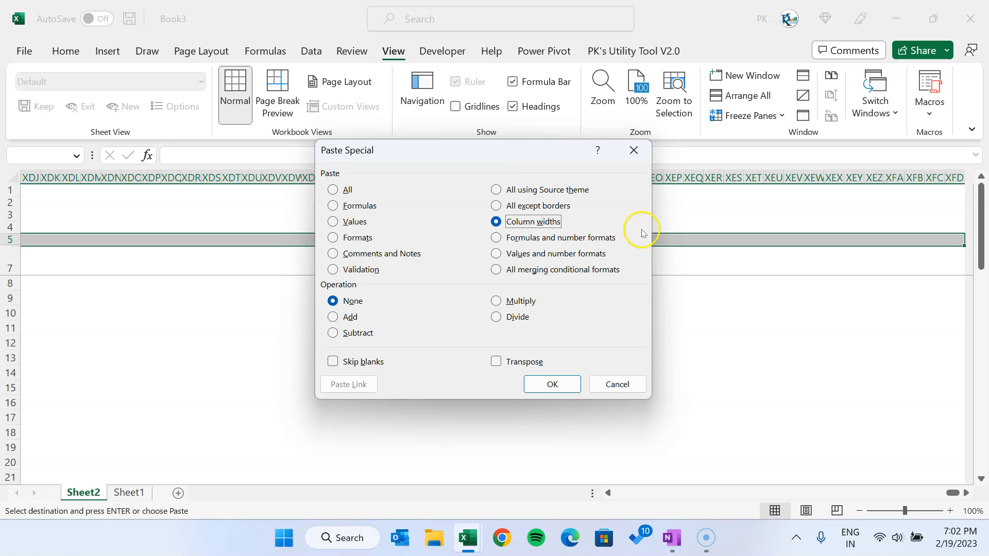
left_click(571, 381)
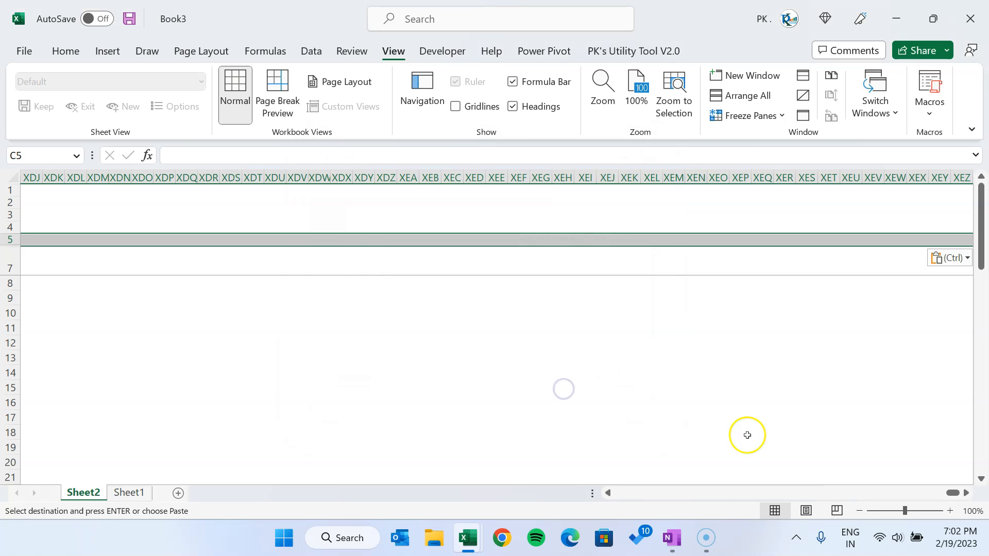
left_click_drag(953, 492, 588, 495)
left_click(454, 310)
key("Escape")
left_click(464, 267)
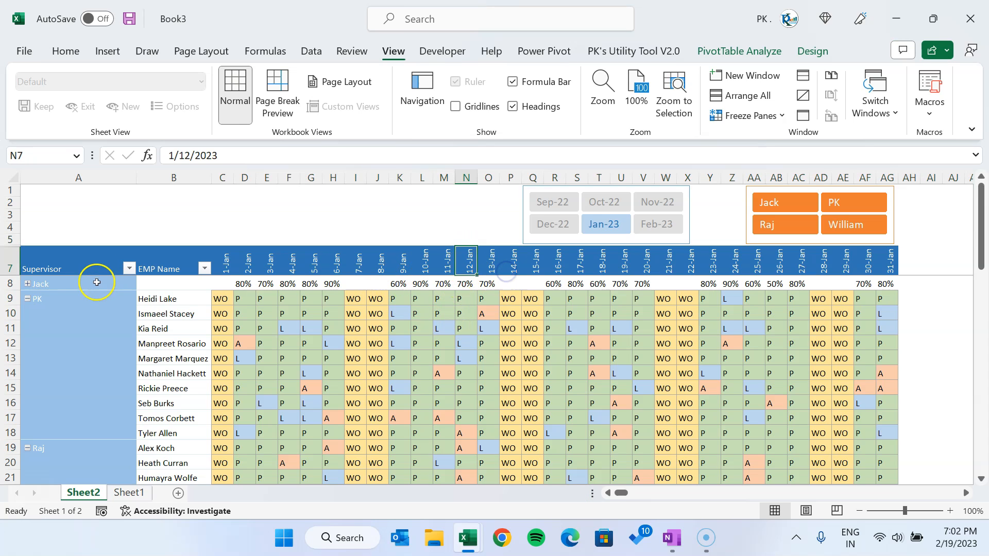
Step: Collapse the three remaining supervisor groups and expand the first supervisor's group
left_click(28, 299)
left_click(29, 313)
left_click(28, 328)
left_click(43, 298)
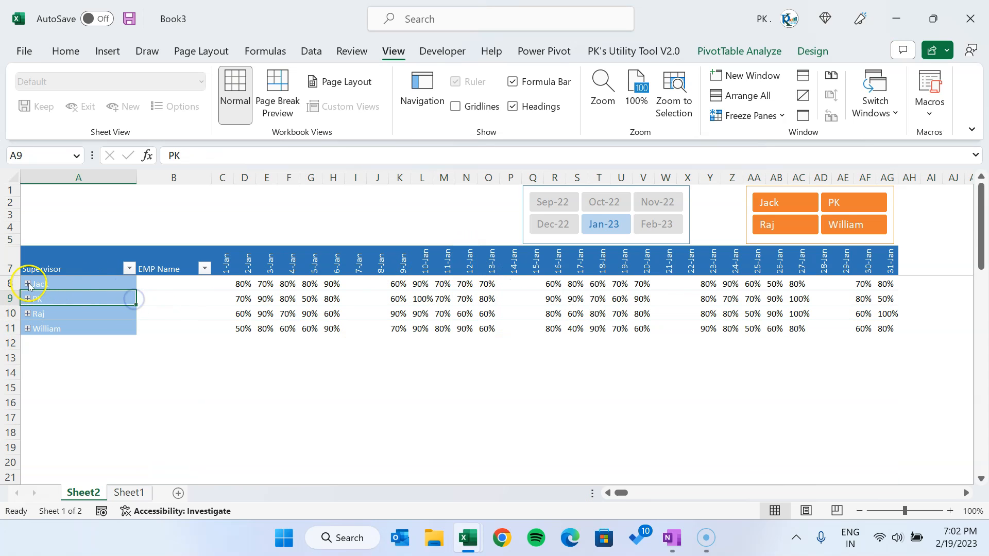
left_click(27, 283)
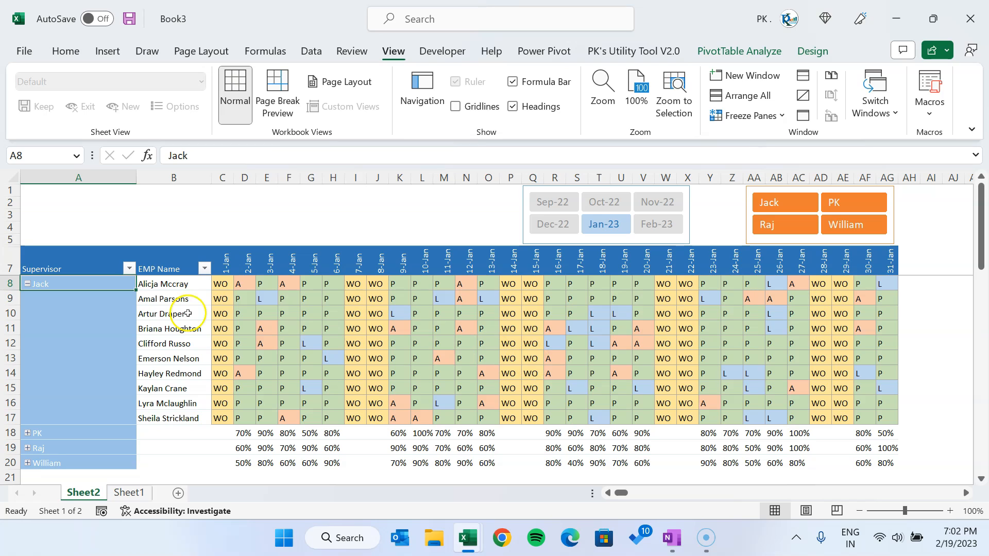
Step: Merge and center cells C2:E2 above the PivotTable and fill them with the green theme color
left_click_drag(238, 192, 408, 227)
left_click(443, 227)
left_click(221, 204)
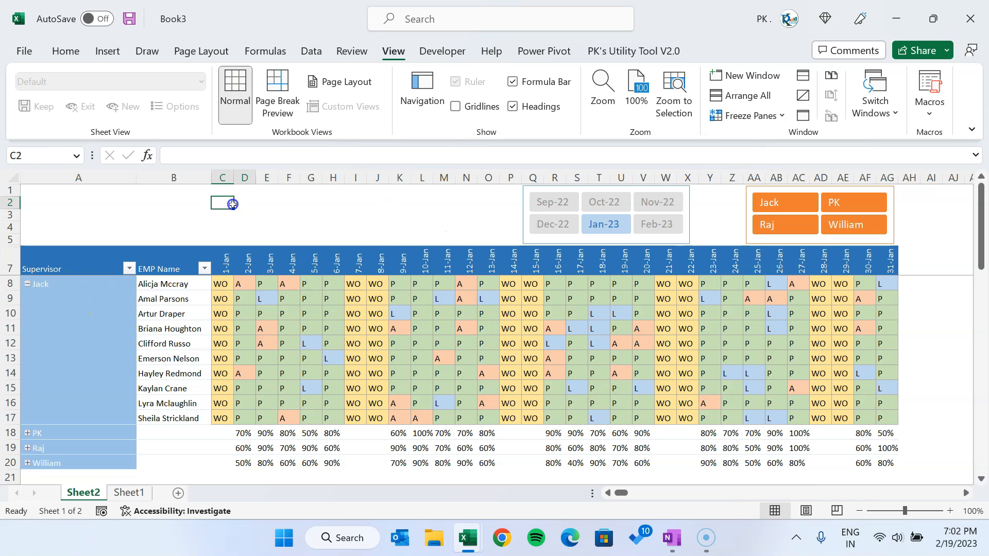
mouse_move(248, 205)
left_mouse_down()
mouse_move(283, 205)
mouse_move(261, 204)
left_mouse_up()
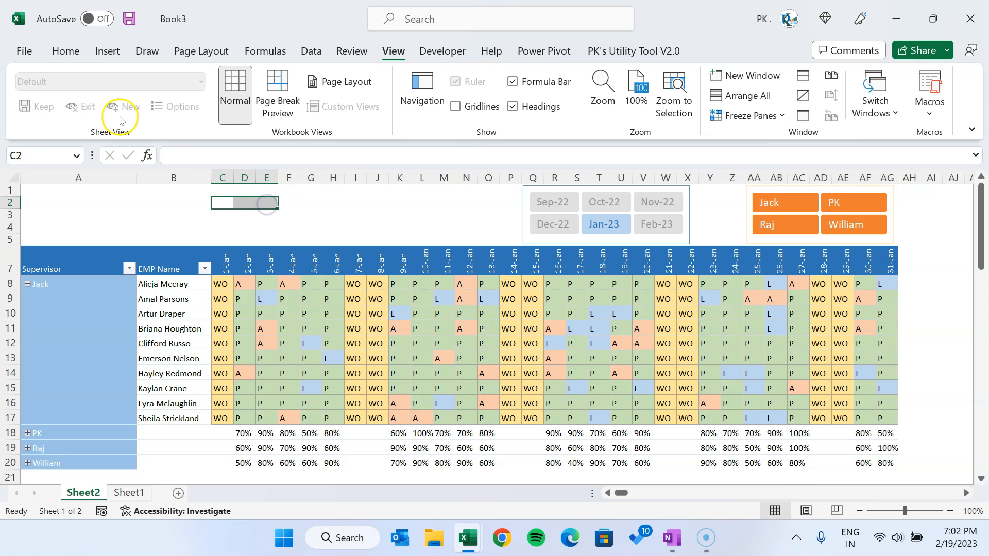
left_click(65, 50)
left_click(433, 105)
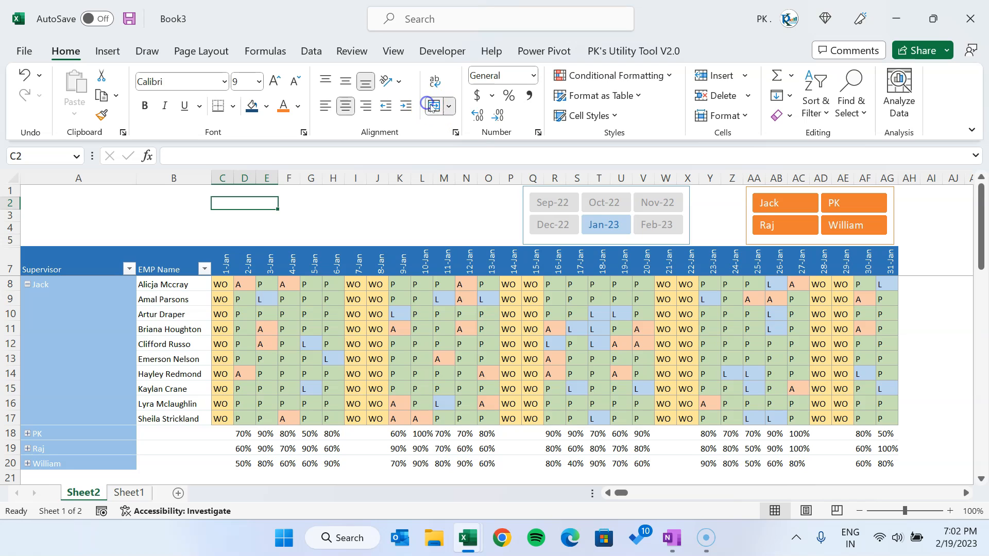
left_click(265, 107)
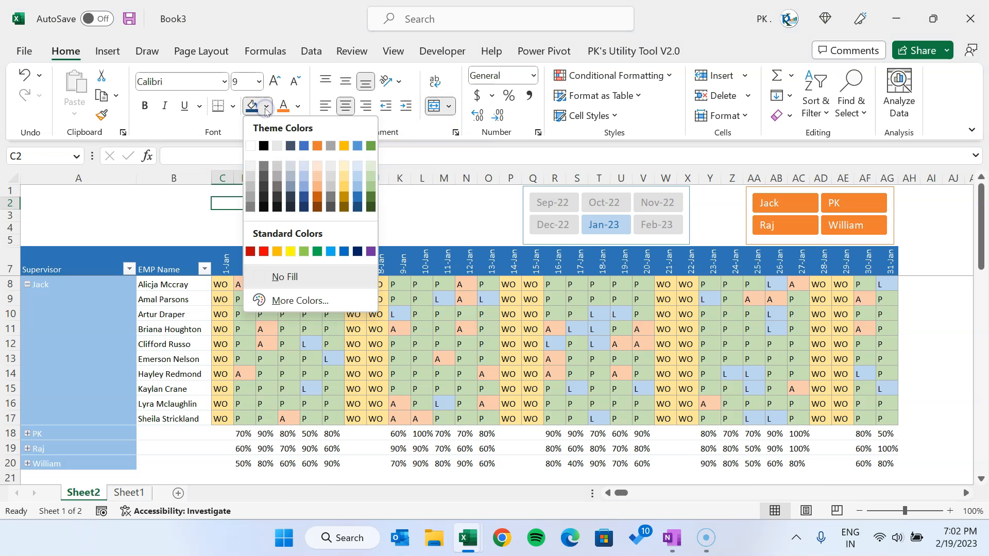
left_click(370, 147)
Step: Merge and center cells C3:E4 below the green heading cell
left_click(258, 215)
left_click_drag(217, 215, 268, 229)
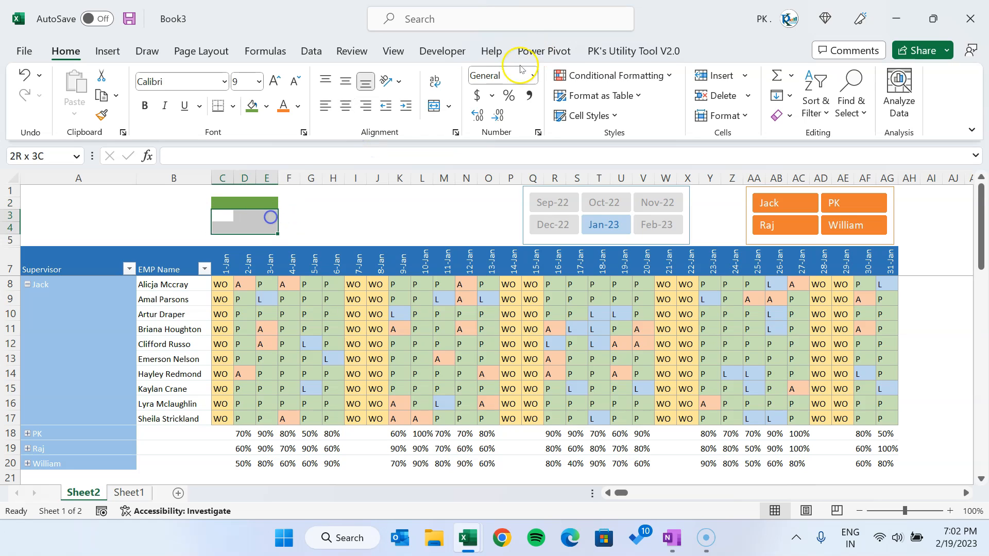
left_click(435, 107)
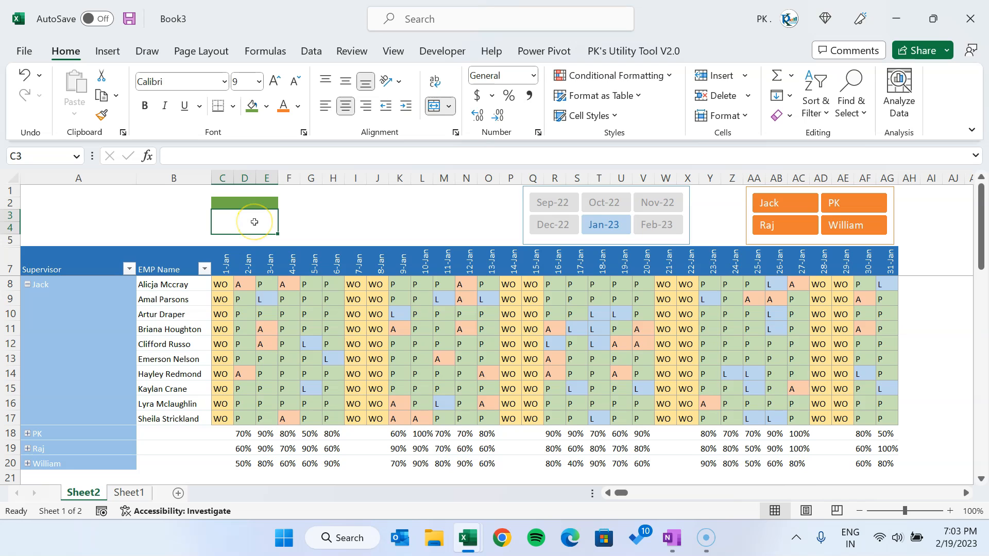
Step: Enter the formula =COUNTIF(C8:$XFD$1048576,"P") in merged cell C3 to count the present entries
type("=cou")
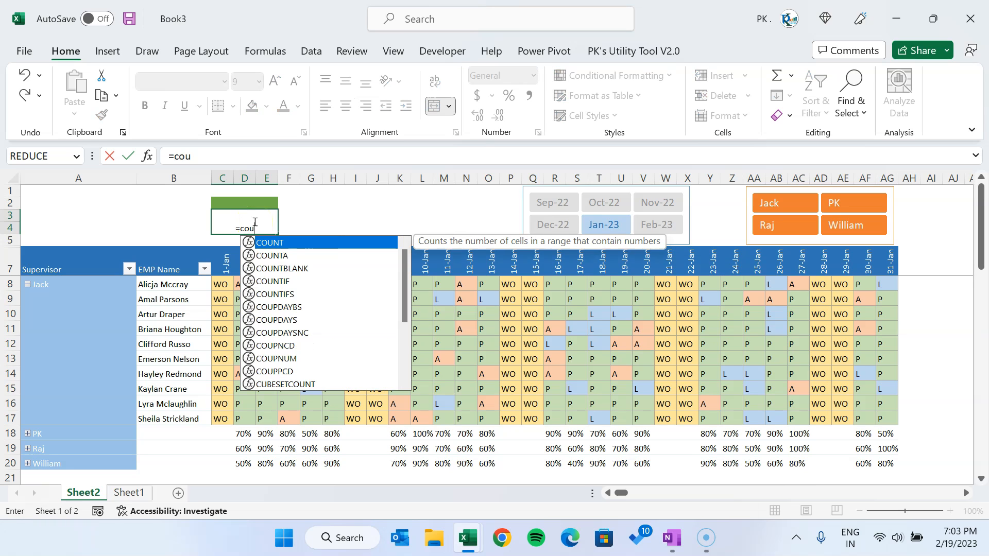
key("Down")
key("Down")
key("Down")
key("Tab")
left_click(228, 283)
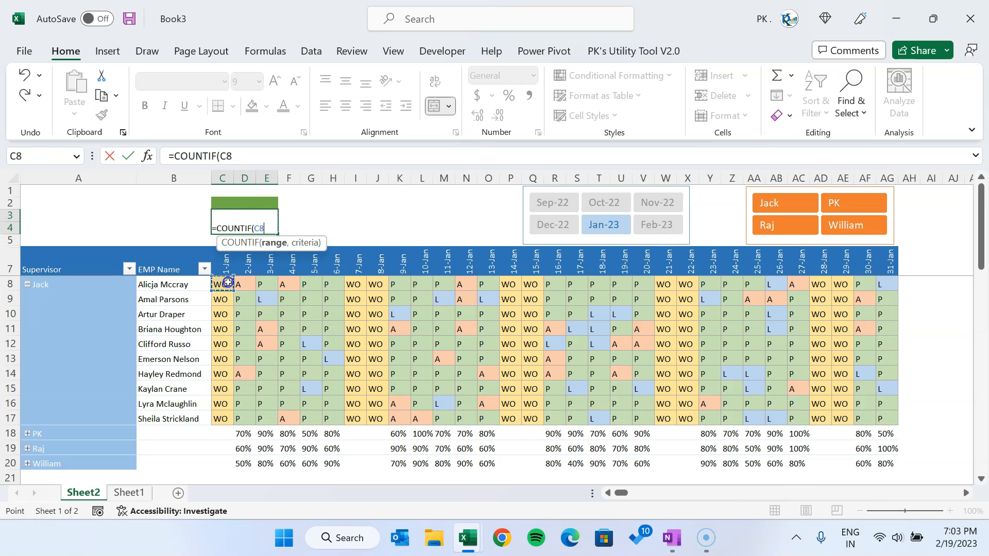
key("ctrl+shift+Right")
key("ctrl+shift+Right")
key("ctrl+shift+Down")
key("ctrl+shift+Down")
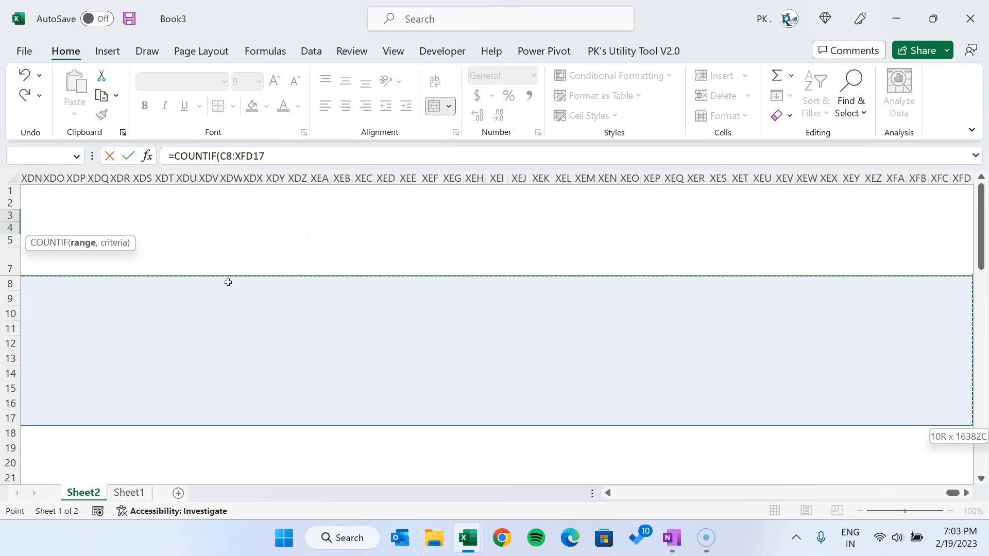
left_click(314, 161)
key("F4")
left_click(328, 159)
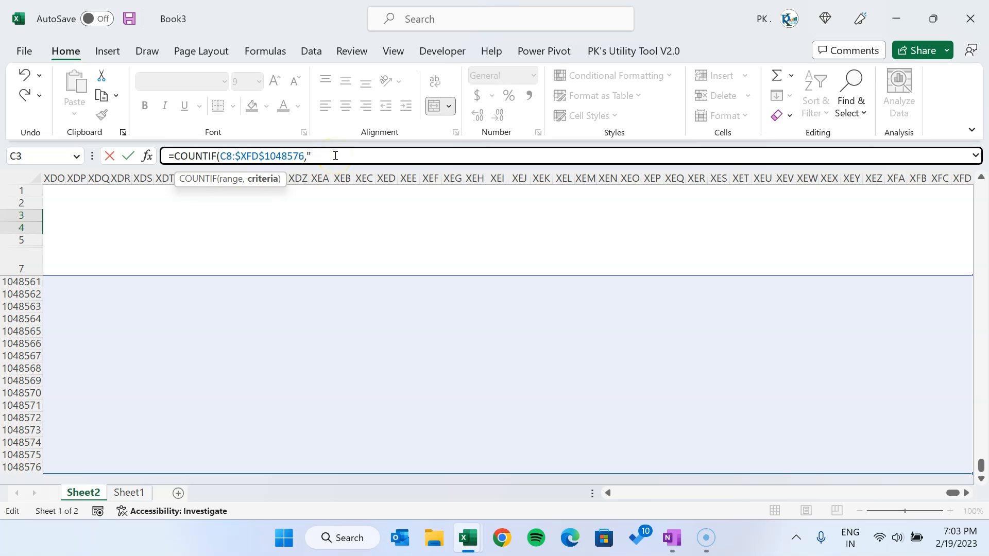
type(")")
key("Return")
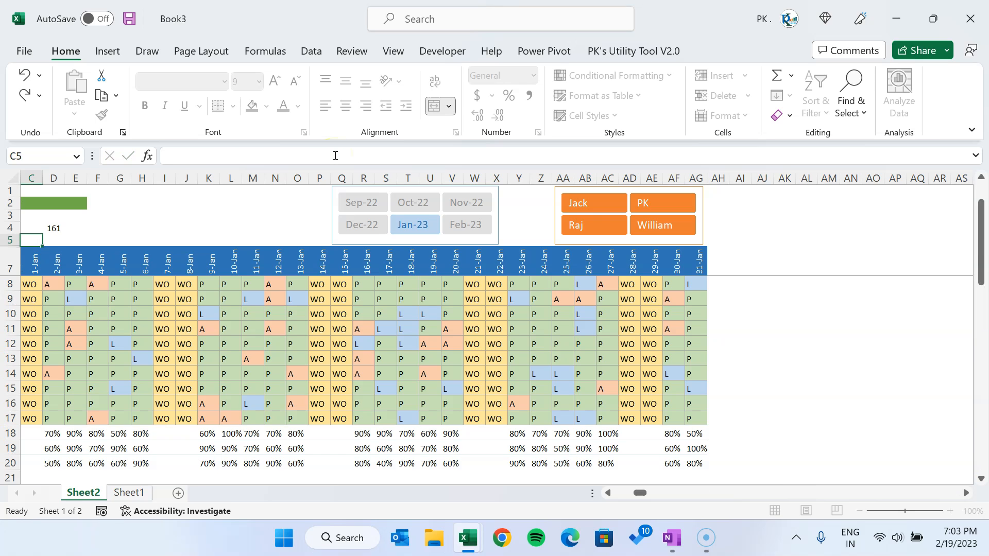
Step: Label the green heading cell C2 Present in bold white text
key("Up")
key("Up")
key("Right")
key("Right")
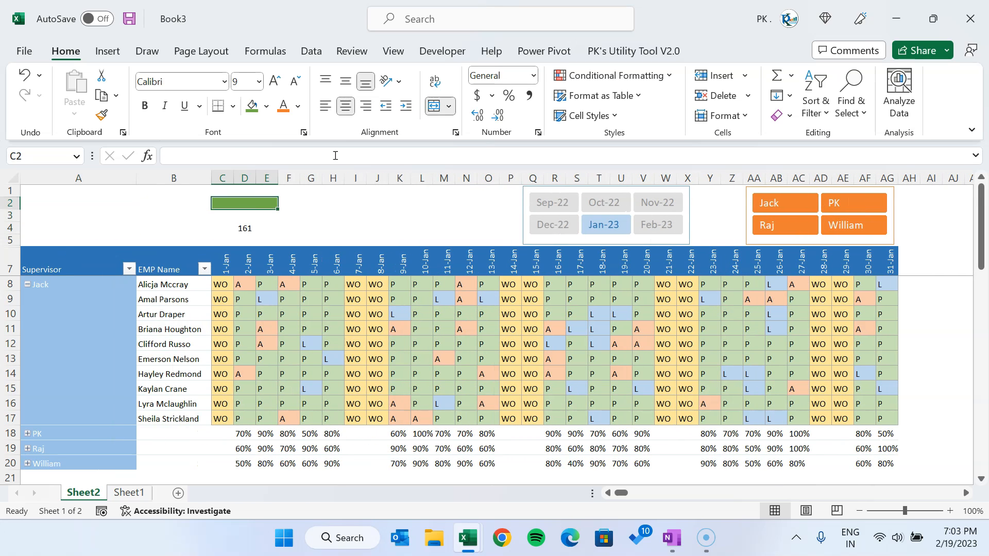
type("Present")
key("Return")
key("Up")
left_click(298, 106)
left_click(290, 166)
Step: Middle-align the count in C3 and format it in Arial Rounded MT Bold, size 14, with a green font color
left_click(248, 222)
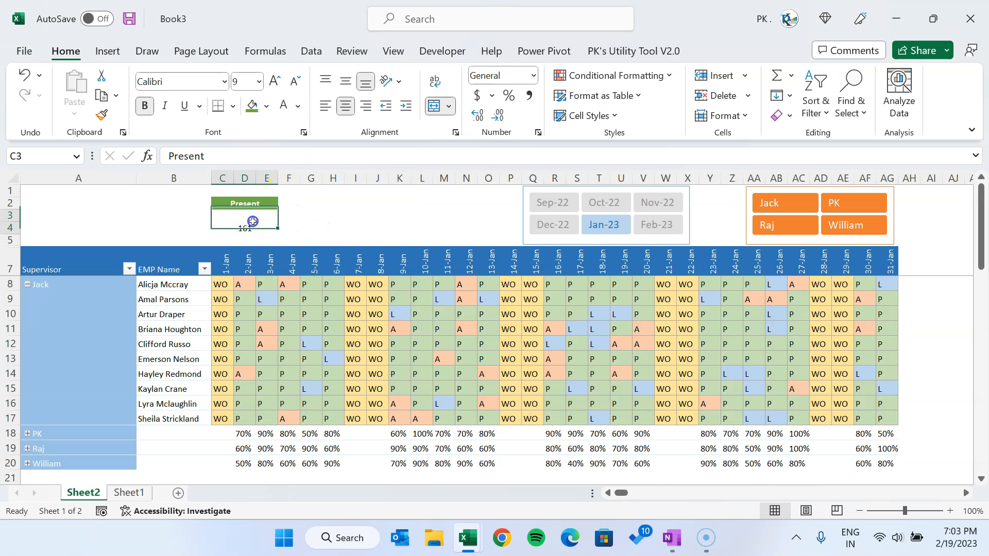
left_click(347, 84)
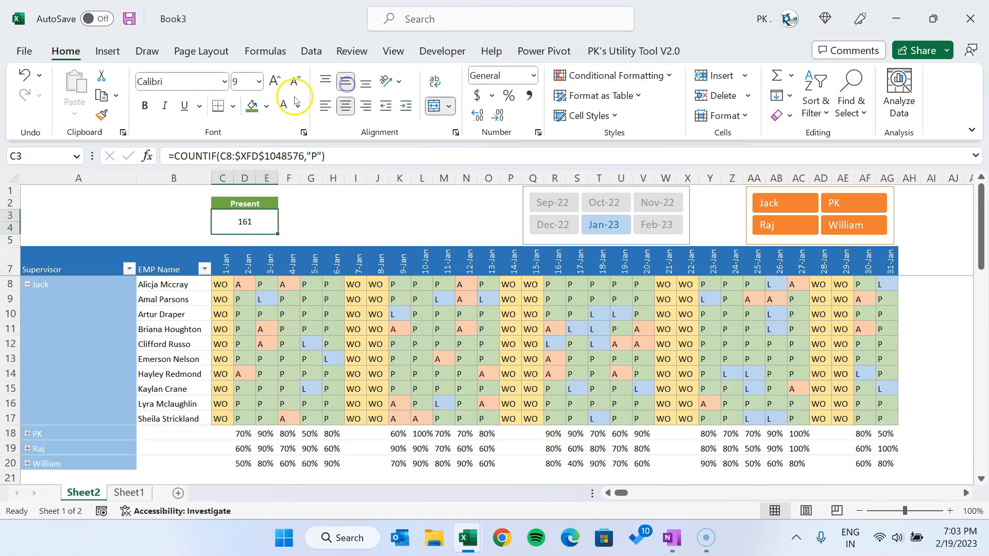
type("Arial Rounded MT B")
key("Return")
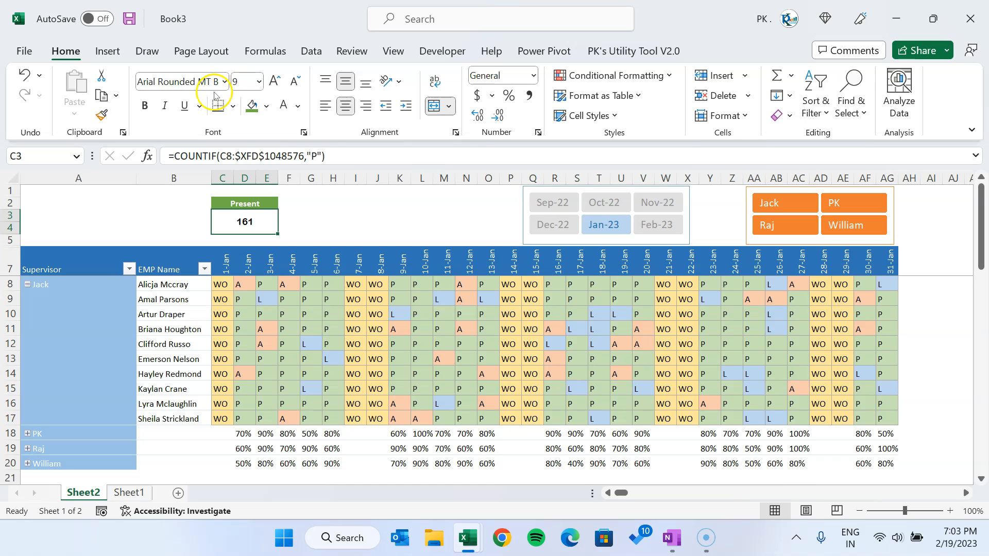
left_click(274, 80)
left_click(275, 80)
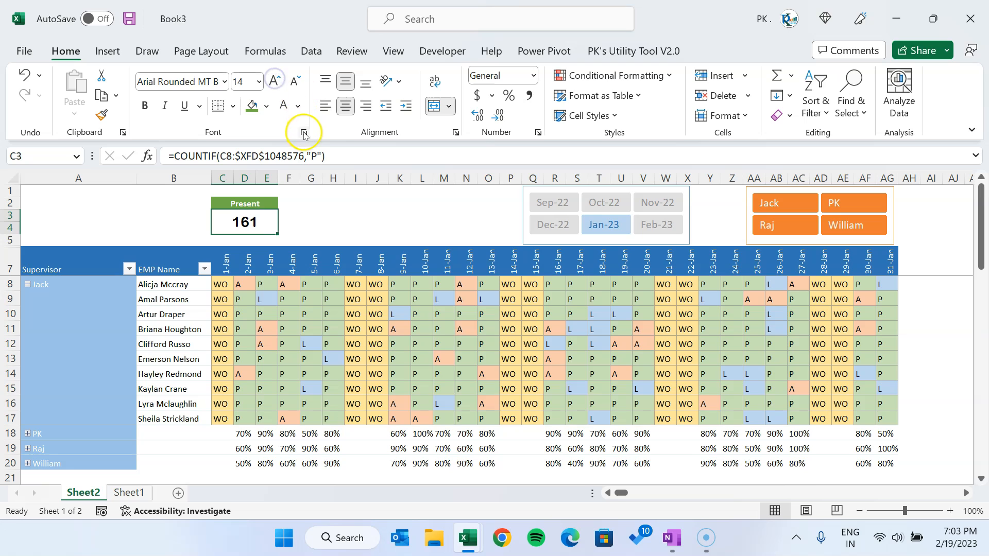
left_click(298, 106)
left_click(403, 169)
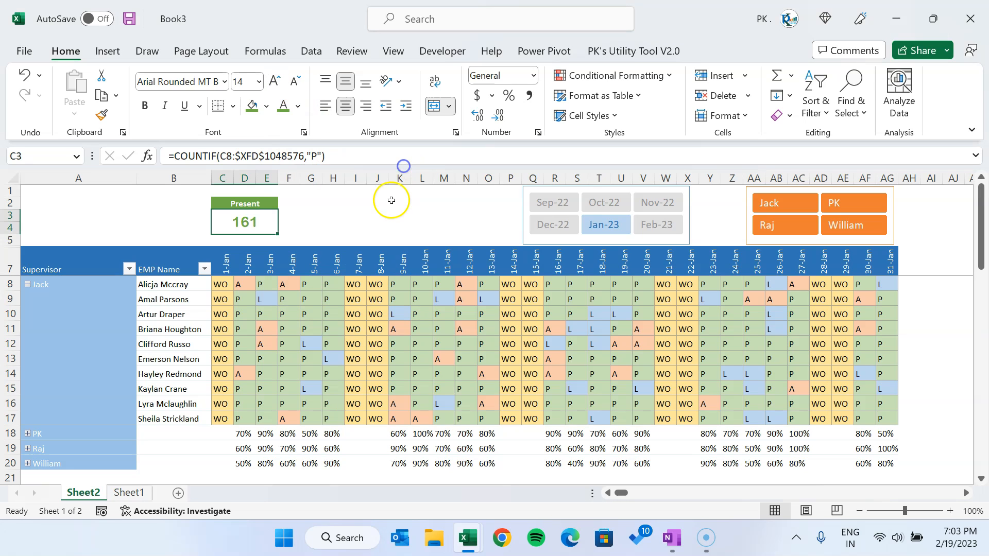
left_click(399, 202)
Step: Add a medium solid green outline border around the Present card in C2:E4
left_click_drag(246, 204, 253, 223)
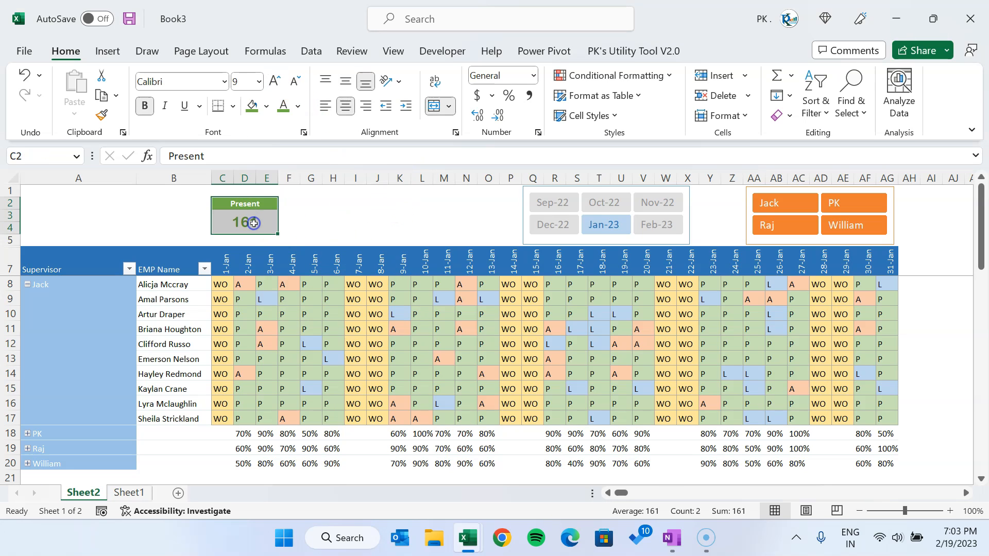
key("ctrl+1")
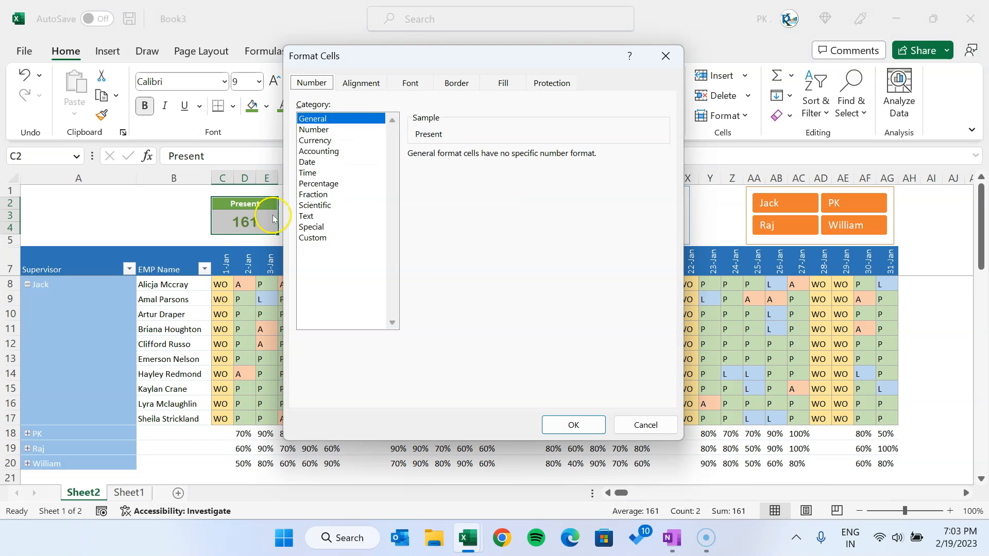
left_click(457, 83)
left_click(375, 190)
left_click(386, 255)
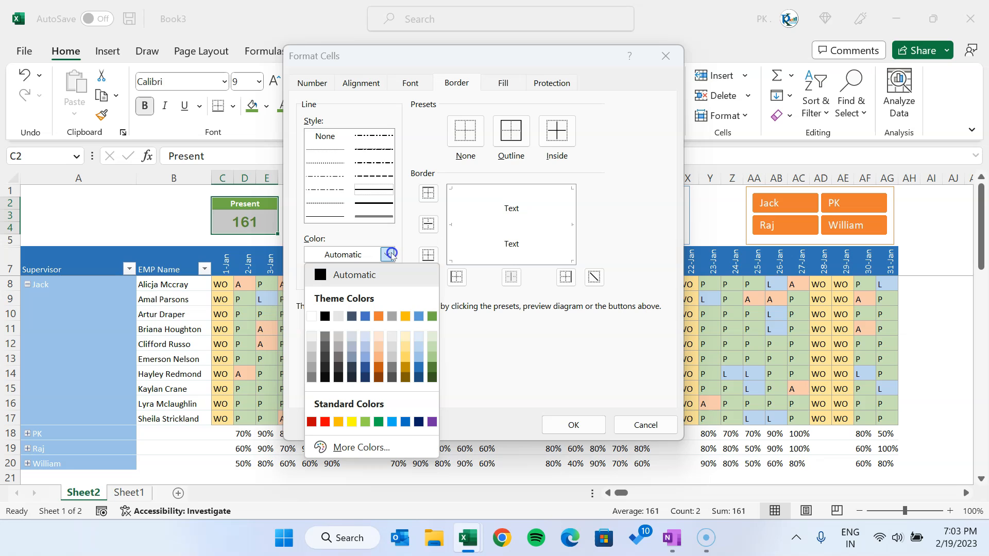
left_click(430, 318)
left_click(520, 136)
left_click(571, 425)
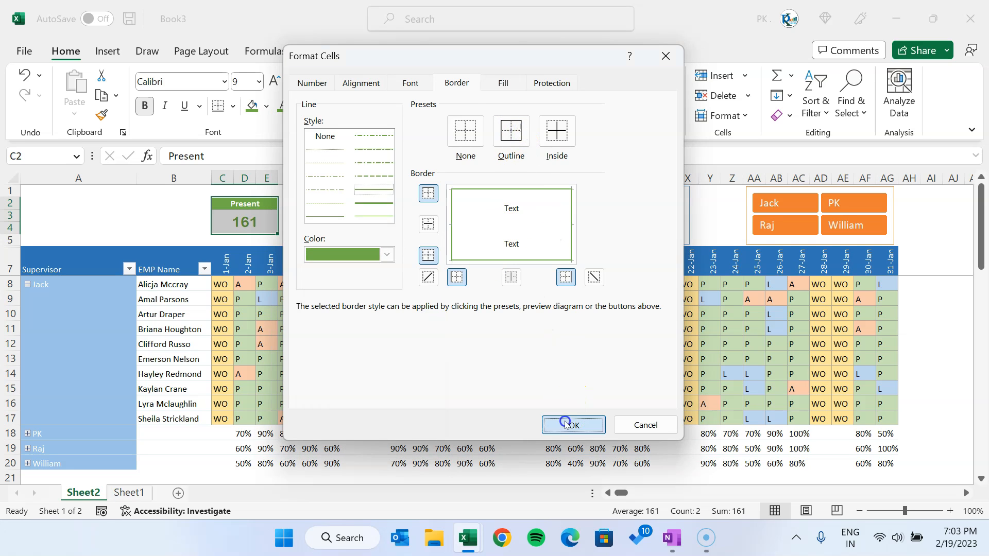
left_click(326, 215)
Step: Copy the Present card to G2, K2 and O2, and move the Month slicer beside the Supervisor slicer to clear the fourth card
left_click_drag(227, 203, 256, 222)
key("ctrl+c")
left_click(311, 205)
key("ctrl+v")
key("Down")
key("Right")
key("Right")
key("Up")
key("Up")
key("Down")
key("ctrl+v")
key("Right")
key("Right")
key("Right")
key("Right")
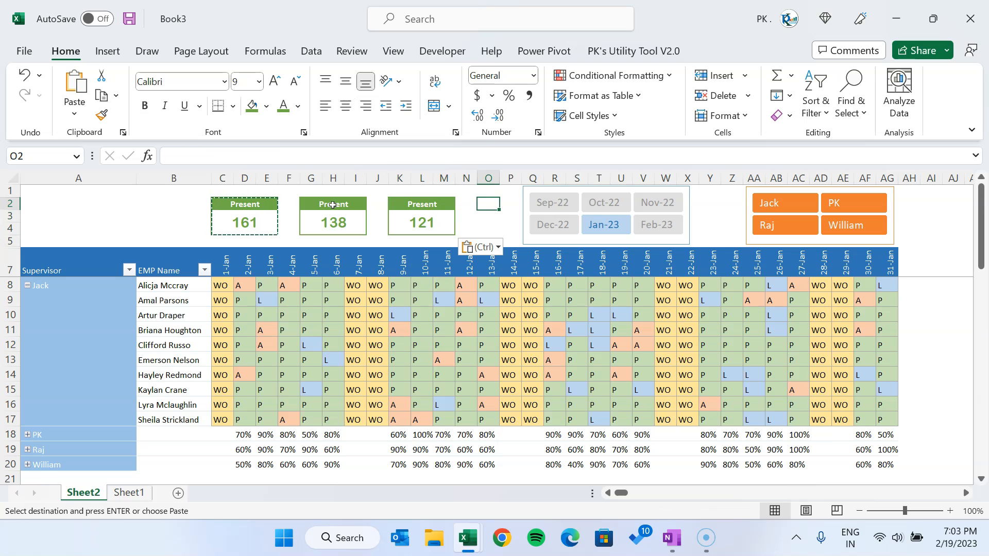
key("ctrl+v")
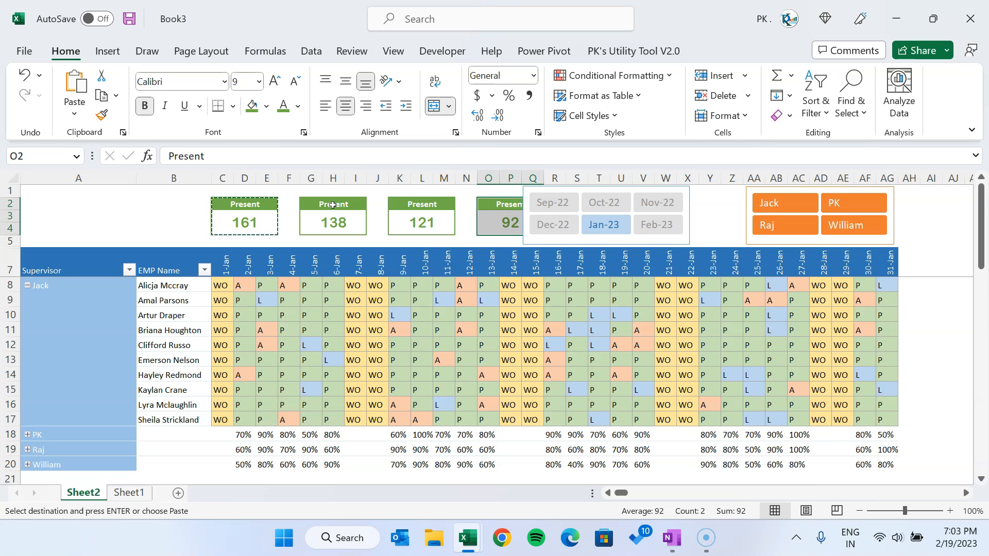
key("Escape")
left_click_drag(687, 198, 736, 197)
left_click(932, 230)
Step: Rename the headings of the three copied cards: Absent in G2, Leave in K2 and Absenteeism in O2
left_click(320, 205)
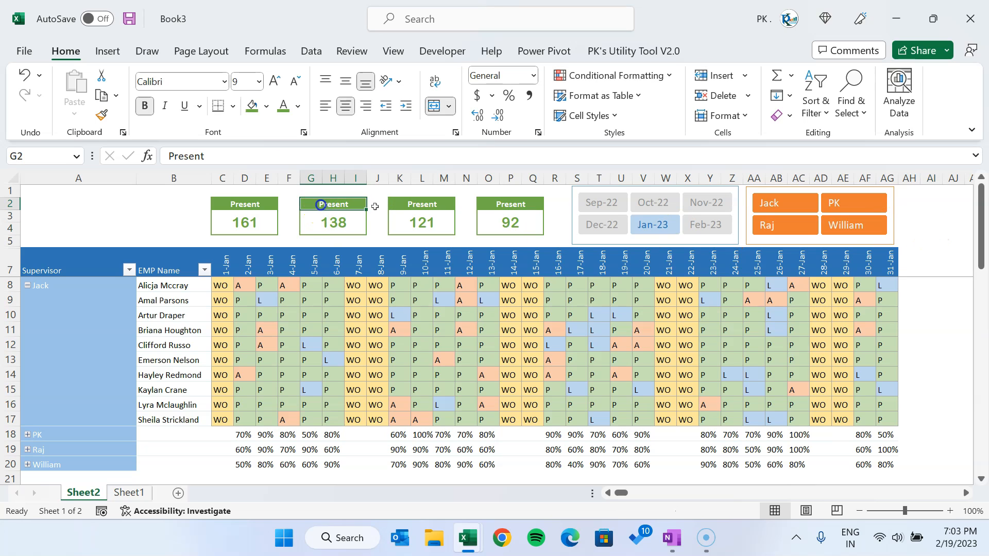
type("Ab")
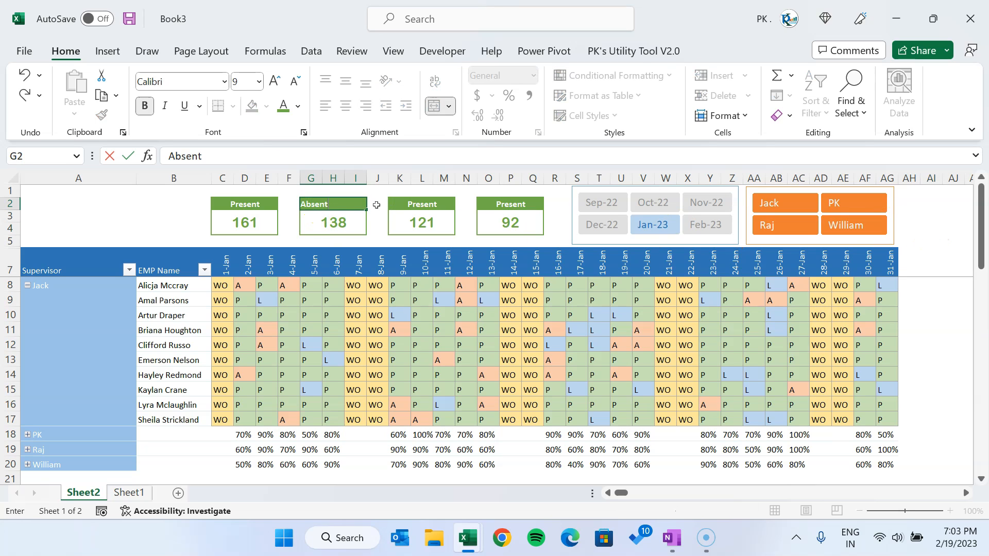
type("sent")
left_click(377, 205)
left_click(455, 205)
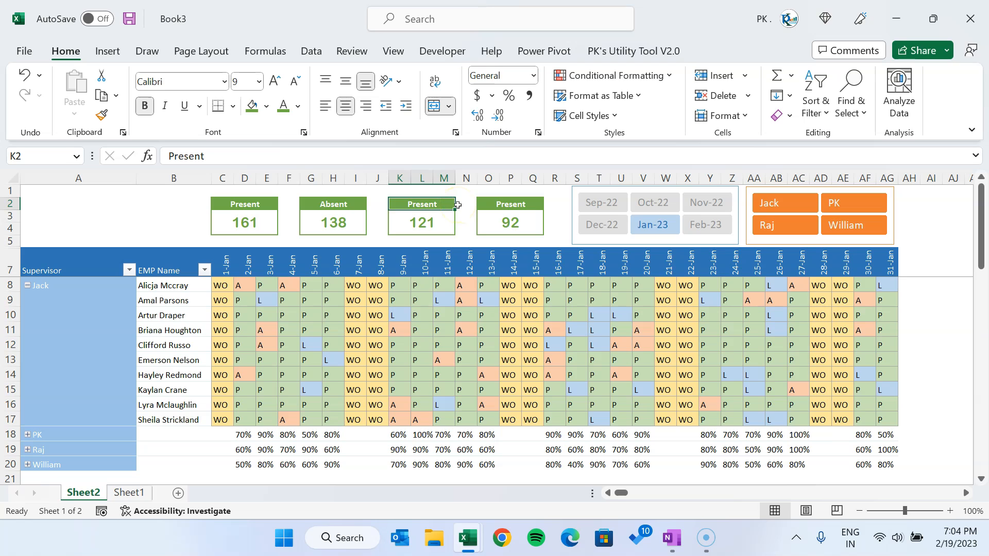
type("Lea")
key("Tab")
key("Tab")
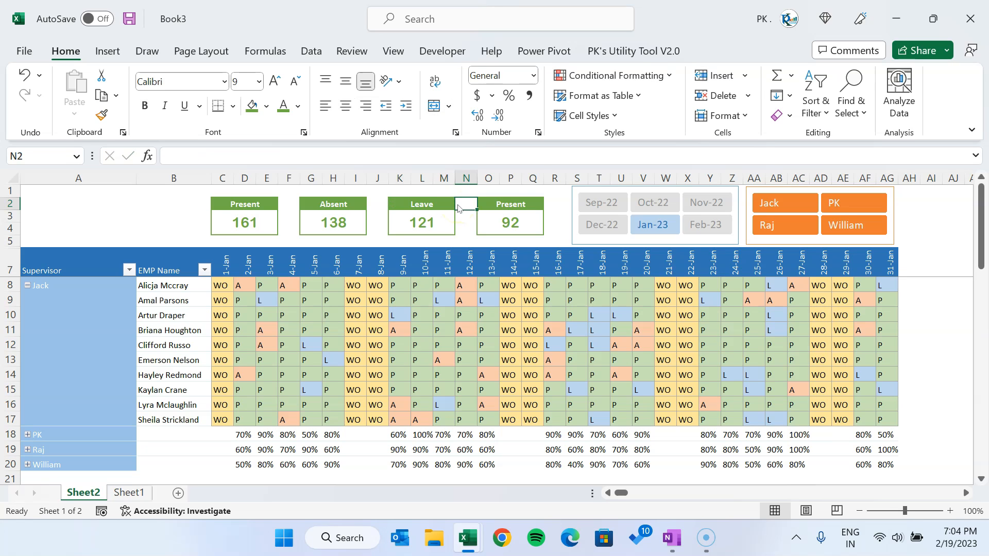
type("Absenteeism")
Step: Replace the formula in G3 with the Present card's formula text from C3, =COUNTIF($C$8:$XFD$1048576,"P")
left_click(337, 222)
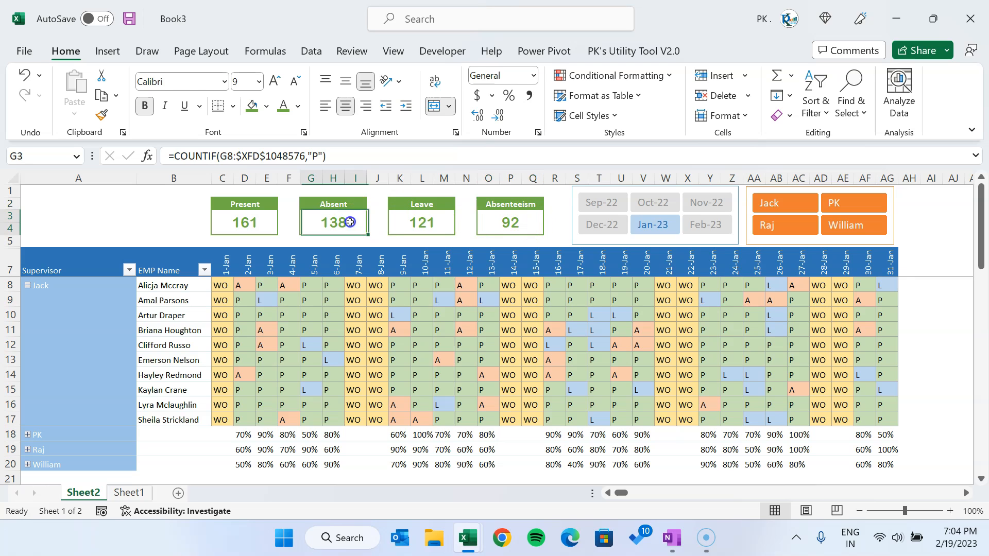
left_click(411, 222)
left_click(245, 222)
left_click_drag(363, 158, 12, 150)
key("ctrl+c")
key("Escape")
left_click(333, 221)
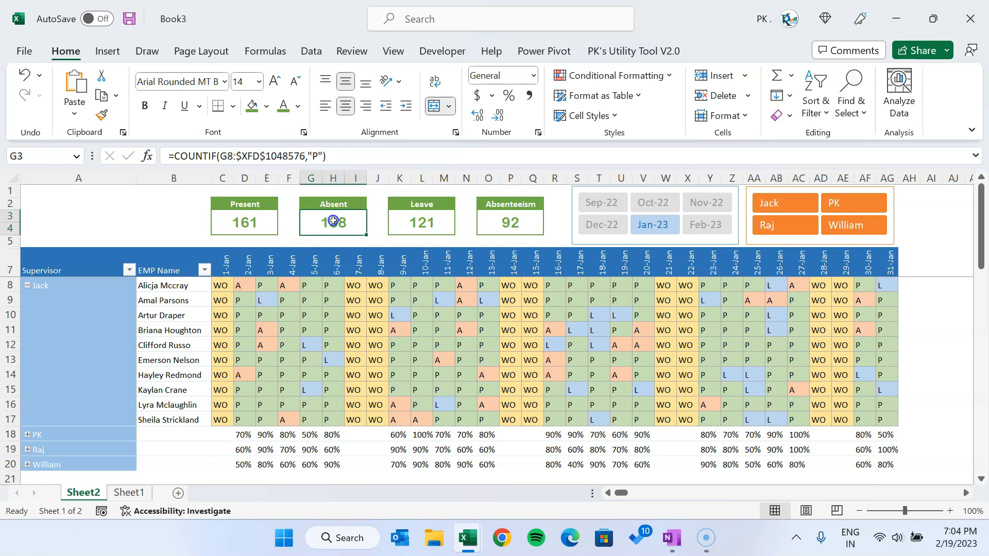
key("ctrl+v")
key("Escape")
key("F2")
key("ctrl+a")
key("ctrl+v")
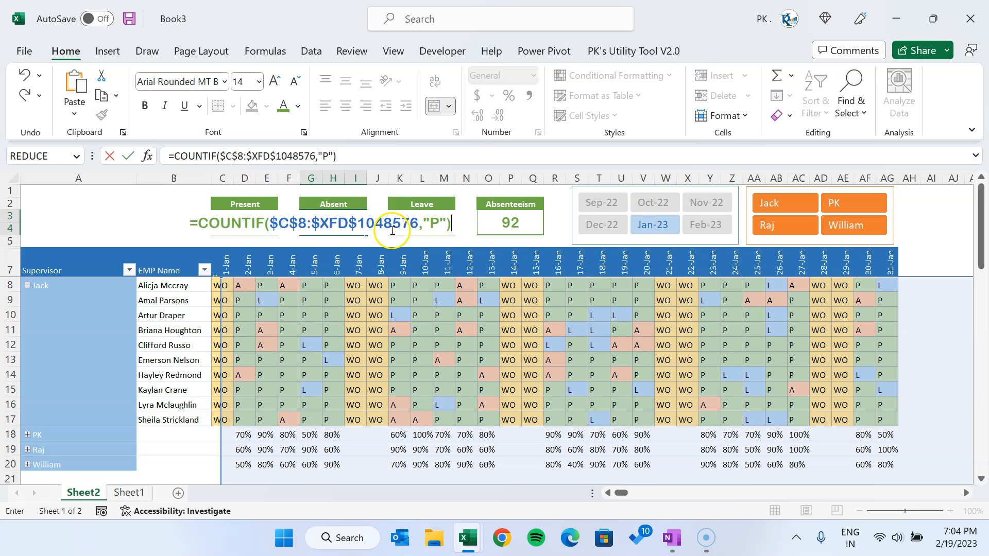
key("Return")
Step: Change the COUNTIF criterion in the Absent card's G3 to "A"
left_click(326, 221)
left_click(330, 156)
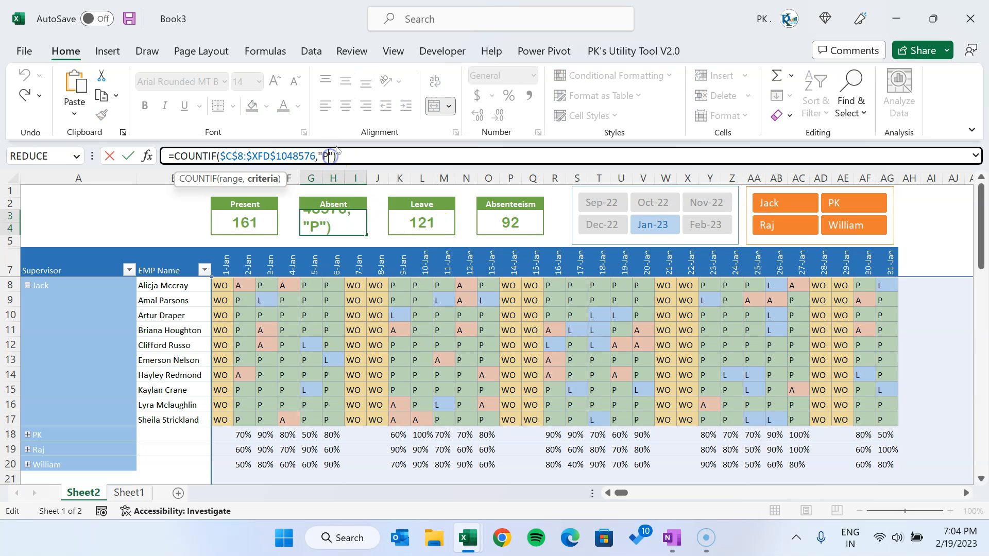
key("Return")
Step: Set the Leave card's K3 to =COUNTIF($C$8:$XFD$1048576,"L"), reusing the copied formula
key("Up")
key("Right")
key("Right")
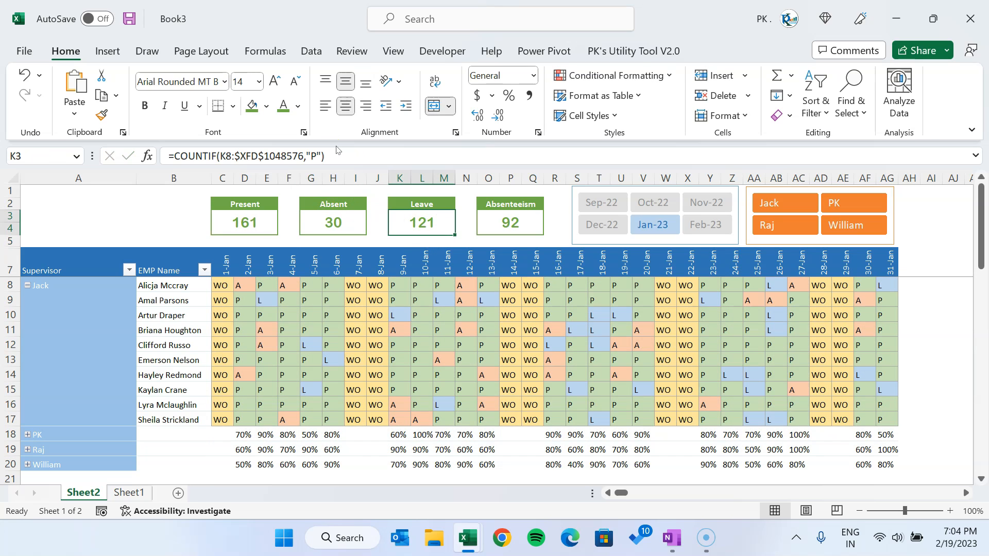
key("BackSpace")
key("ctrl+v")
key("ctrl+Return")
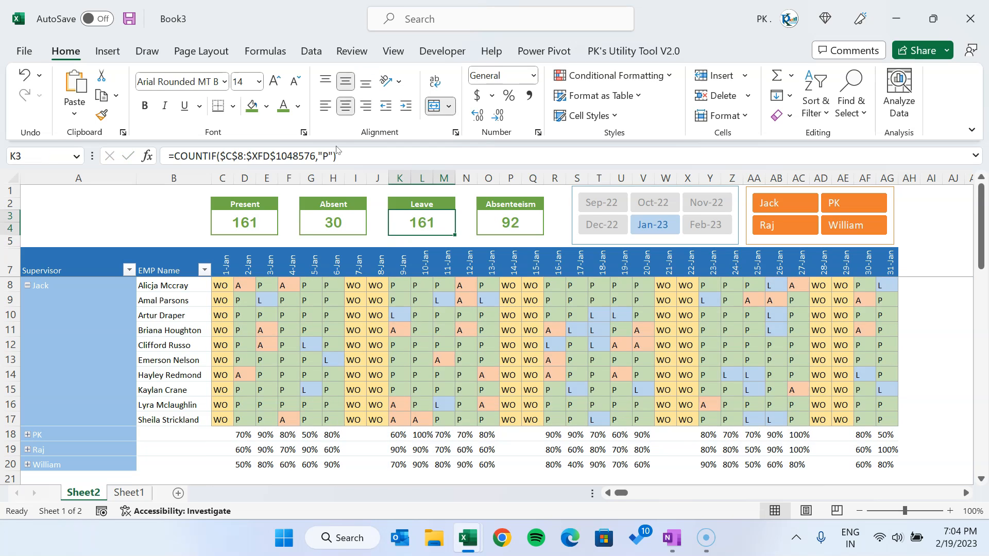
left_click(325, 156)
type("L")
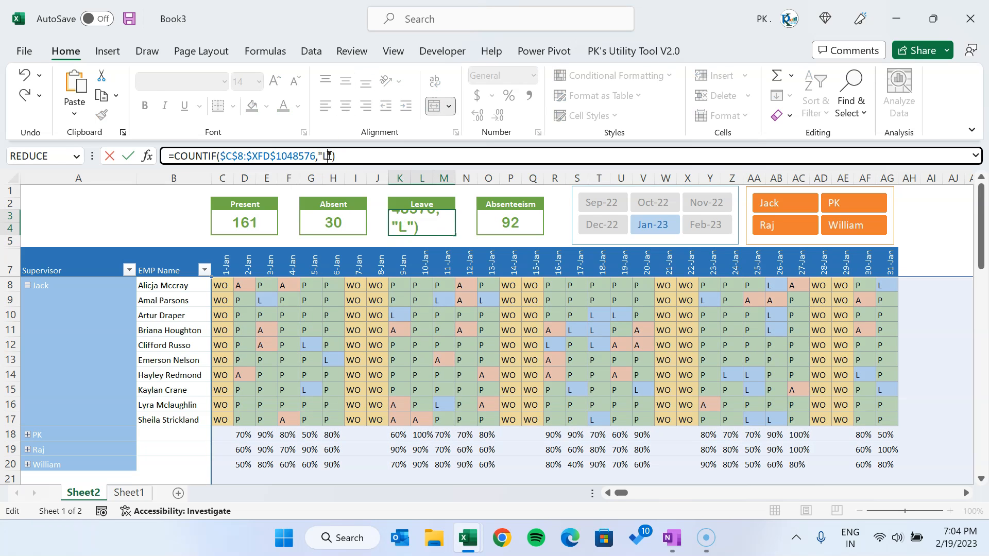
key("ctrl+Return")
Step: Replace the Absenteeism card's value in O3 with the formula =(G3+K3)/(C3+G3+K3)
key("Right")
key("Right")
key("Delete")
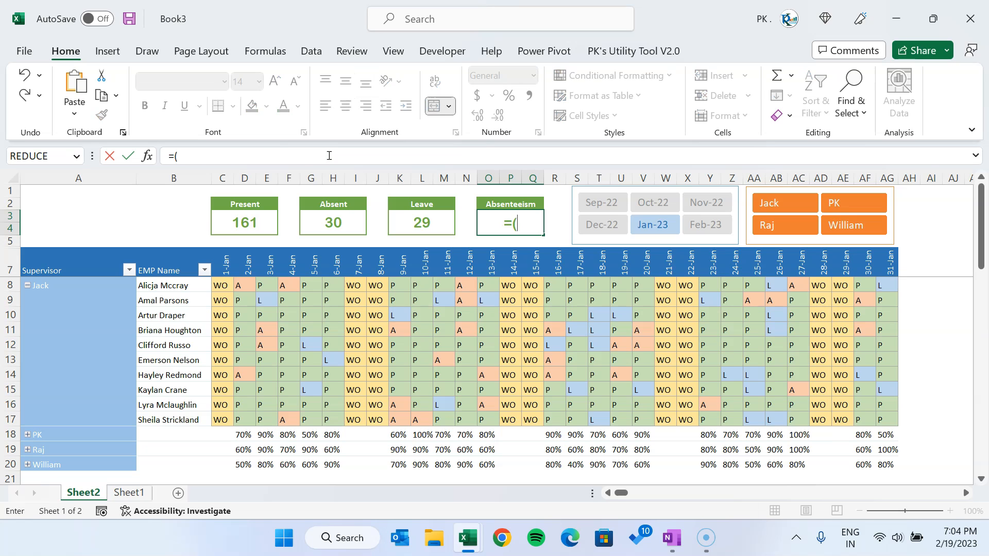
left_click(335, 215)
type("+")
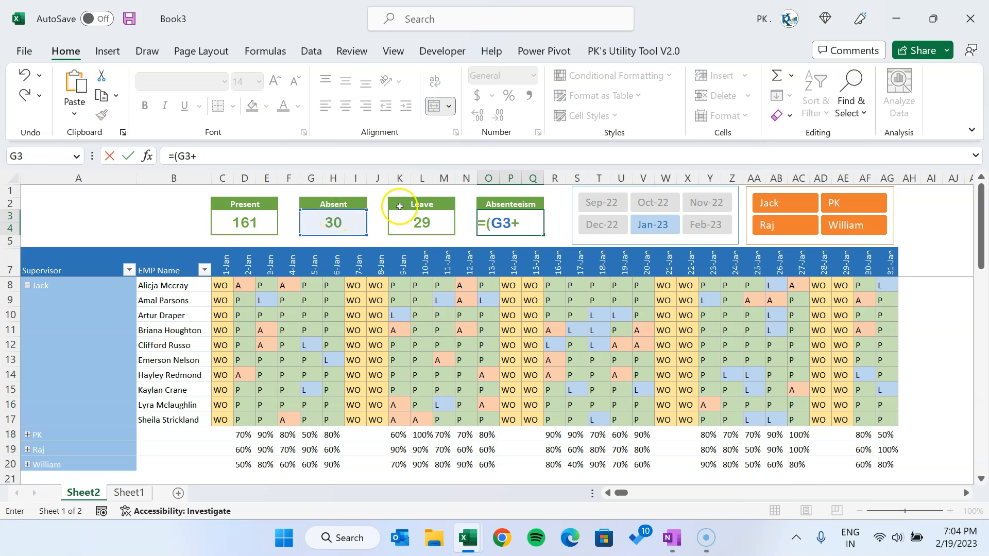
left_click(420, 214)
type(")/(")
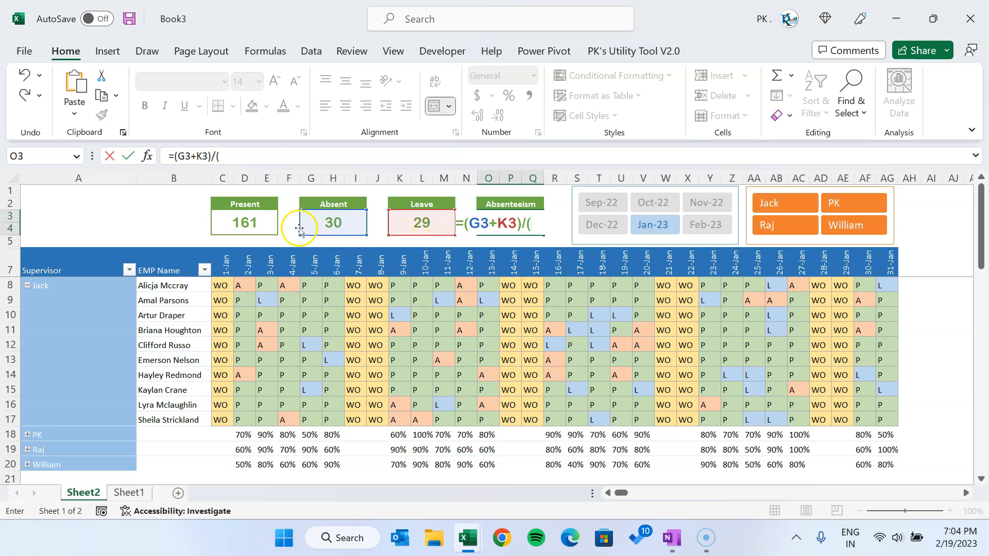
left_click(235, 227)
type("+")
left_click(344, 225)
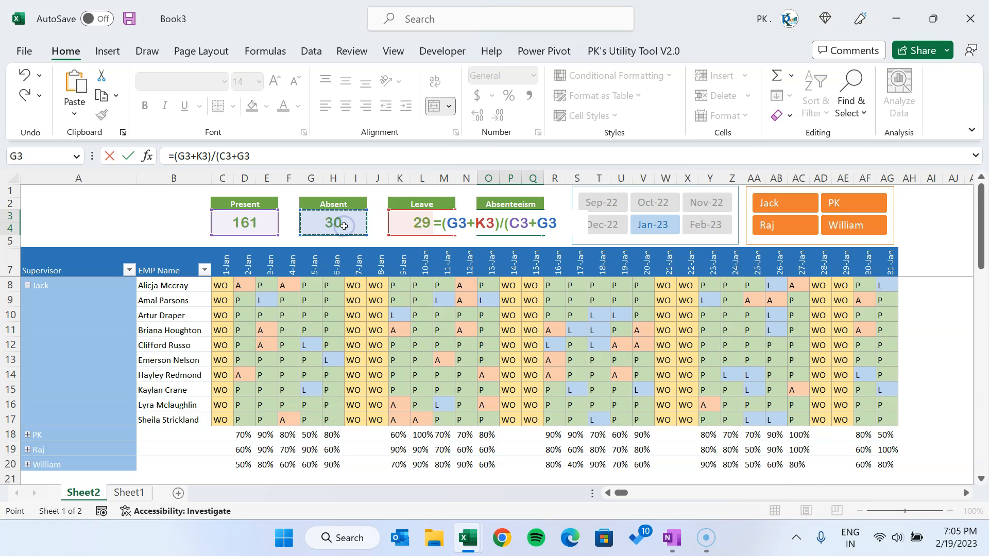
left_click(412, 224)
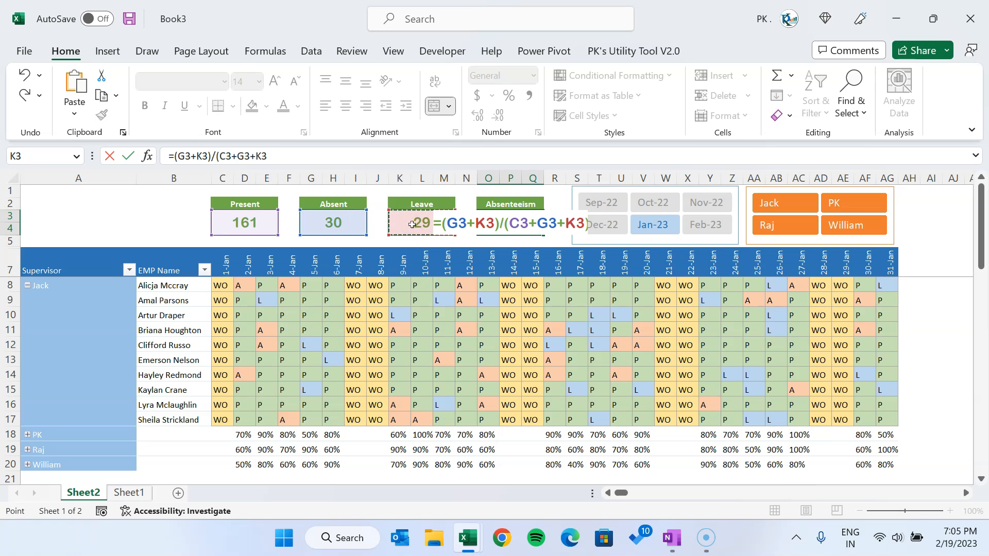
type(")")
Step: Wrap the O3 formula in IFERROR with an empty-text fallback: =IFERROR((G3+K3)/(C3+G3+K3),"")
left_click(176, 157)
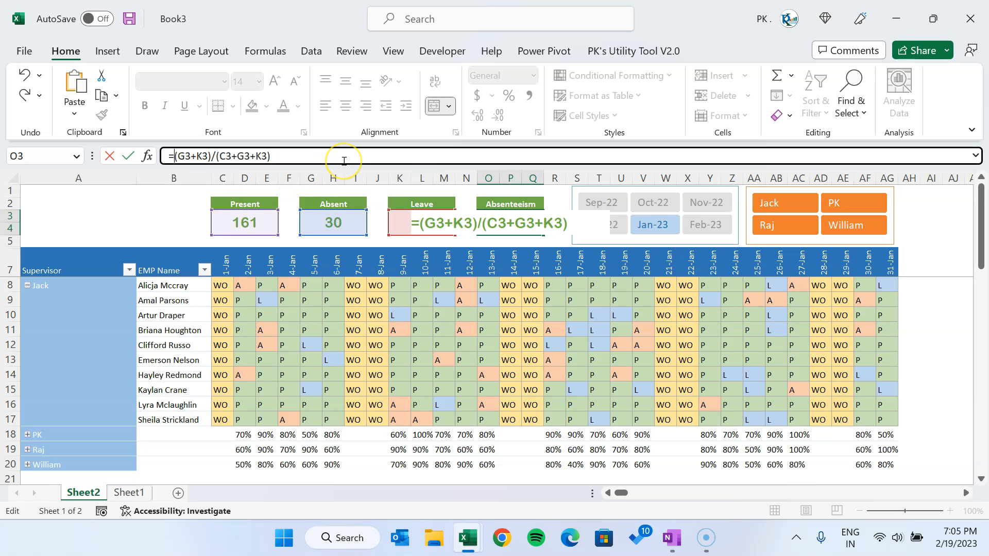
type("fi")
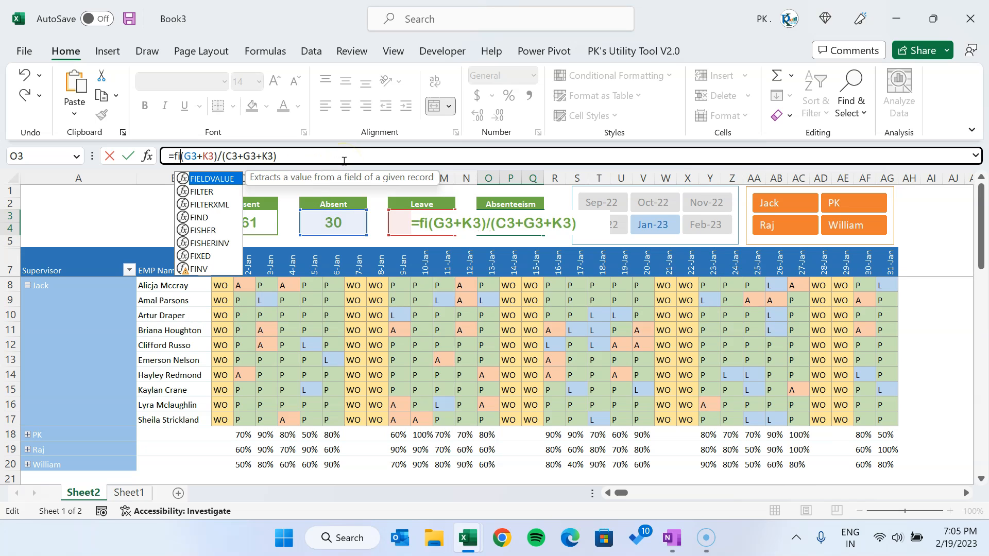
key("BackSpace")
key("BackSpace")
type("if")
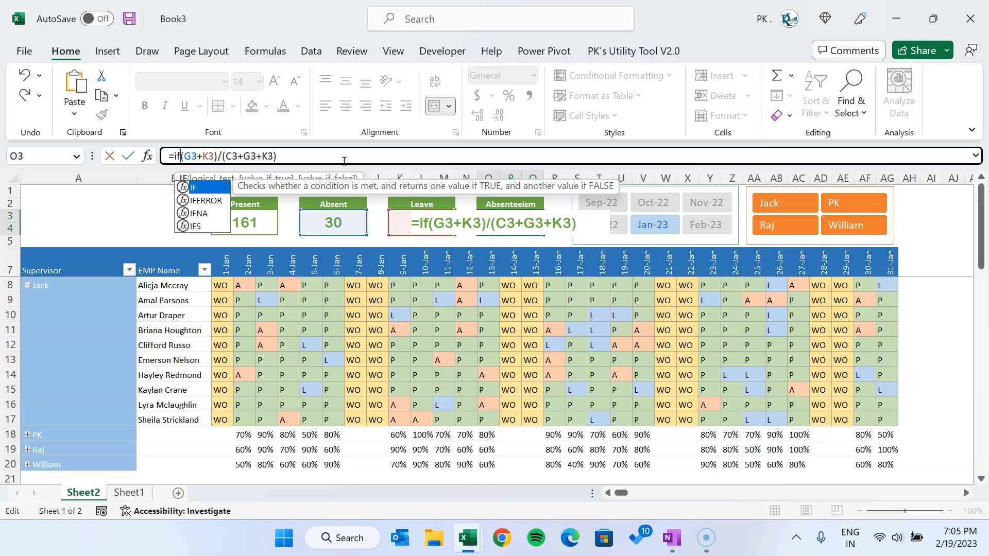
key("Tab")
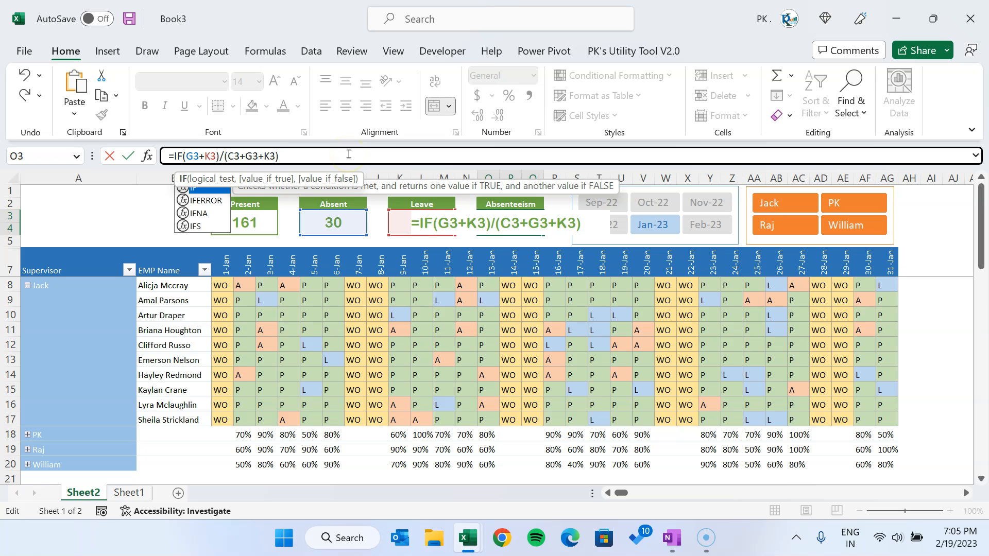
key("Down")
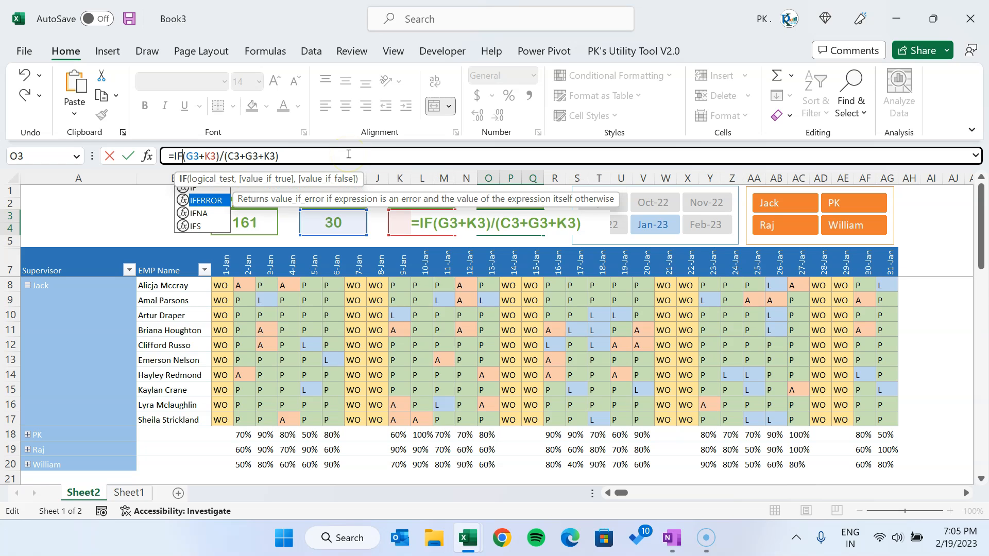
key("Tab")
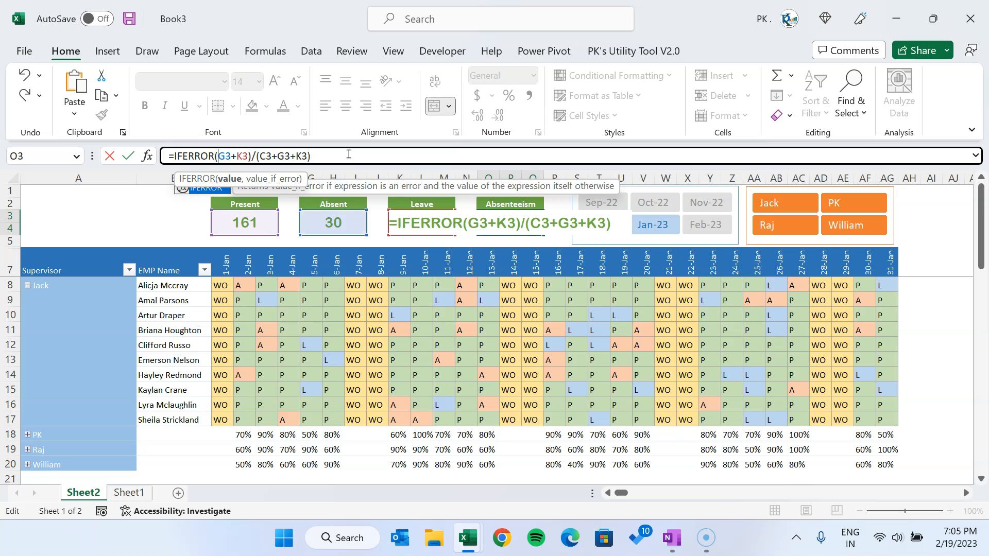
type("(")
type(",")
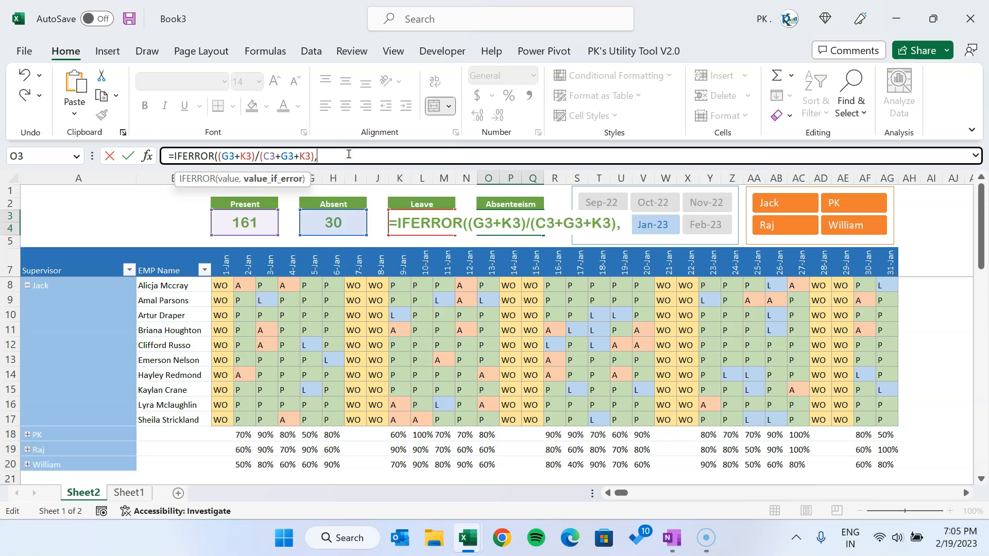
type("\"\")")
key("ctrl+Return")
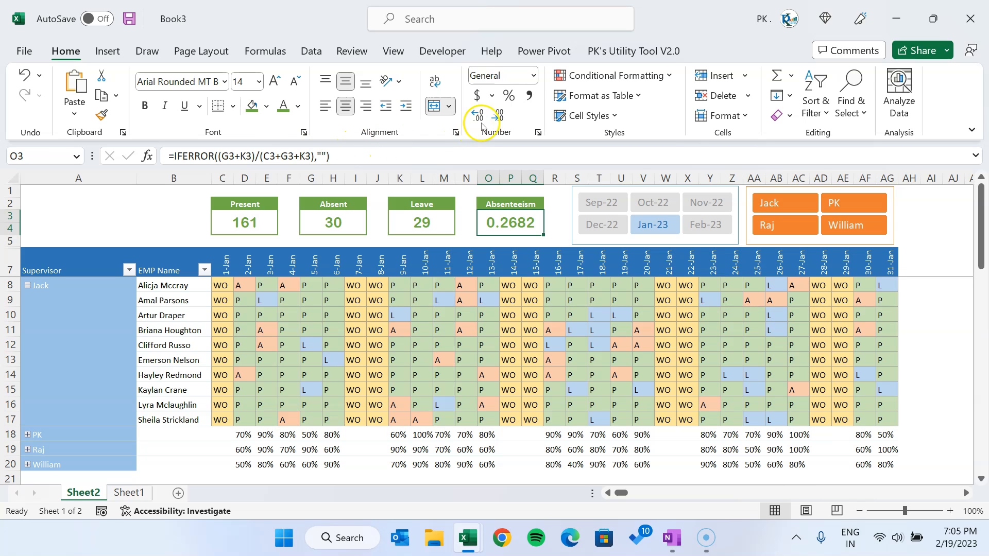
Step: Format the absenteeism rate in O3 as a percentage with one decimal place
left_click(532, 76)
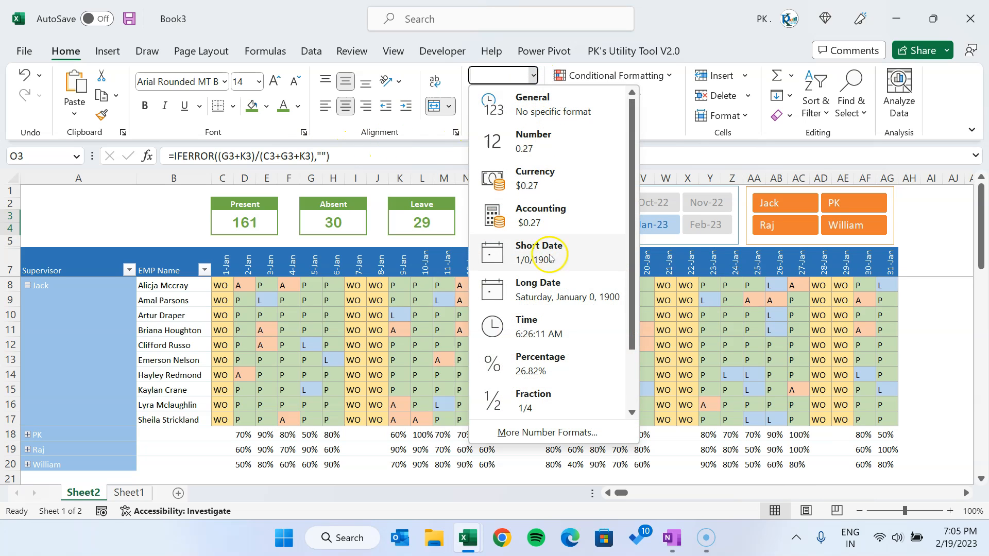
left_click(561, 360)
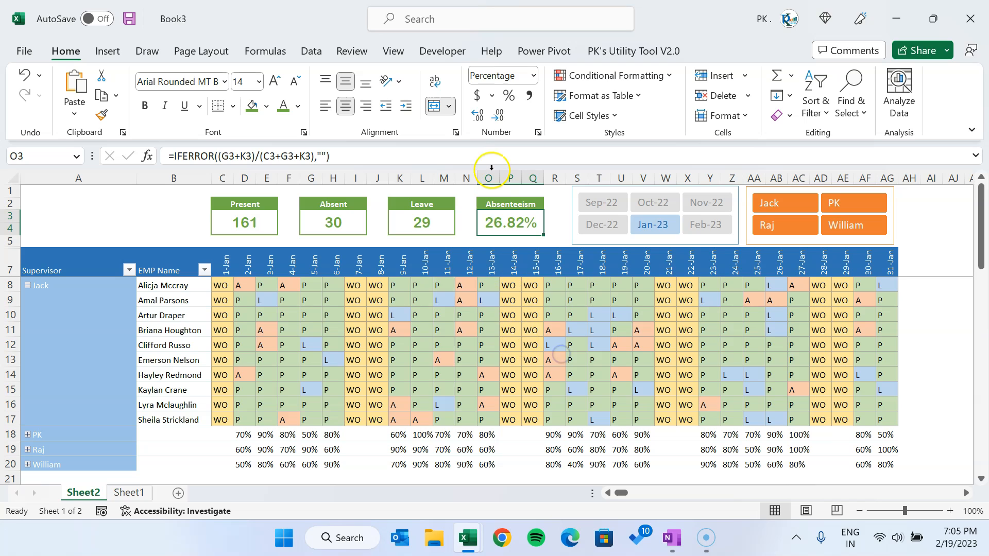
left_click(496, 114)
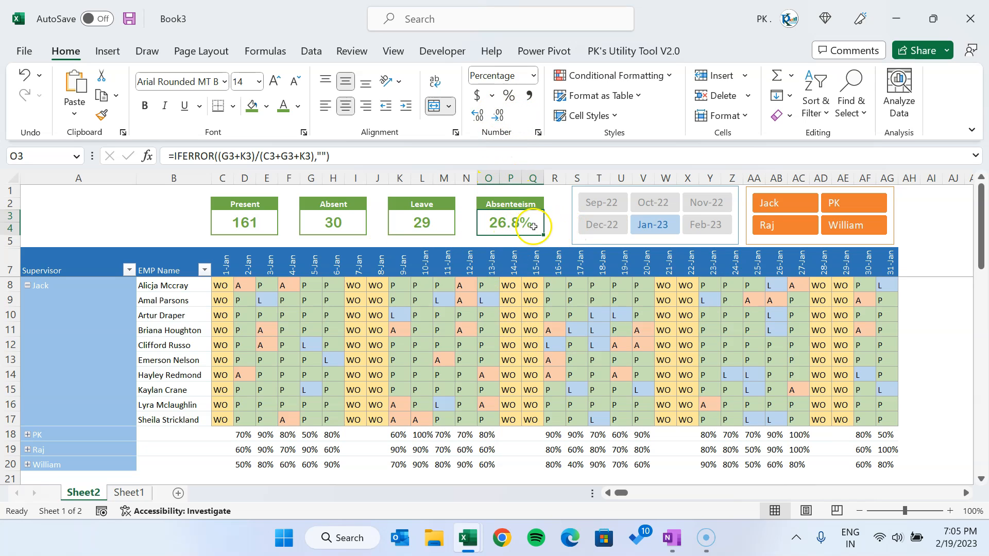
left_click(384, 242)
left_click(264, 223)
Step: Fill the Absent heading G2 with theme orange and give the count in G3 an orange font color
left_click(328, 203)
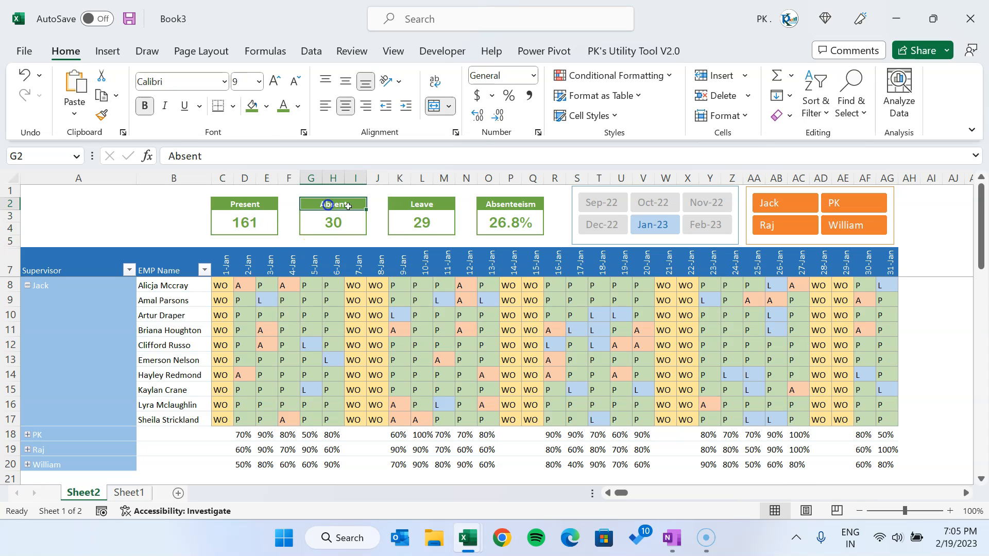
left_click(266, 106)
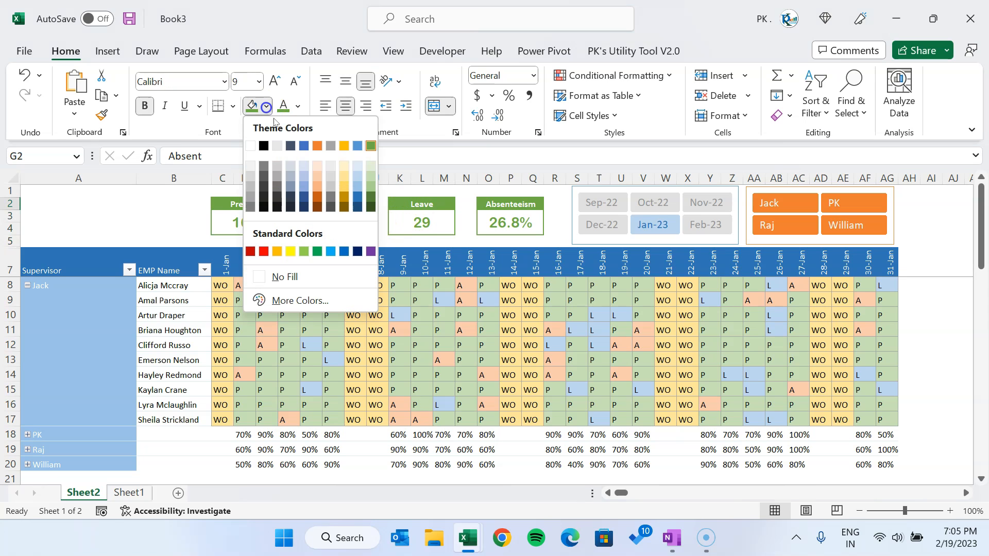
left_click(320, 146)
left_click(342, 214)
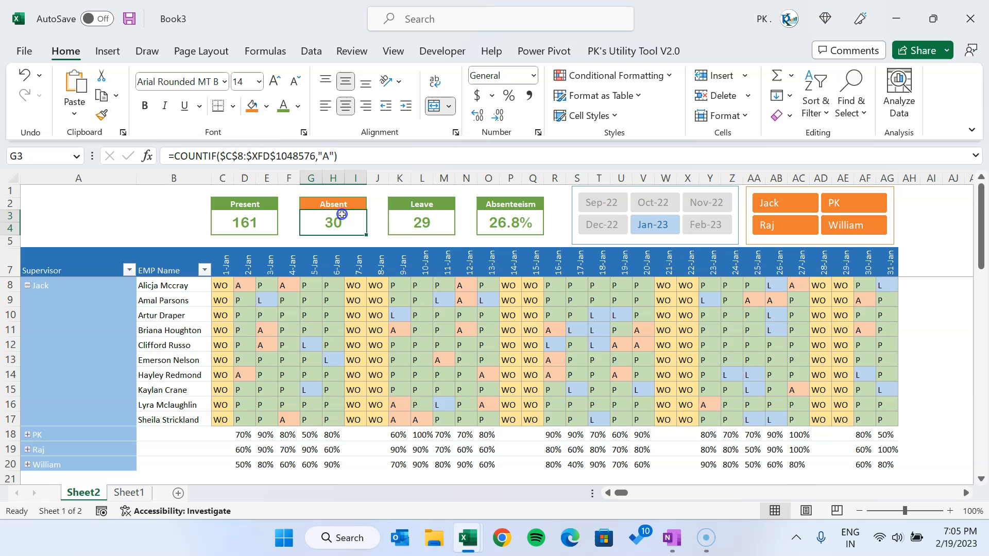
left_click(298, 106)
left_click(353, 146)
Step: Fill the Leave heading K2 with standard light blue and give the count in K3 the same font color
left_click(432, 203)
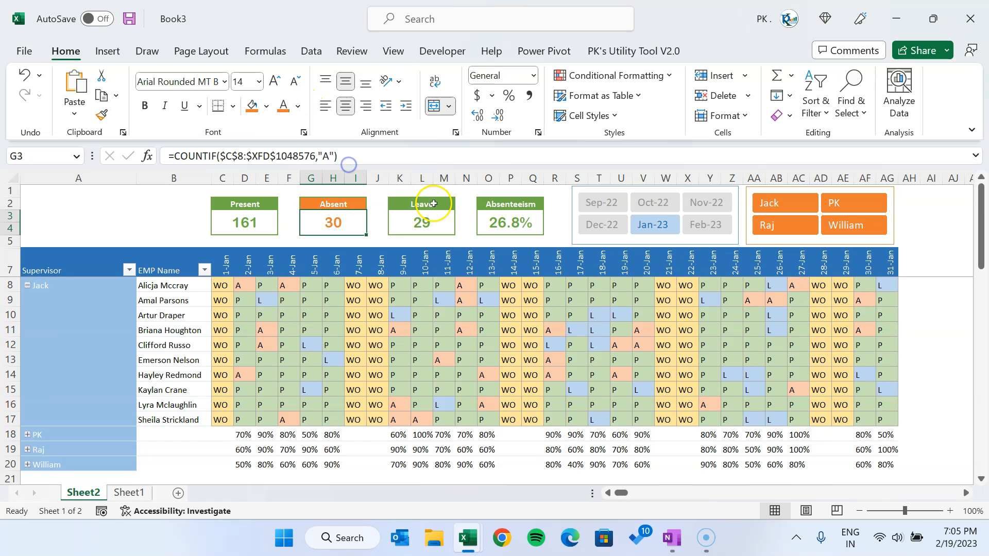
left_click(266, 106)
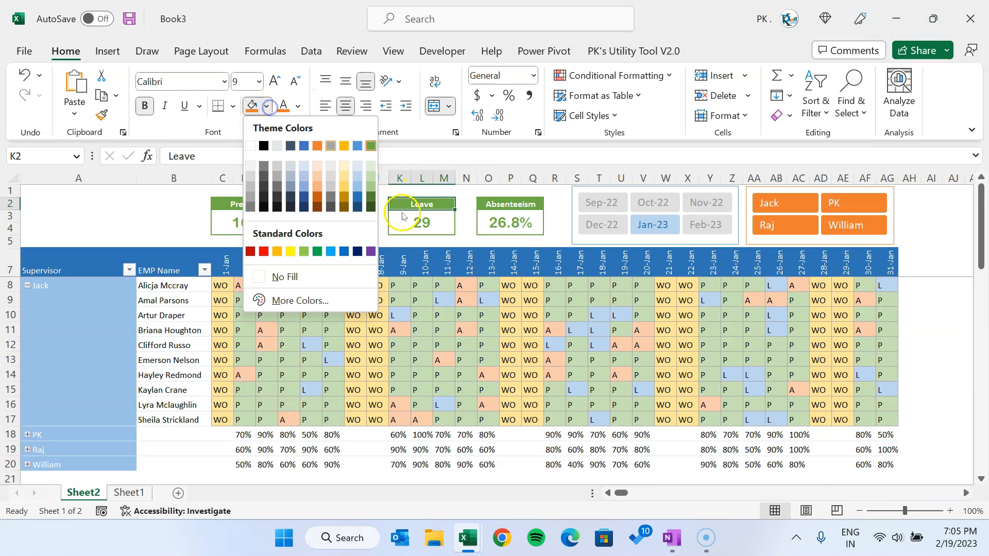
left_click(330, 252)
left_click(424, 219)
left_click(298, 106)
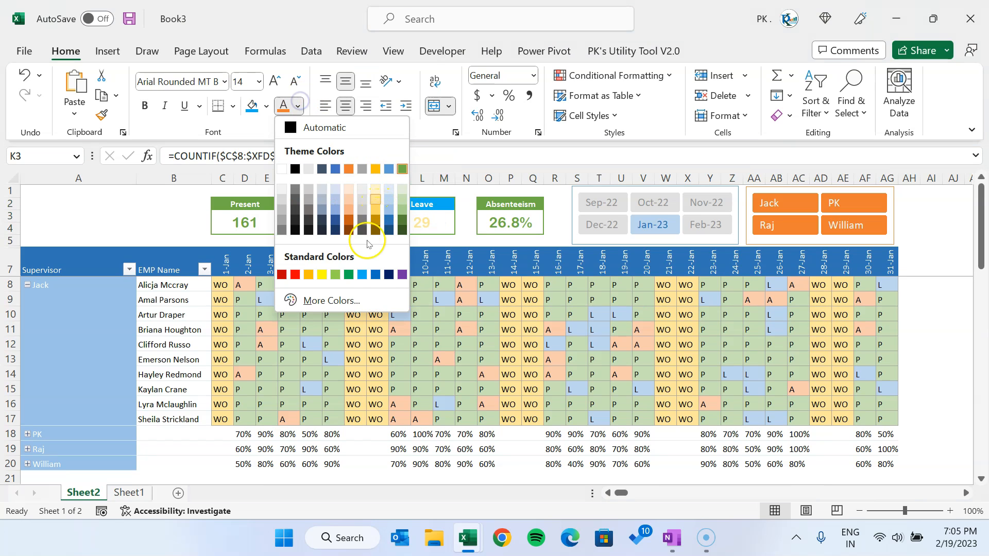
left_click(362, 274)
Step: Fill the Absenteeism heading O2 with theme orange and give the percentage in O3 an orange font color
left_click(510, 204)
left_click(266, 106)
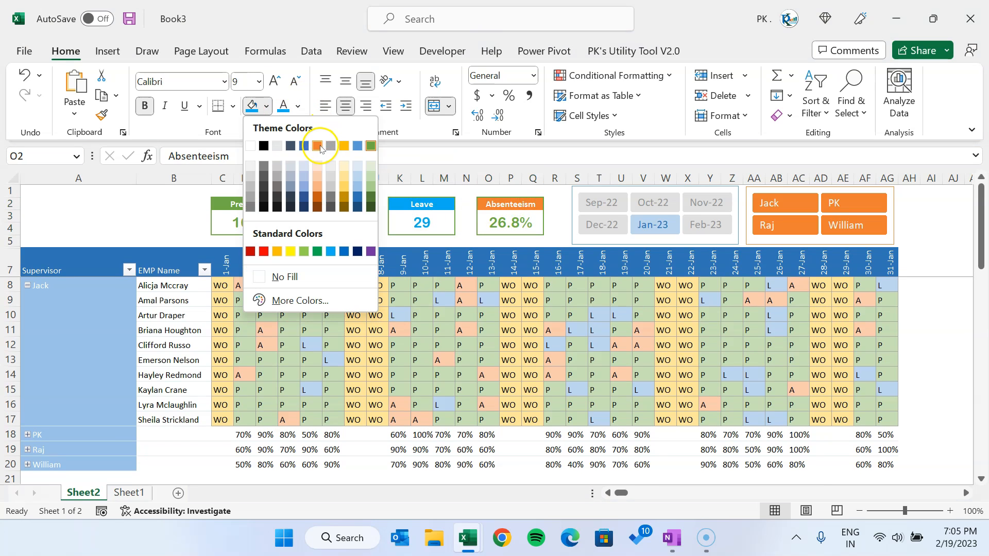
left_click(317, 146)
left_click(498, 220)
left_click(298, 106)
left_click(351, 163)
left_click(334, 205)
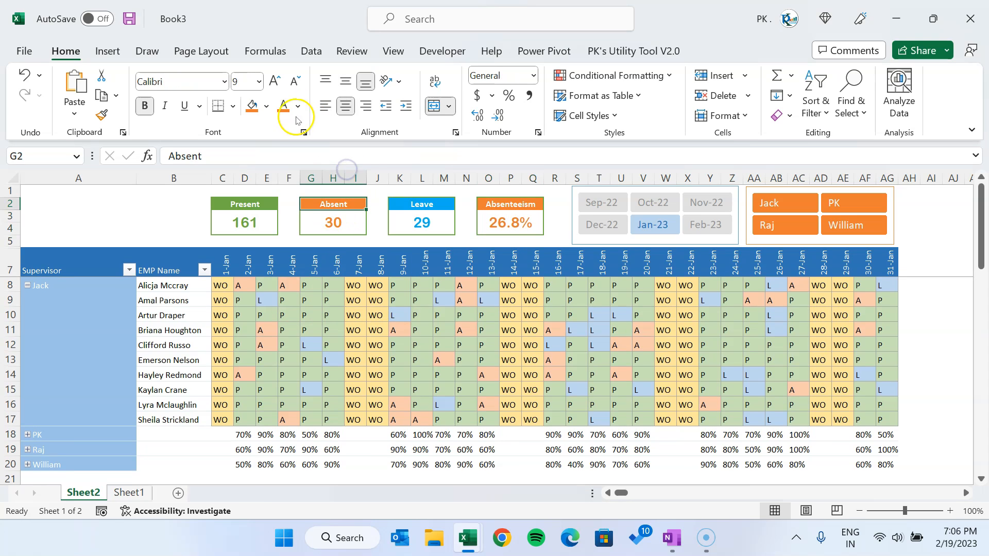
Step: Change the Absent heading fill in G2 to standard dark red and give the count in G3 the same font color
left_click(267, 106)
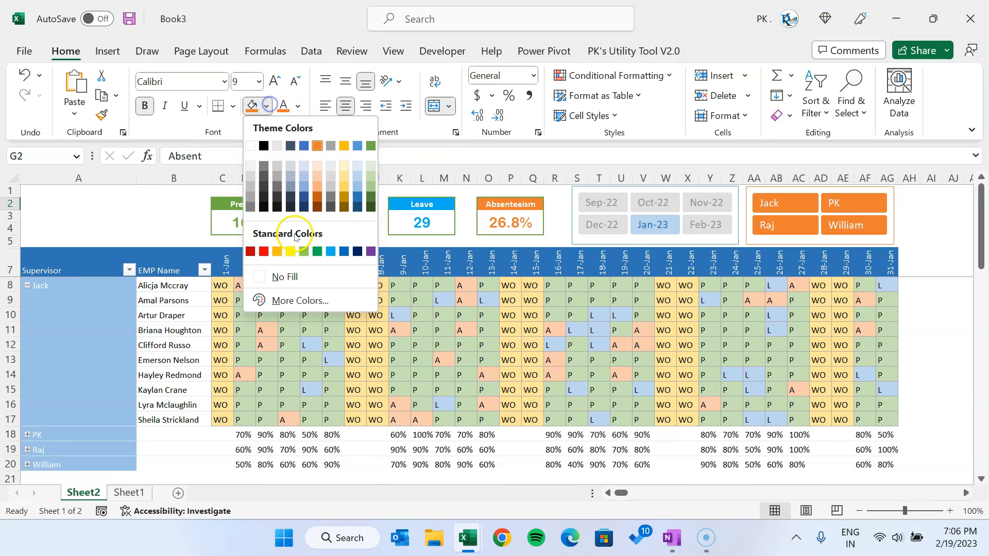
left_click(251, 251)
left_click(333, 221)
left_click(297, 106)
left_click(283, 268)
left_click(450, 220)
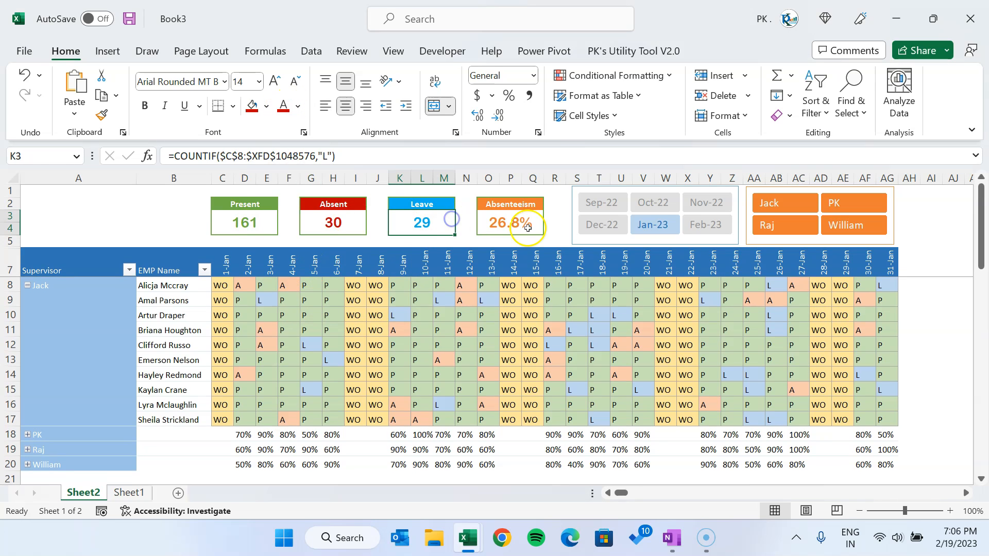
Step: Apply a standard dark red outline border around the Absent card, covering heading G2 and count G3
left_click_drag(333, 206, 342, 228)
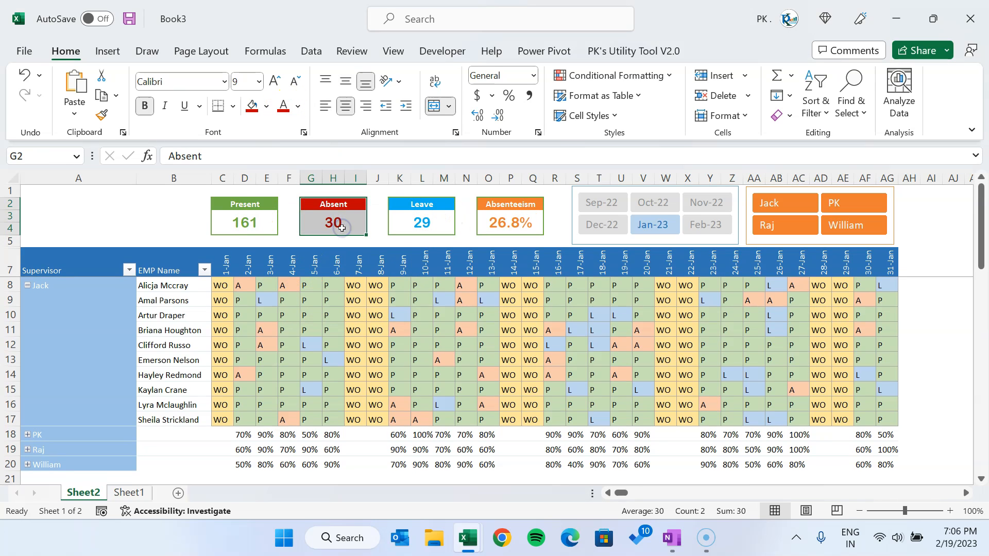
key("alt+o")
key("e")
left_click(460, 92)
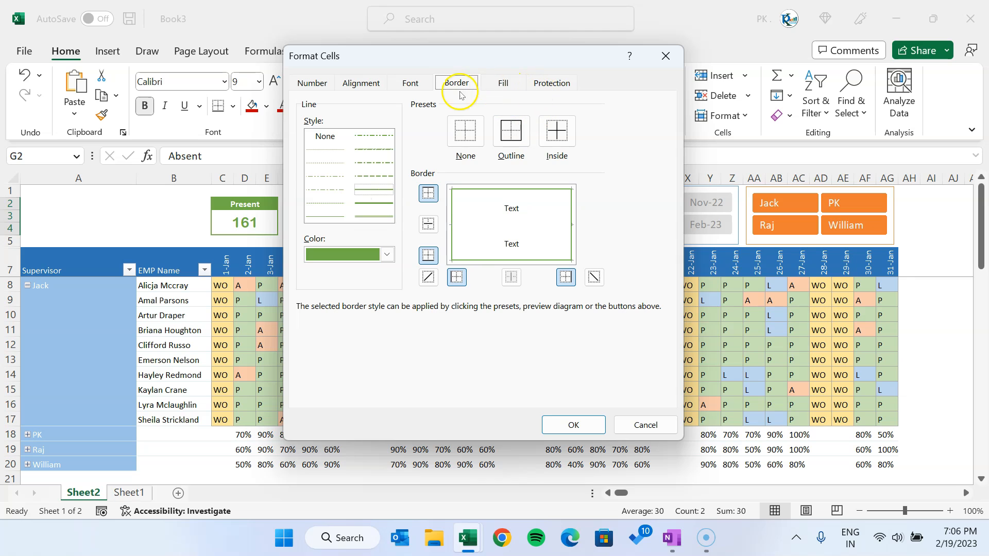
left_click(387, 254)
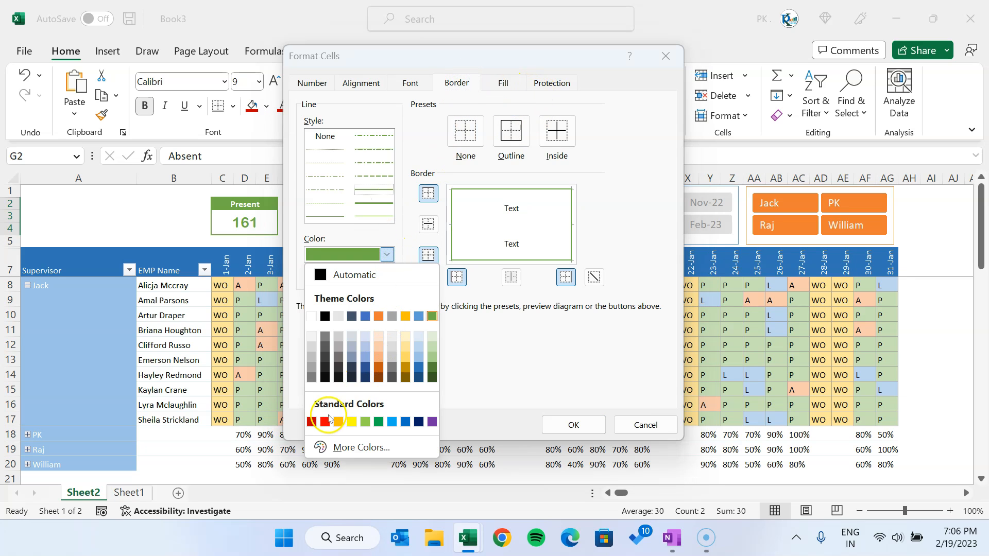
left_click(314, 420)
left_click(511, 131)
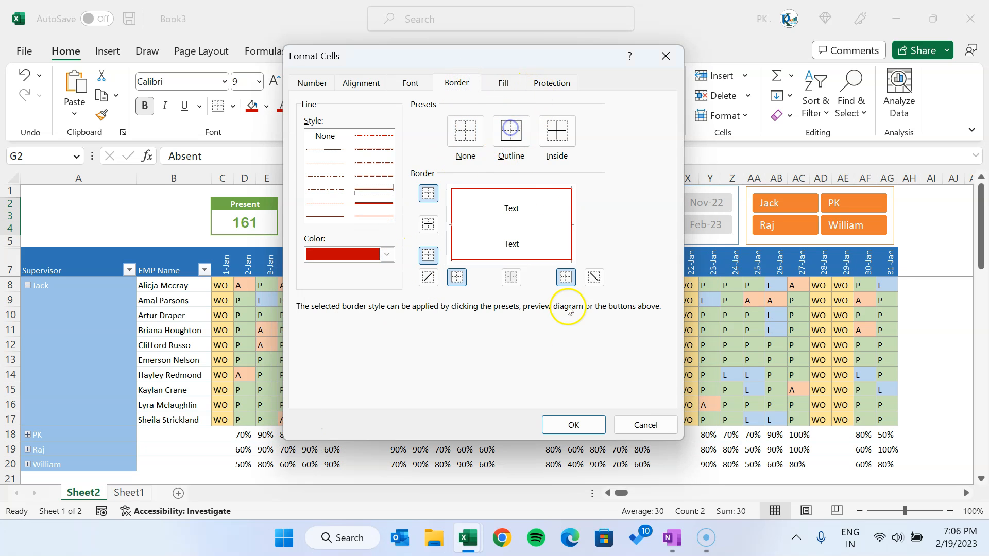
left_click(571, 425)
Step: Apply a standard light blue outline border around the Leave card, covering heading K2 and count K3
left_click(442, 221)
left_click_drag(432, 205, 442, 220)
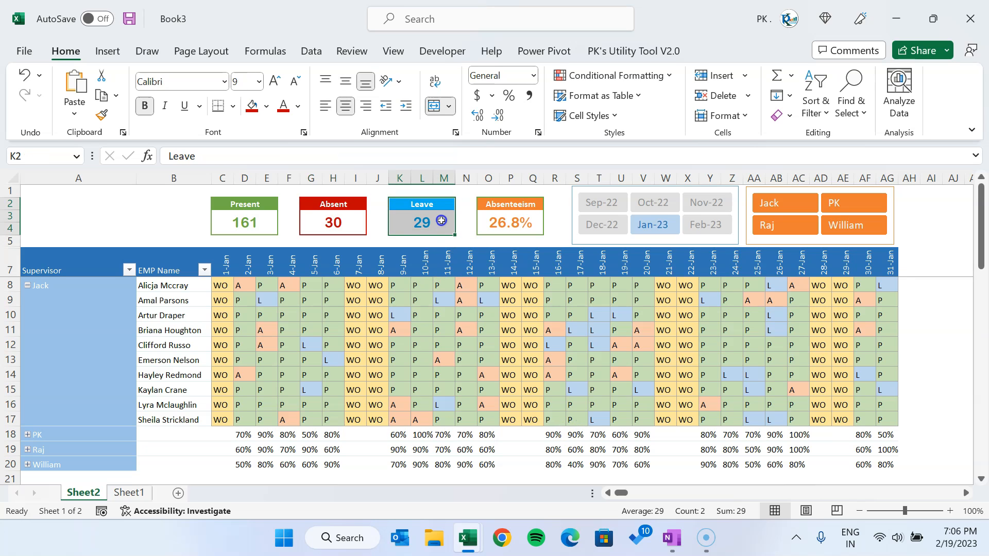
key("ctrl+1")
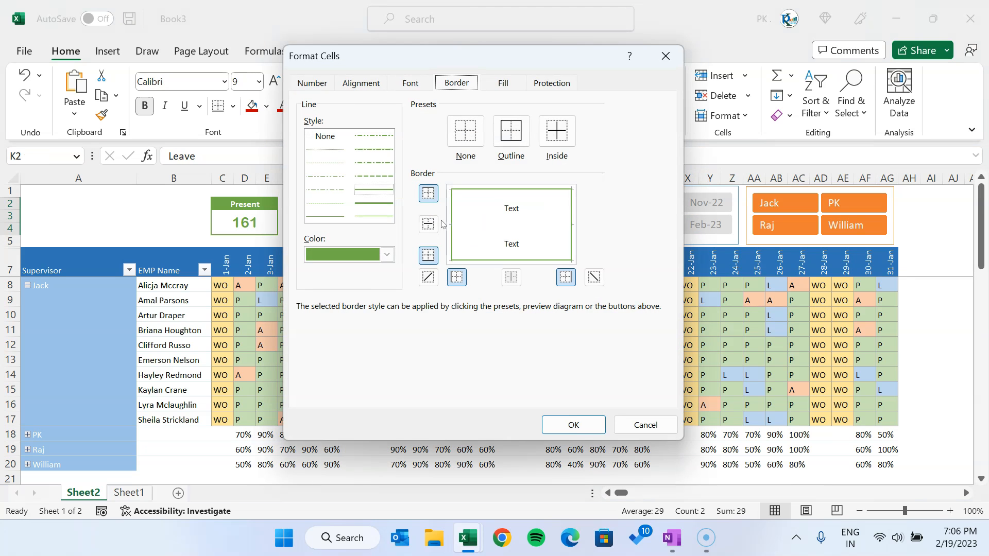
left_click(386, 254)
left_click(392, 422)
left_click(510, 132)
left_click(573, 425)
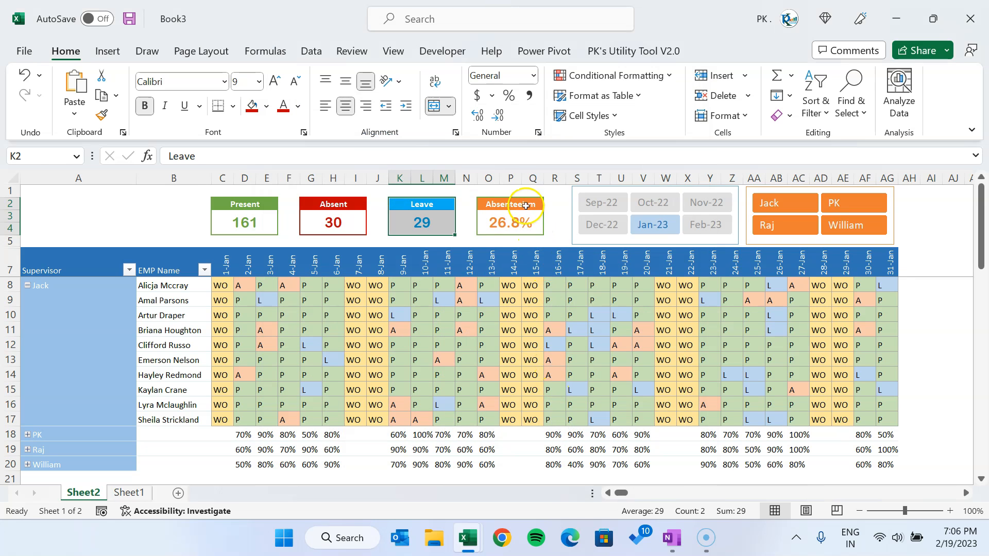
Step: Apply a theme orange outline border around the Absenteeism card, covering heading O2 and percentage O3
left_click_drag(515, 205, 528, 233)
key("ctrl+1")
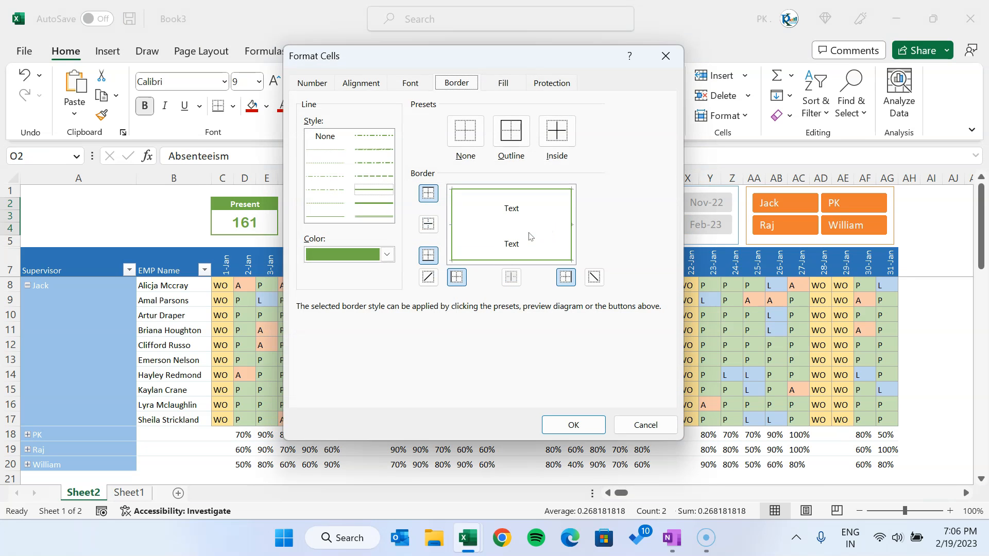
left_click(387, 255)
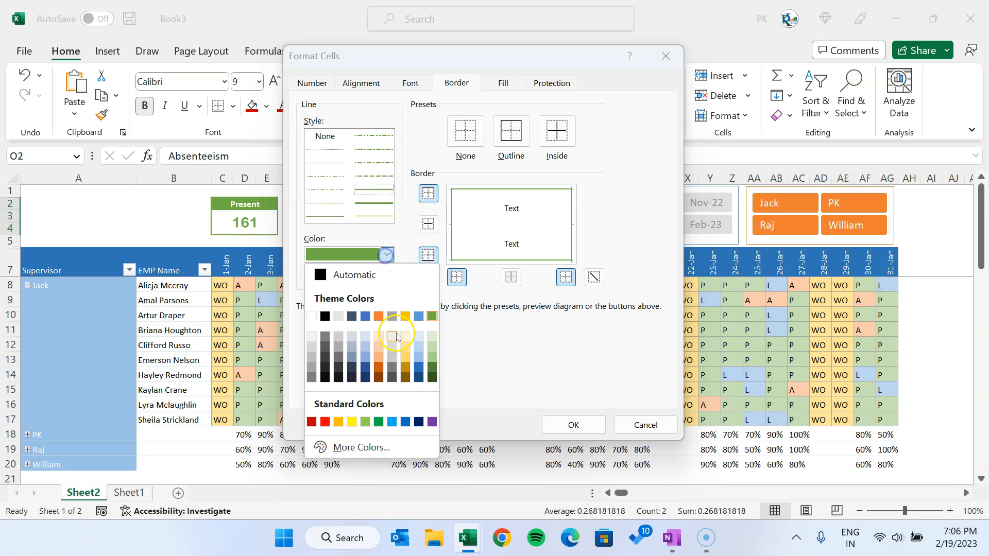
left_click(380, 317)
left_click(511, 130)
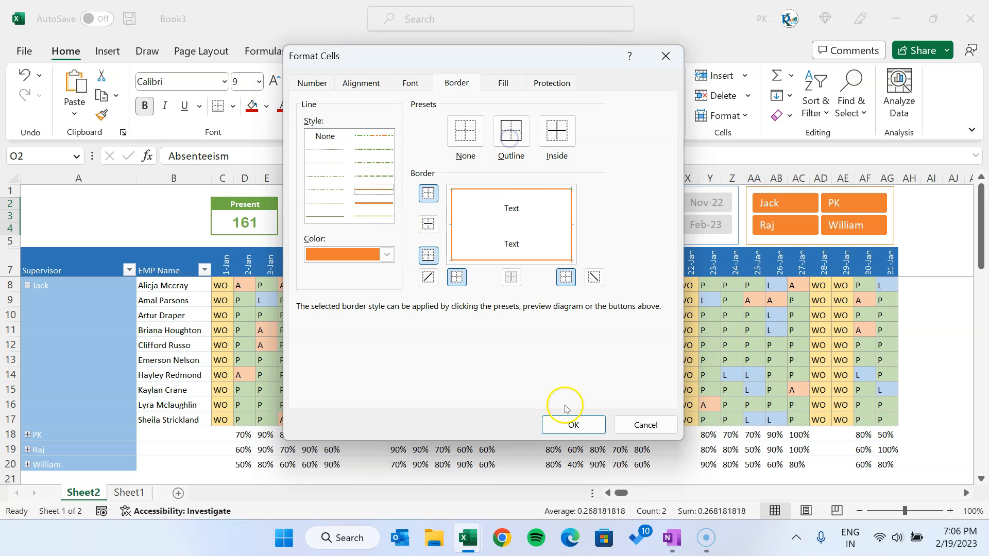
left_click(571, 425)
left_click(545, 328)
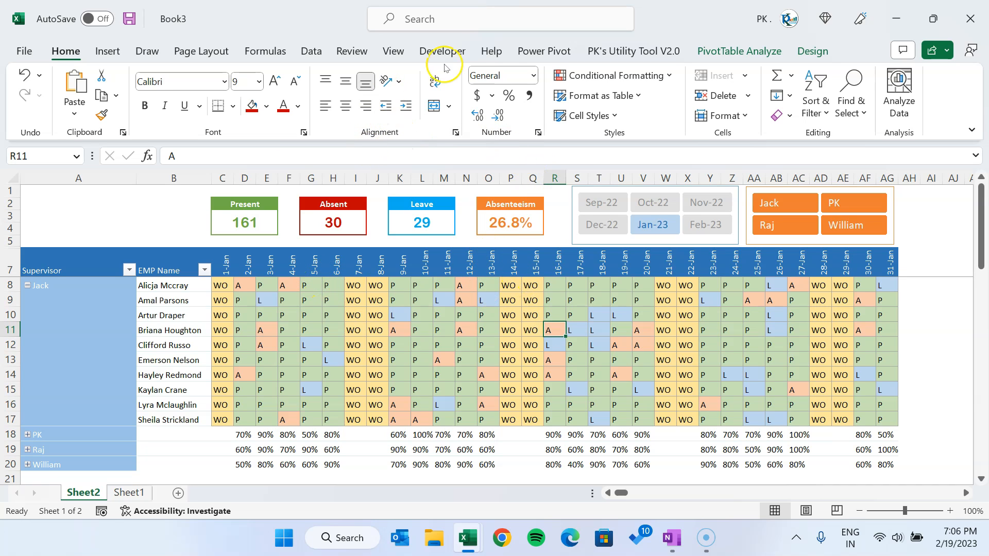
Step: Hide the row and column headings on Sheet2
left_click(391, 50)
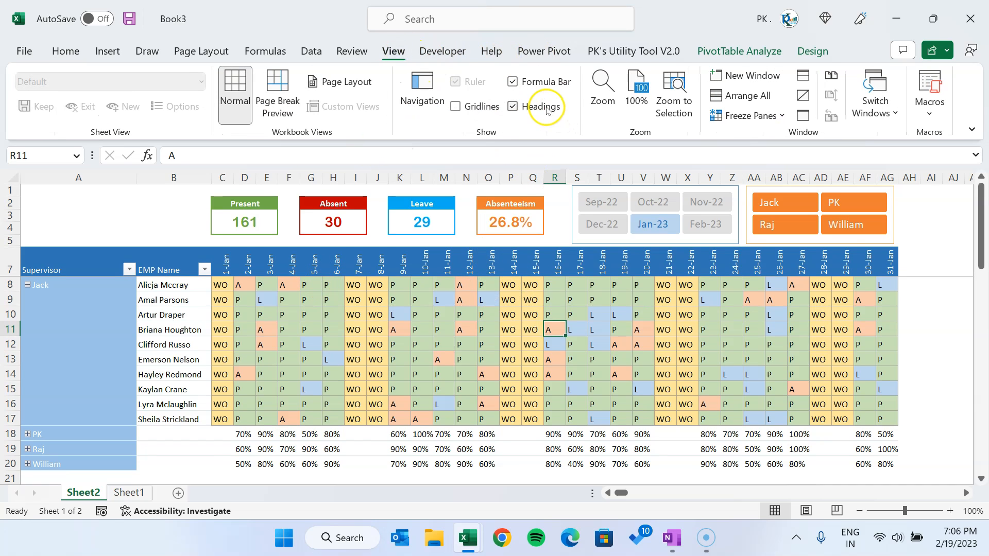
left_click(547, 109)
left_click(149, 191)
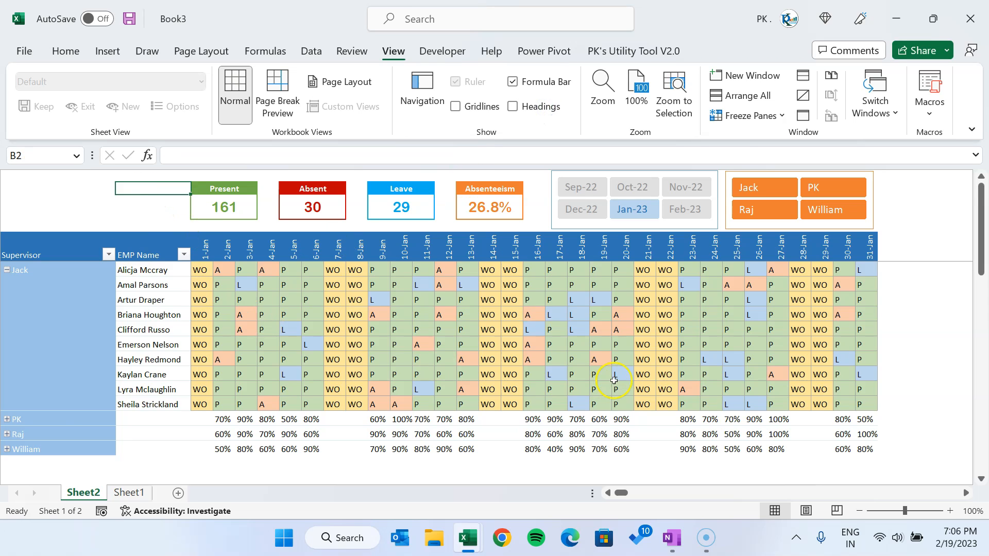
Step: Expand the three collapsed supervisor groups in the PivotTable and return to the start of the report
left_click(7, 419)
scroll(20, 365, "down", 5)
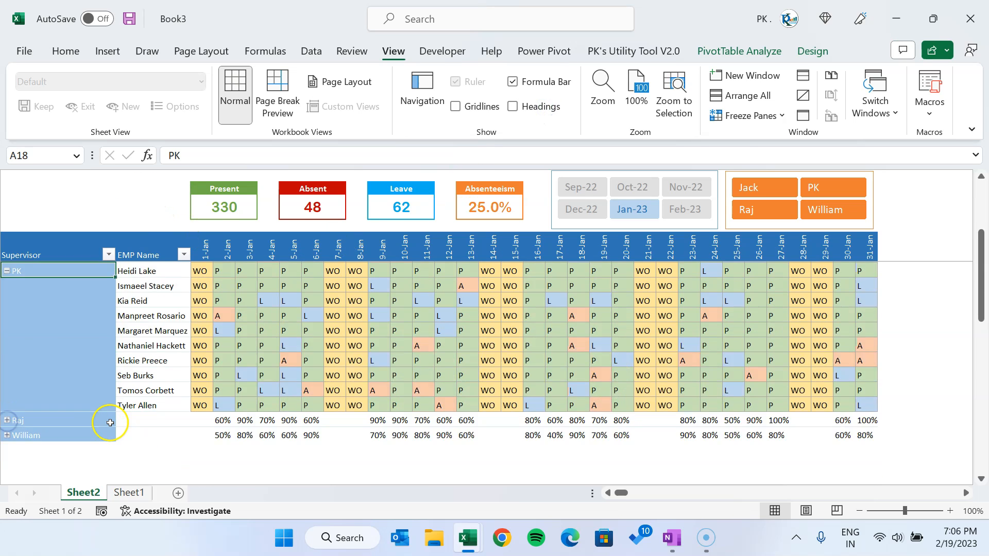
left_click(7, 346)
scroll(63, 372, "down", 3)
left_click(6, 347)
scroll(299, 372, "up", 10)
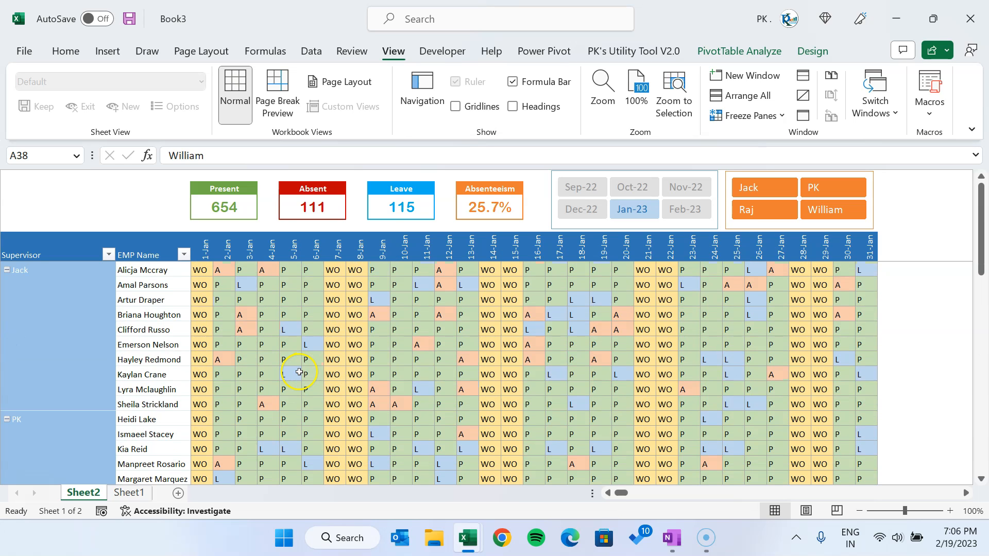
Step: Filter the report to Feb-23, switch to Oct-22, and show each supervisor's team in turn, ending on the third supervisor in the slicer
left_click(681, 207)
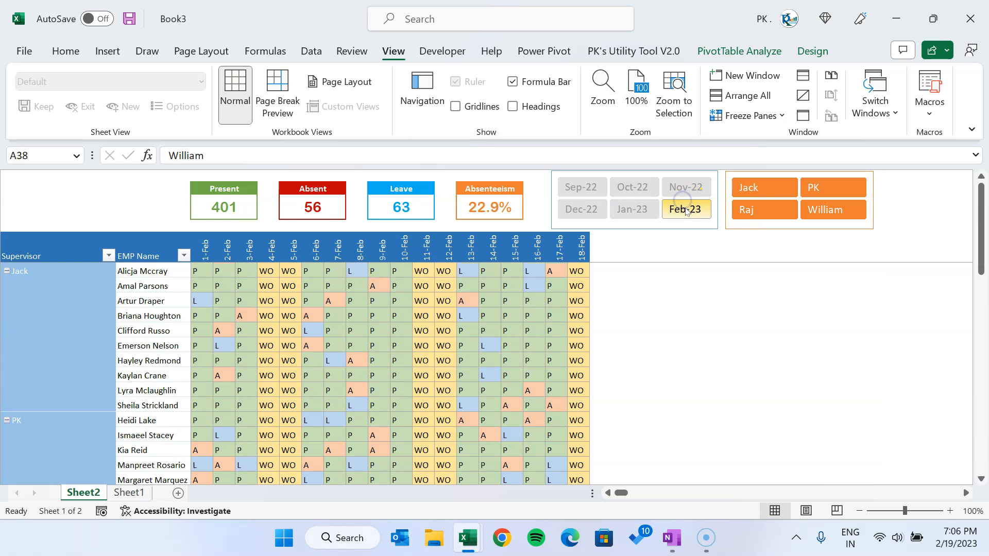
left_click(638, 188)
left_click(771, 193)
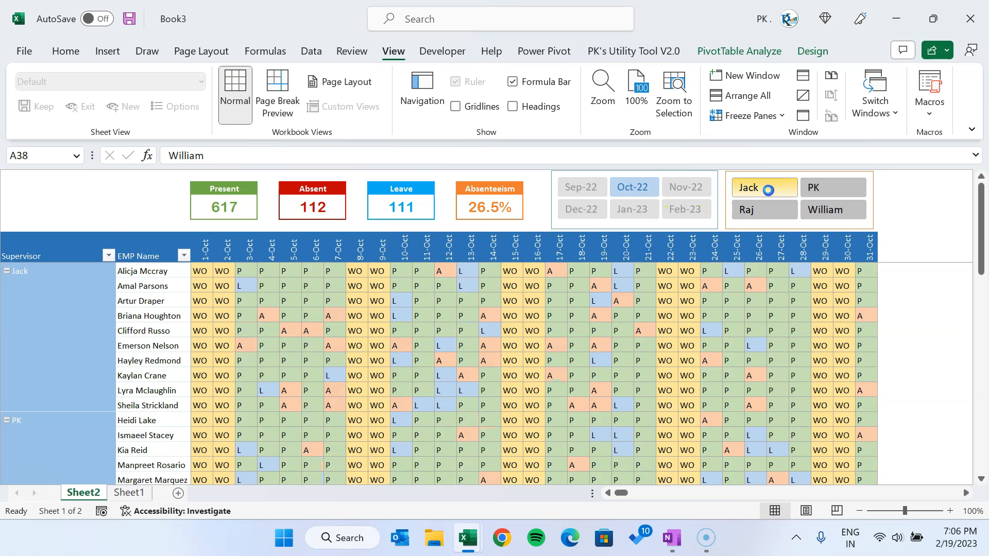
left_click(819, 189)
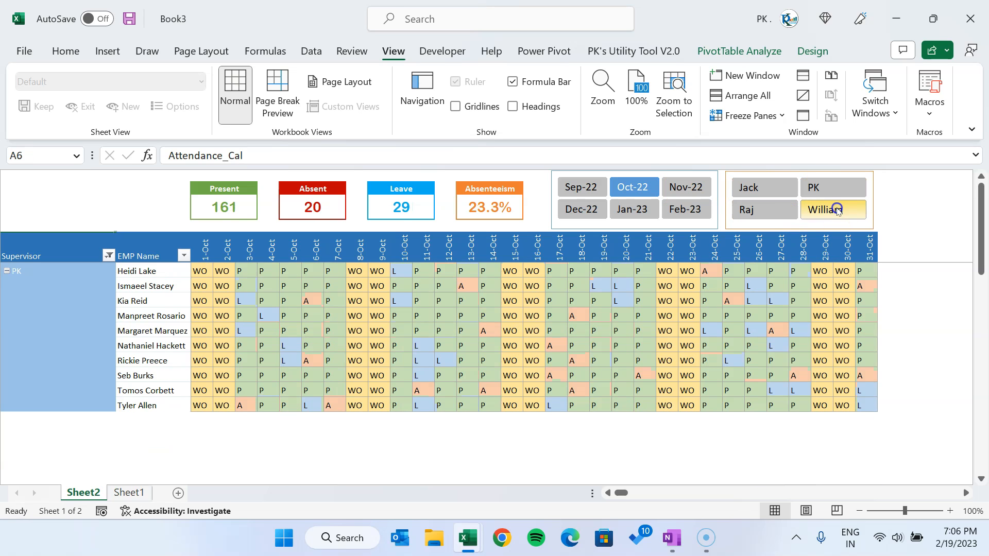
left_click(834, 209)
left_click(770, 215)
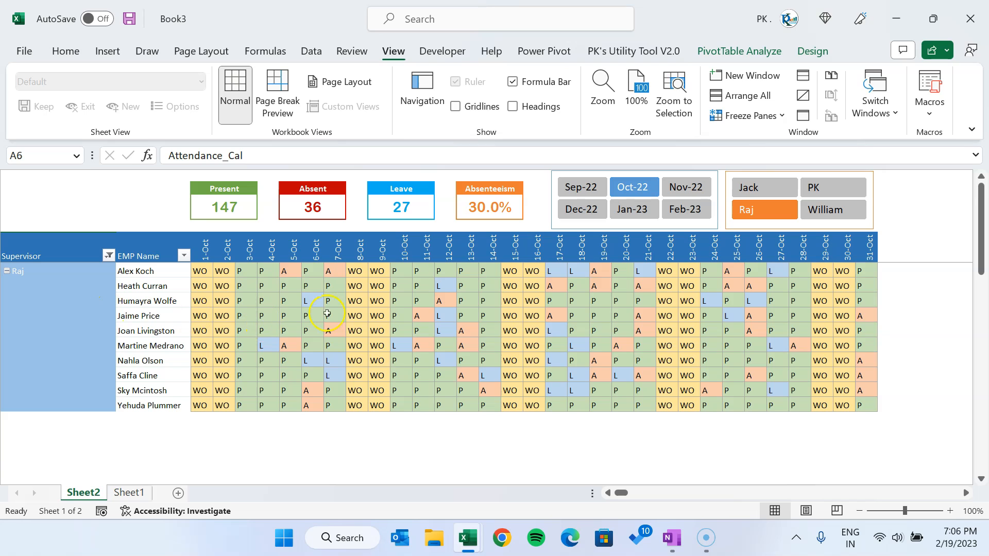